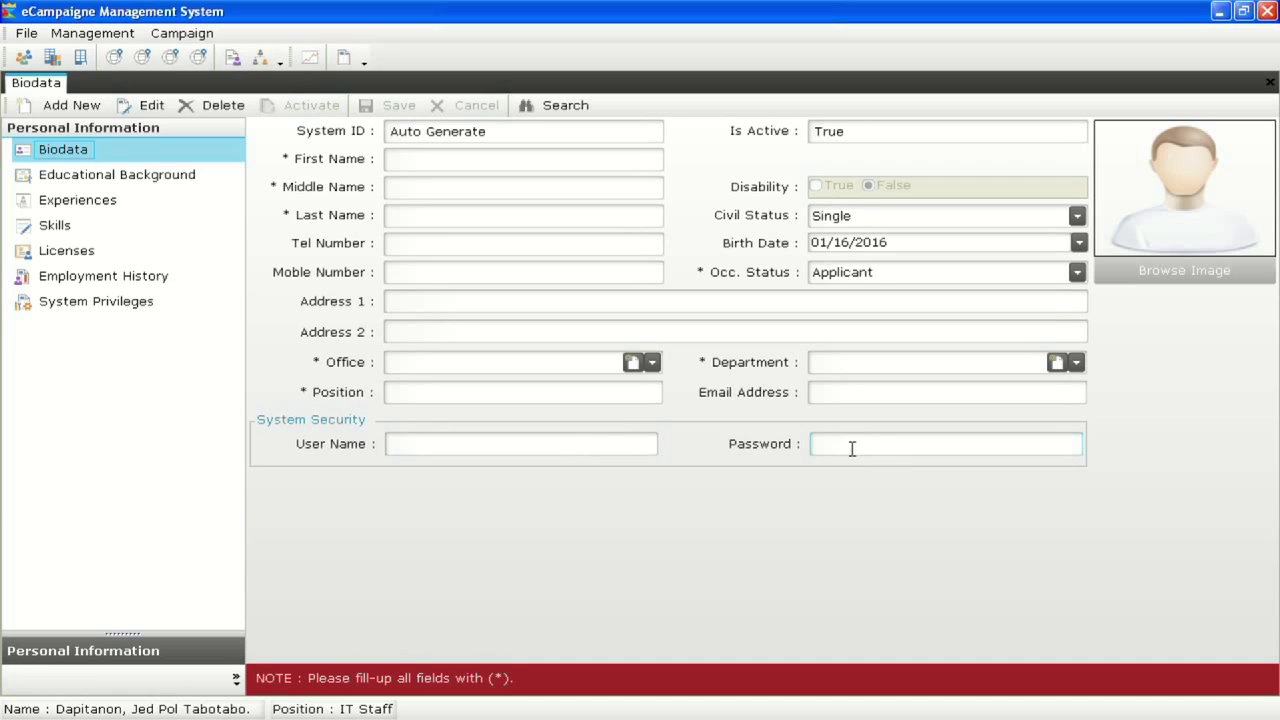
pyautogui.click(88, 178)
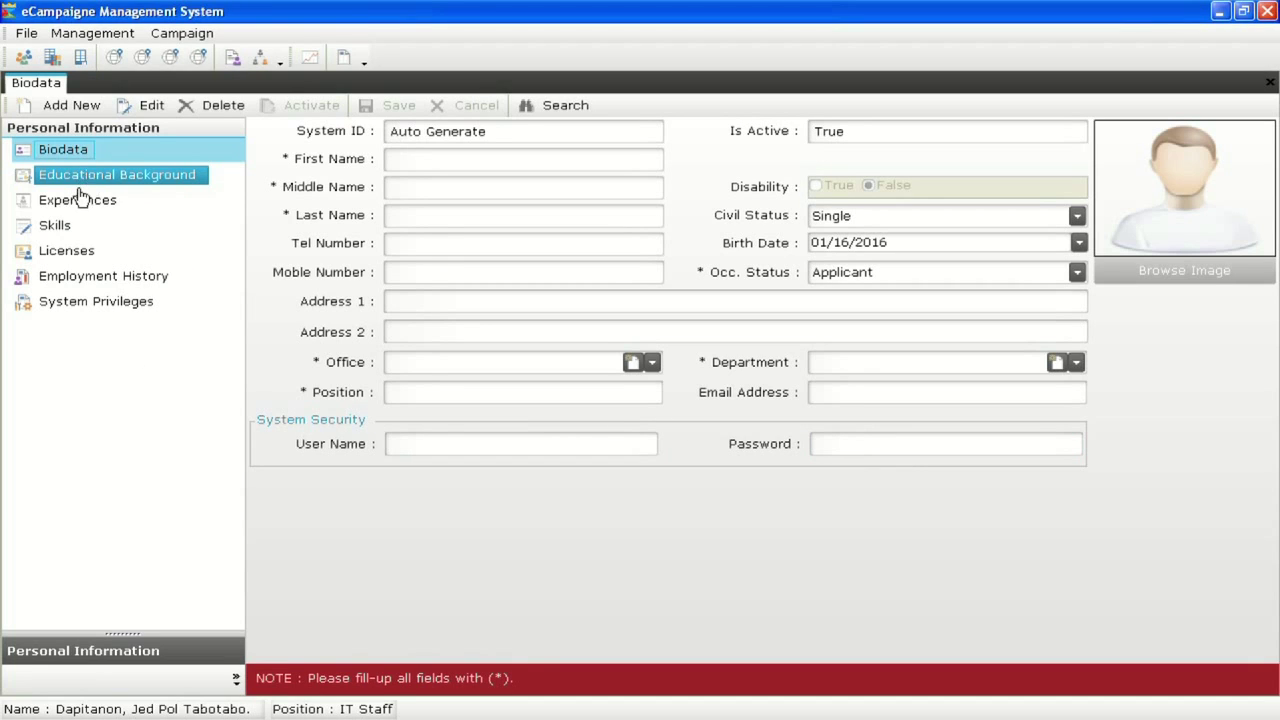
pyautogui.click(70, 303)
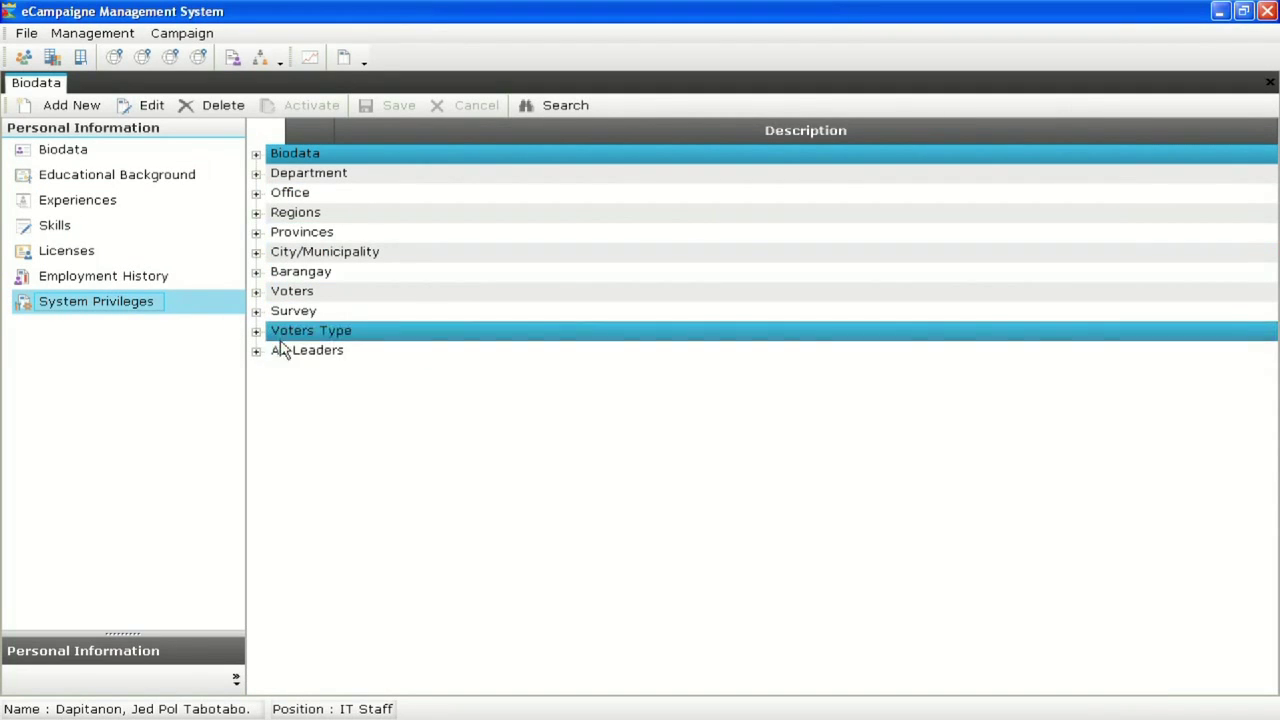
pyautogui.click(117, 156)
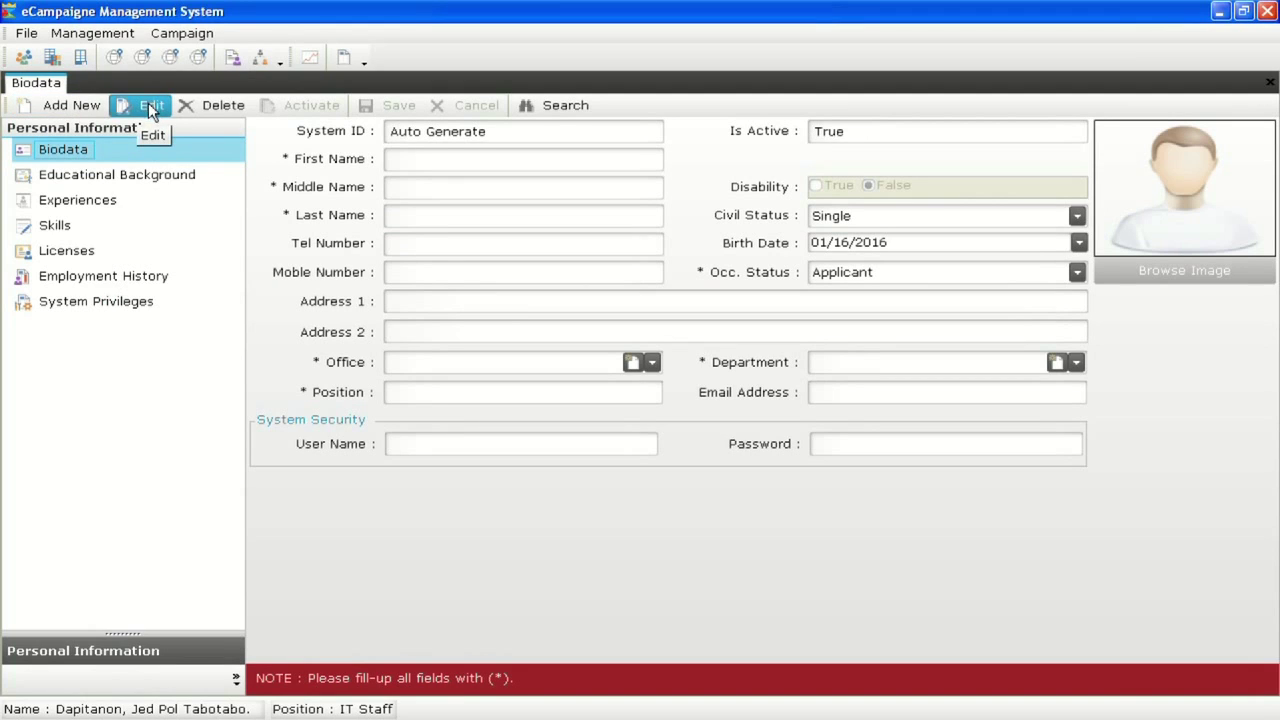
pyautogui.click(561, 101)
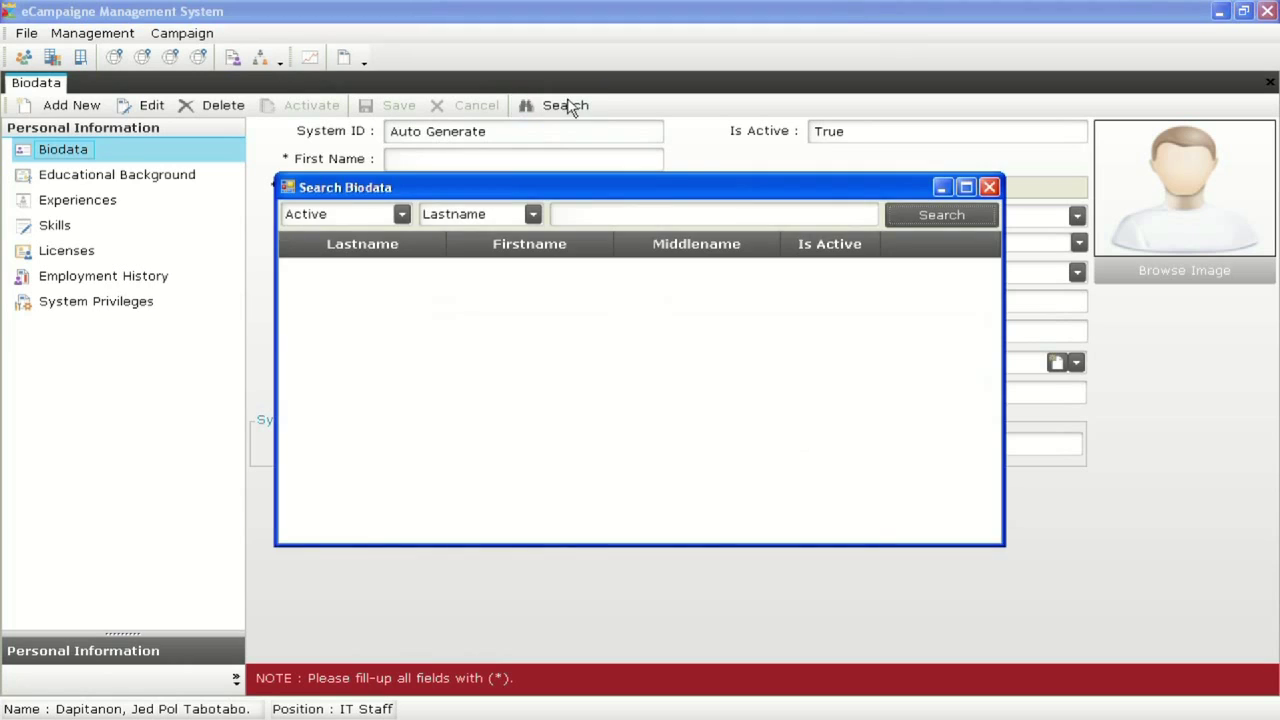
pyautogui.moveTo(690, 187); pyautogui.dragTo(694, 152)
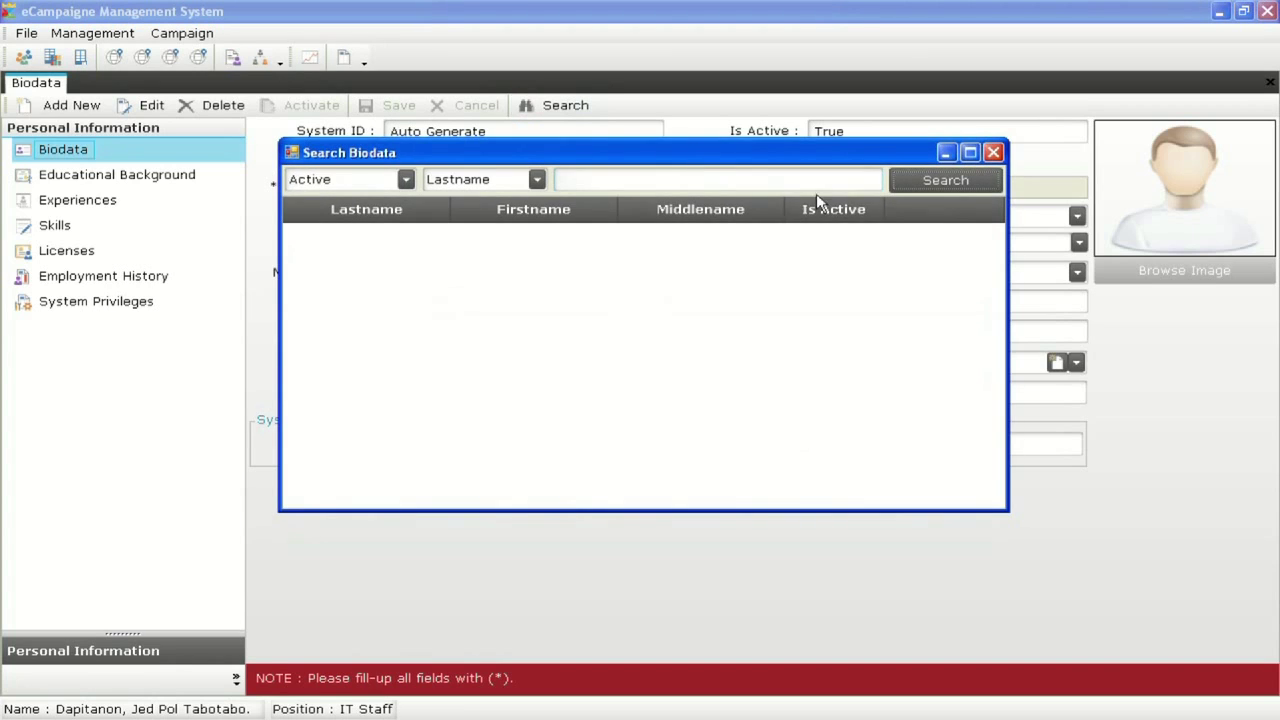
pyautogui.click(912, 184)
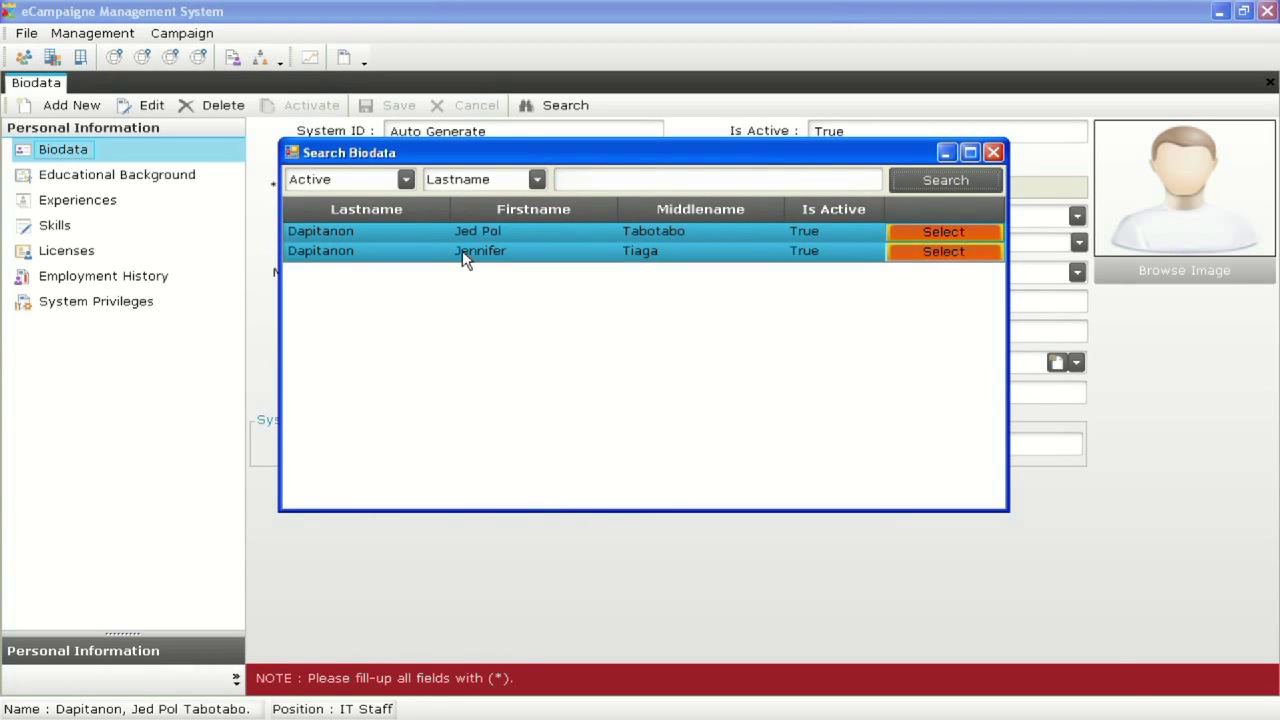
pyautogui.click(993, 153)
pyautogui.click(77, 104)
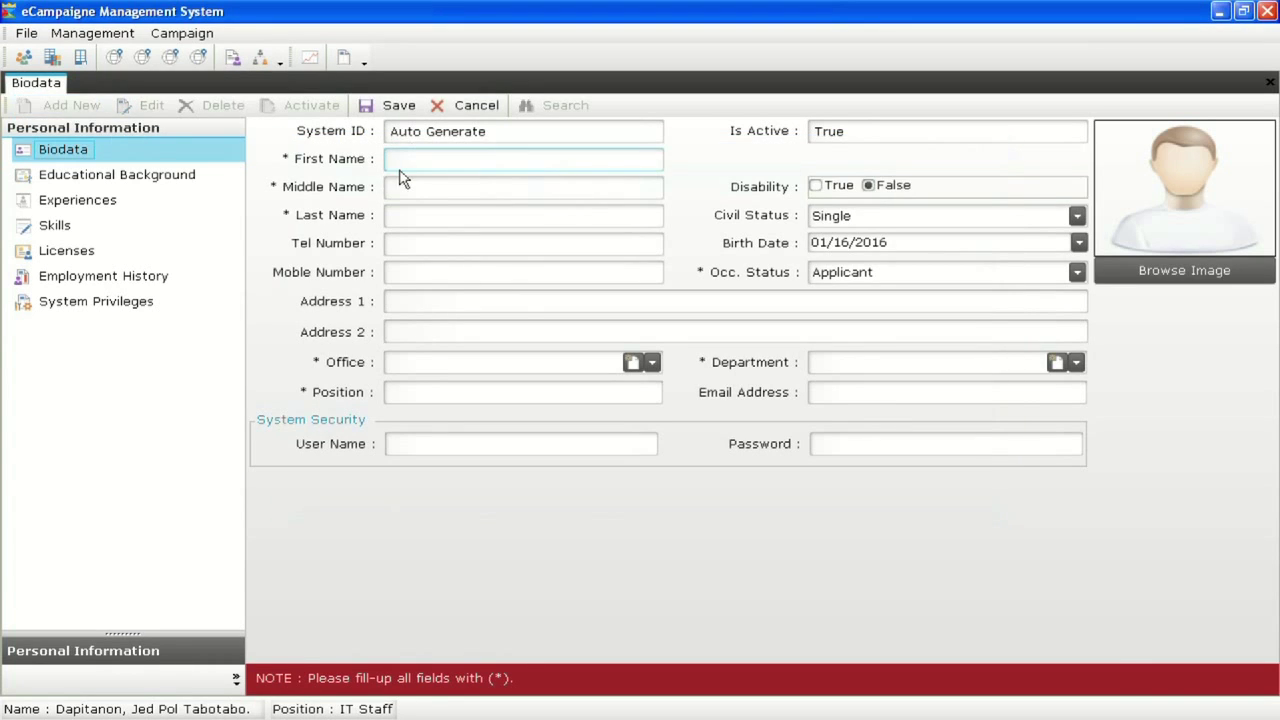
pyautogui.click(442, 193)
pyautogui.click(425, 222)
pyautogui.click(92, 33)
# Add a Campaign Team department, save it, and close the department list
pyautogui.click(134, 80)
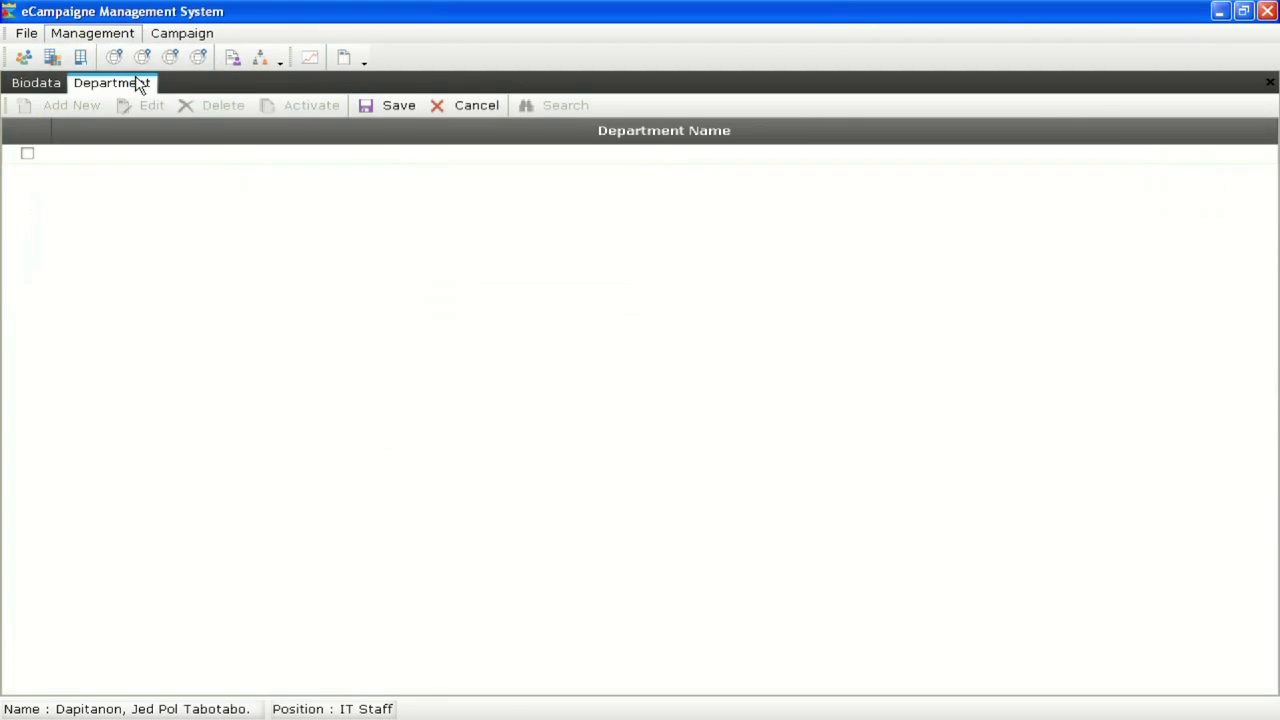
pyautogui.click(123, 174)
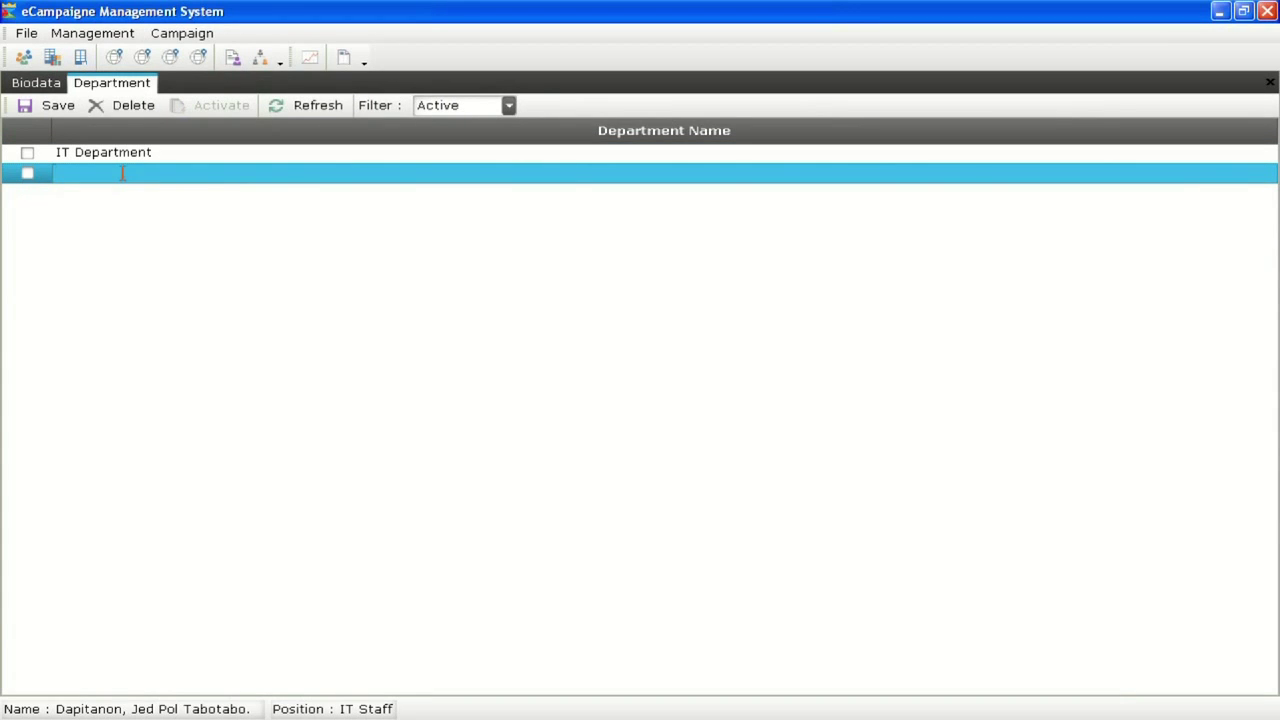
pyautogui.write('Campaign Team')
pyautogui.press('Return')
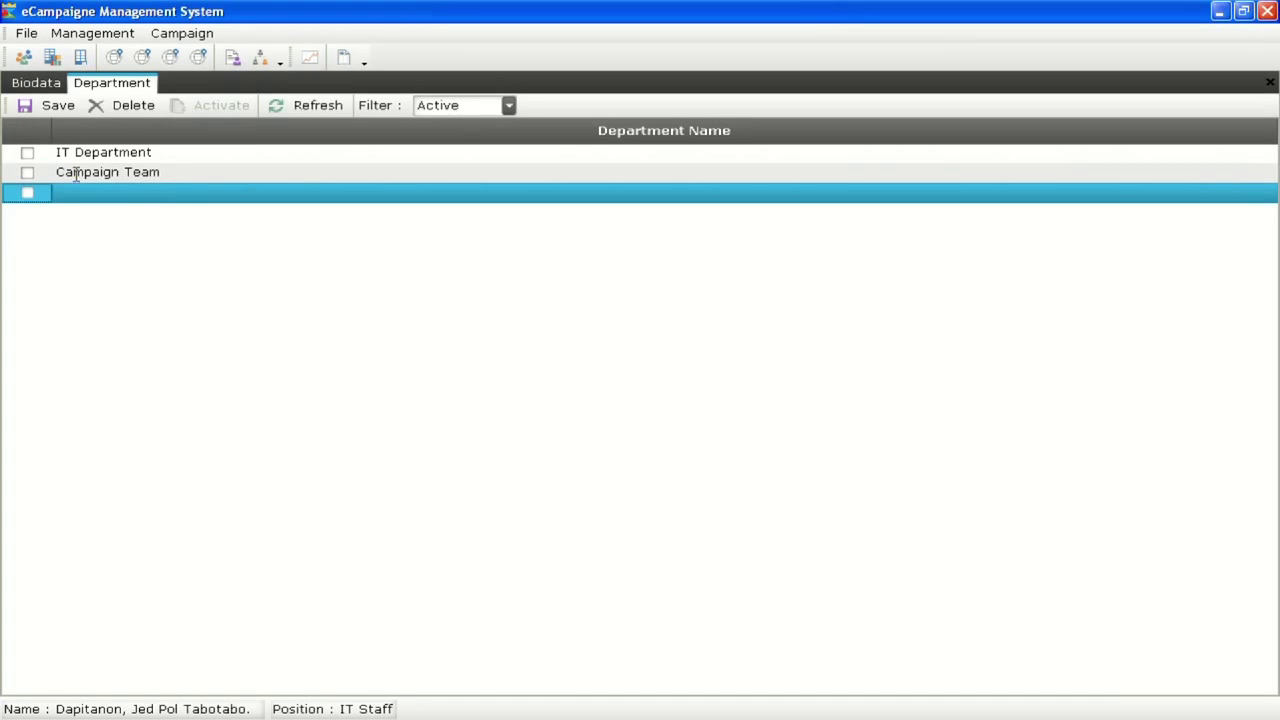
pyautogui.click(47, 108)
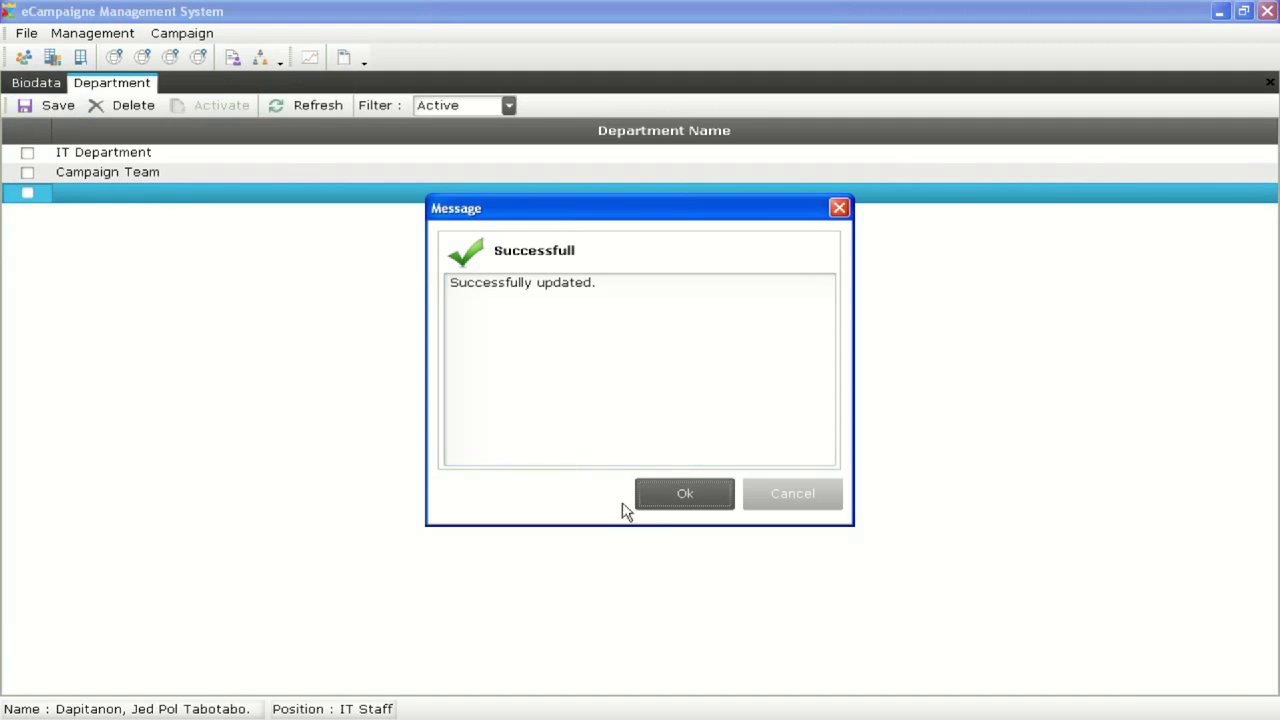
pyautogui.click(651, 500)
pyautogui.rightClick(115, 88)
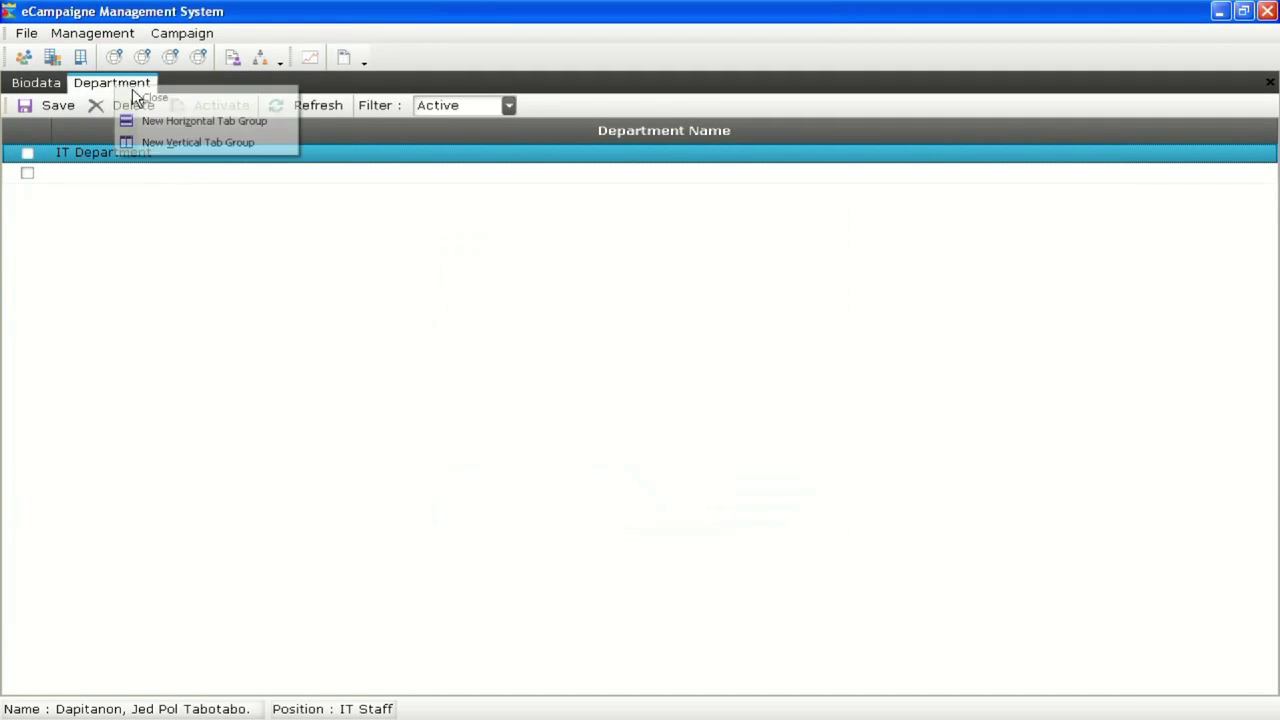
pyautogui.click(128, 97)
# Enter Main Office with address Poblacion 1, Davao del Sur, Davao City, phone 299 77 66
pyautogui.click(92, 33)
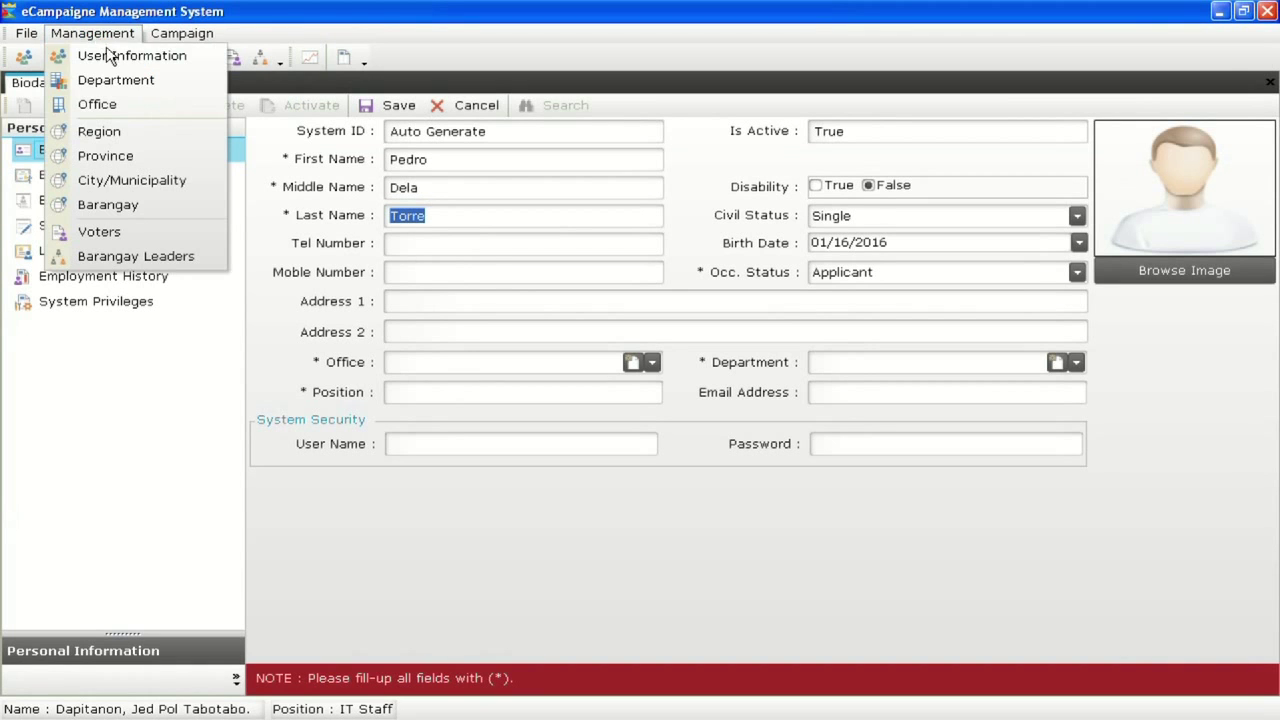
pyautogui.click(126, 107)
pyautogui.click(161, 174)
pyautogui.write('Main Office')
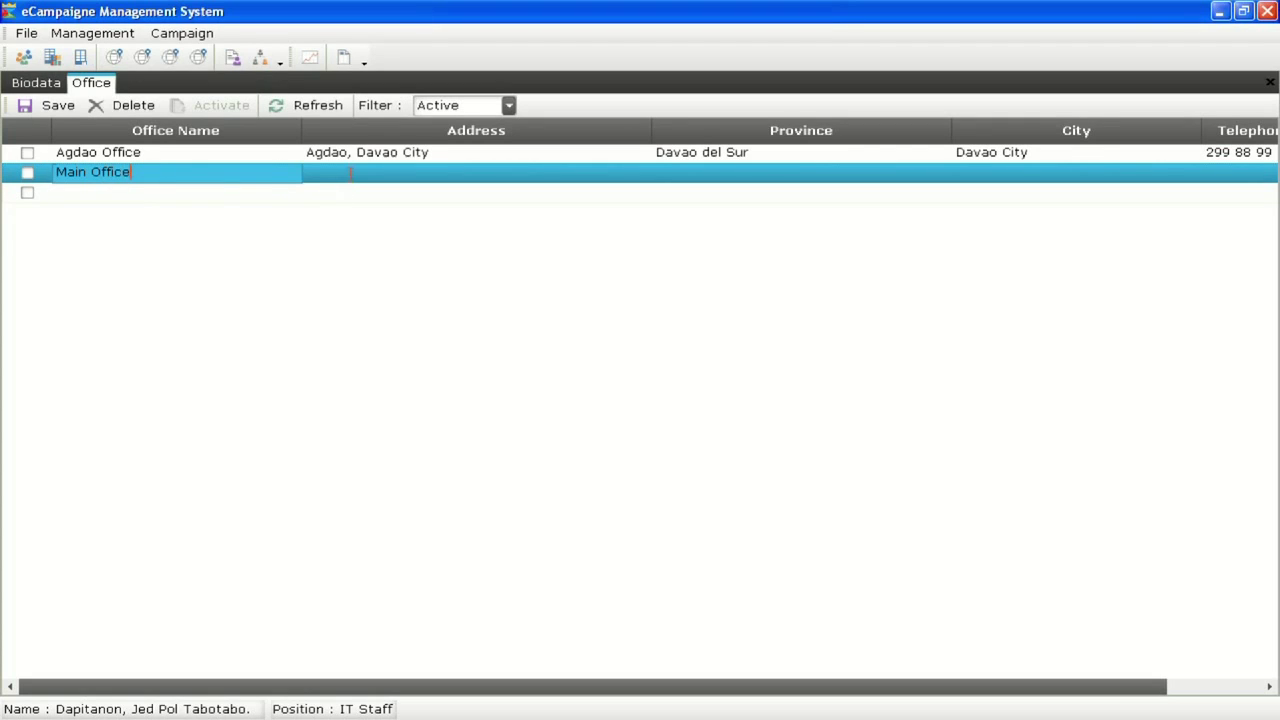
pyautogui.click(350, 173)
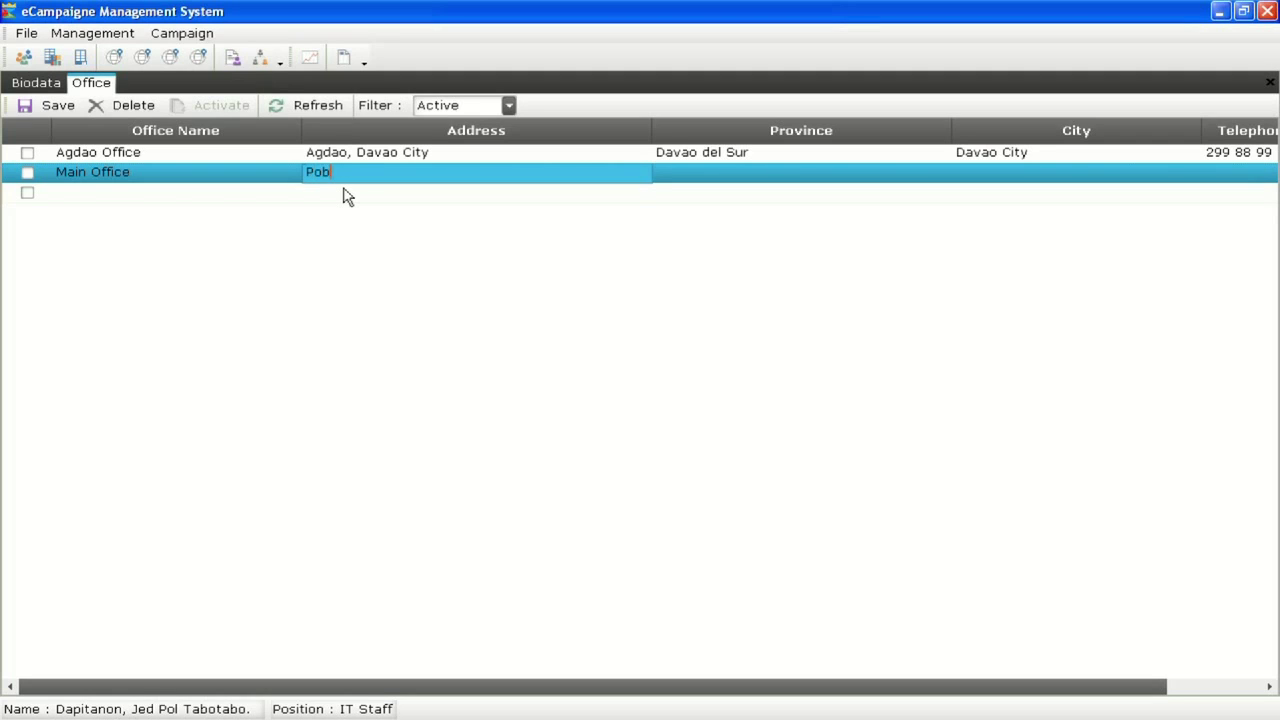
pyautogui.write('Poblacion 1')
pyautogui.click(734, 181)
pyautogui.write('Davao del Sur')
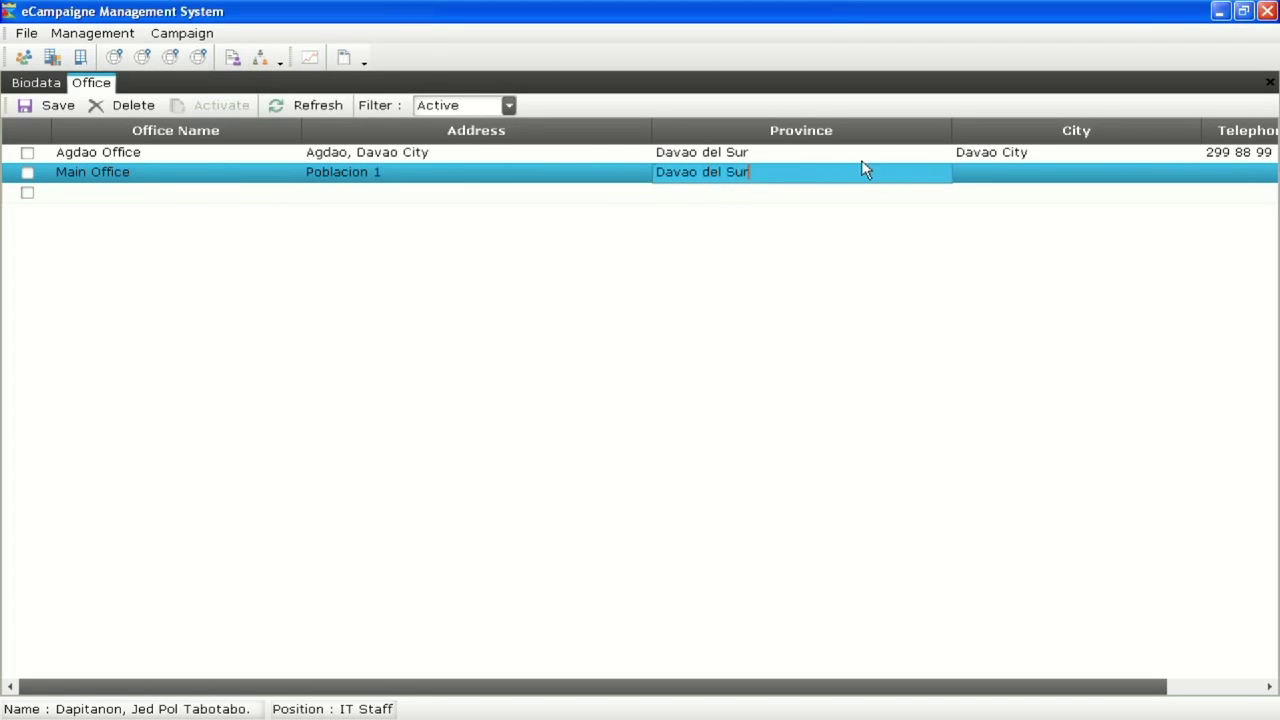
pyautogui.click(985, 183)
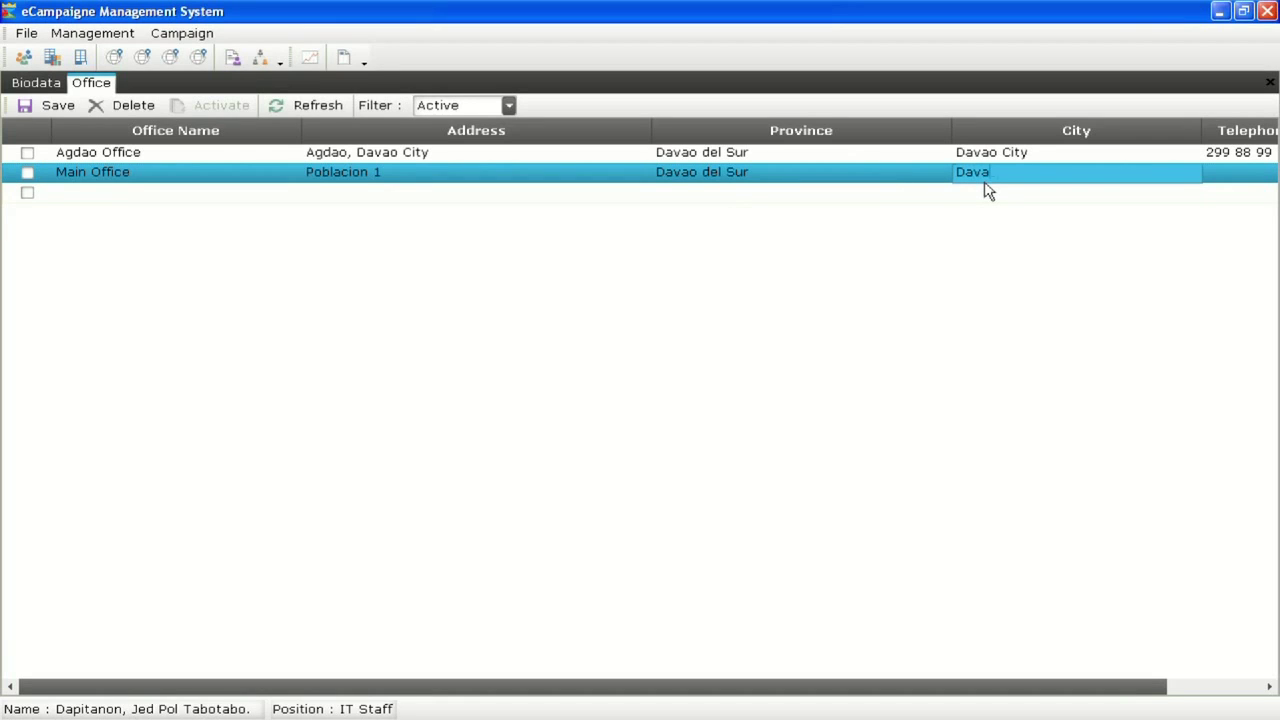
pyautogui.click(1258, 182)
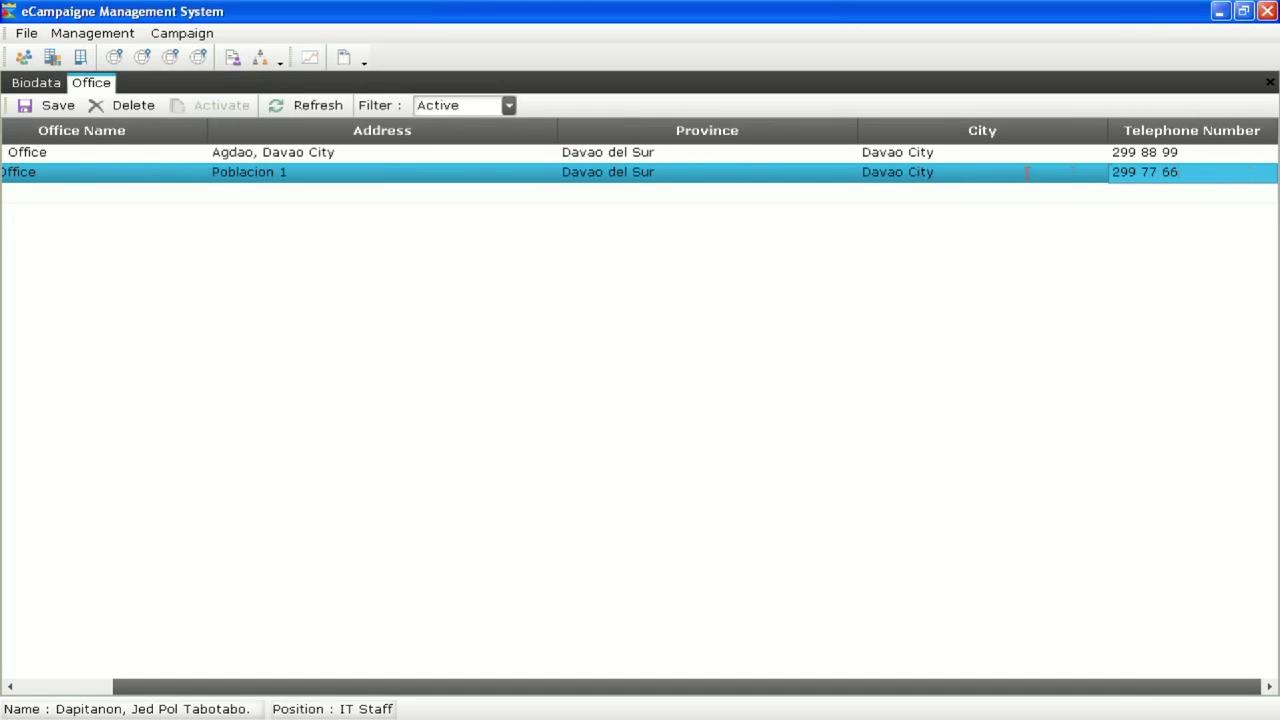
# Save the Main Office record and acknowledge the success message
pyautogui.press('Tab')
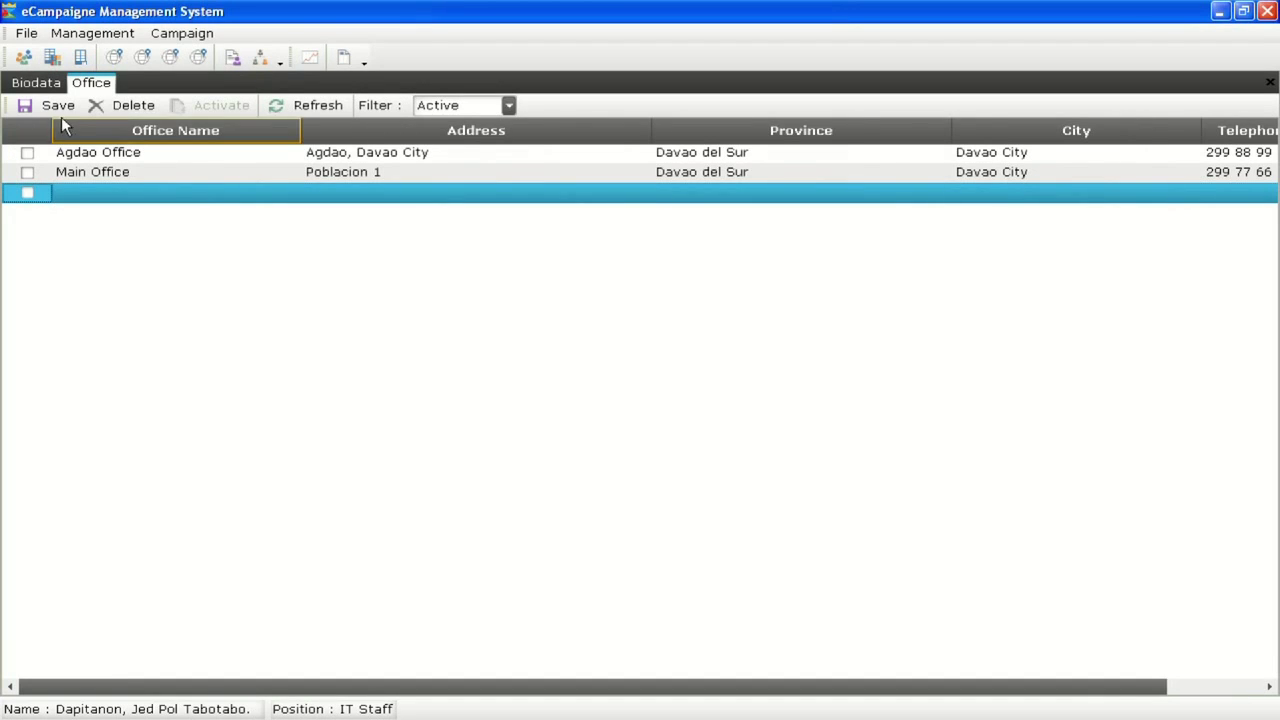
pyautogui.click(62, 112)
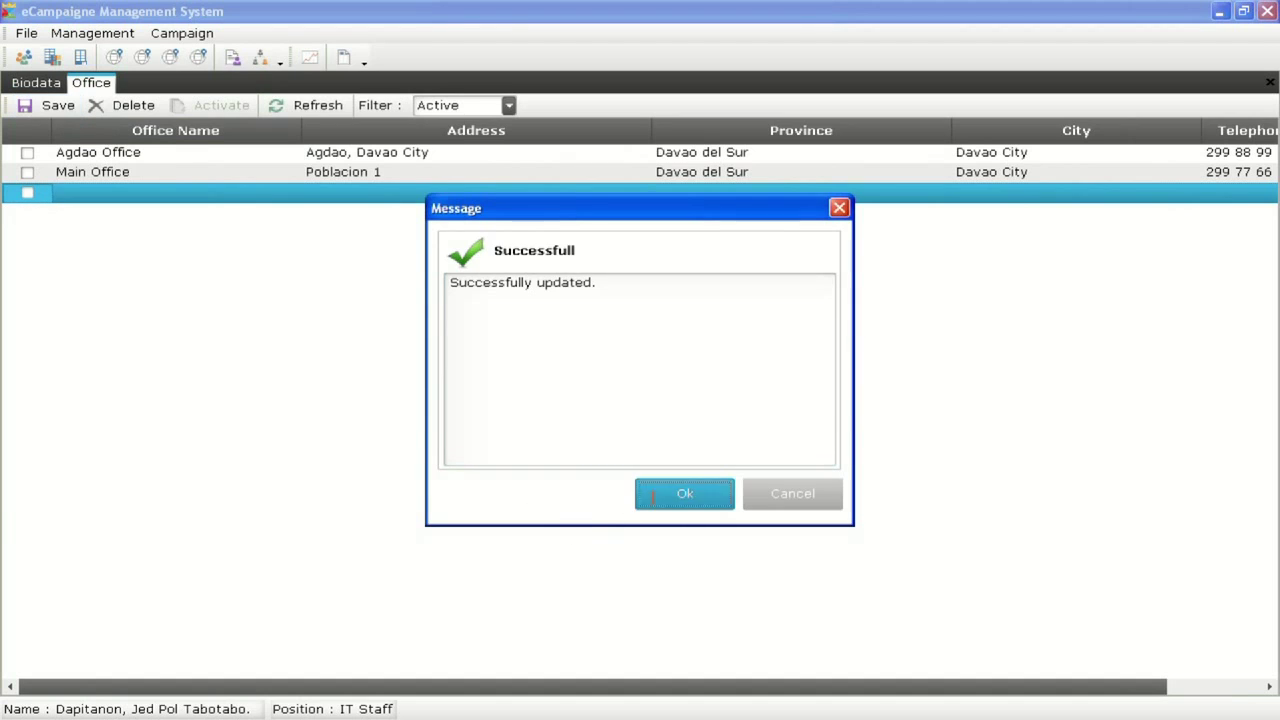
pyautogui.click(652, 497)
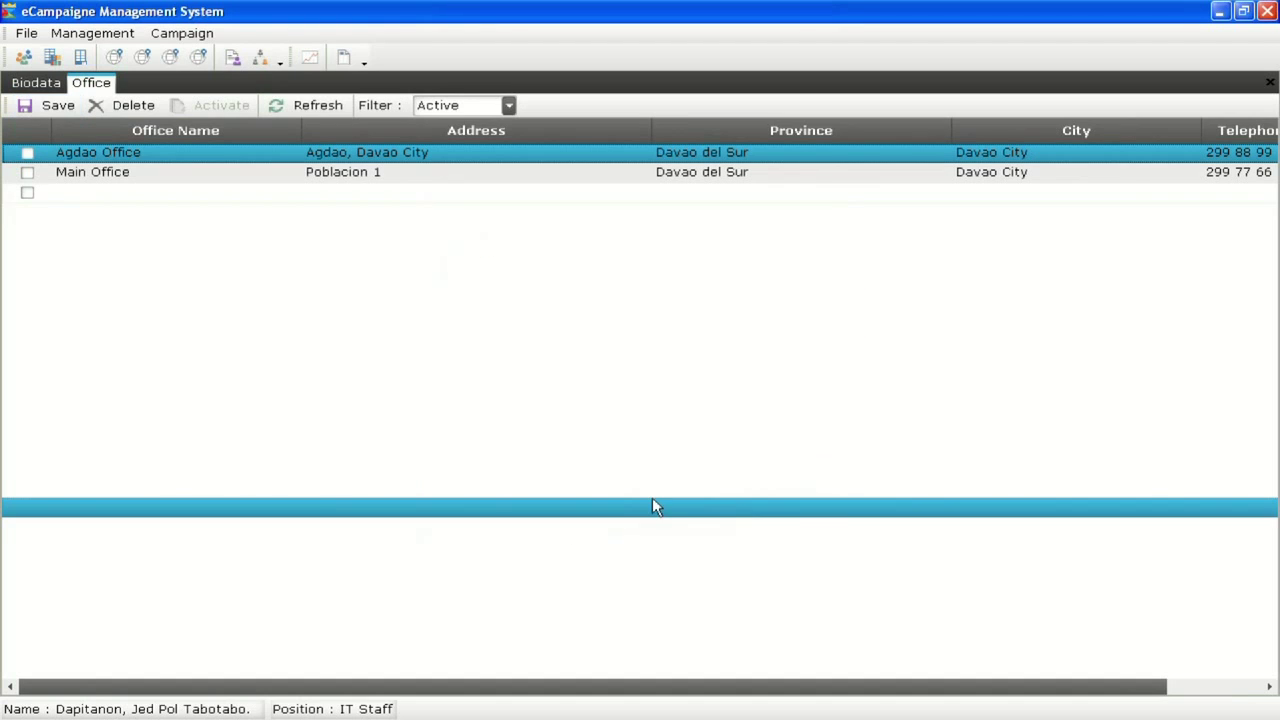
pyautogui.rightClick(90, 85)
# Close the office list and enter Operators Team as a new department row
pyautogui.click(125, 91)
pyautogui.click(92, 33)
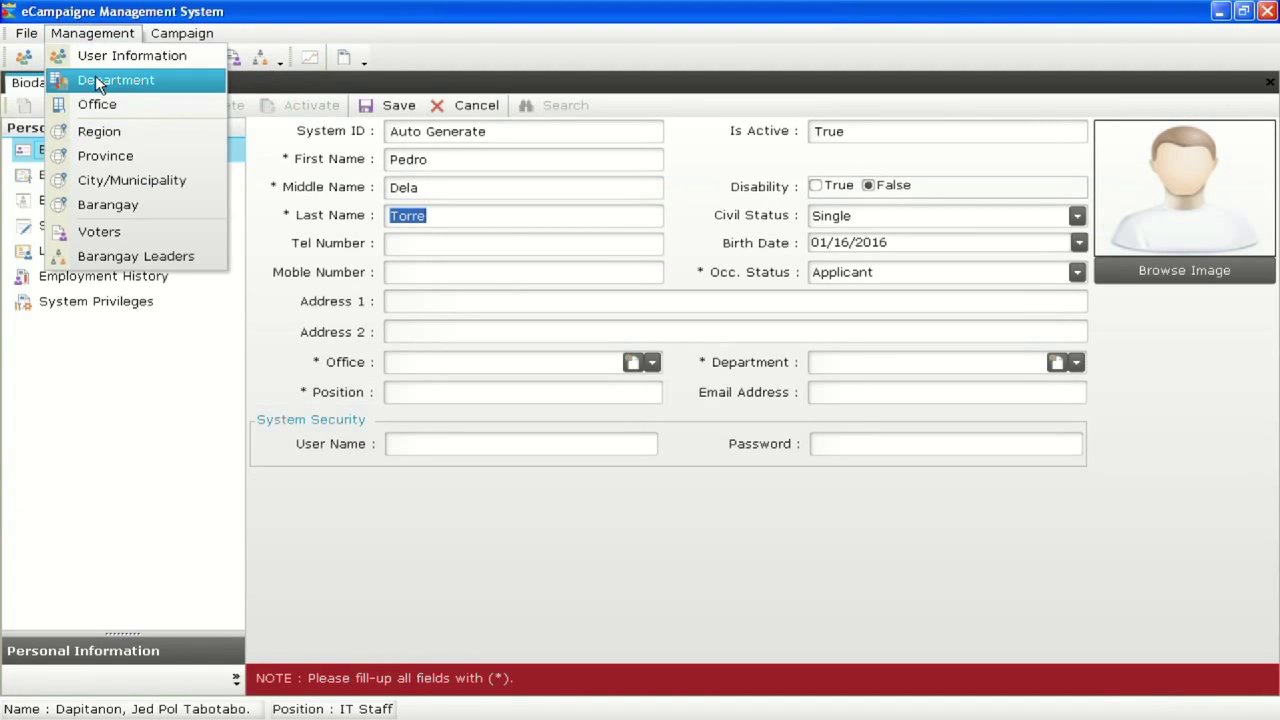
pyautogui.click(110, 80)
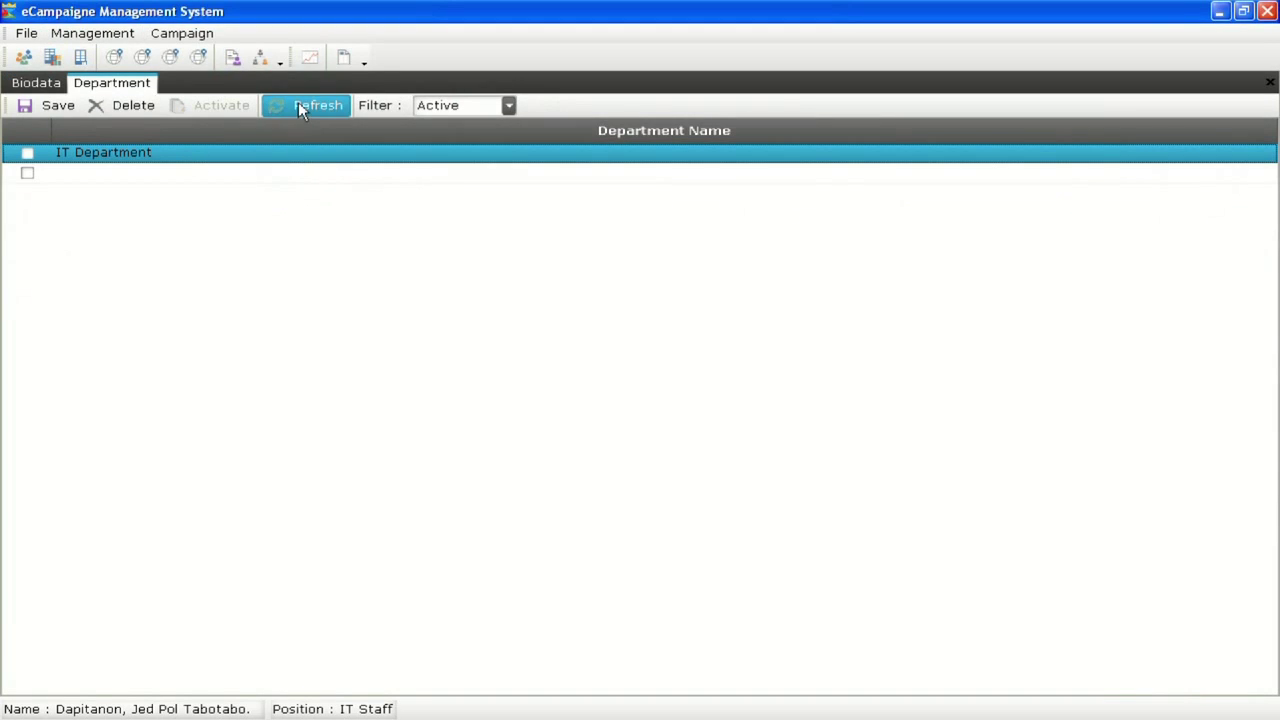
pyautogui.click(134, 174)
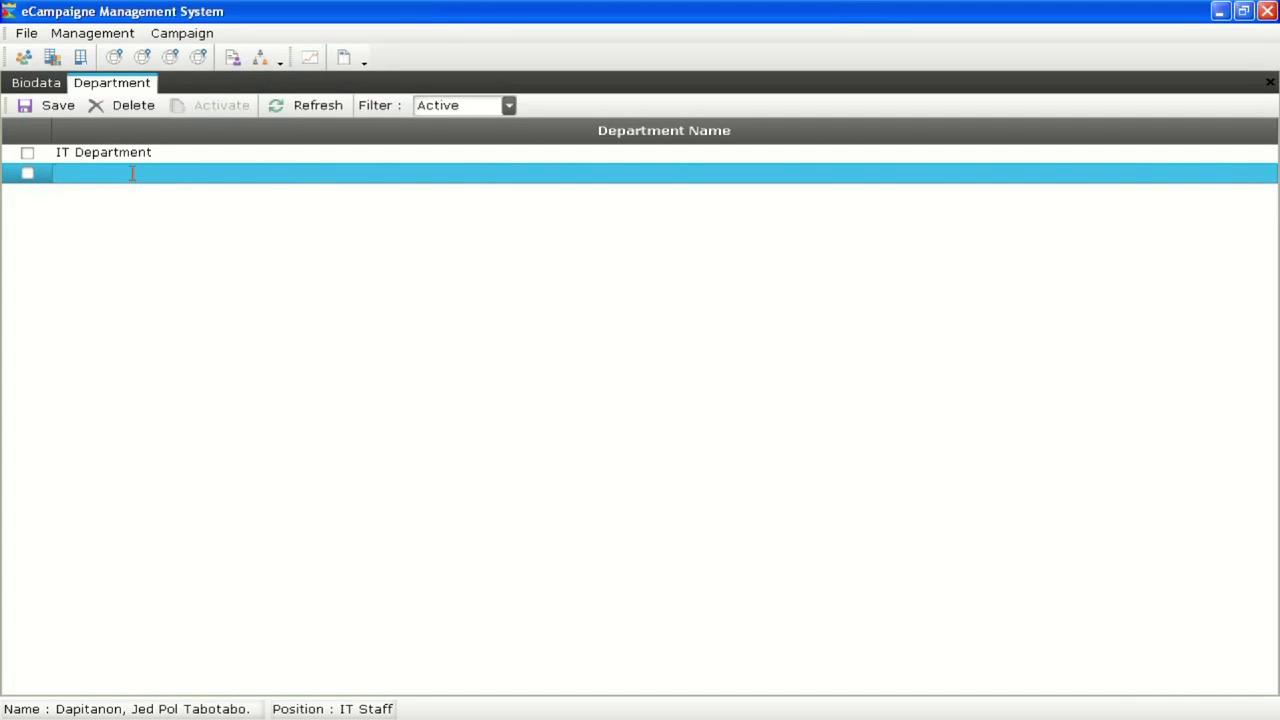
pyautogui.write('Deployment Team')
pyautogui.doubleClick(133, 174)
pyautogui.write('Operators Team')
# Save the Operators Team department and close the department list
pyautogui.click(190, 175)
pyautogui.press('Return')
pyautogui.click(27, 108)
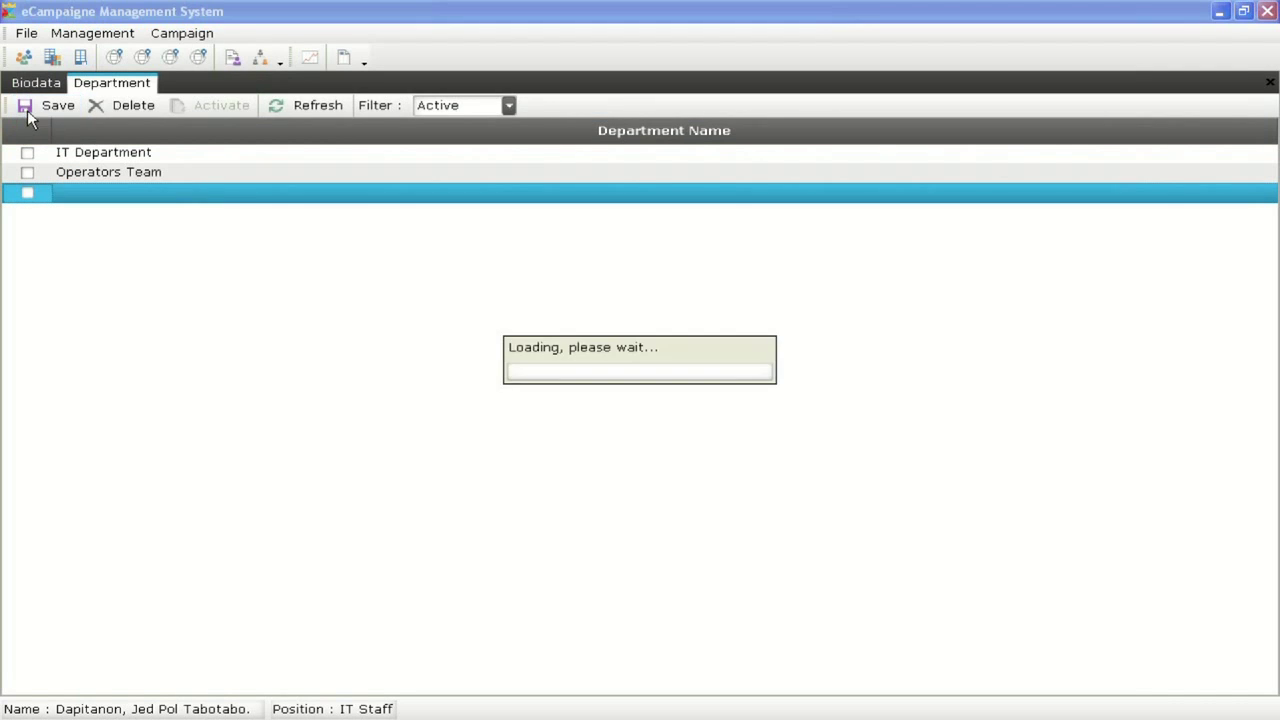
pyautogui.click(673, 486)
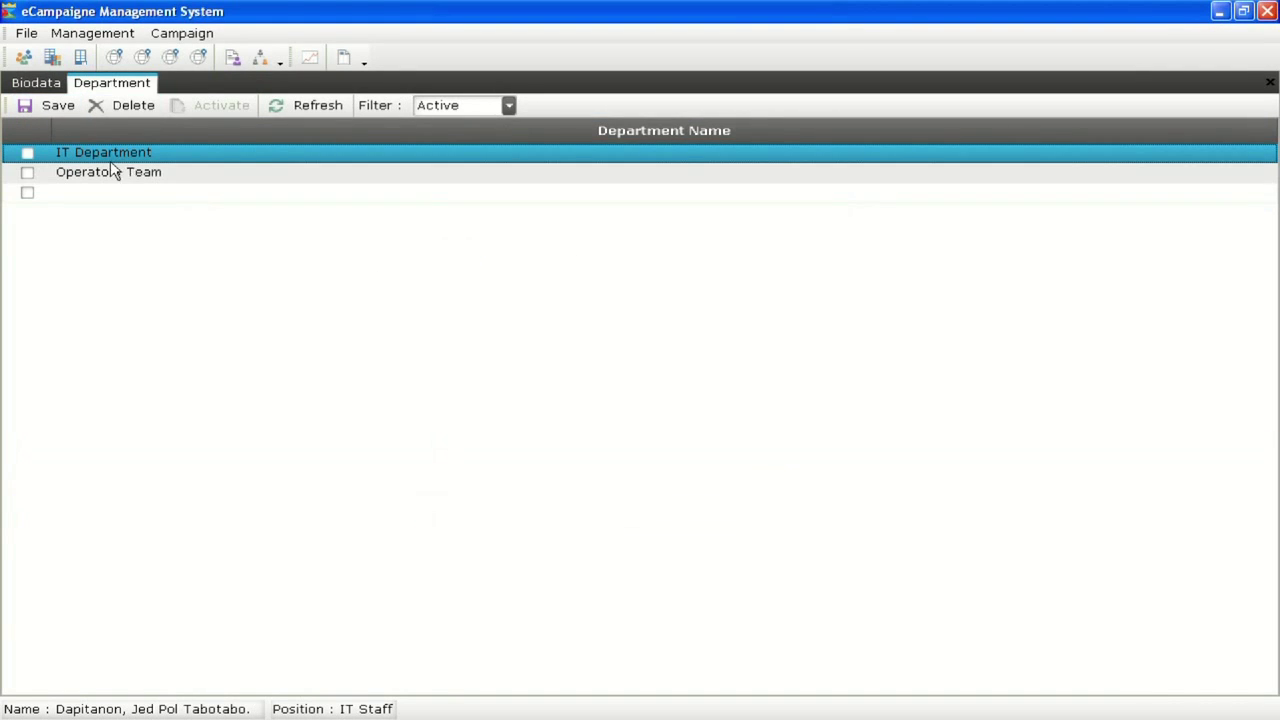
pyautogui.rightClick(138, 87)
pyautogui.click(163, 102)
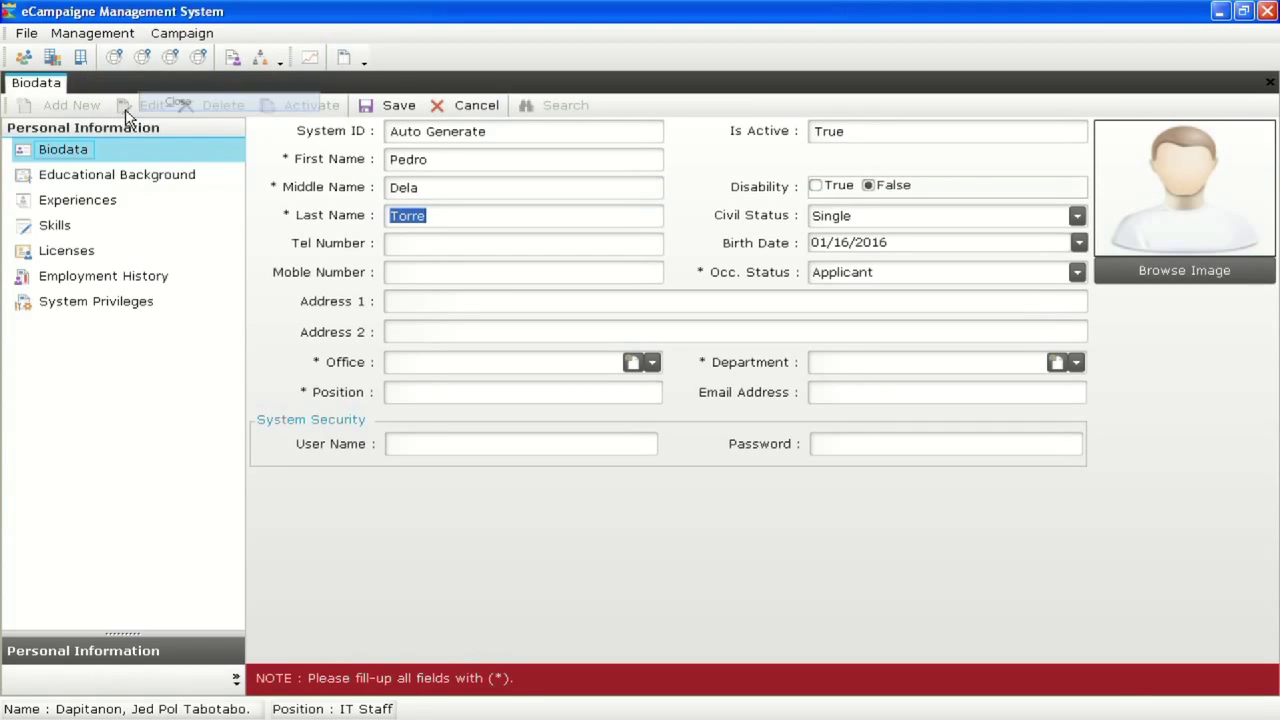
# Set the biodata Office to Main Office and Department to Operators Team
pyautogui.click(431, 250)
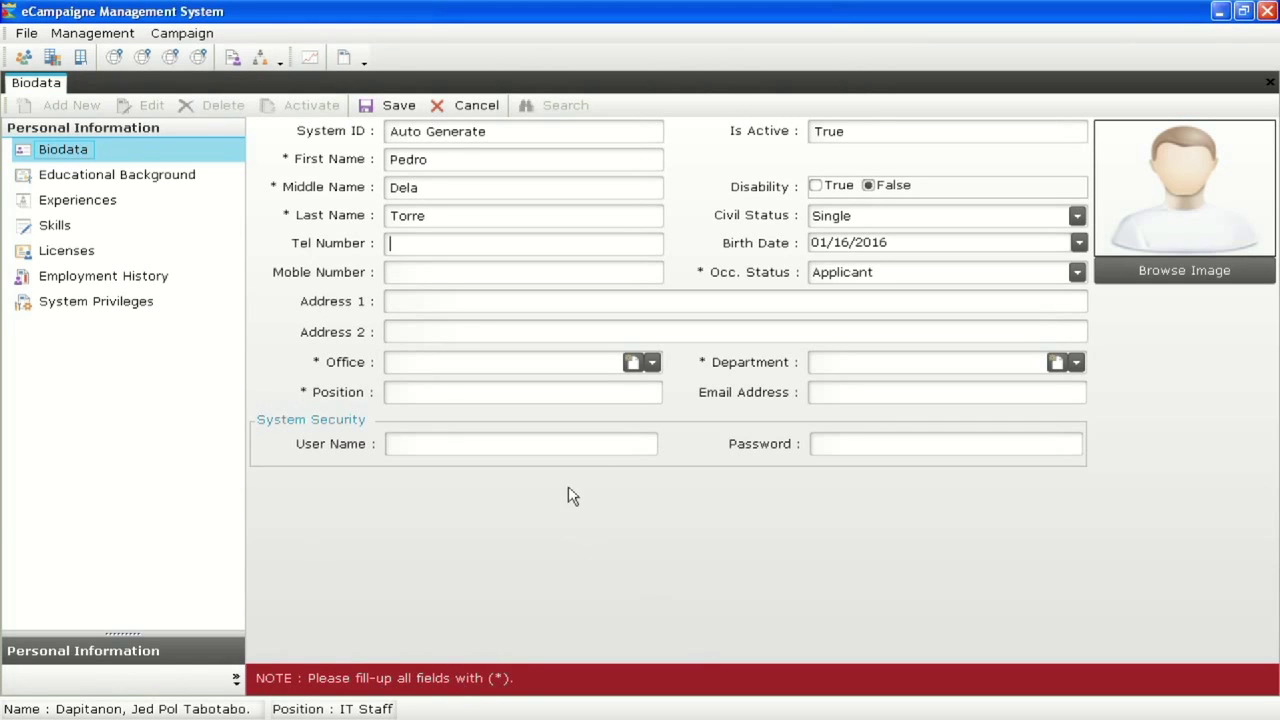
pyautogui.click(634, 363)
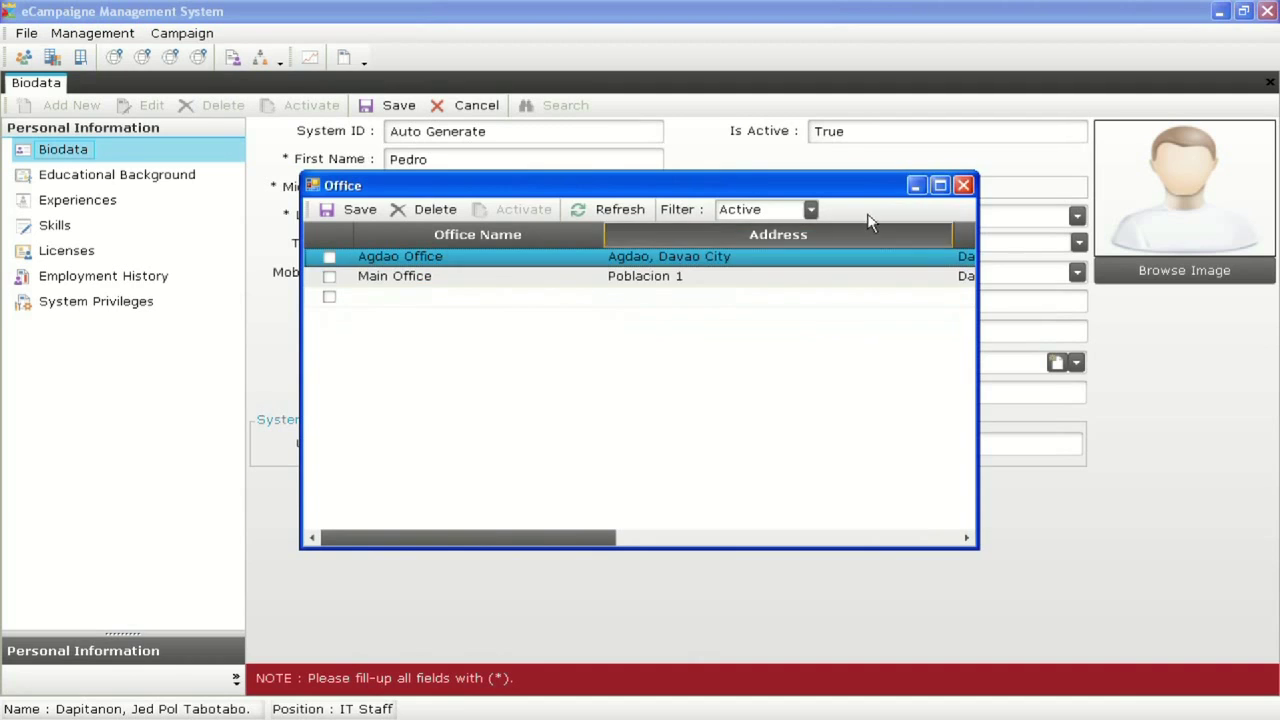
pyautogui.click(963, 185)
pyautogui.click(651, 363)
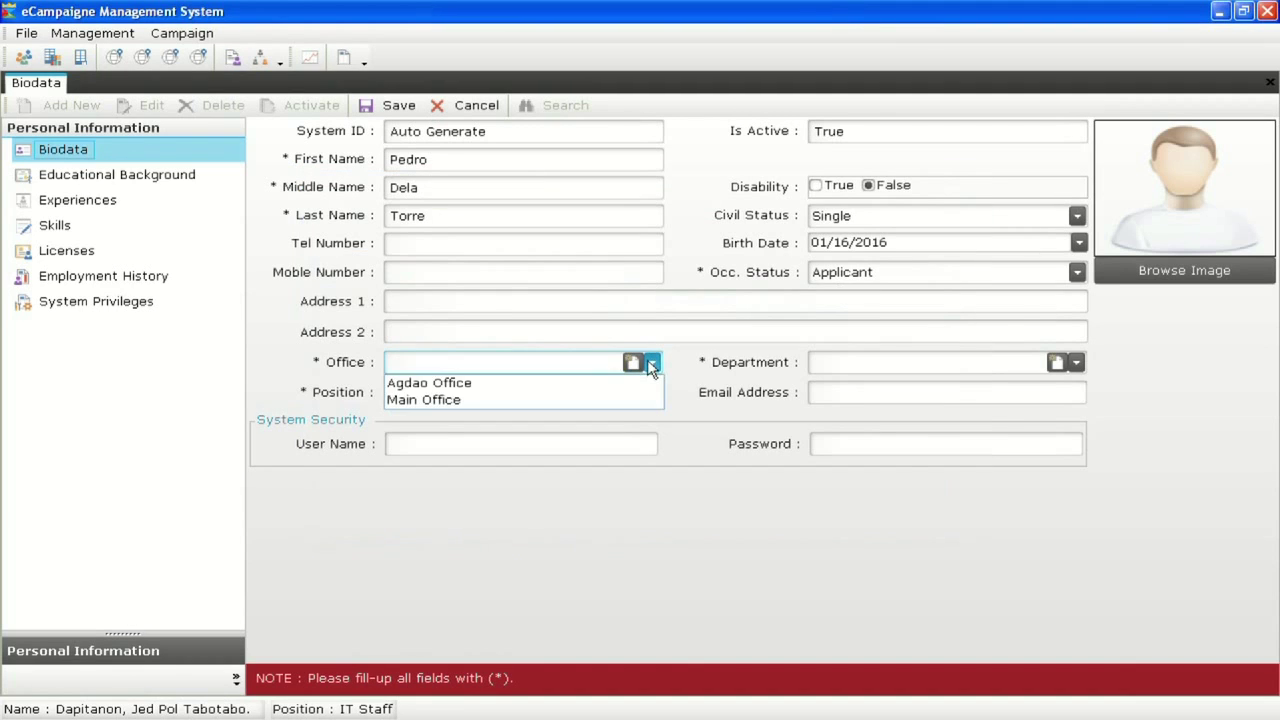
pyautogui.click(590, 400)
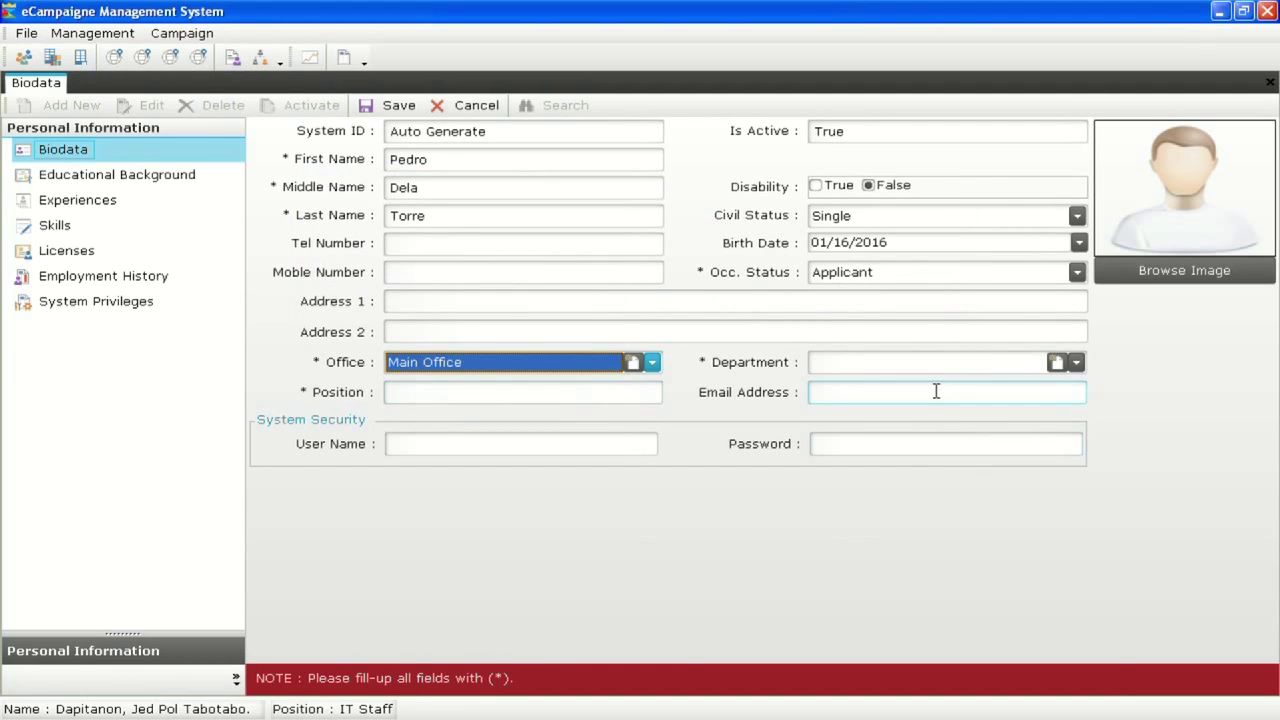
pyautogui.click(1077, 364)
pyautogui.click(1056, 363)
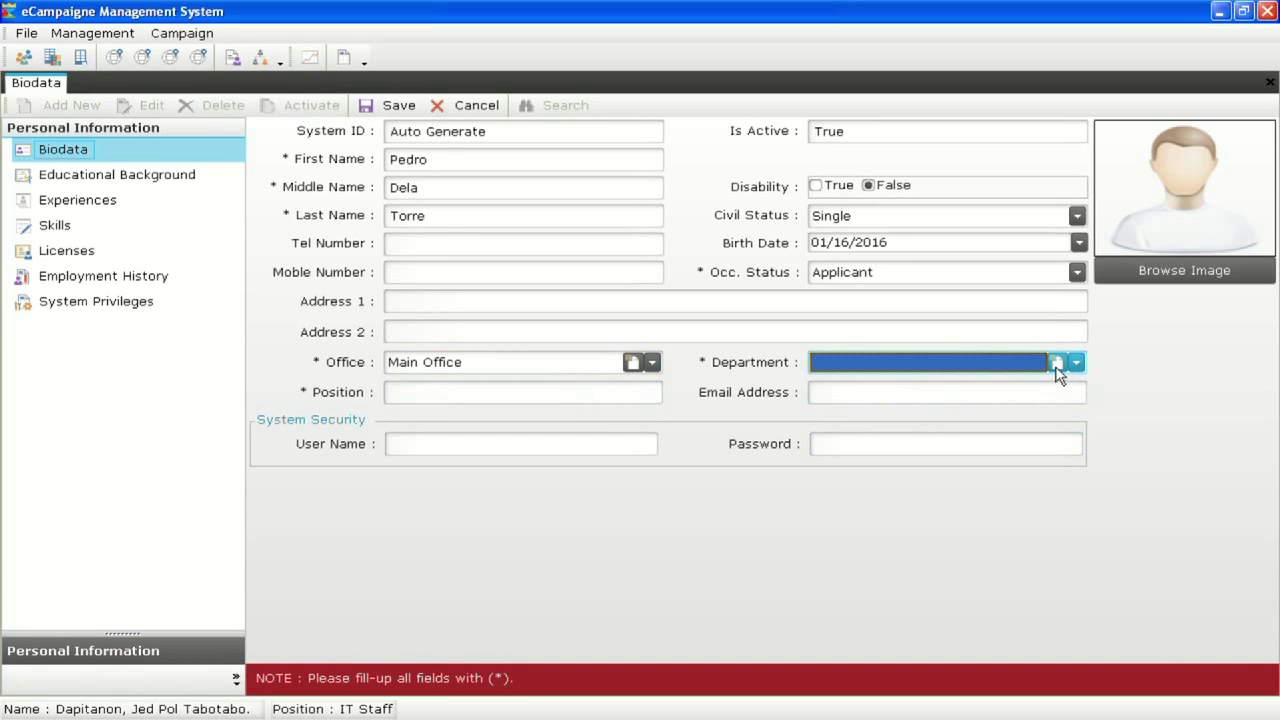
pyautogui.click(1056, 363)
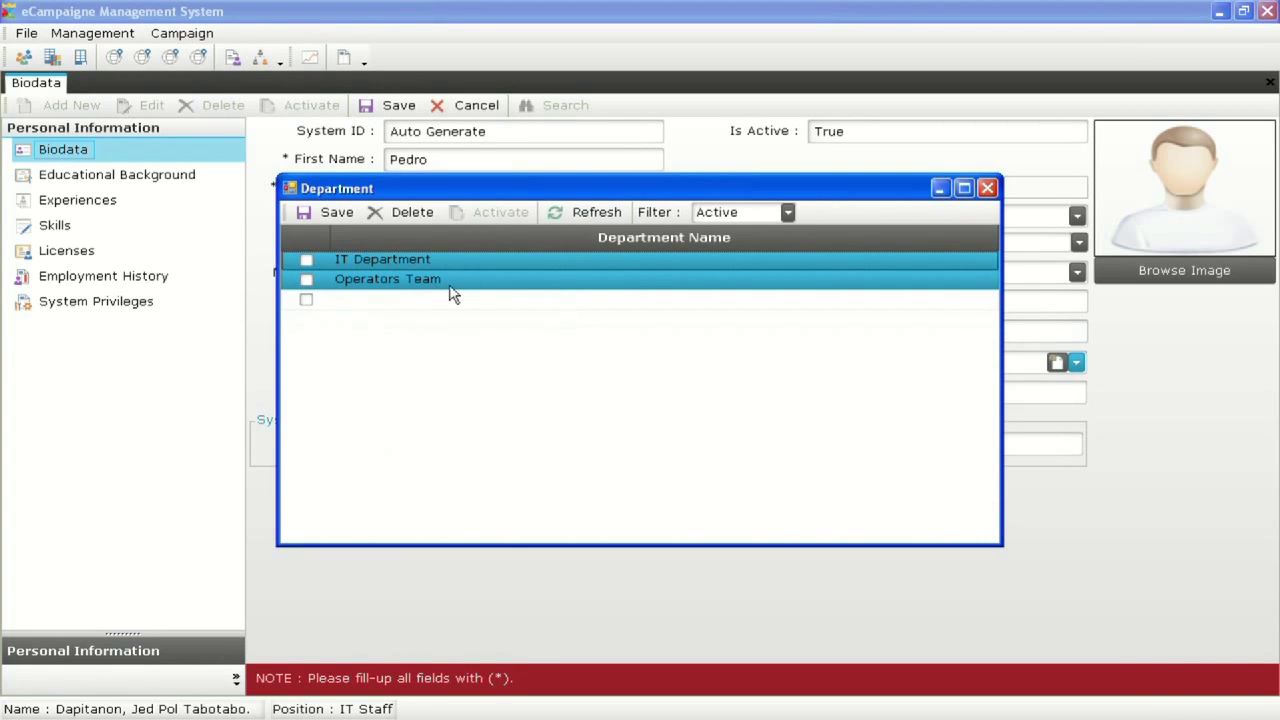
pyautogui.click(987, 188)
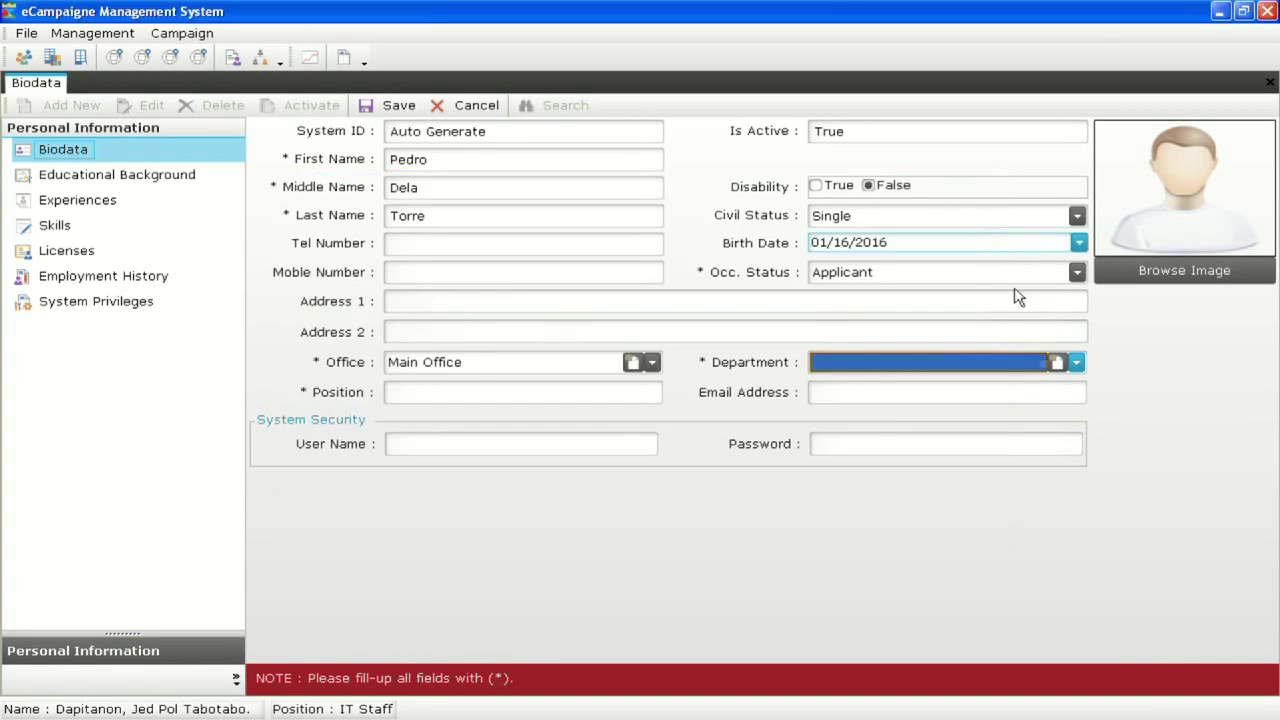
pyautogui.click(1074, 366)
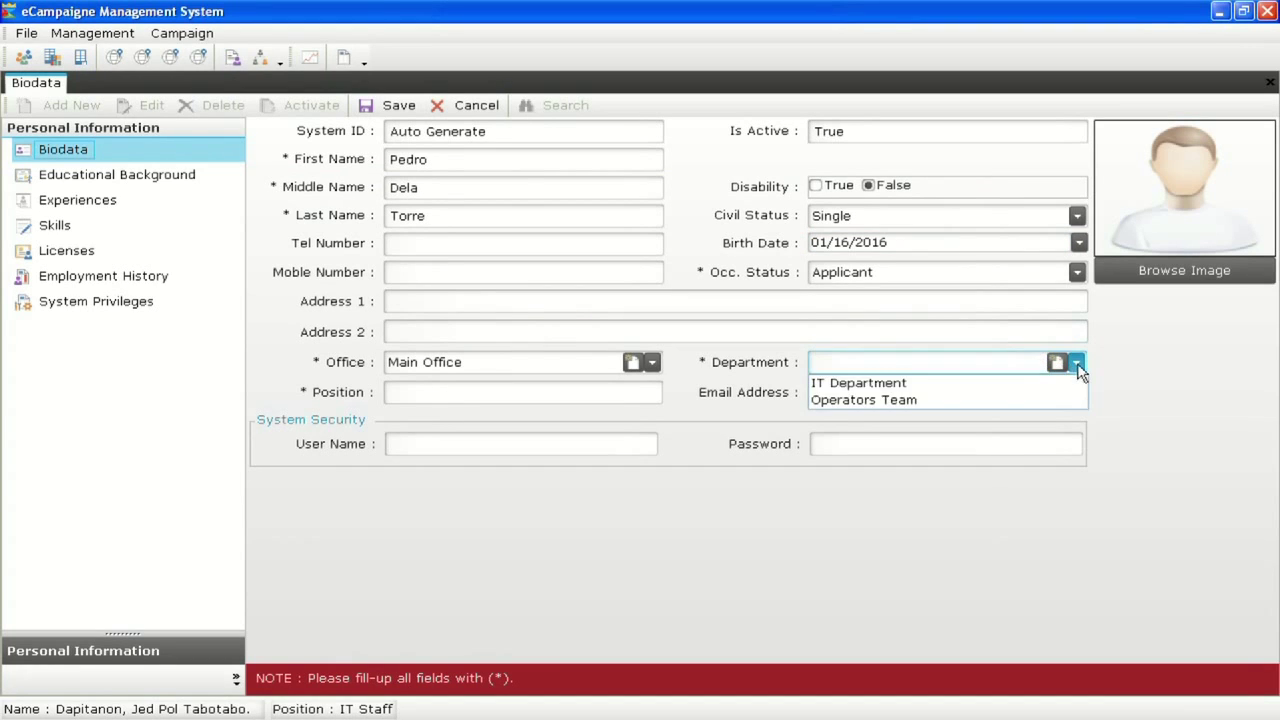
pyautogui.click(1020, 400)
pyautogui.click(419, 392)
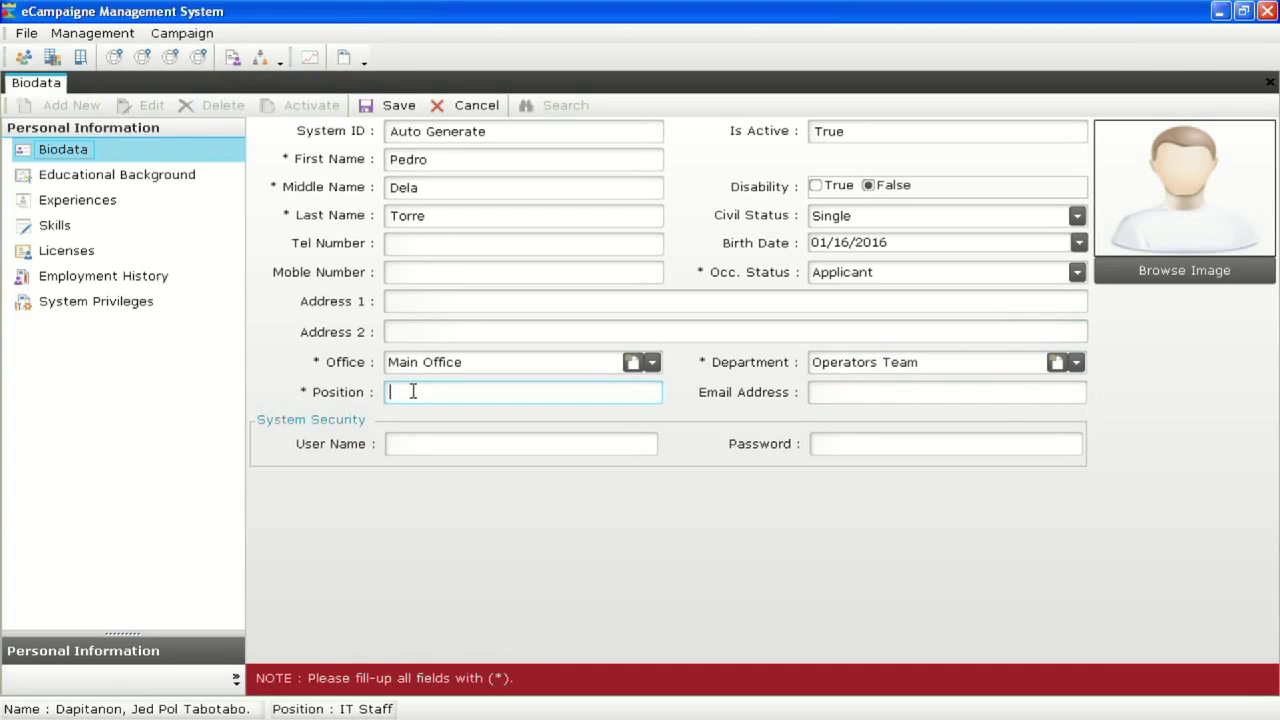
# Enter position Operator plus a user name and password, and save the record as System ID 6
pyautogui.write('Operator')
pyautogui.click(417, 444)
pyautogui.moveTo(425, 443); pyautogui.dragTo(549, 444)
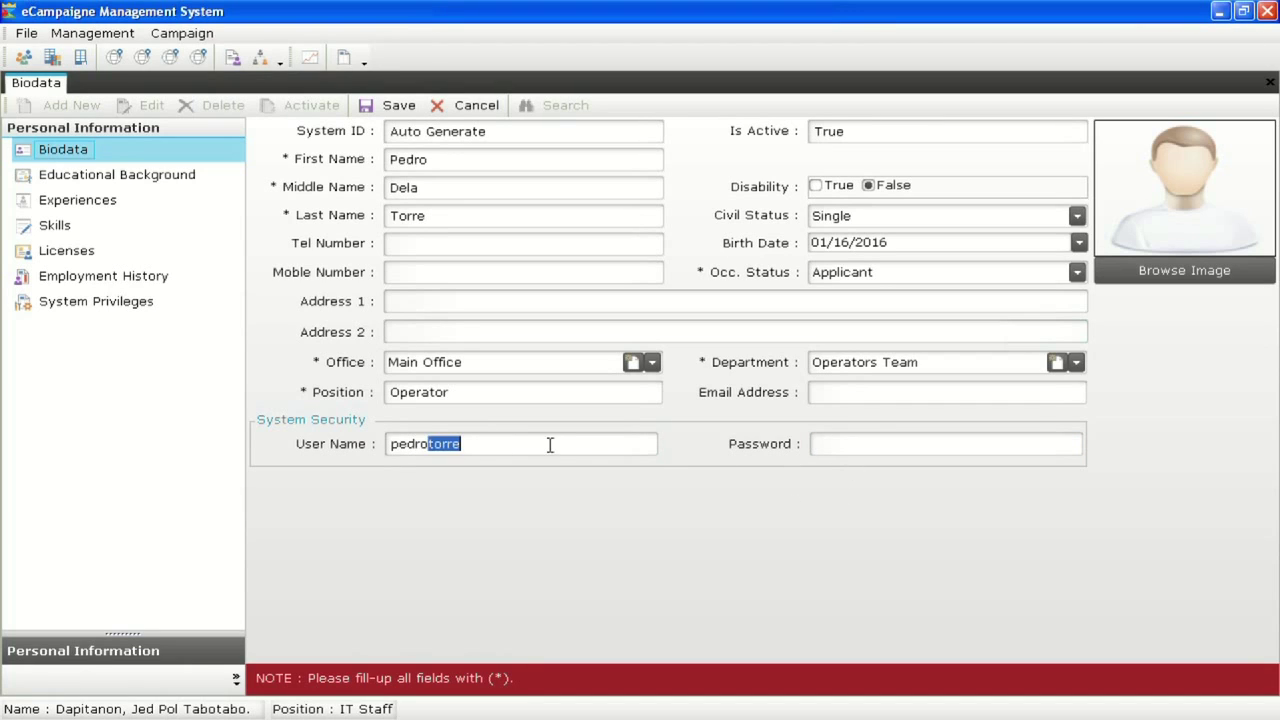
pyautogui.press('BackSpace')
pyautogui.click(850, 455)
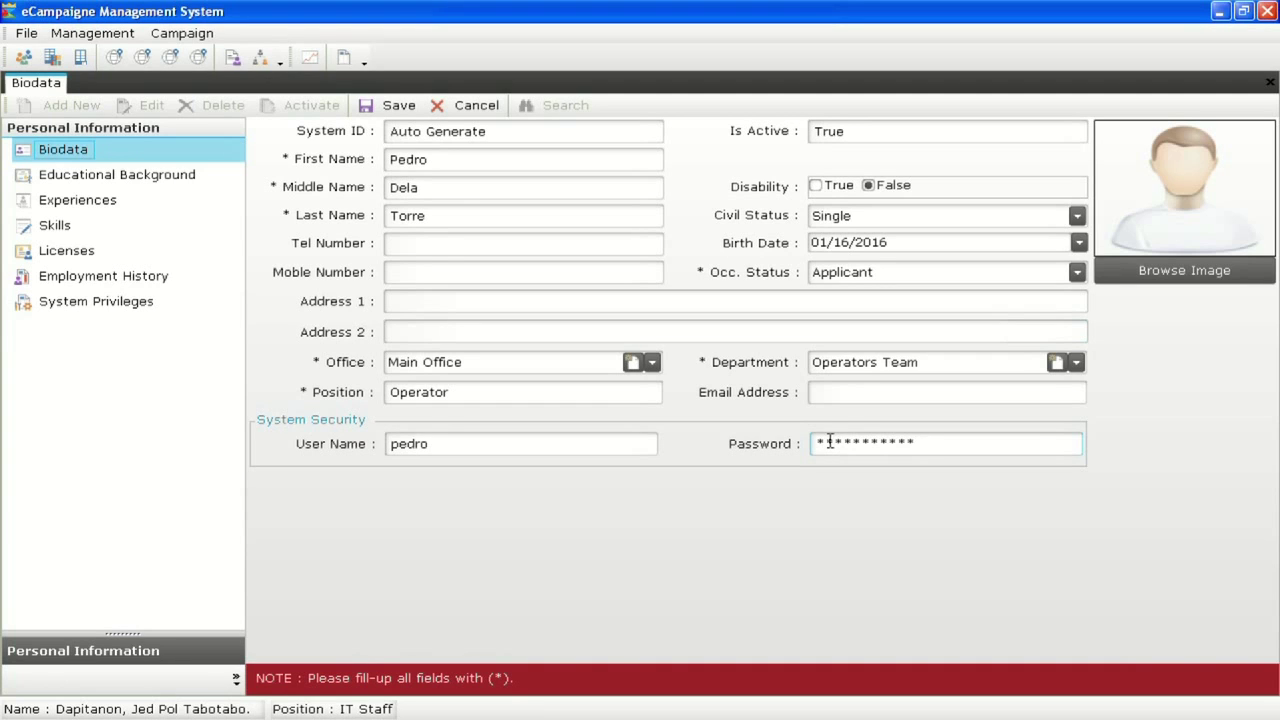
pyautogui.click(366, 106)
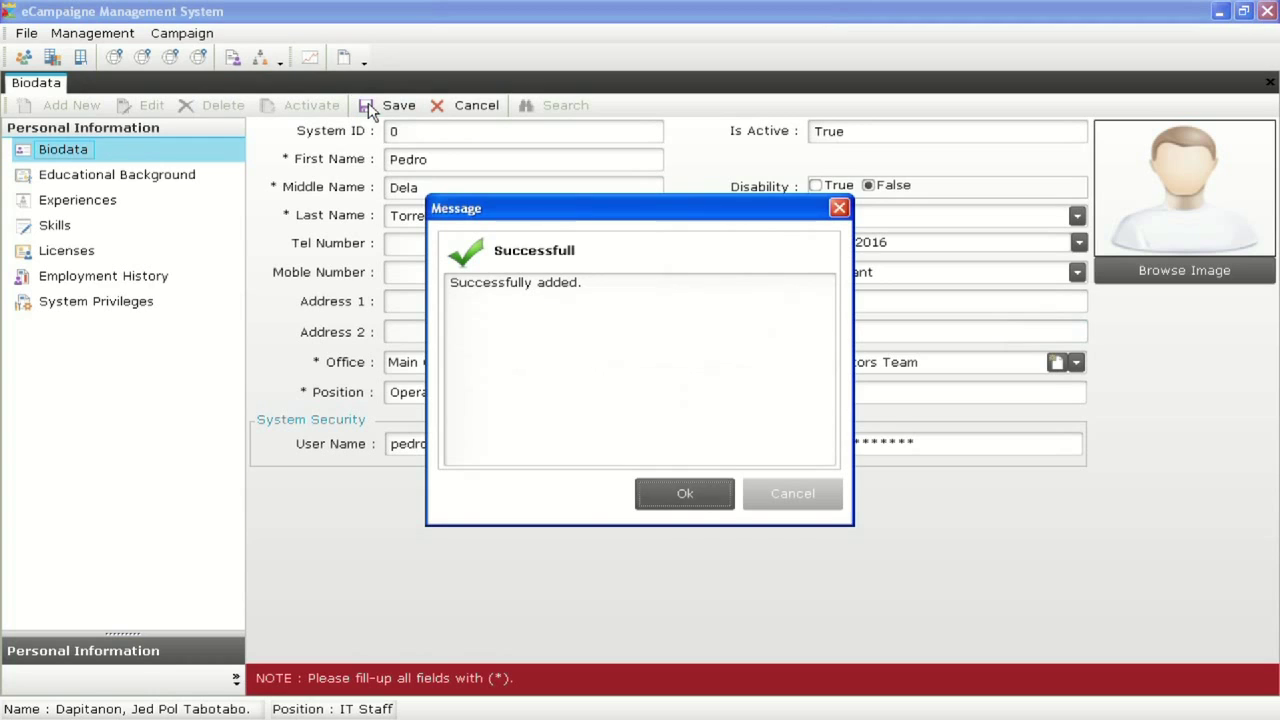
pyautogui.click(685, 494)
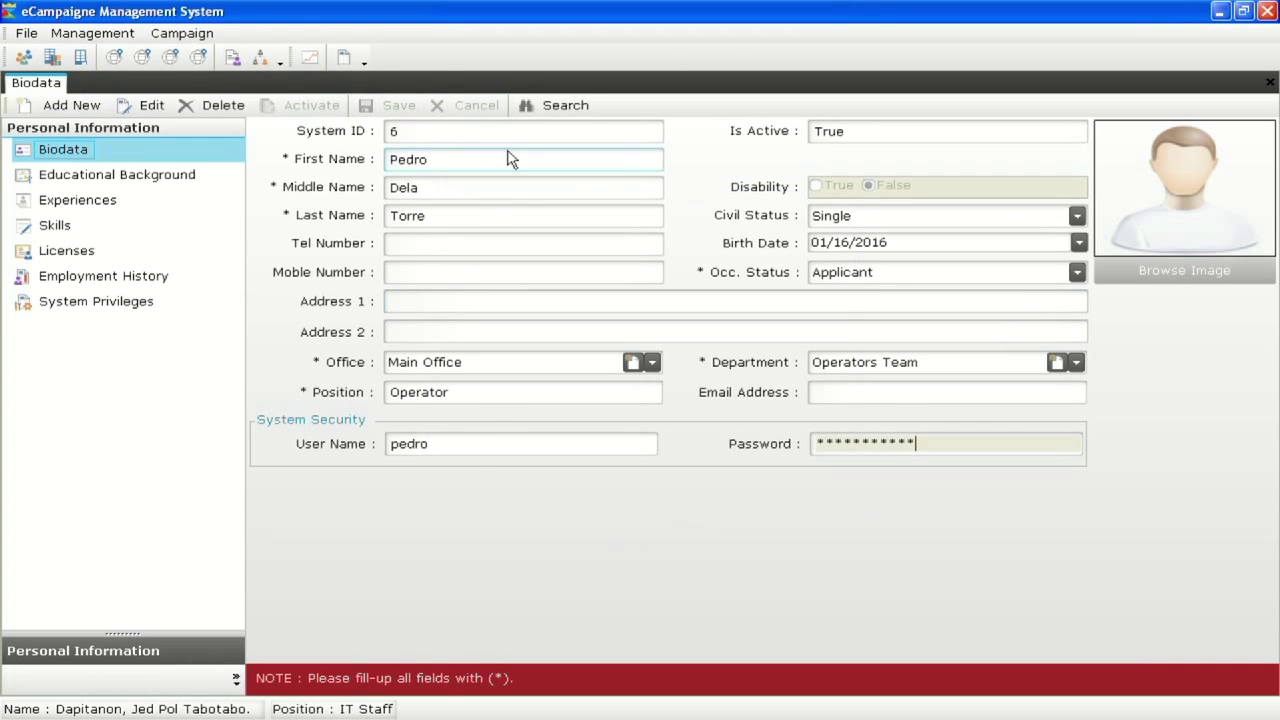
pyautogui.click(548, 106)
pyautogui.click(919, 222)
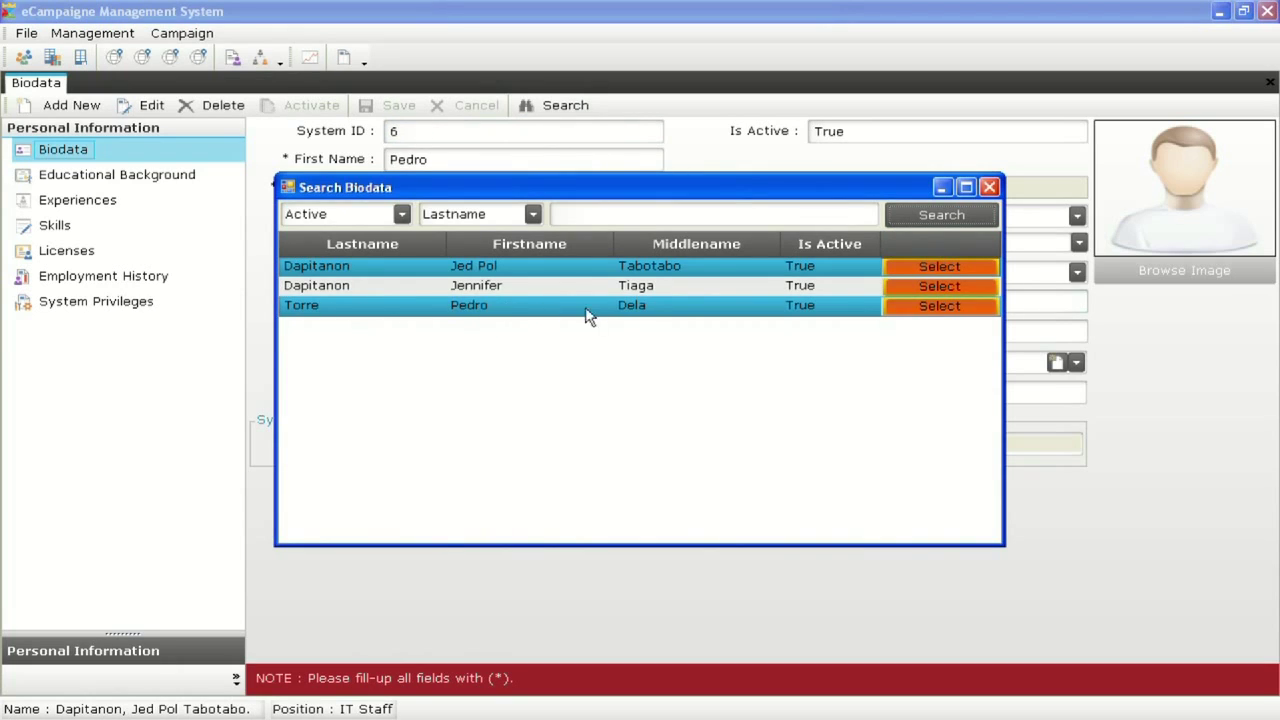
pyautogui.click(986, 189)
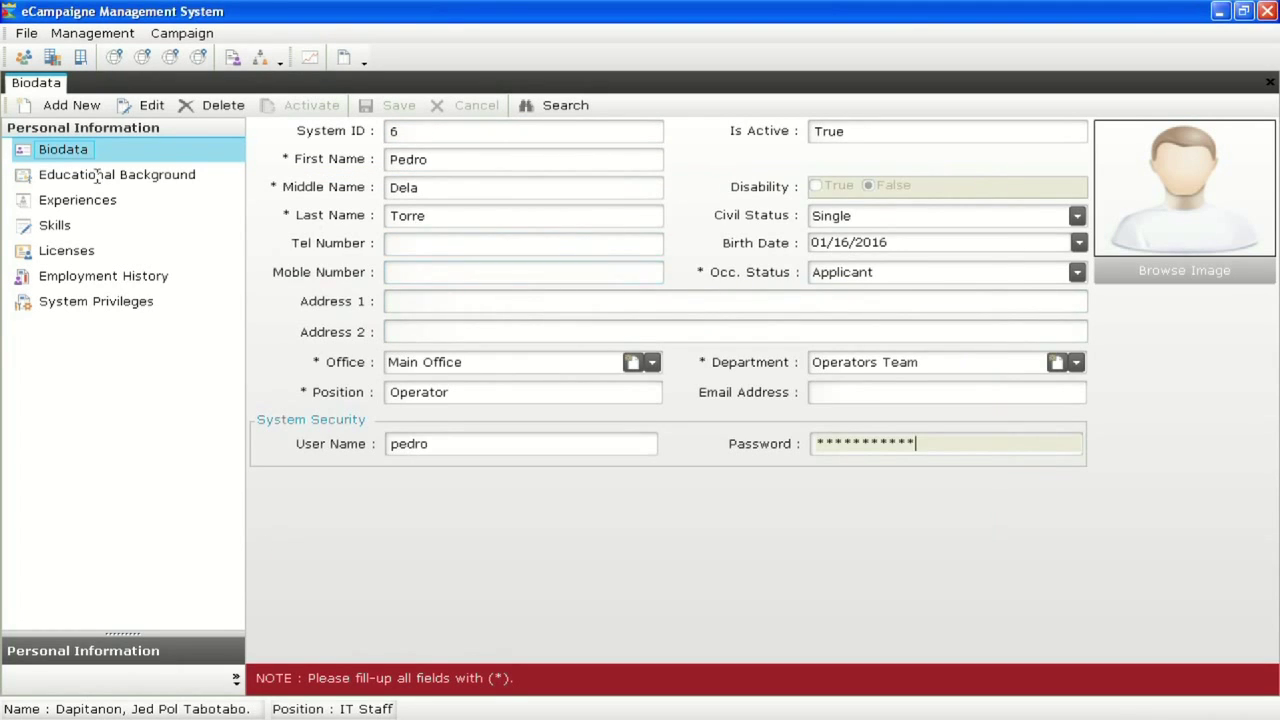
pyautogui.rightClick(44, 90)
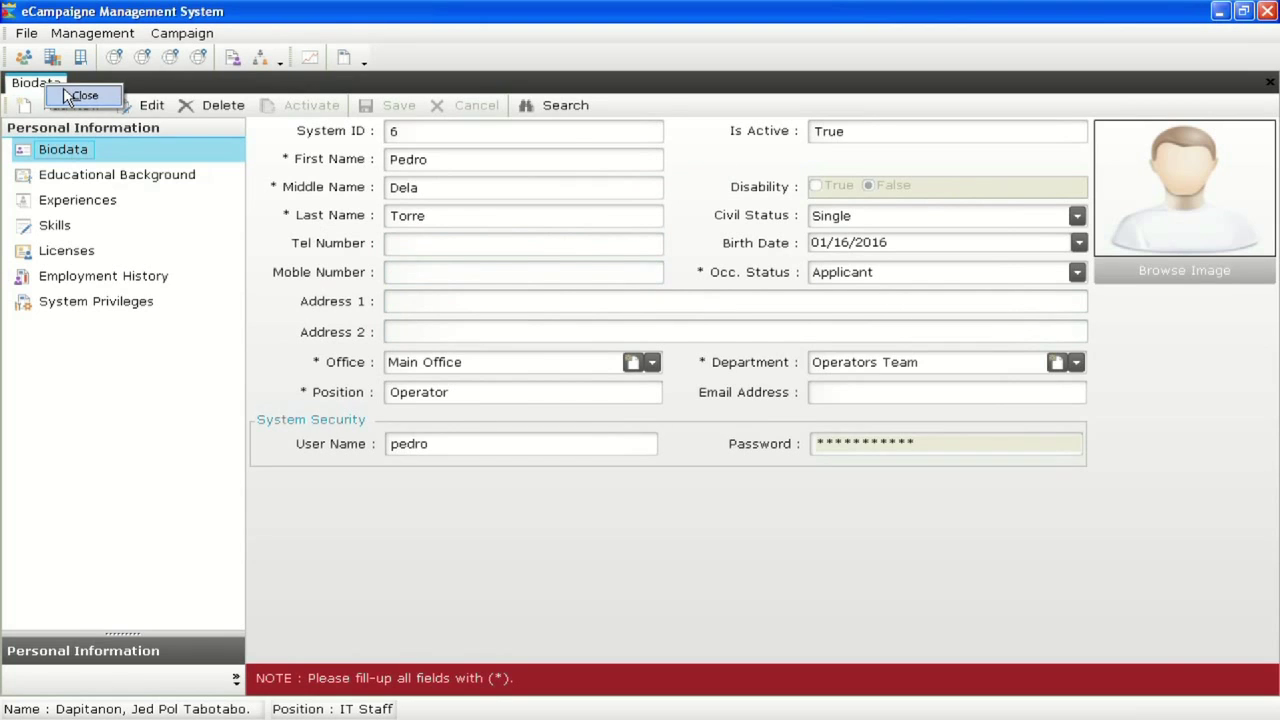
pyautogui.click(64, 97)
pyautogui.click(82, 34)
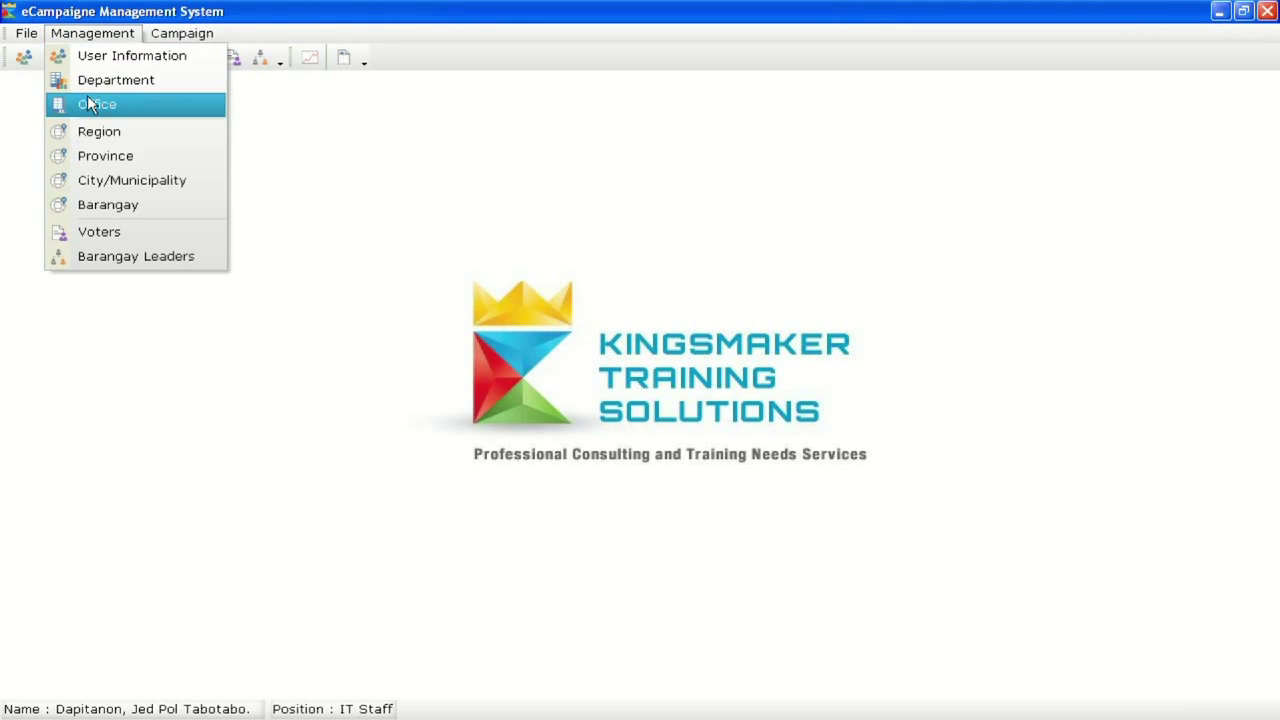
# Open the Region, Province, City/Municipality and Barangay lists from the Management menu
pyautogui.click(150, 138)
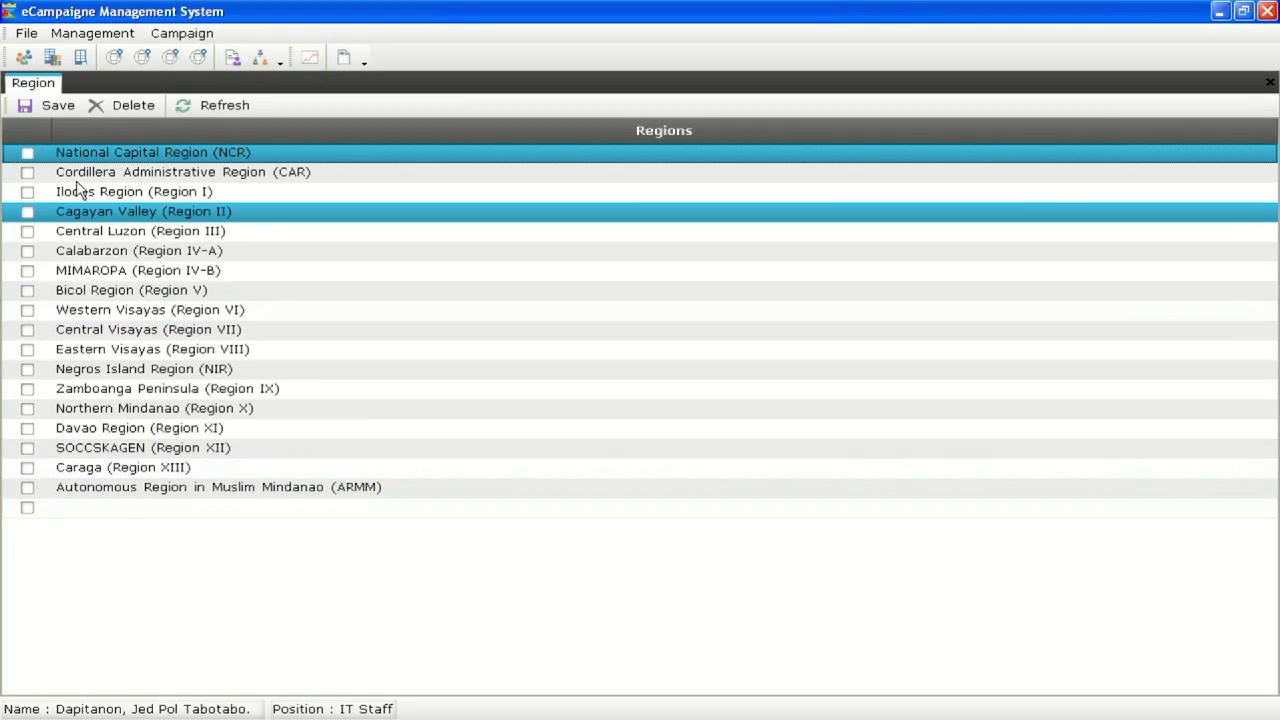
pyautogui.click(57, 33)
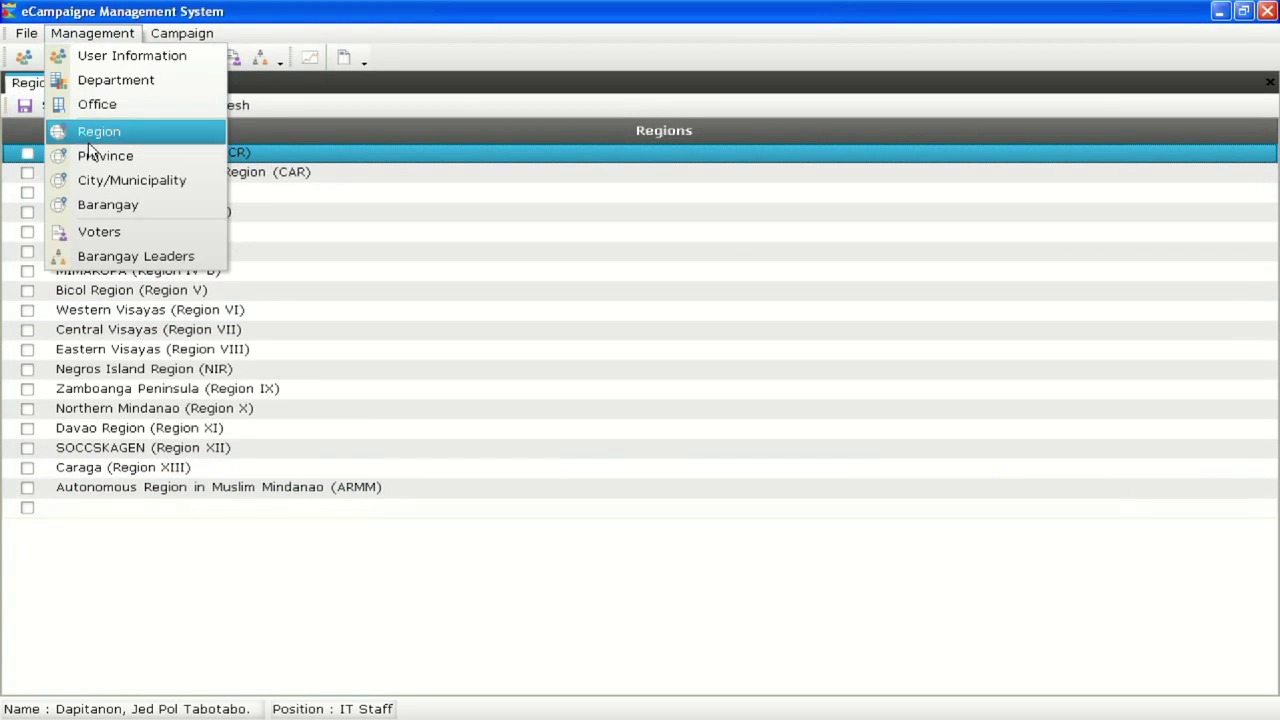
pyautogui.click(105, 156)
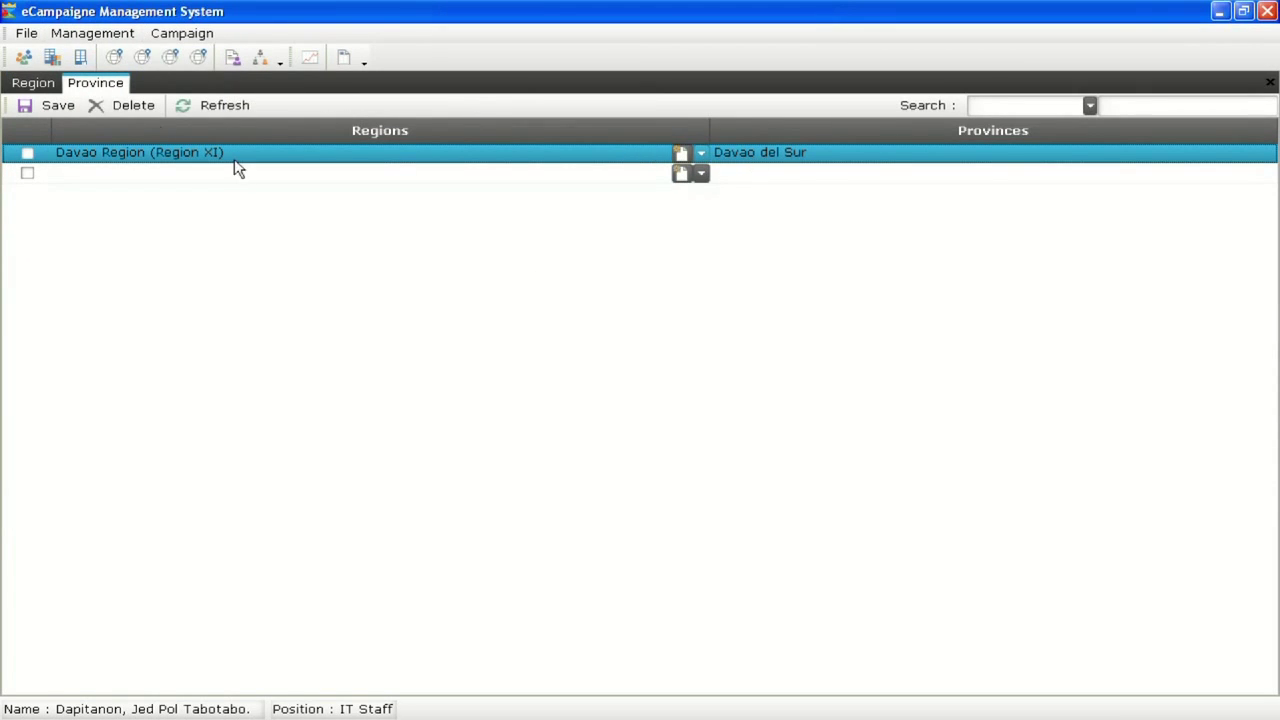
pyautogui.click(130, 32)
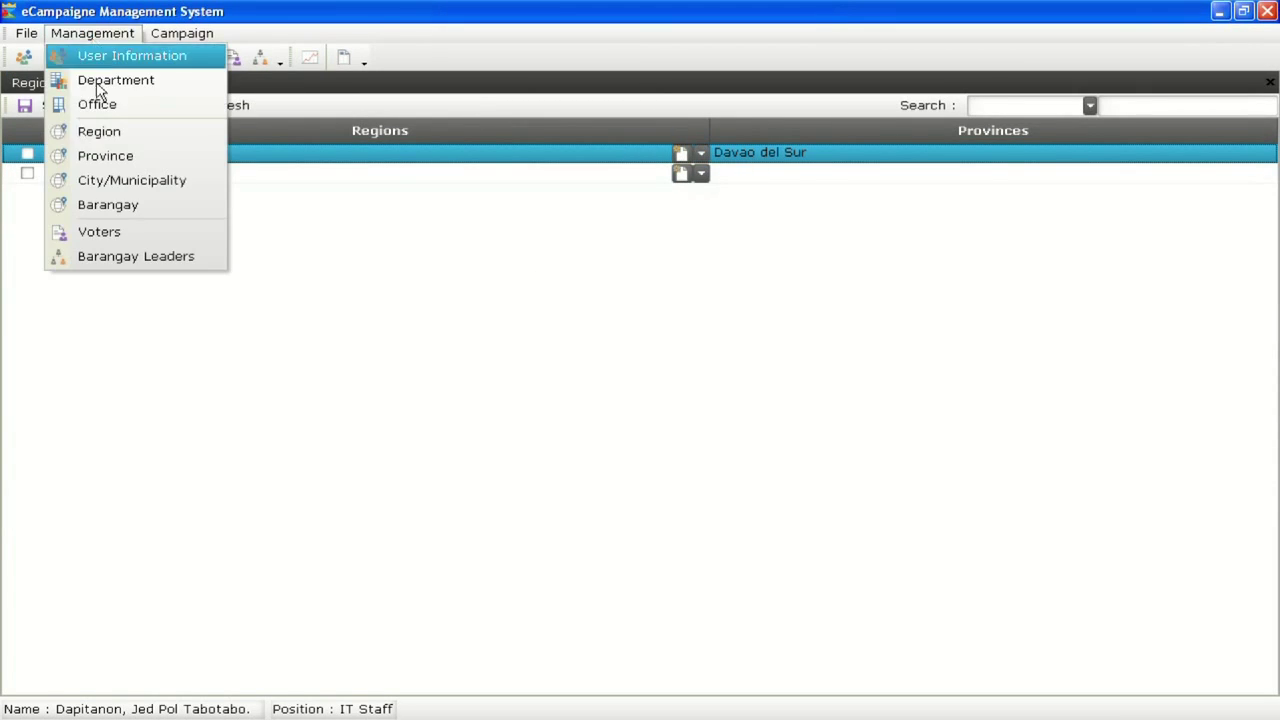
pyautogui.click(173, 185)
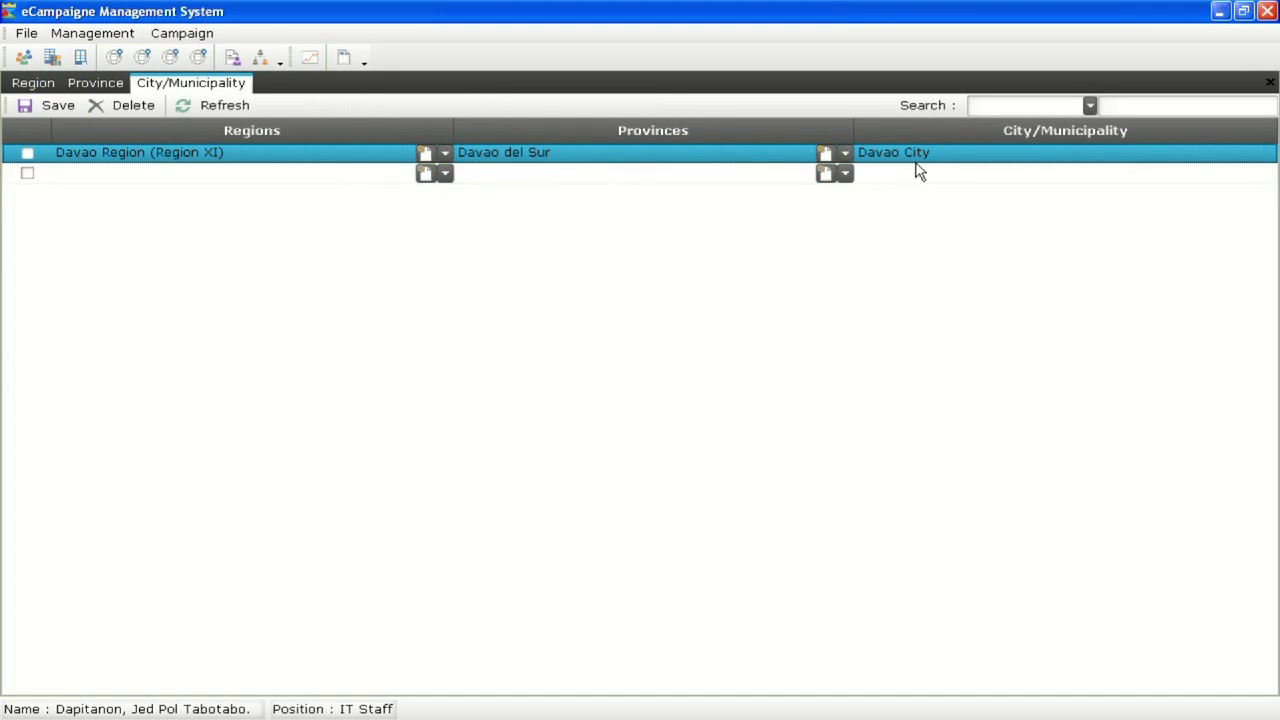
pyautogui.click(89, 33)
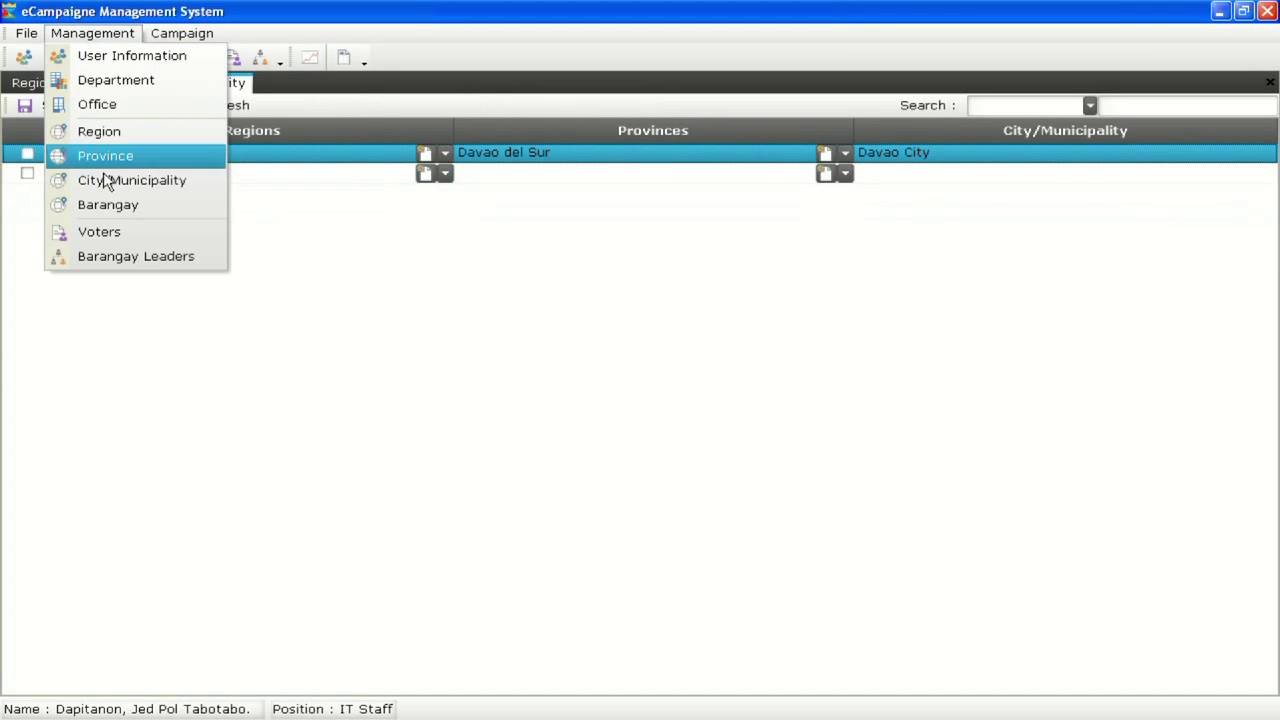
pyautogui.click(108, 206)
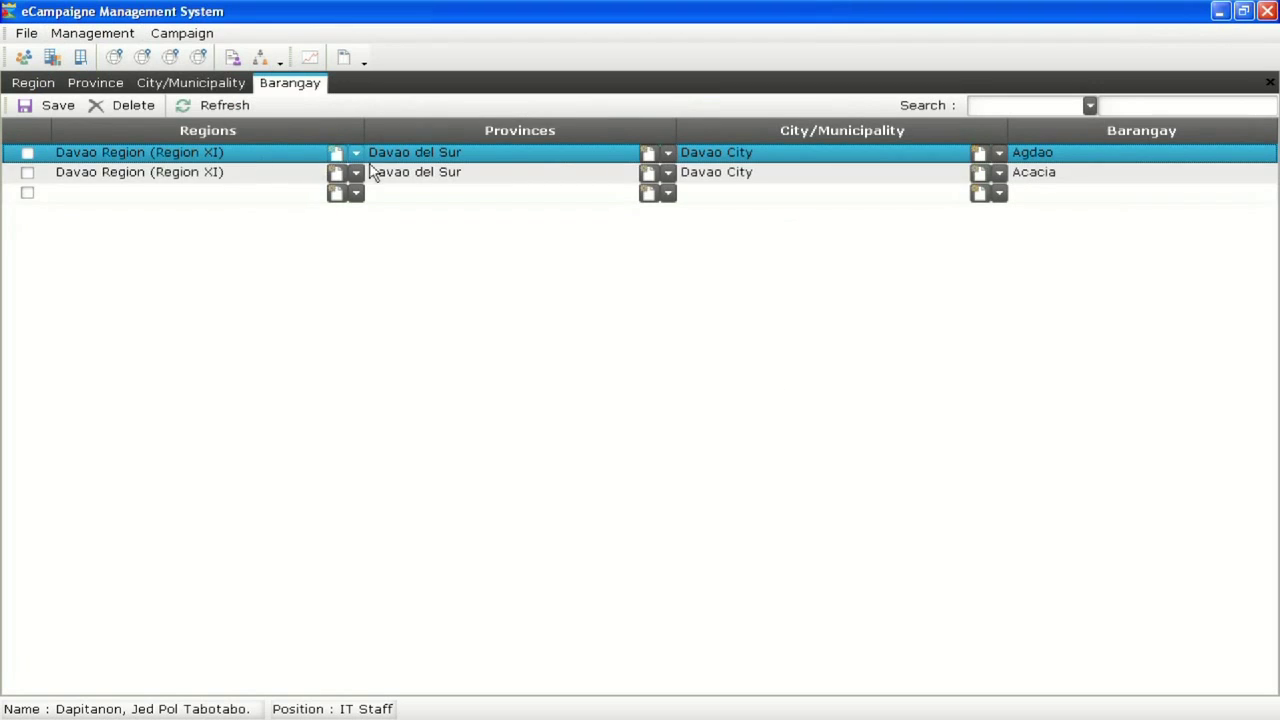
# Add barangay Poblacion 1 under Davao Region (Region XI), Davao del Sur, Davao City
pyautogui.click(1086, 193)
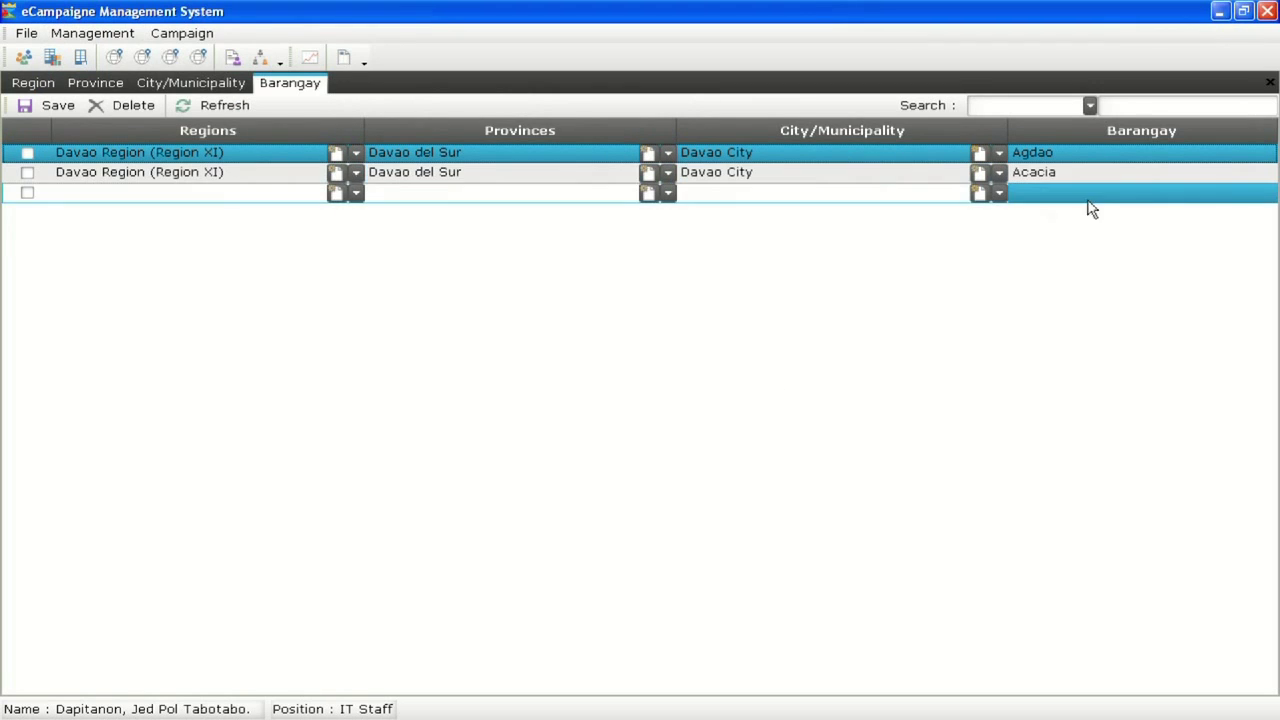
pyautogui.click(254, 191)
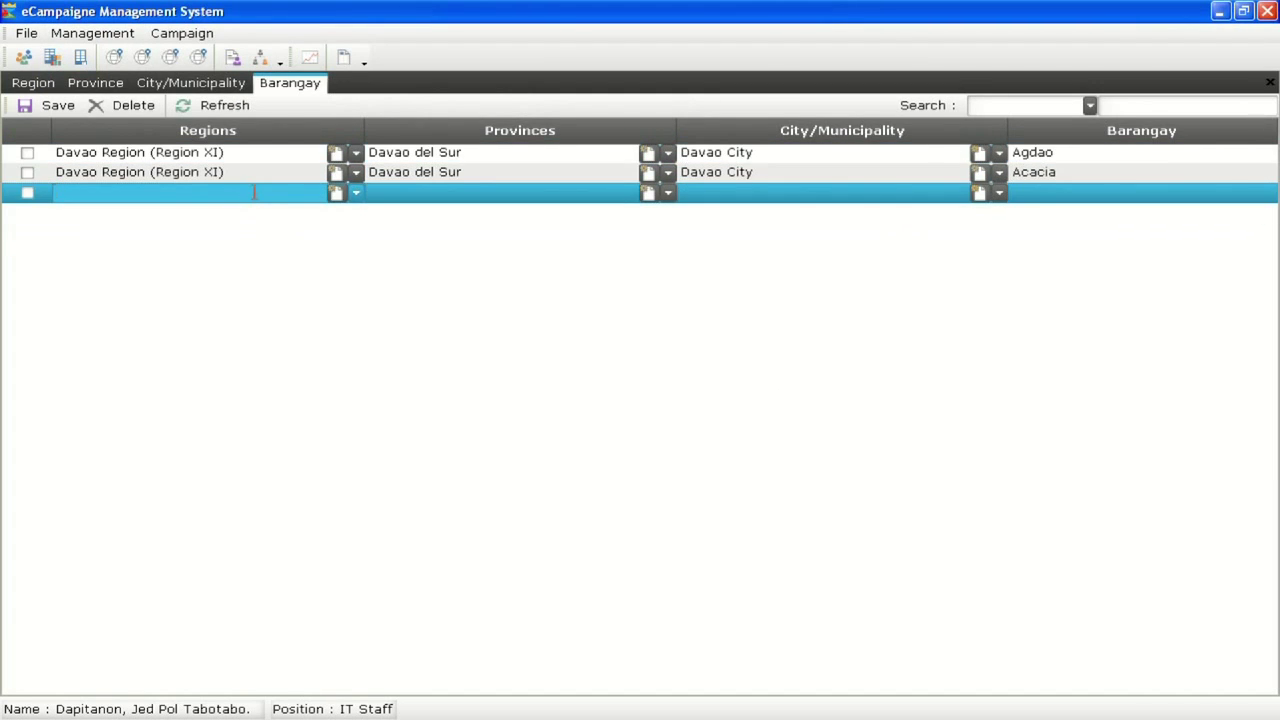
pyautogui.write('D')
pyautogui.click(245, 209)
pyautogui.click(414, 196)
pyautogui.click(443, 211)
pyautogui.click(716, 199)
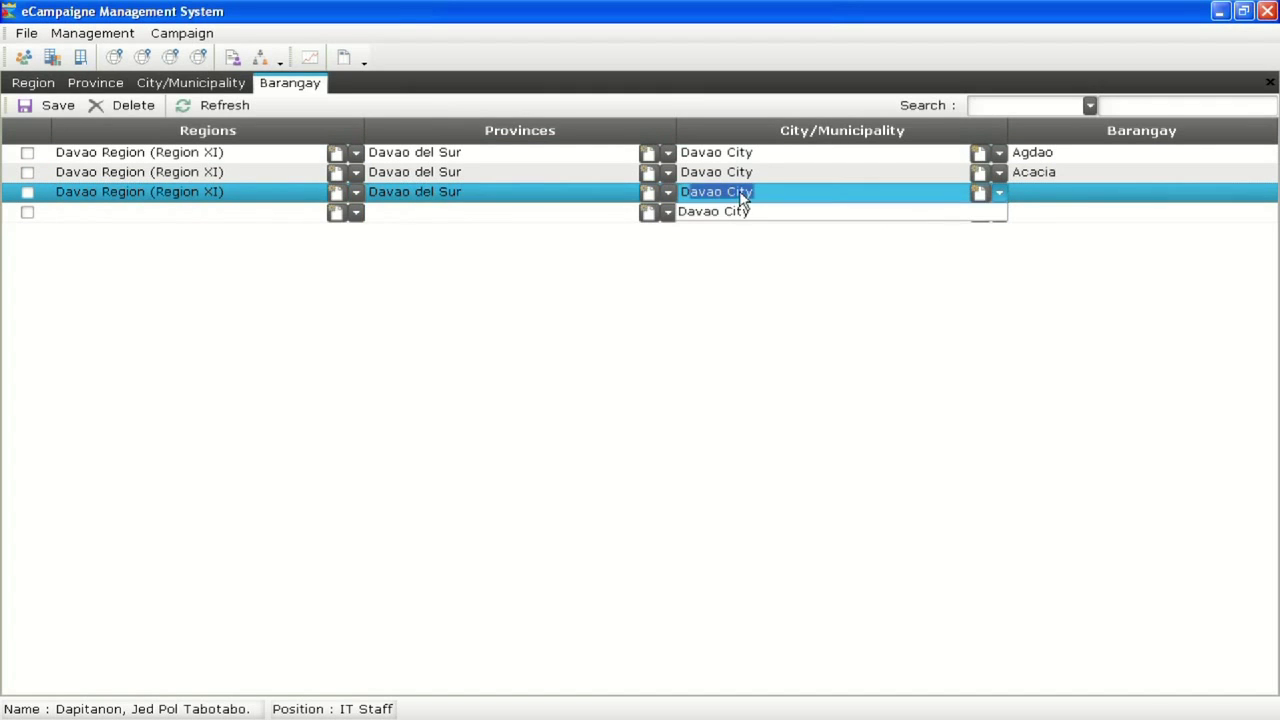
pyautogui.click(916, 208)
pyautogui.click(1042, 198)
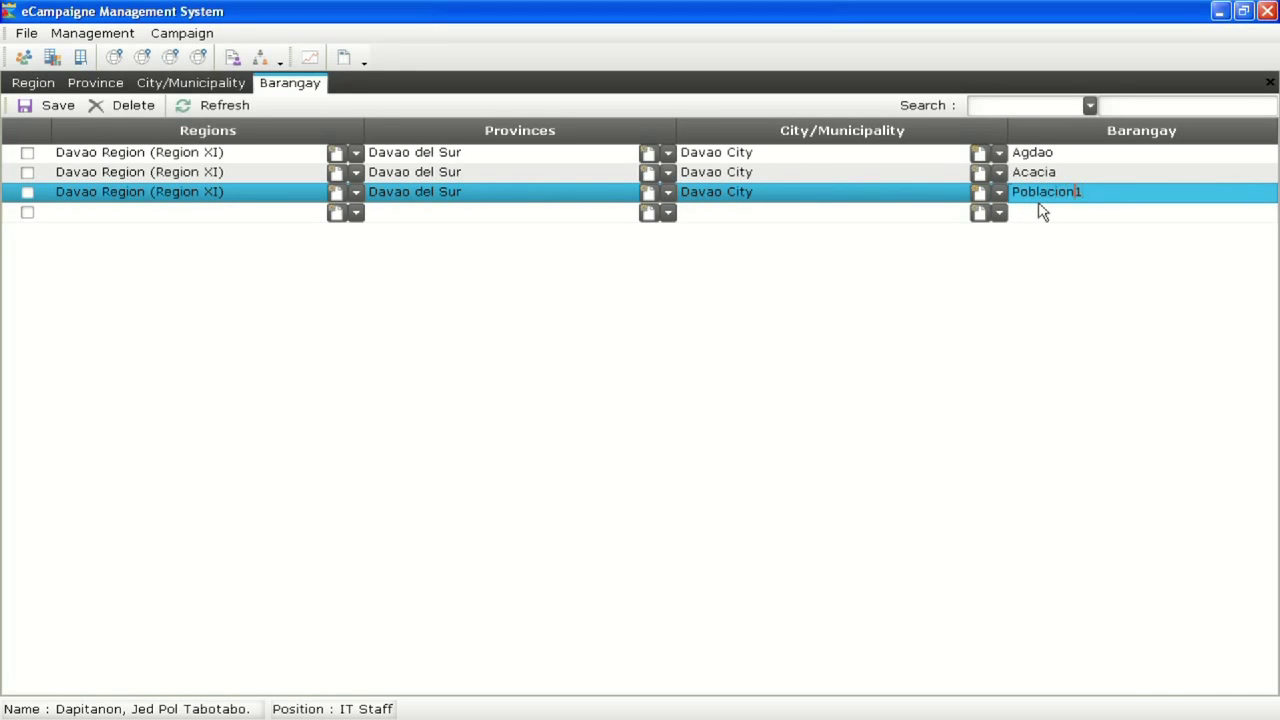
pyautogui.click(1041, 212)
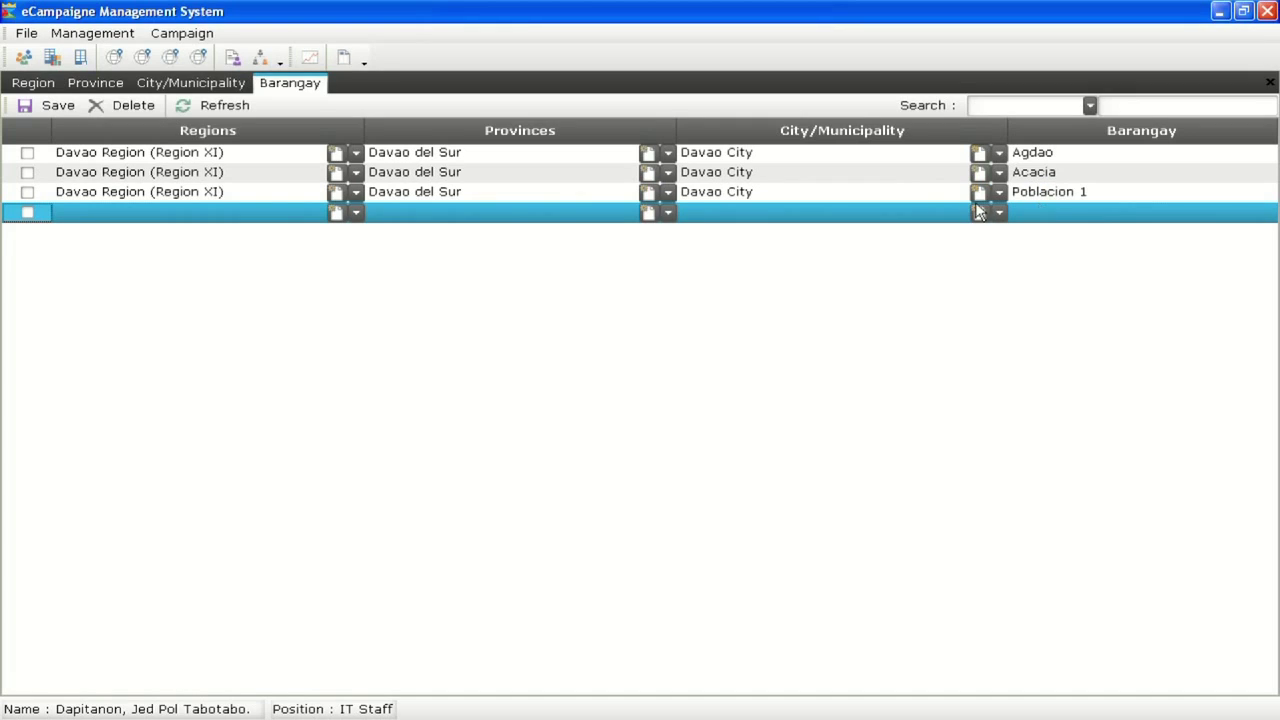
# Add barangay Ponciano under Davao City, Davao del Sur, and save the barangay list
pyautogui.click(256, 225)
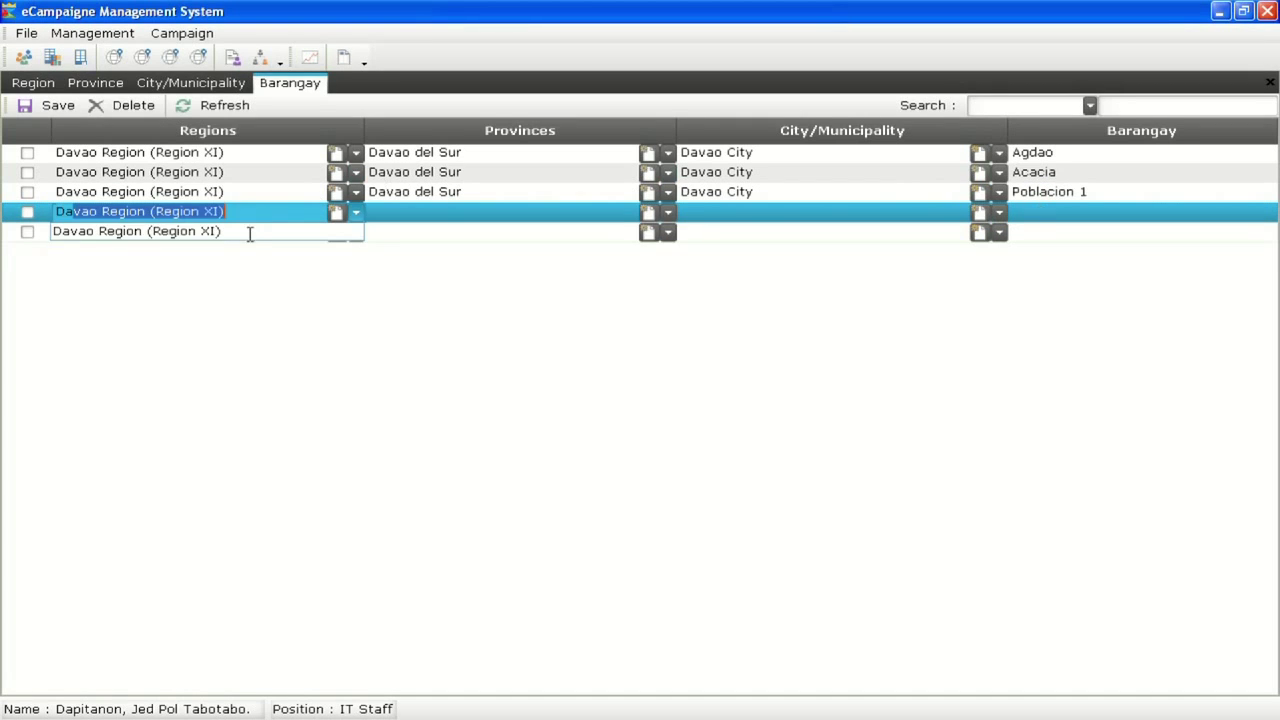
pyautogui.click(252, 238)
pyautogui.click(403, 216)
pyautogui.click(410, 234)
pyautogui.click(718, 213)
pyautogui.click(716, 232)
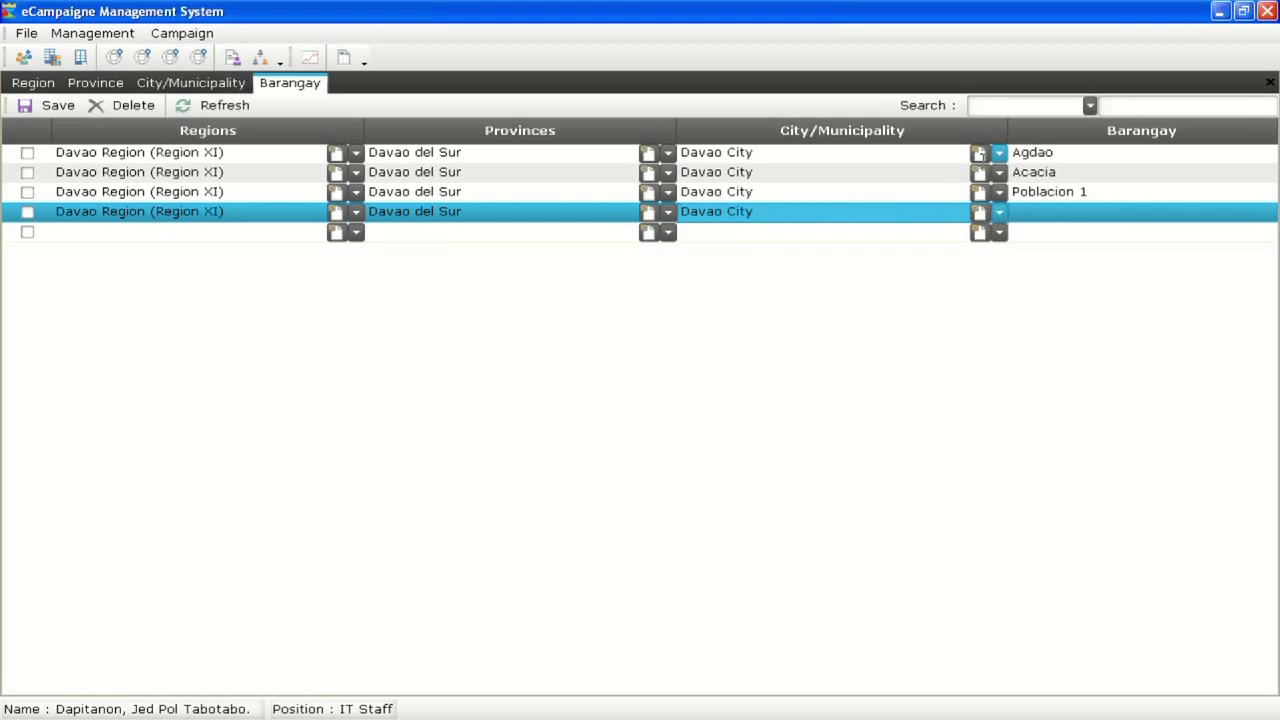
pyautogui.click(1019, 216)
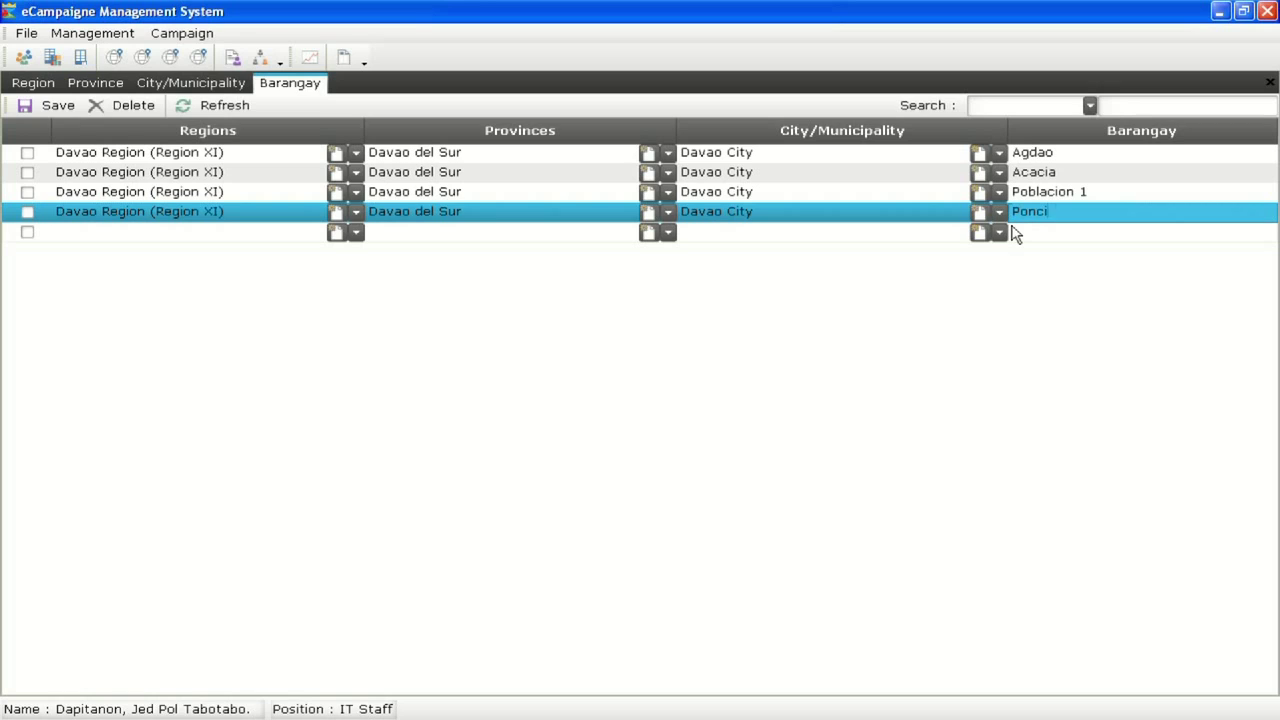
pyautogui.click(1013, 232)
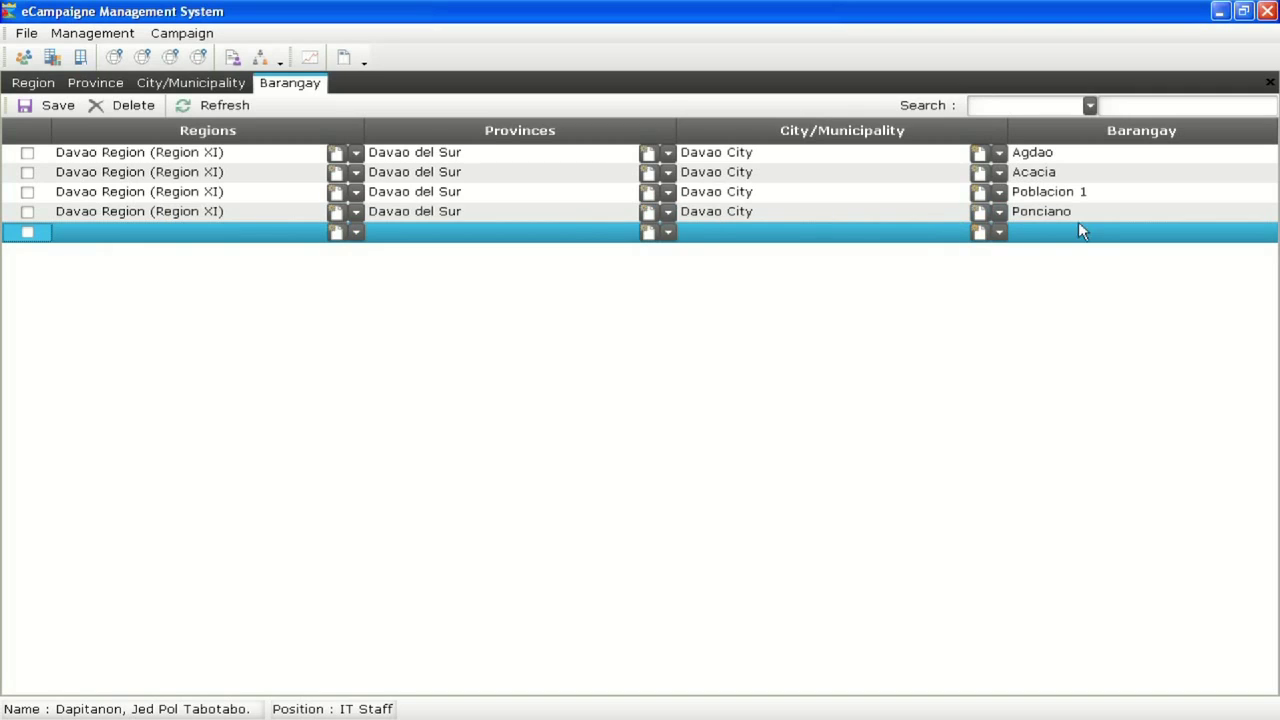
pyautogui.click(52, 106)
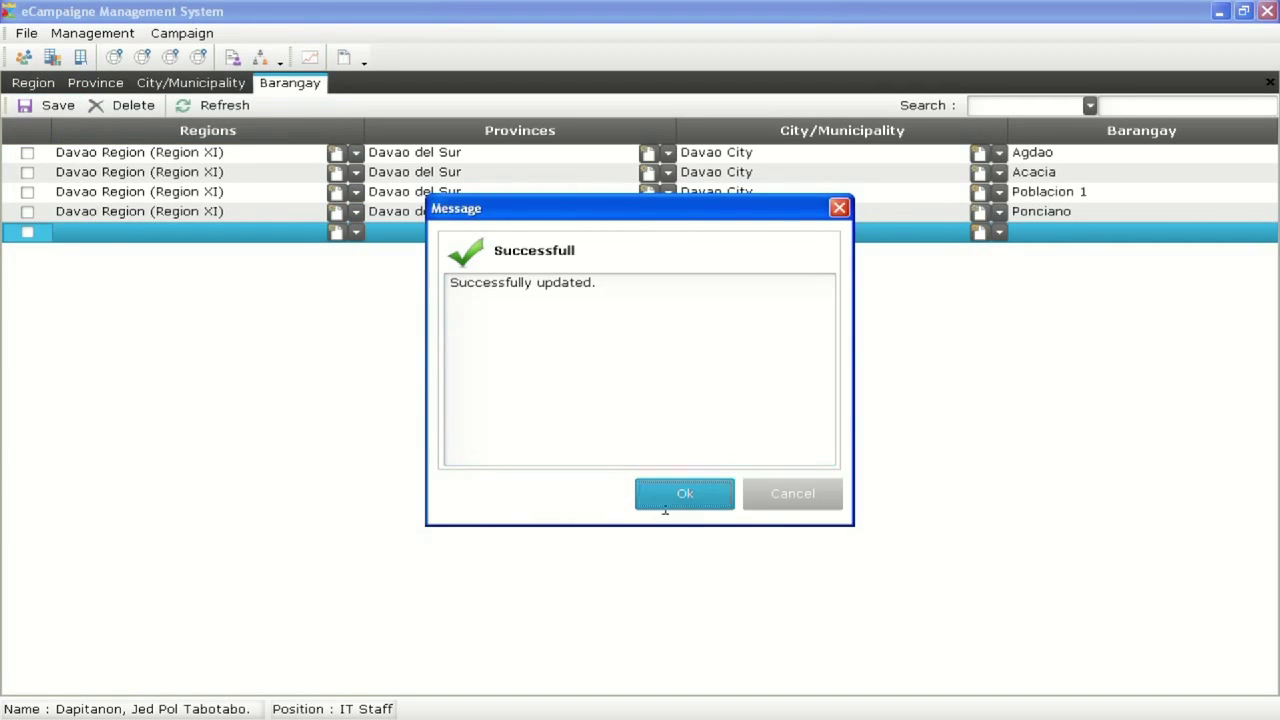
pyautogui.click(665, 505)
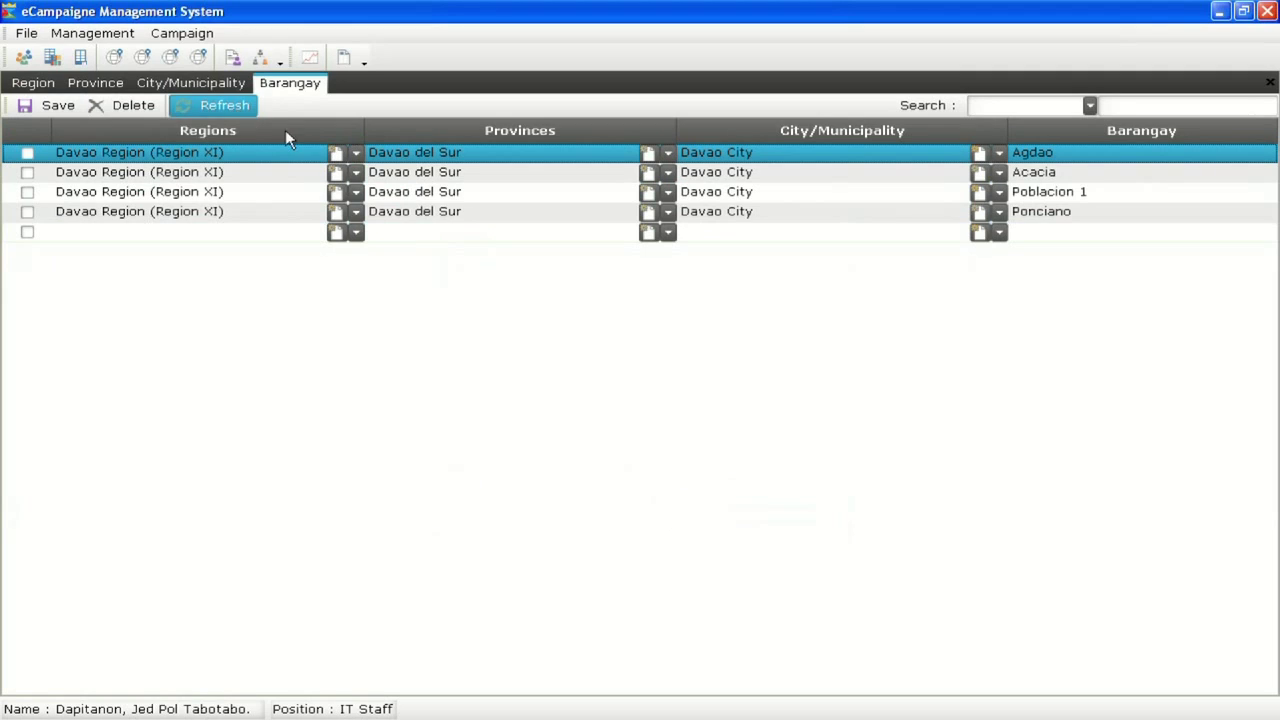
pyautogui.keyDown('ctrl'); pyautogui.click(1090, 175); pyautogui.keyUp('ctrl')
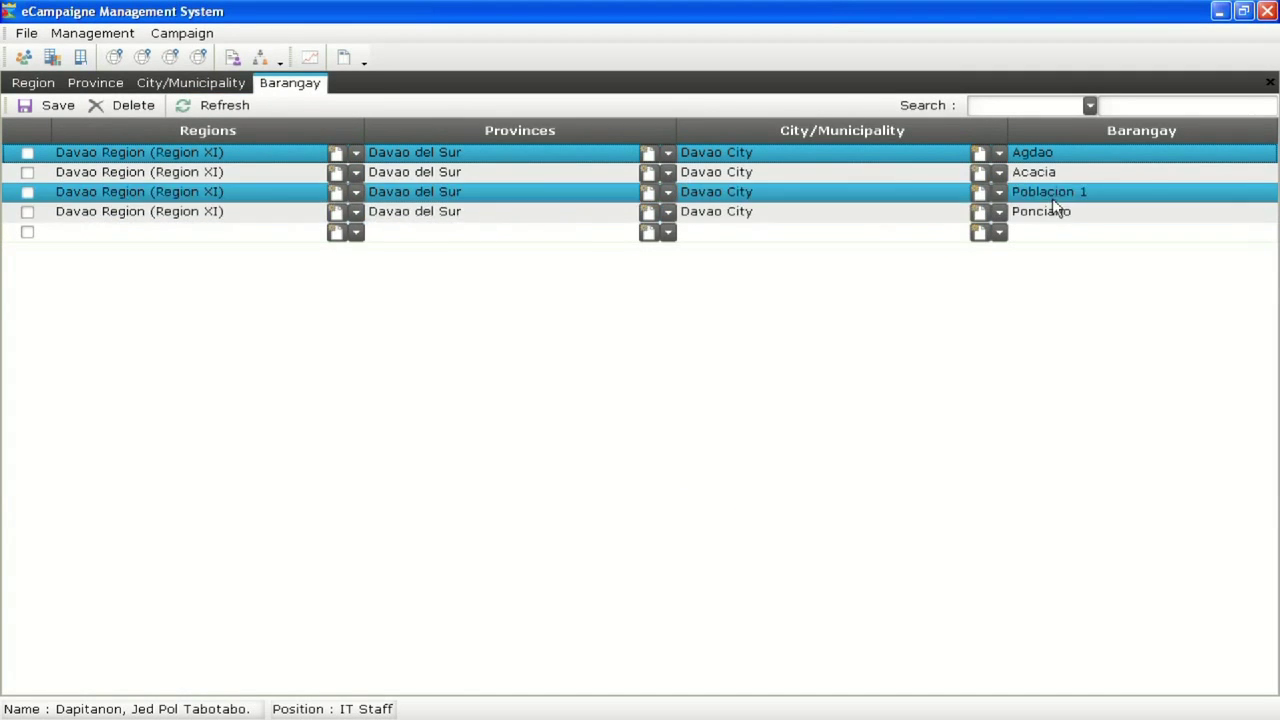
# Close the Barangay, City/Municipality, Province and Region lists
pyautogui.rightClick(283, 81)
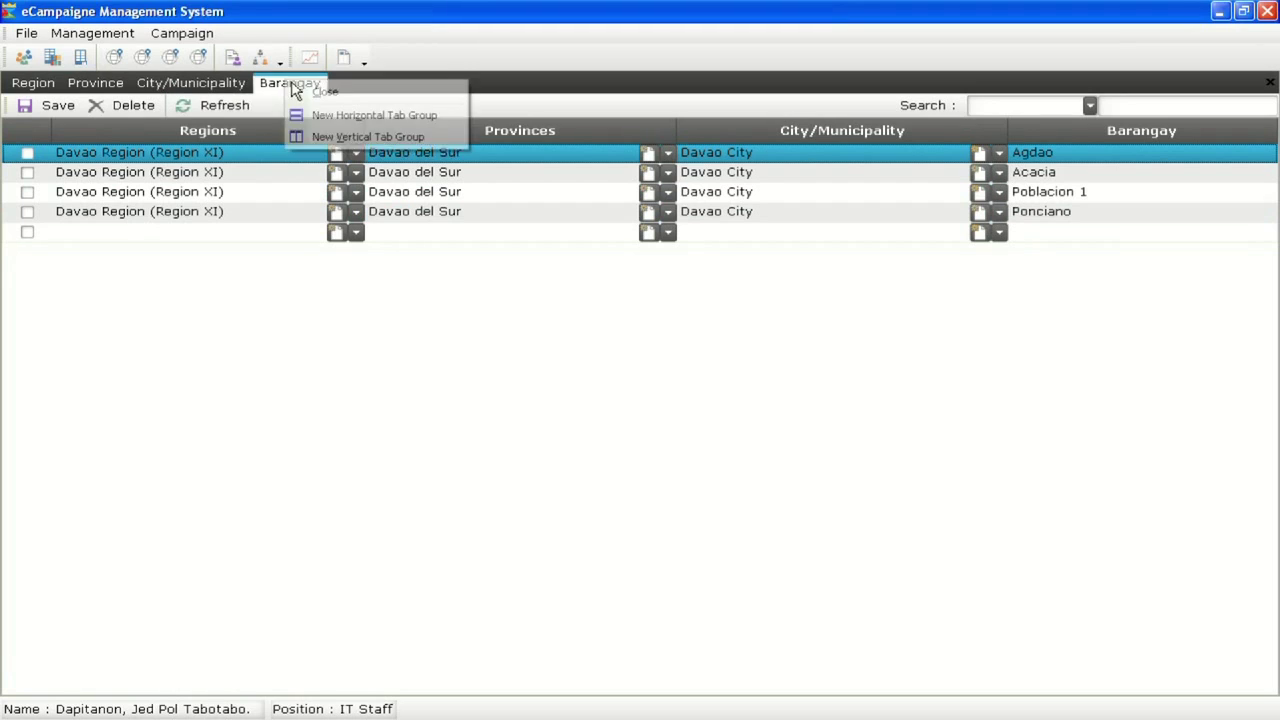
pyautogui.click(298, 90)
pyautogui.rightClick(216, 88)
pyautogui.click(250, 94)
pyautogui.rightClick(120, 89)
pyautogui.click(152, 97)
pyautogui.rightClick(47, 90)
pyautogui.click(76, 100)
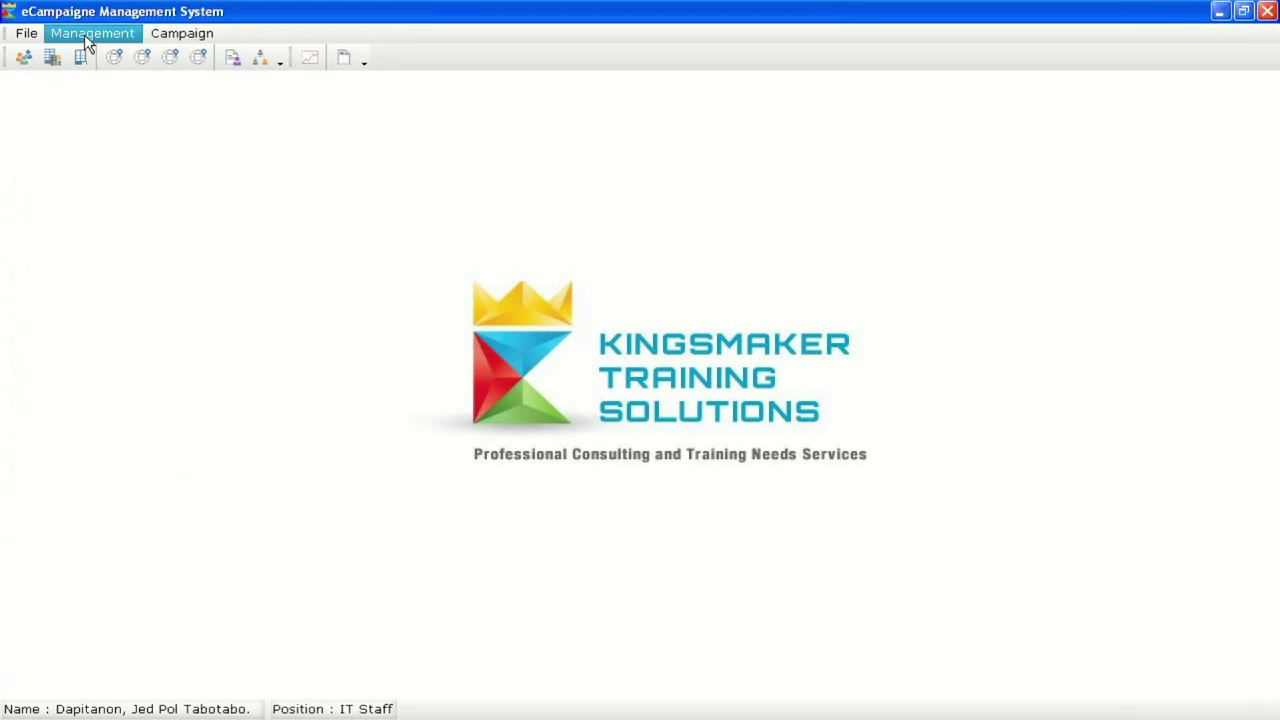
# Open the Voters list and try name, gender and address sorts, ending sorted alphabetically by name
pyautogui.click(88, 33)
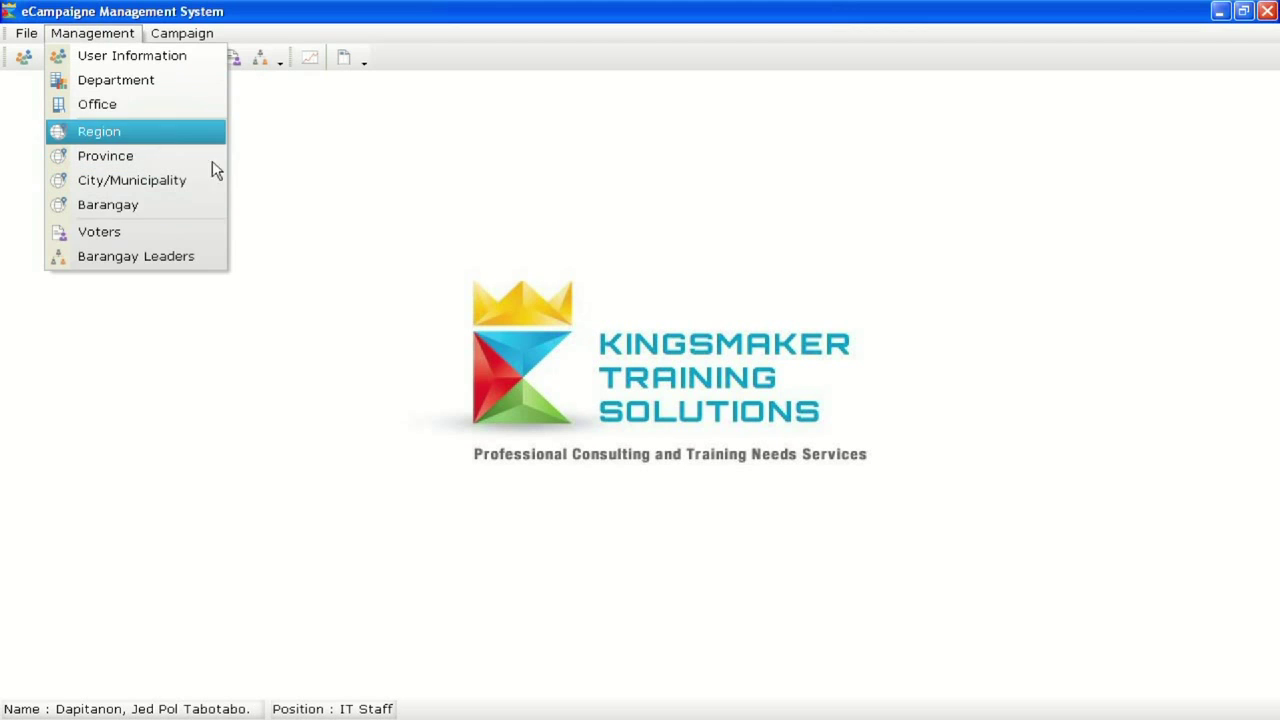
pyautogui.click(126, 230)
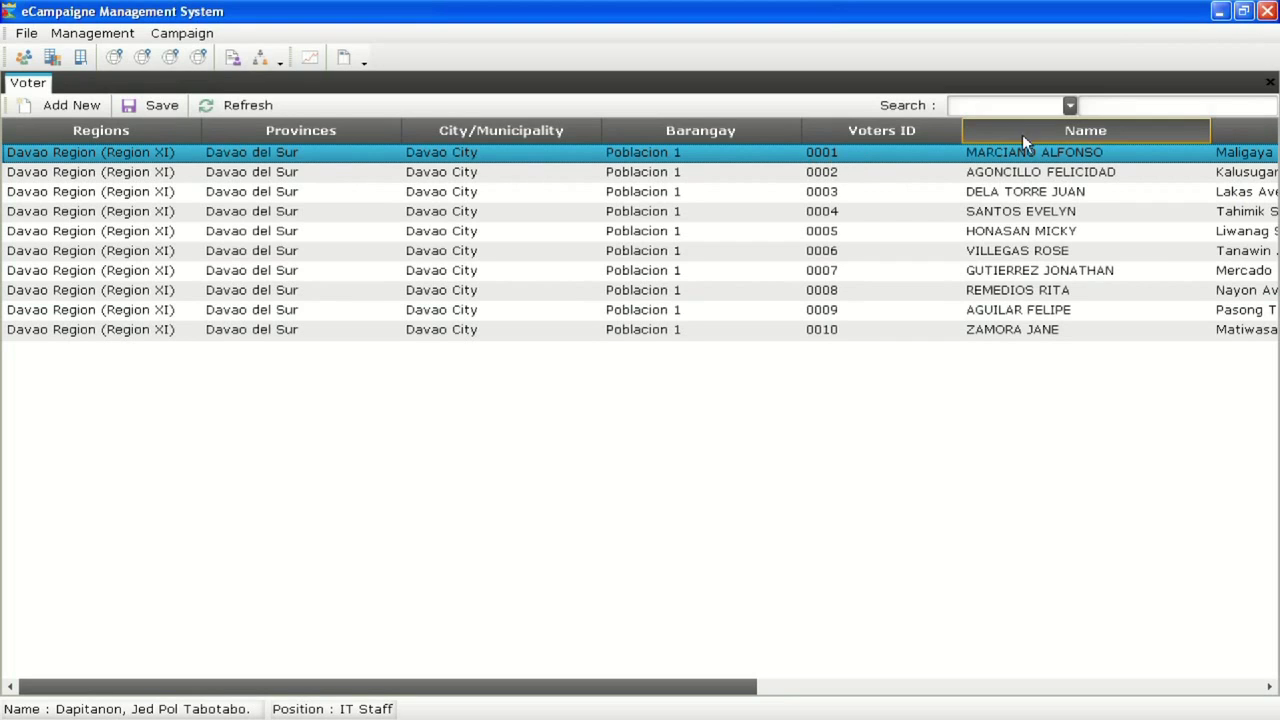
pyautogui.click(1072, 136)
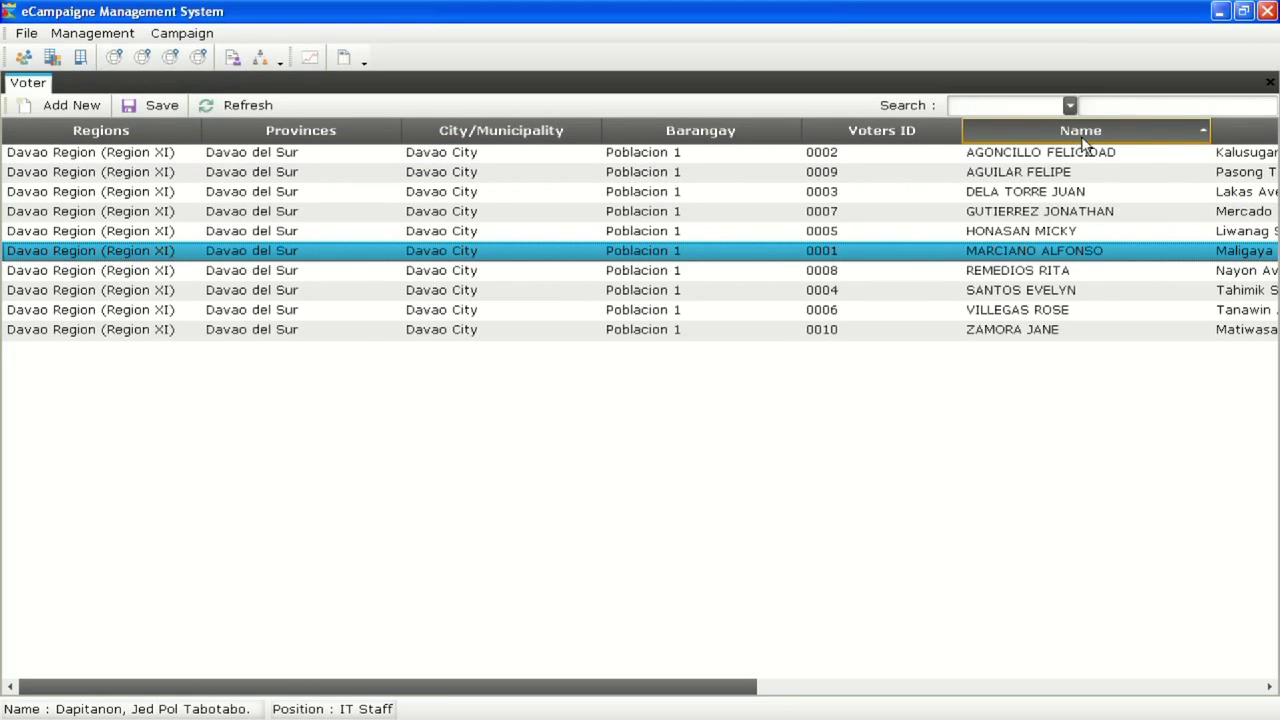
pyautogui.click(1082, 138)
pyautogui.moveTo(723, 690); pyautogui.dragTo(1152, 700)
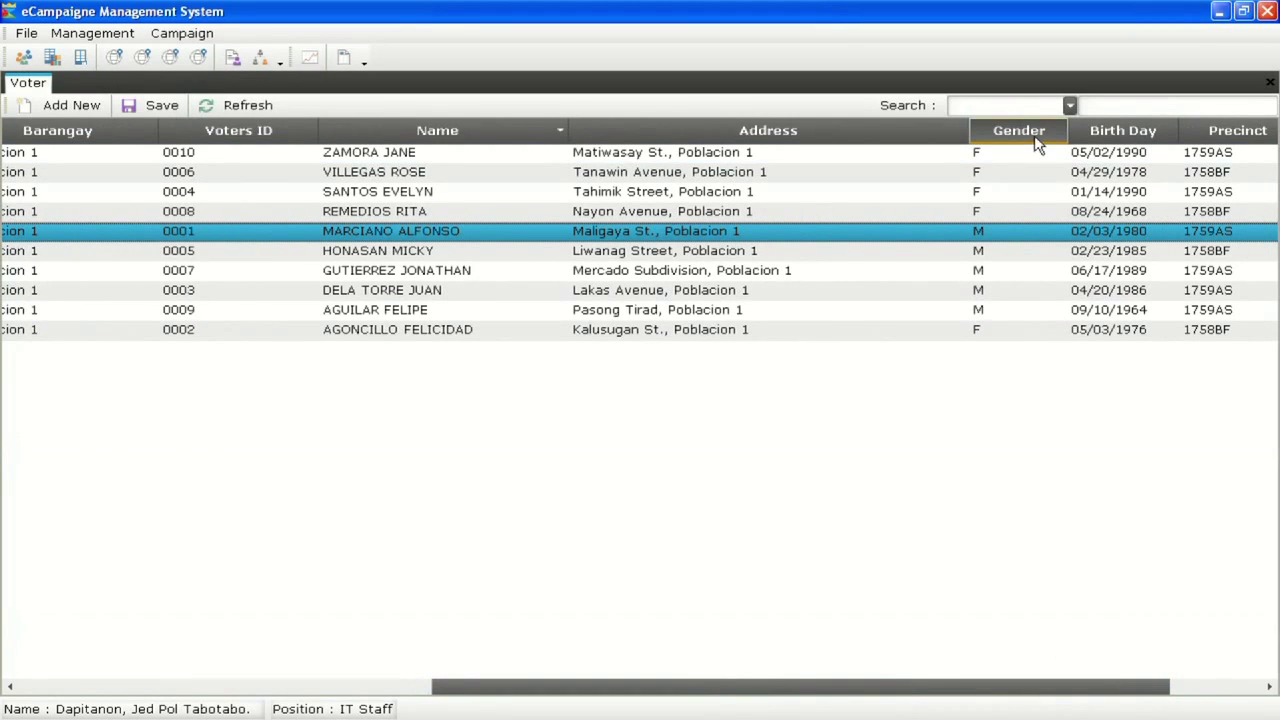
pyautogui.click(1035, 137)
pyautogui.click(1034, 135)
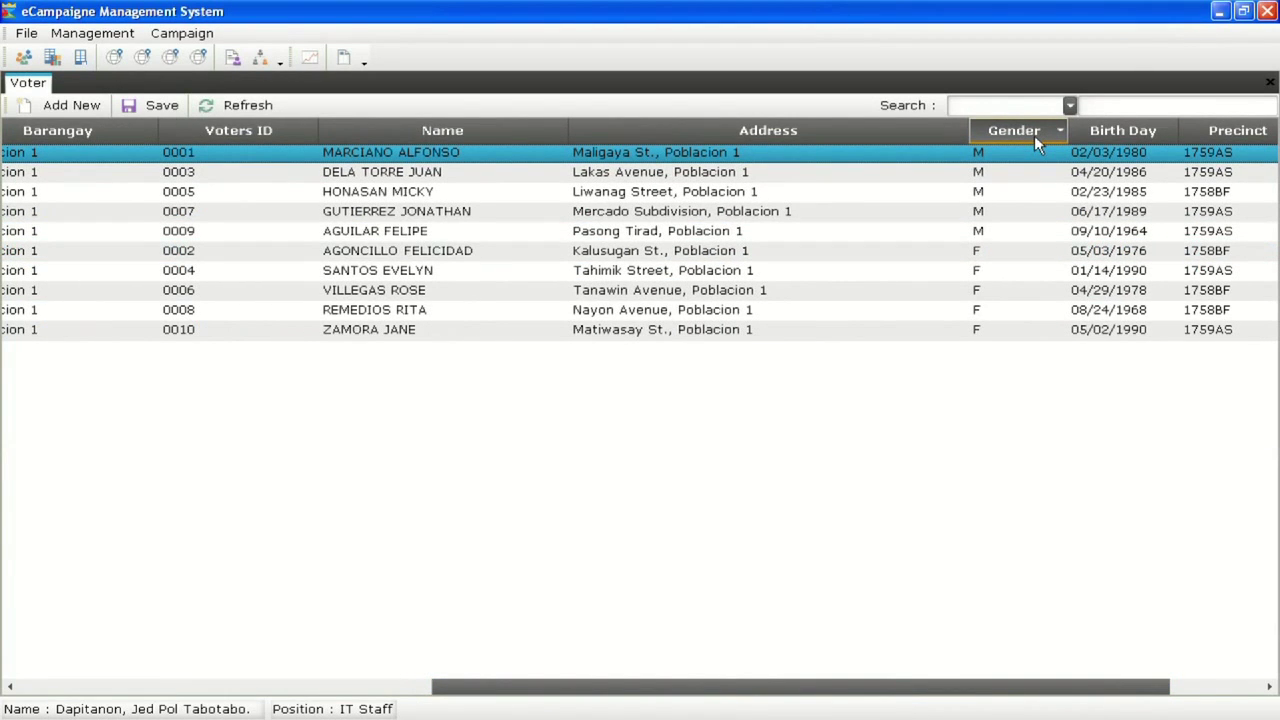
pyautogui.click(761, 134)
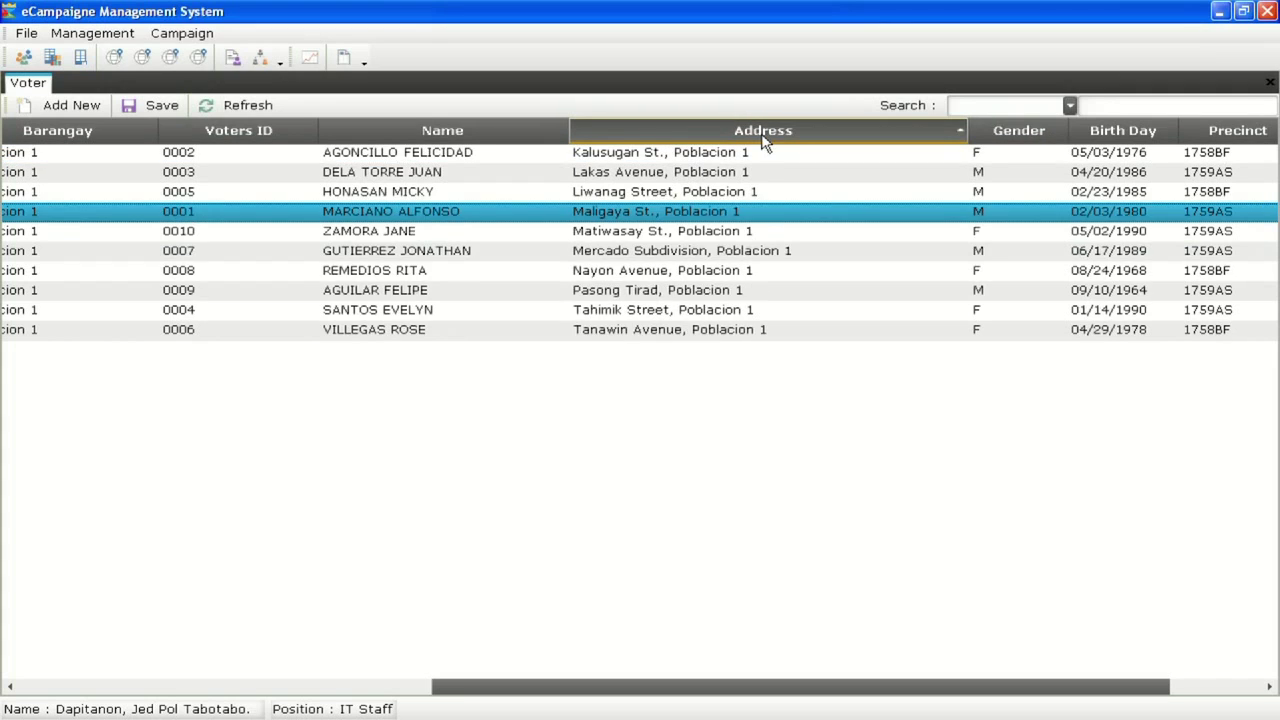
pyautogui.click(763, 138)
pyautogui.click(451, 132)
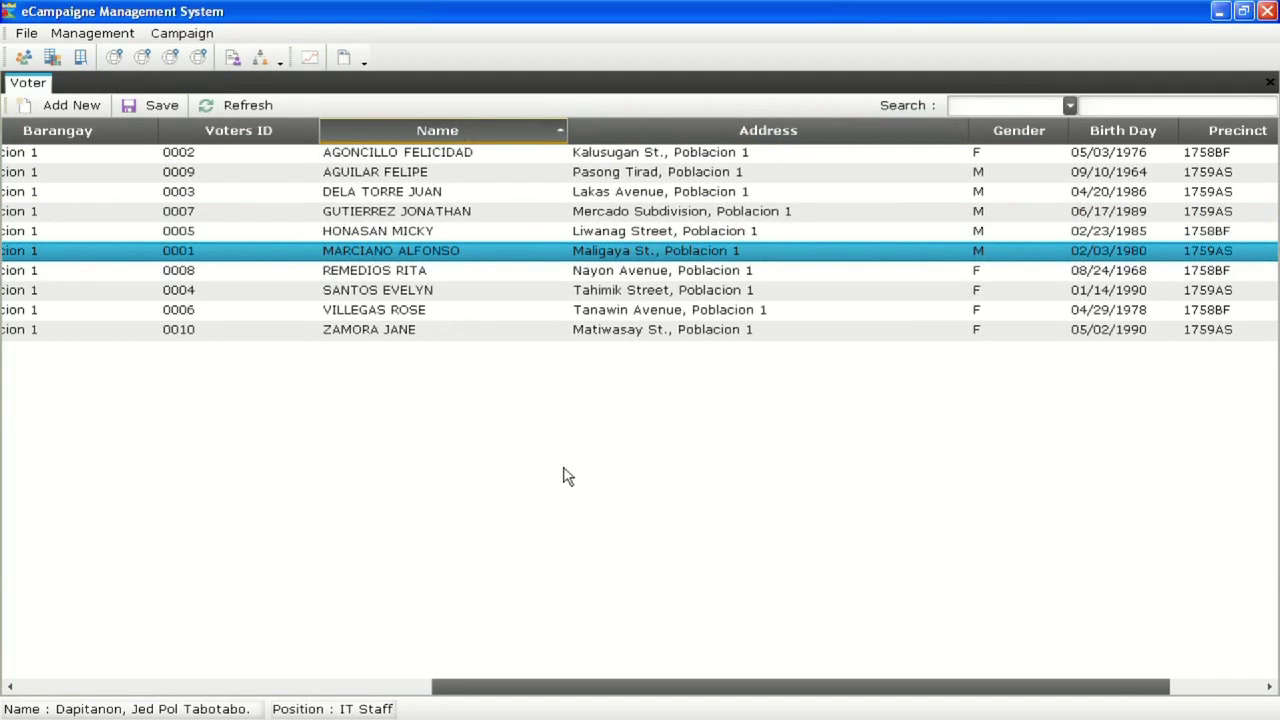
pyautogui.moveTo(491, 677); pyautogui.dragTo(229, 643)
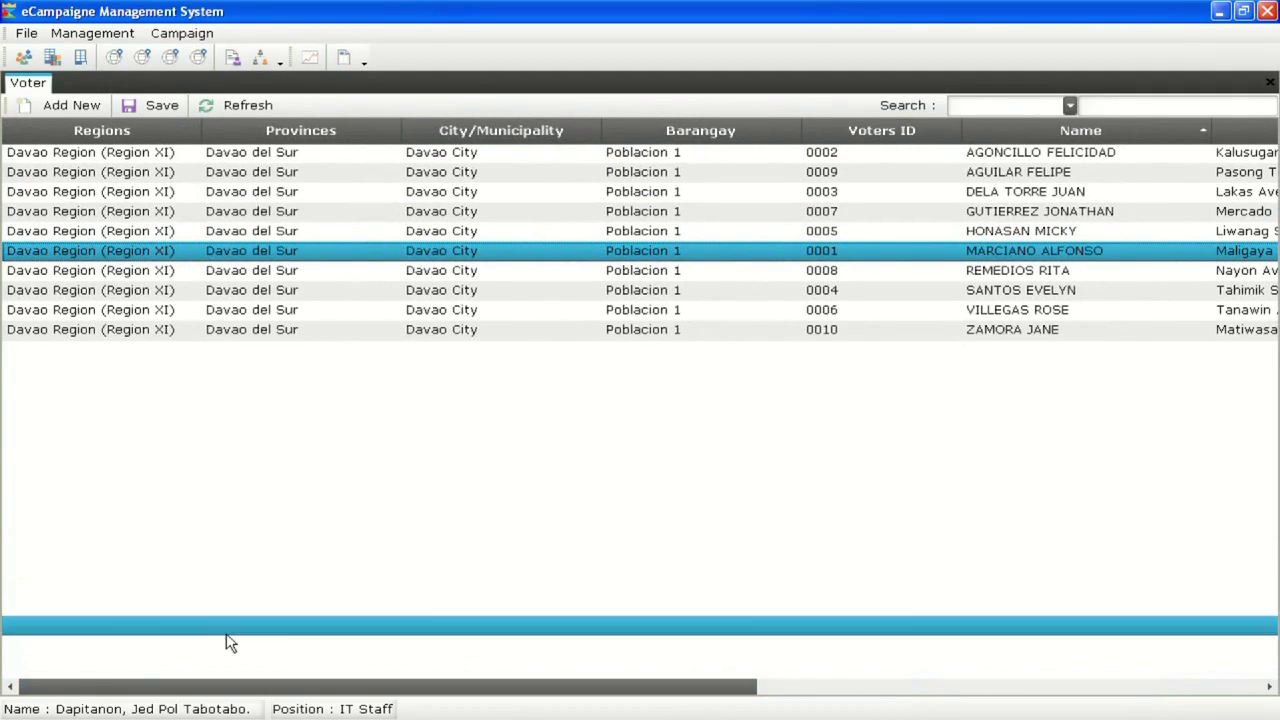
# Start a new voter batch with region Davao Region (Region XI) and province Davao del Sur
pyautogui.click(55, 106)
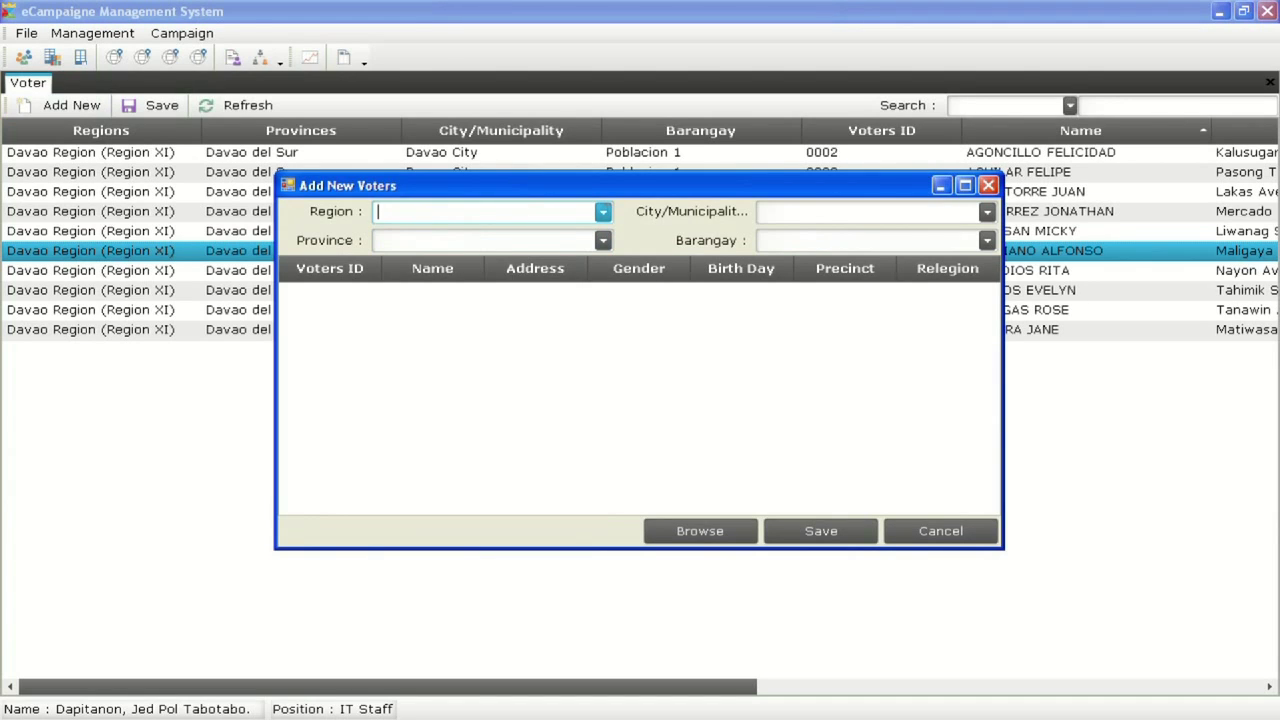
pyautogui.click(603, 212)
pyautogui.click(570, 213)
pyautogui.write('Davao Region (Region XI')
pyautogui.click(531, 238)
pyautogui.click(531, 240)
pyautogui.write('D')
pyautogui.click(527, 257)
# Set the city to Davao City and the barangay to Ponciano
pyautogui.click(817, 211)
pyautogui.write('Da')
pyautogui.click(824, 234)
pyautogui.click(829, 243)
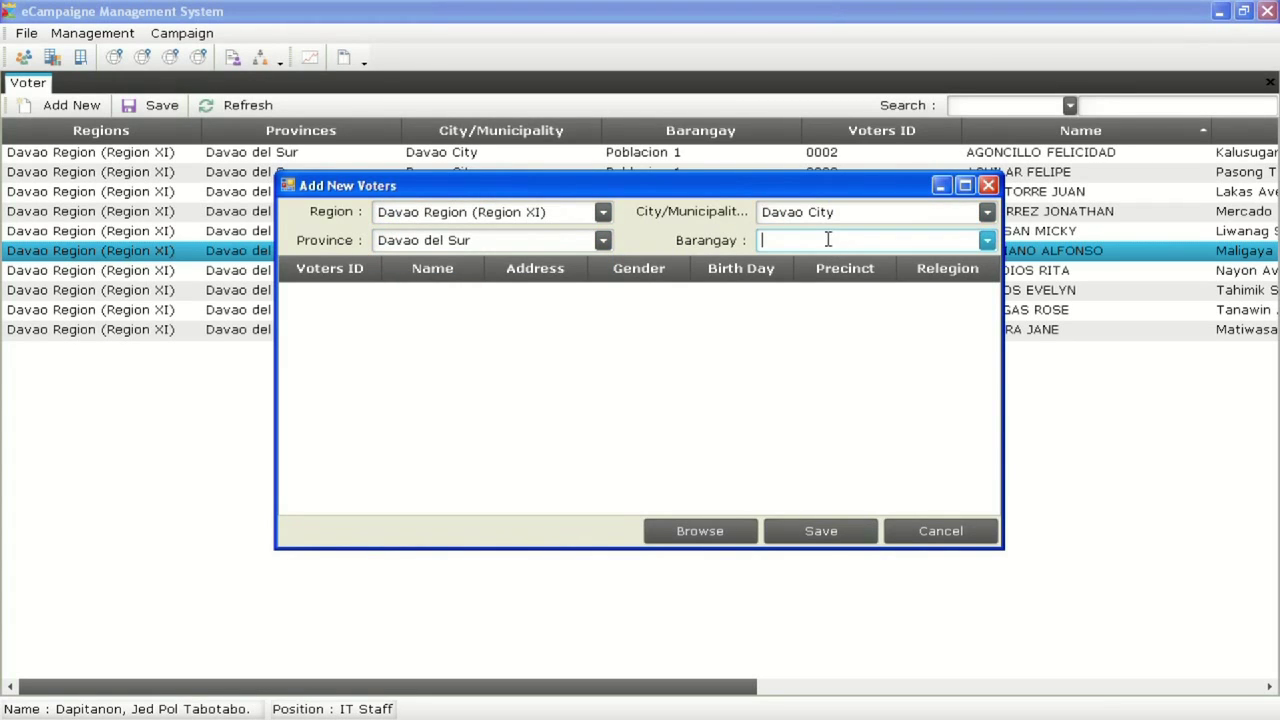
pyautogui.click(987, 242)
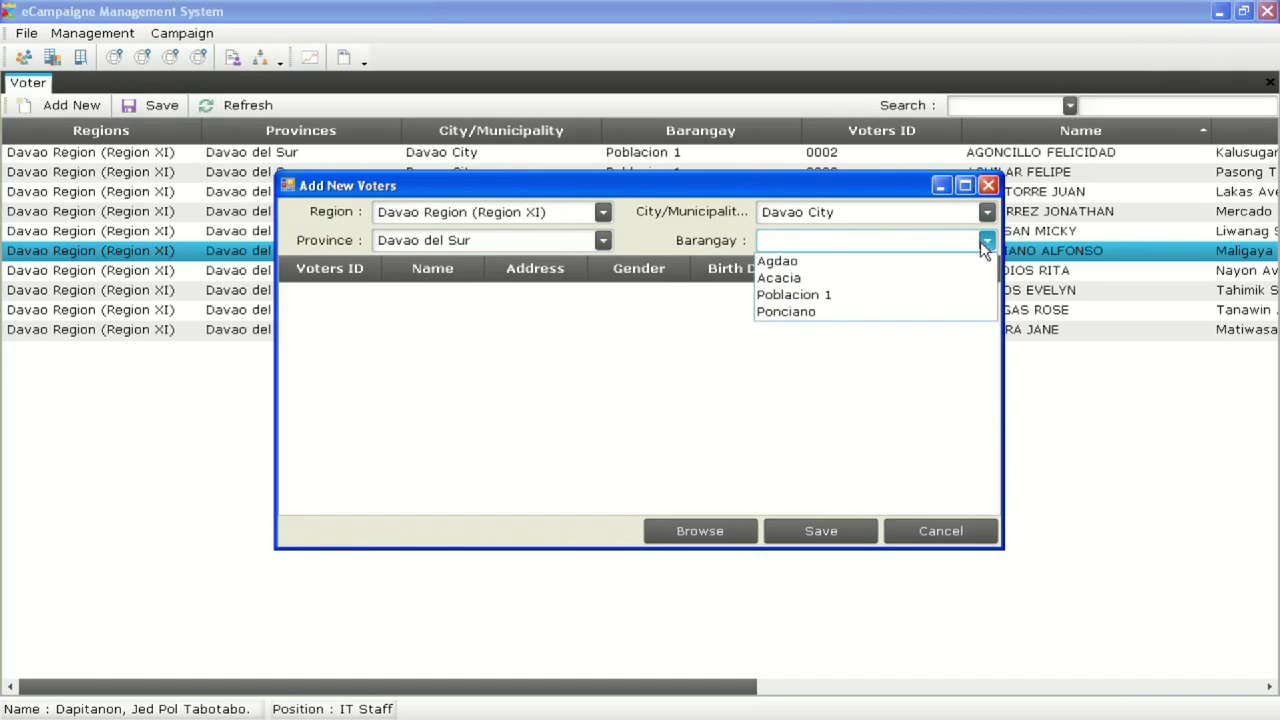
pyautogui.click(830, 316)
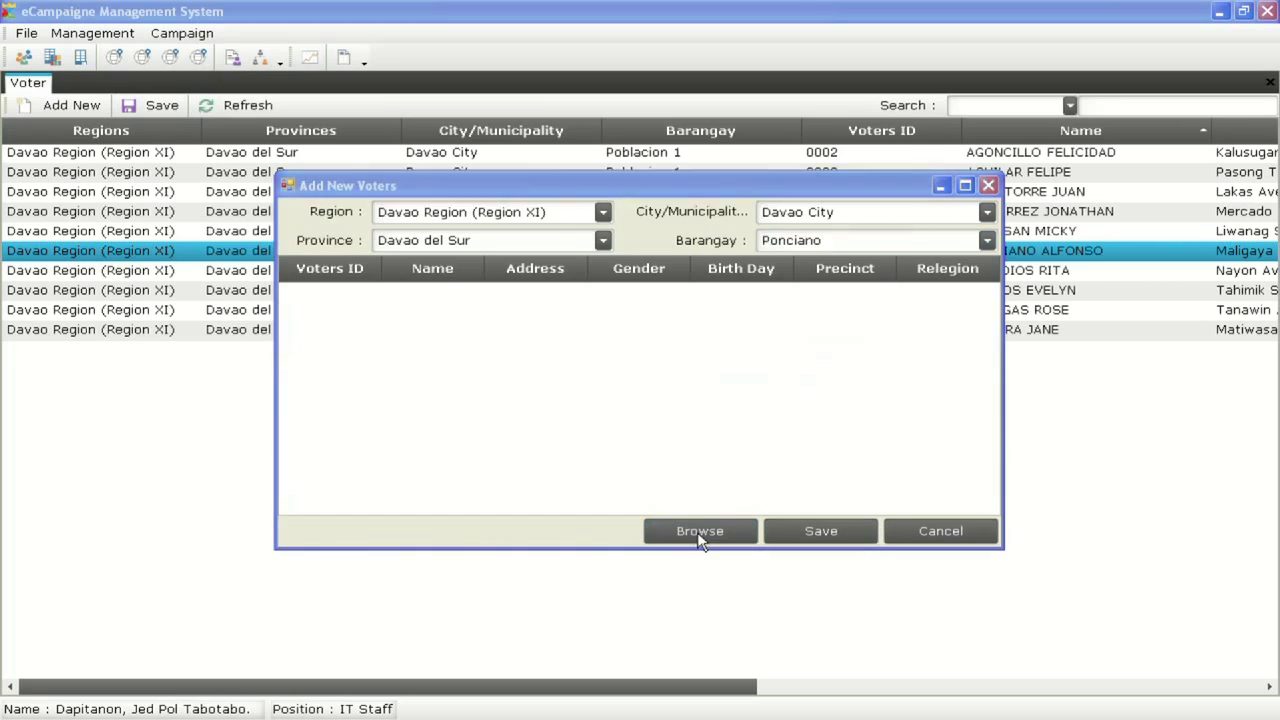
# Browse for the Voters of Barangay Ponciano workbook and open it in Excel
pyautogui.click(697, 531)
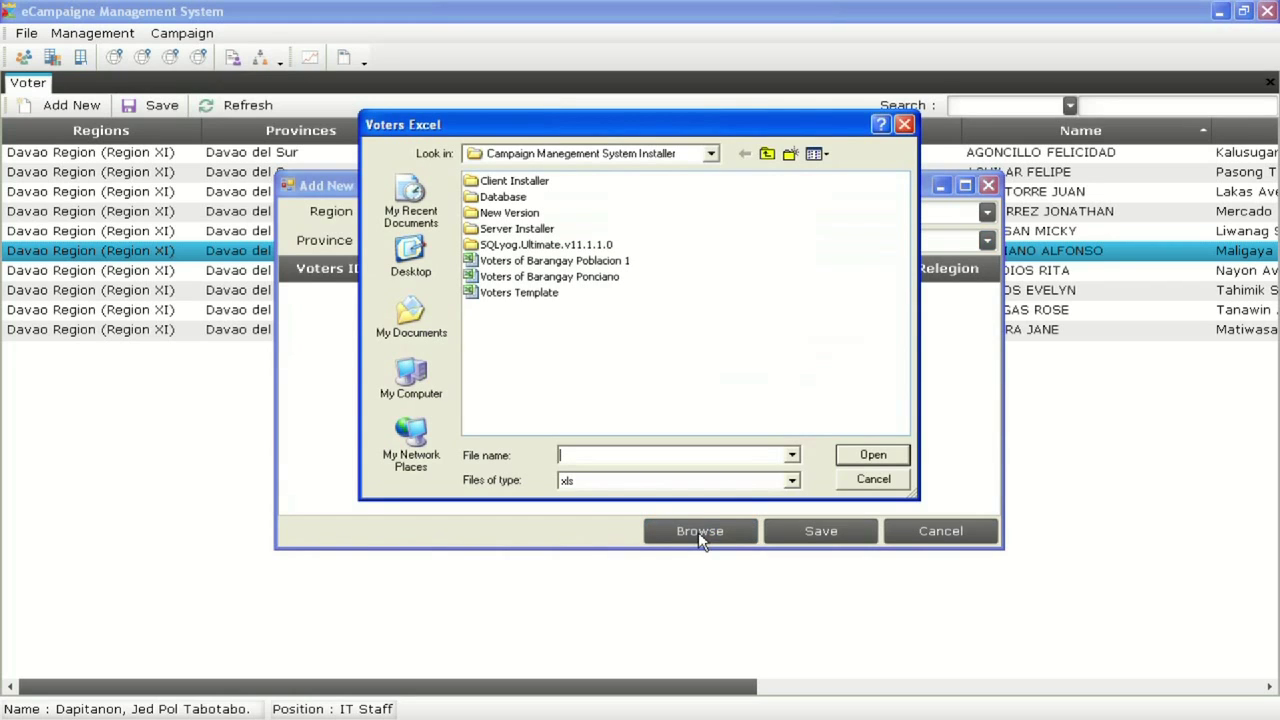
pyautogui.click(546, 277)
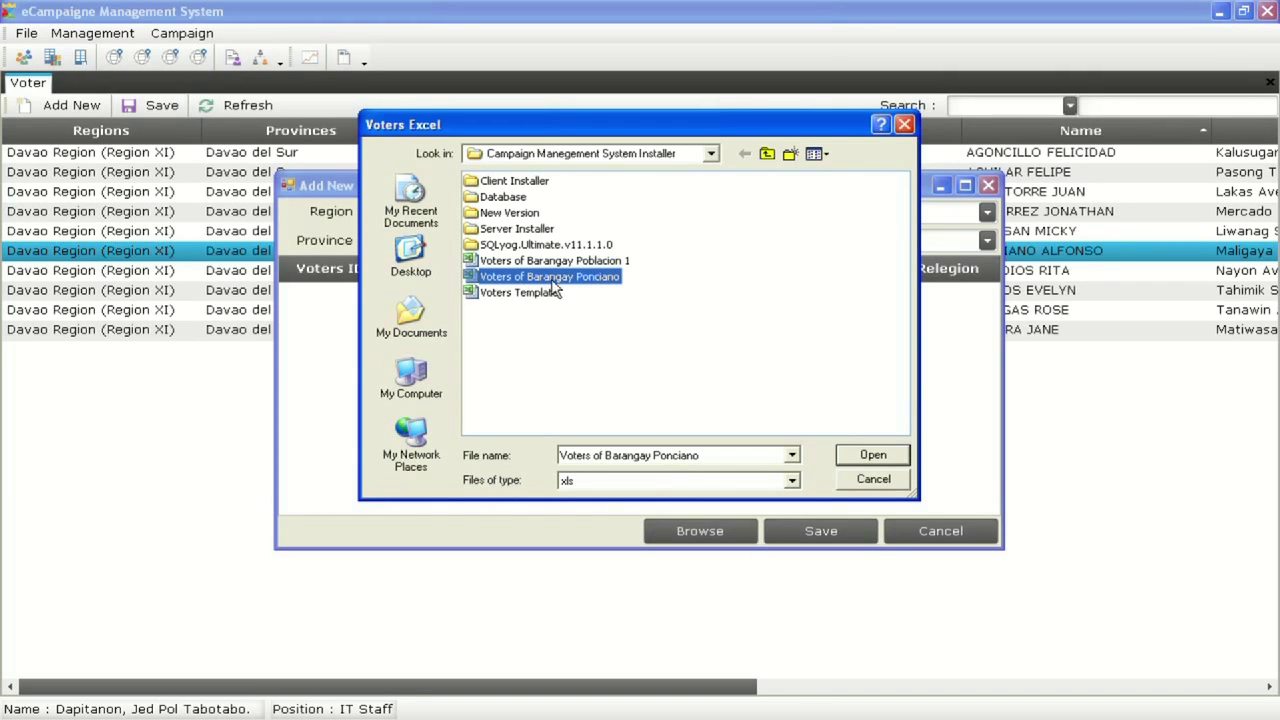
pyautogui.click(523, 293)
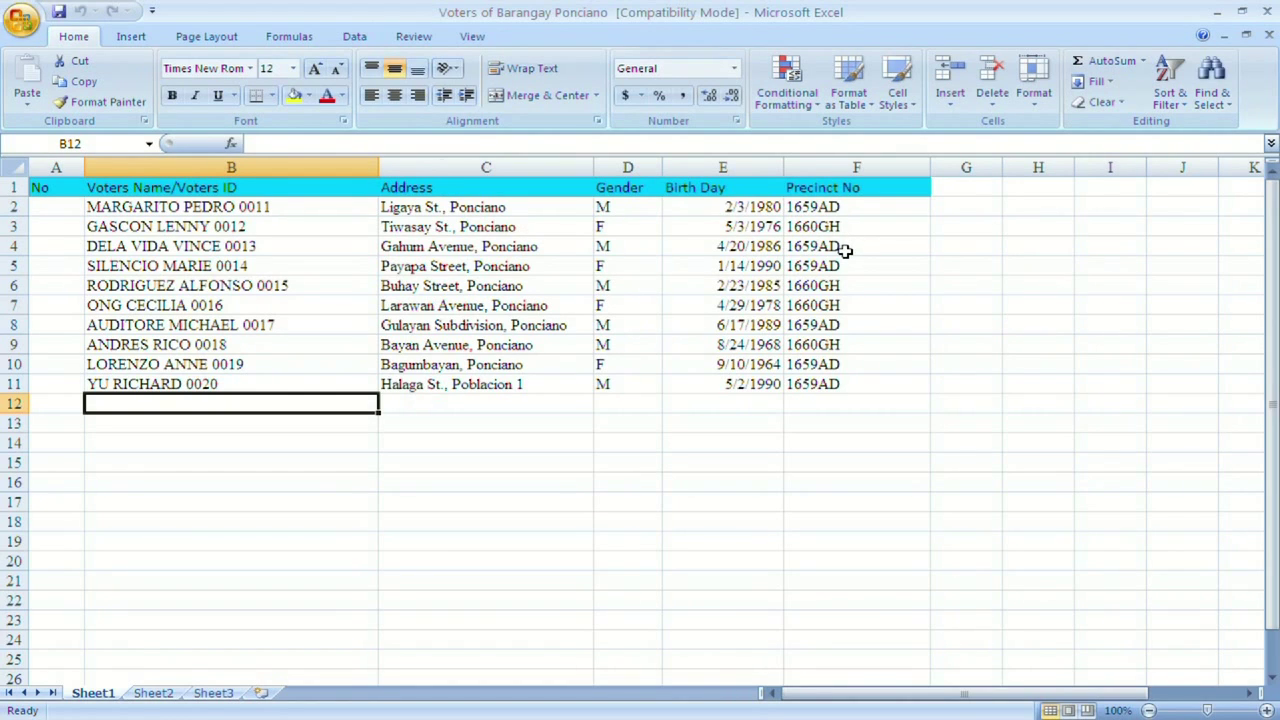
# Inspect the first voter's entry (ID 0011) in cell B2 without changes, then minimize Excel
pyautogui.click(233, 206)
pyautogui.doubleClick(224, 206)
pyautogui.moveTo(240, 206); pyautogui.dragTo(274, 207)
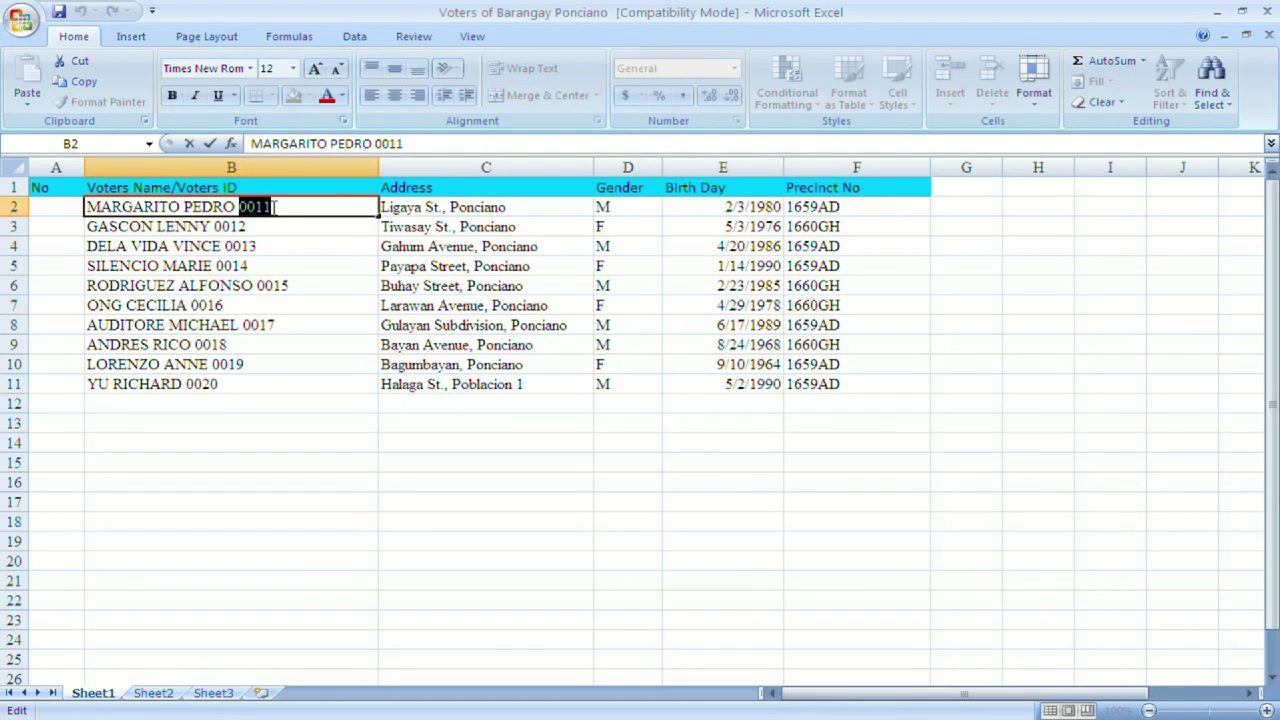
pyautogui.click(220, 206)
pyautogui.moveTo(235, 206); pyautogui.dragTo(106, 207)
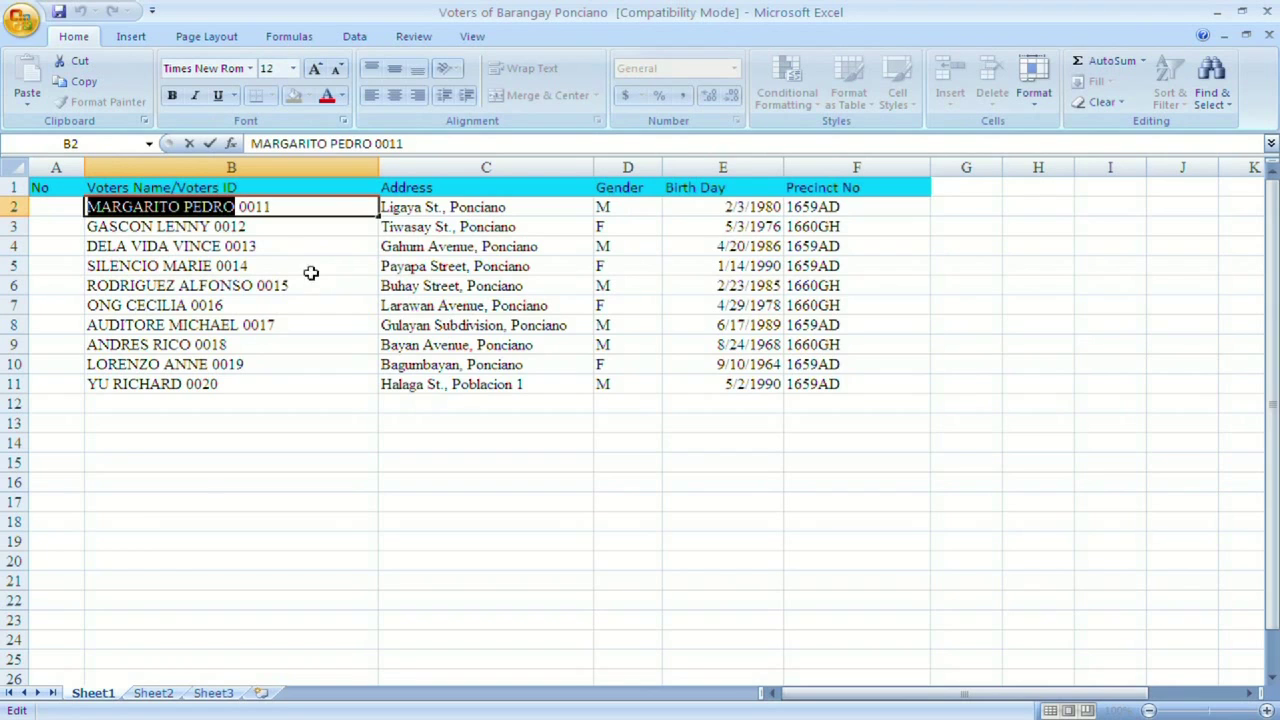
pyautogui.press('Escape')
pyautogui.click(294, 231)
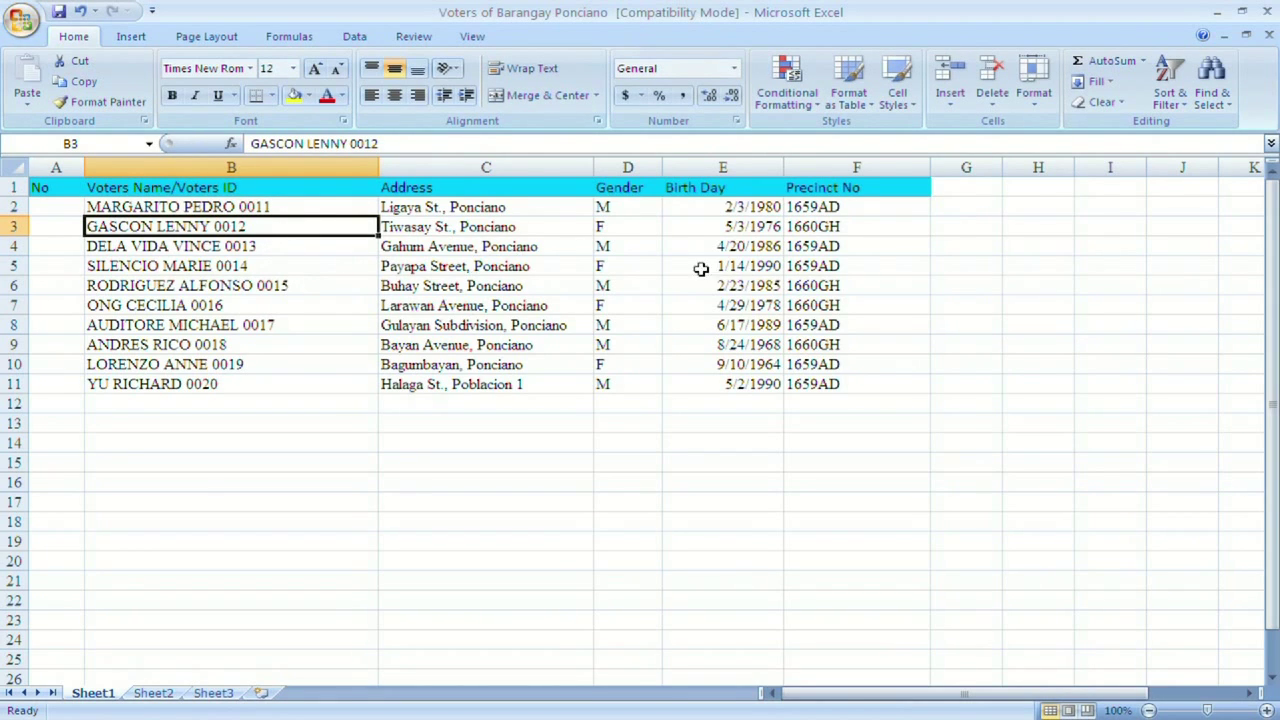
pyautogui.click(1217, 12)
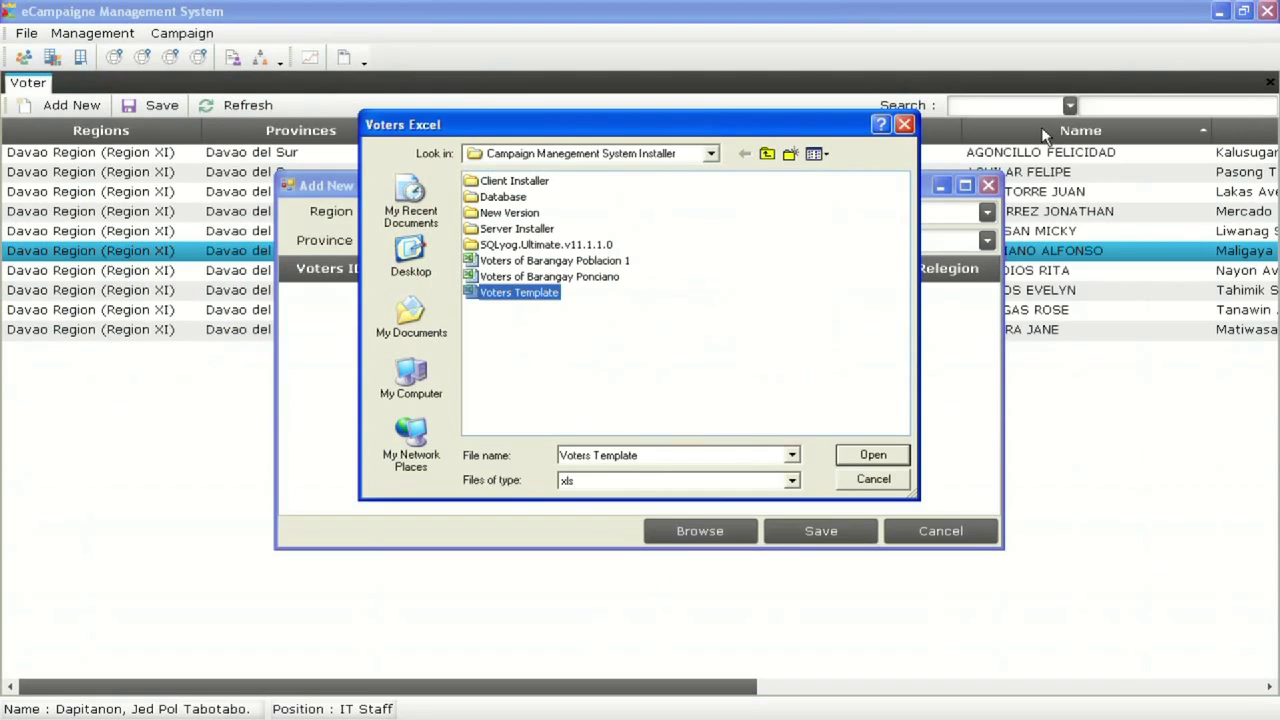
# Import the Voters of Barangay Ponciano file, widen the Name and Address columns, and save the voters
pyautogui.click(604, 284)
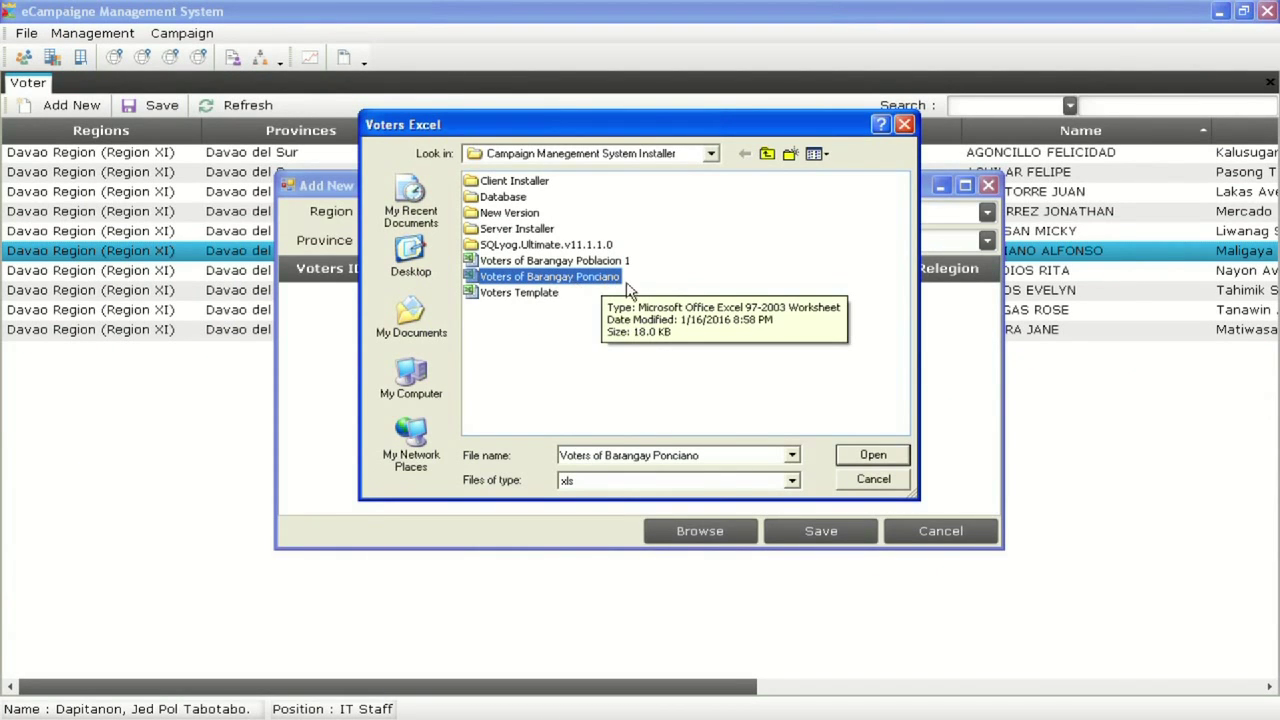
pyautogui.click(858, 462)
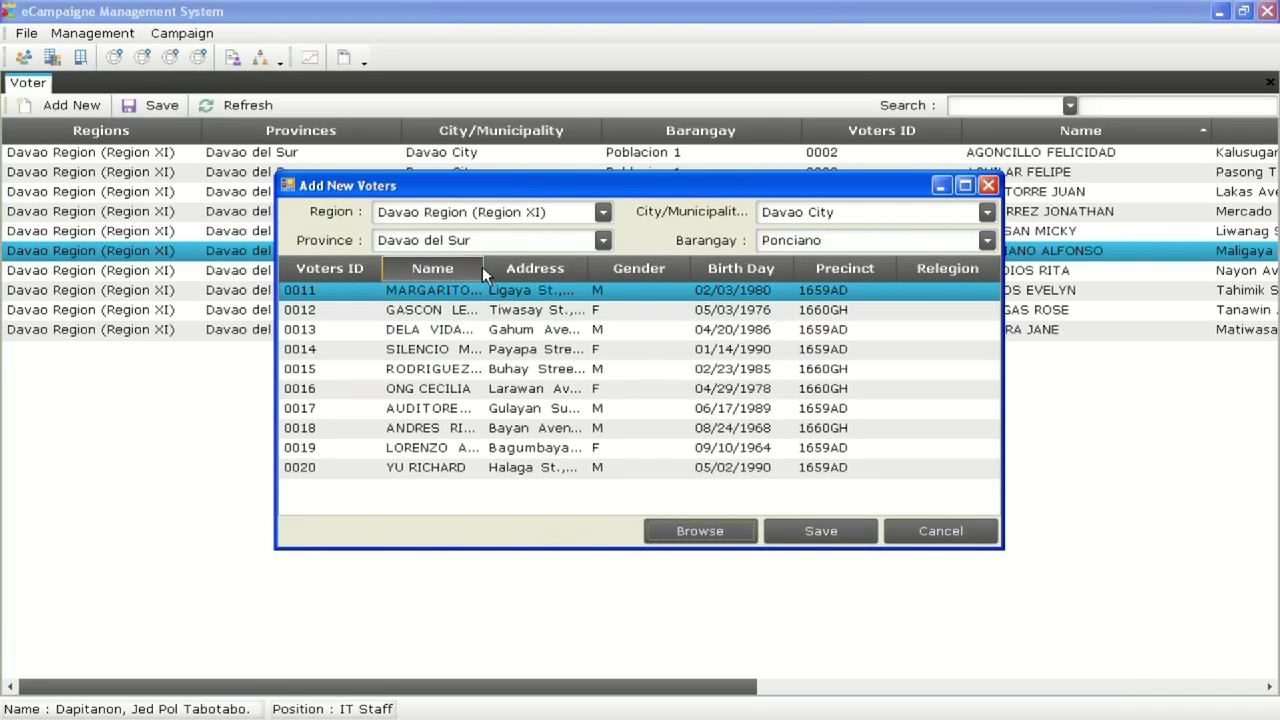
pyautogui.moveTo(485, 268); pyautogui.dragTo(653, 268)
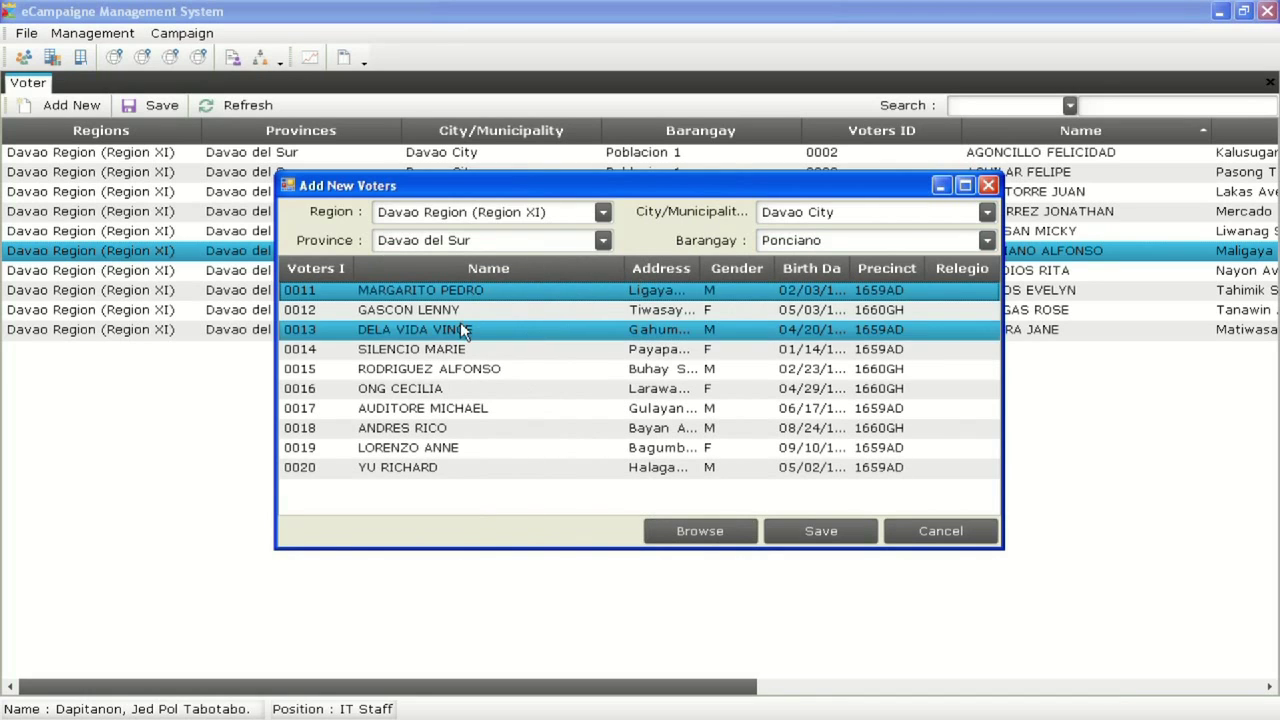
pyautogui.moveTo(698, 263); pyautogui.dragTo(835, 263)
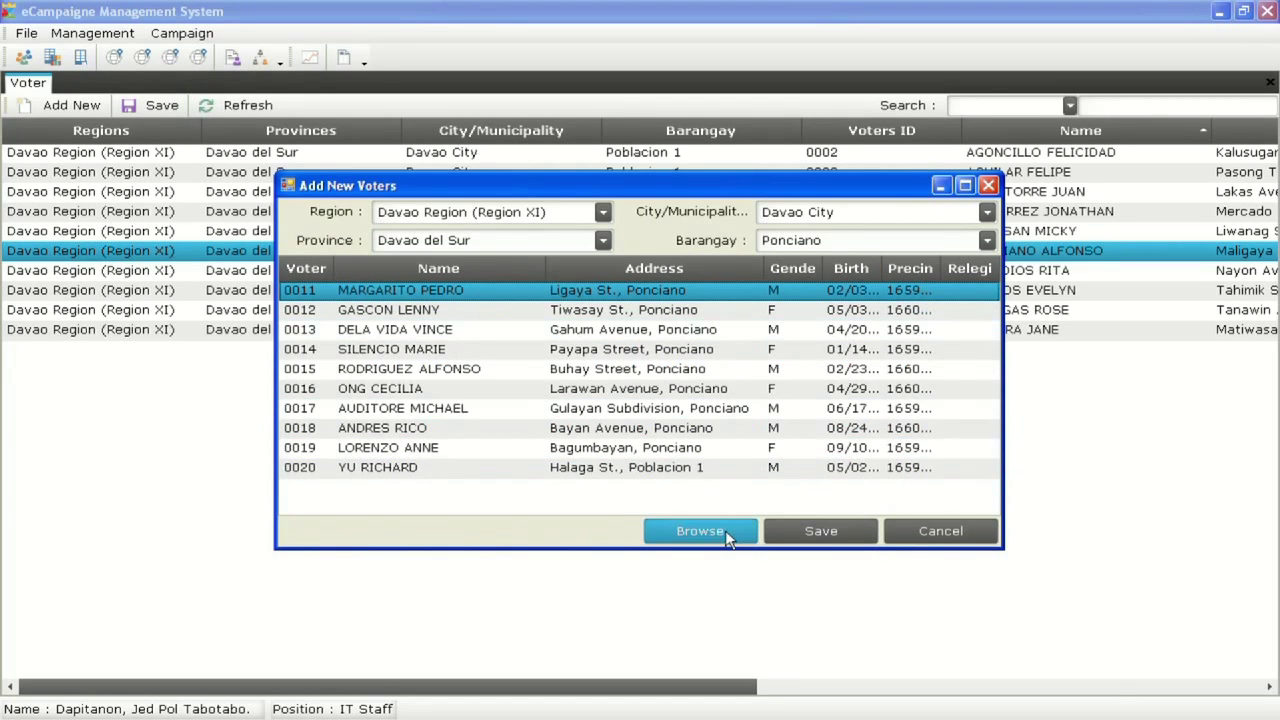
pyautogui.click(819, 529)
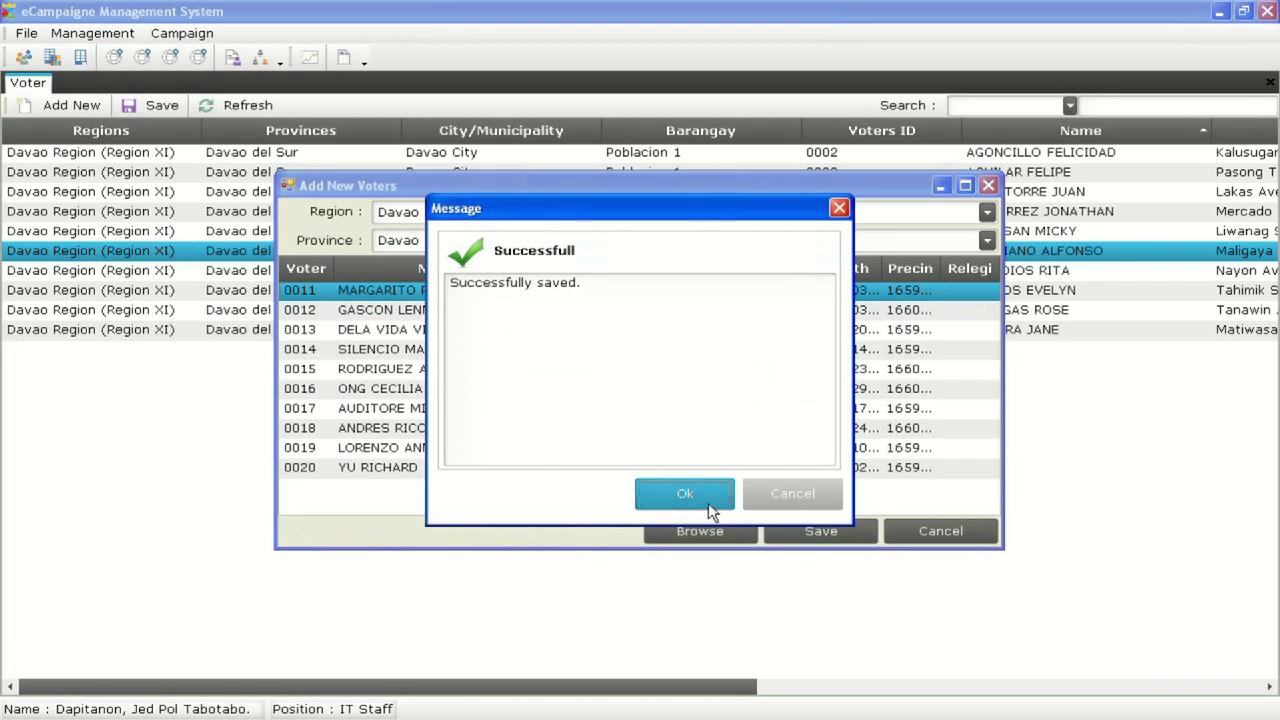
pyautogui.click(685, 494)
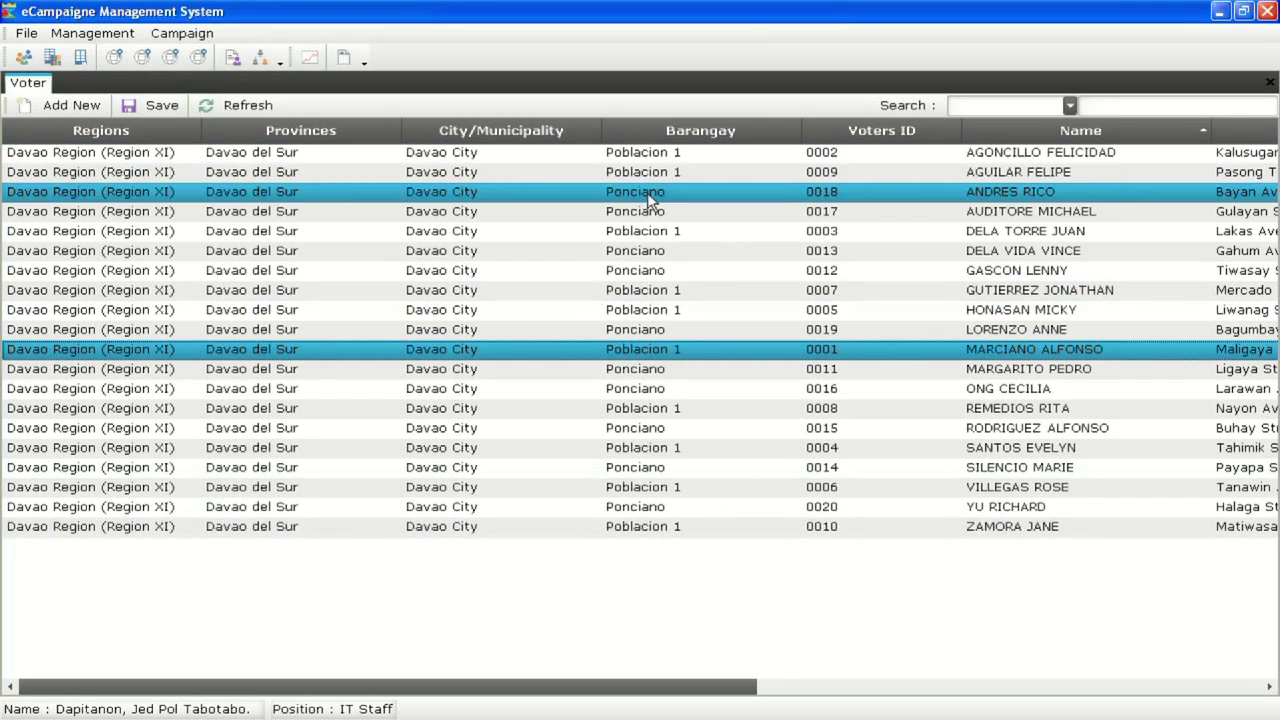
# Sort the voter list by barangay, then by name, scrolling across the columns
pyautogui.click(679, 136)
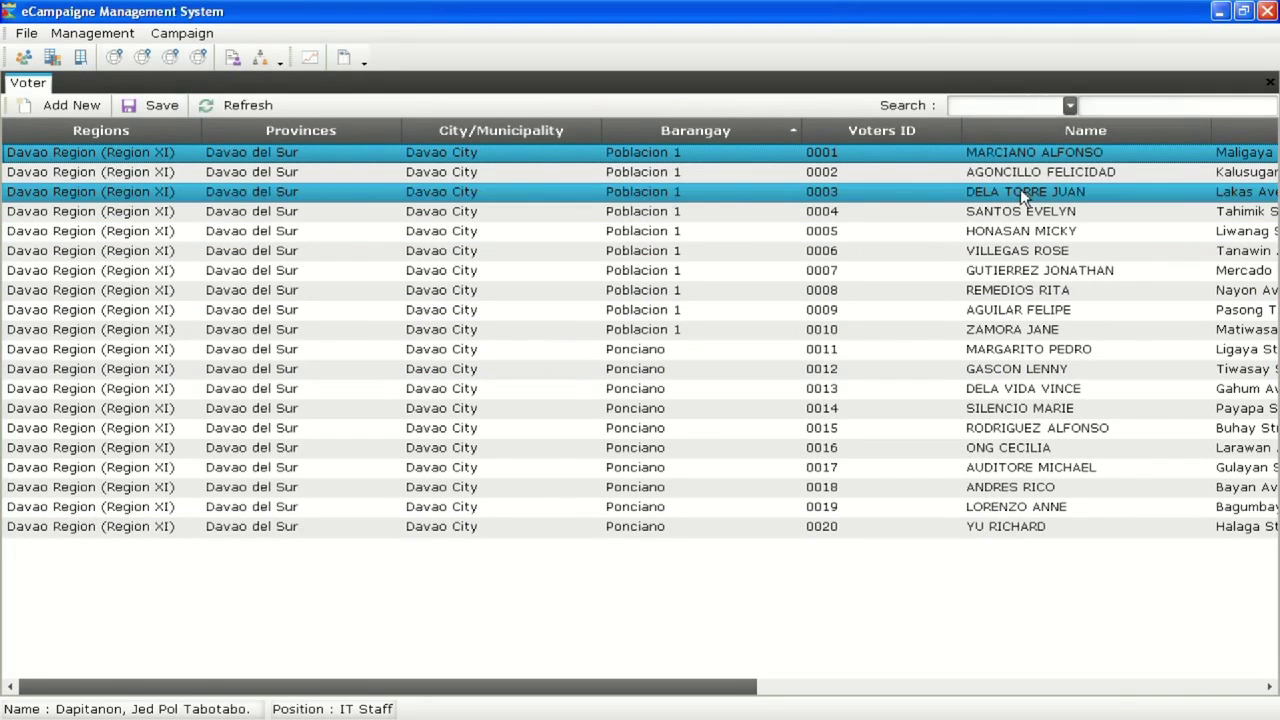
pyautogui.click(1066, 132)
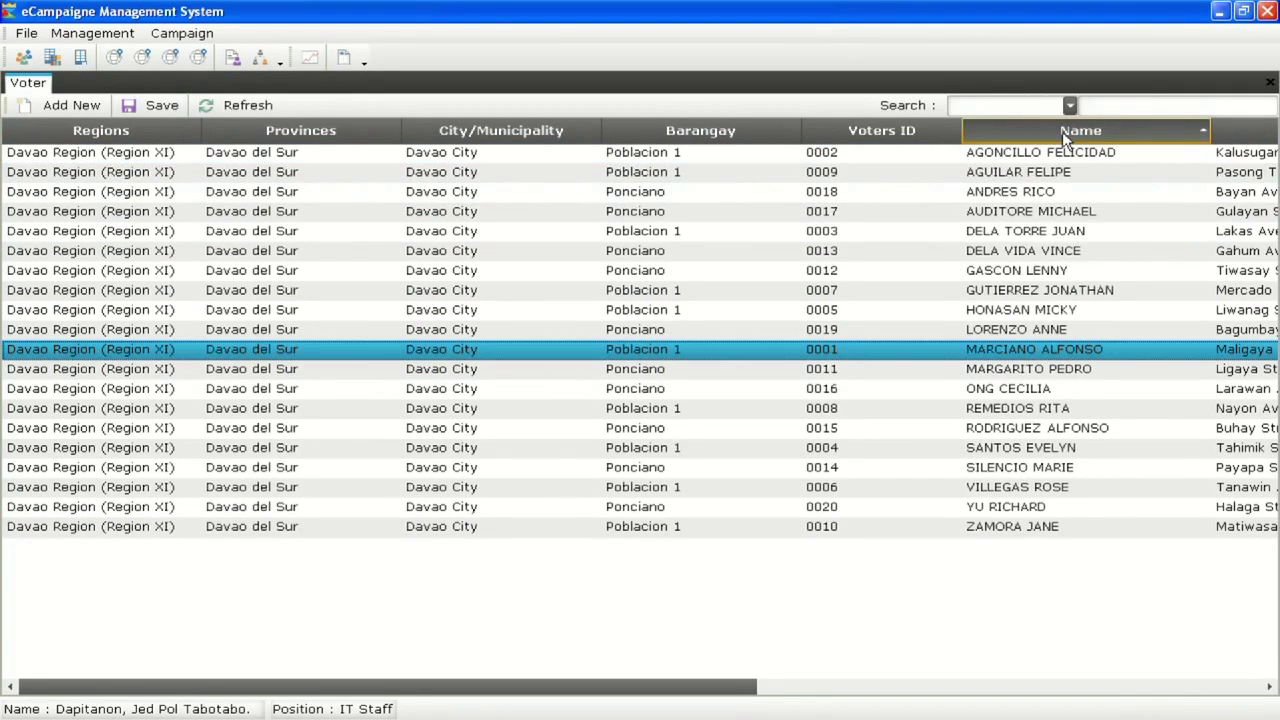
pyautogui.moveTo(742, 685); pyautogui.dragTo(902, 687)
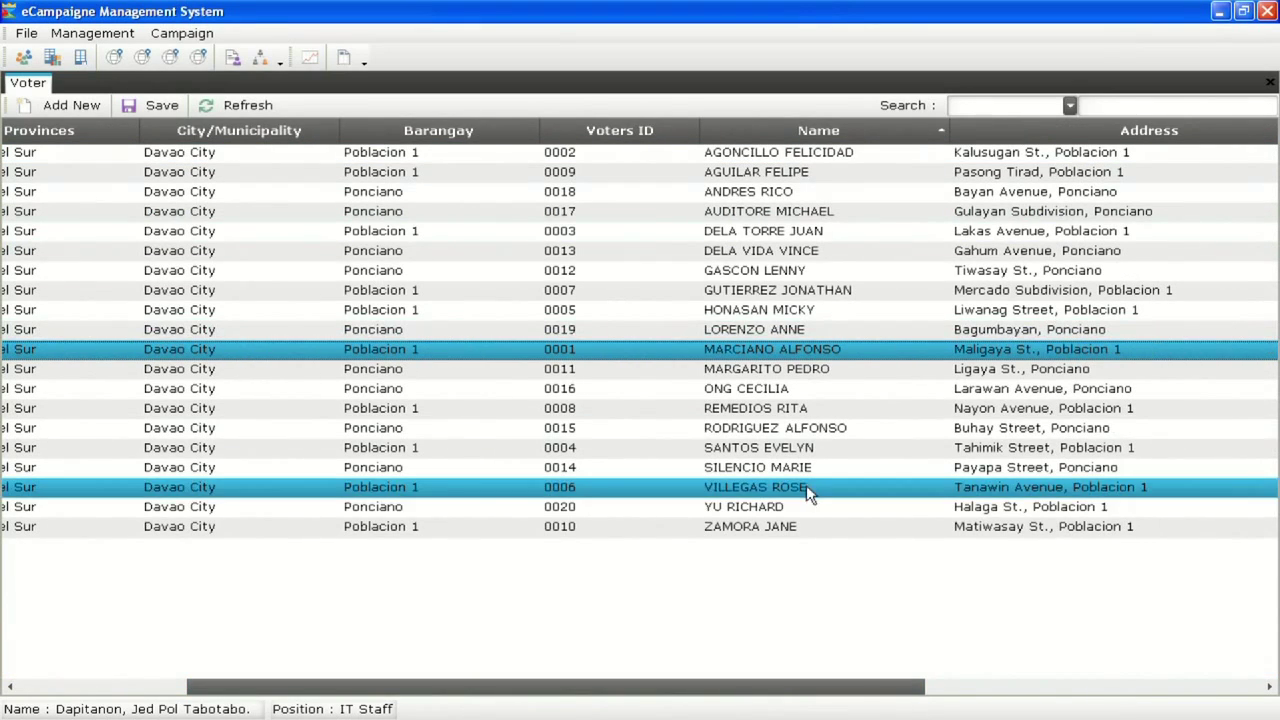
pyautogui.moveTo(787, 679); pyautogui.dragTo(557, 629)
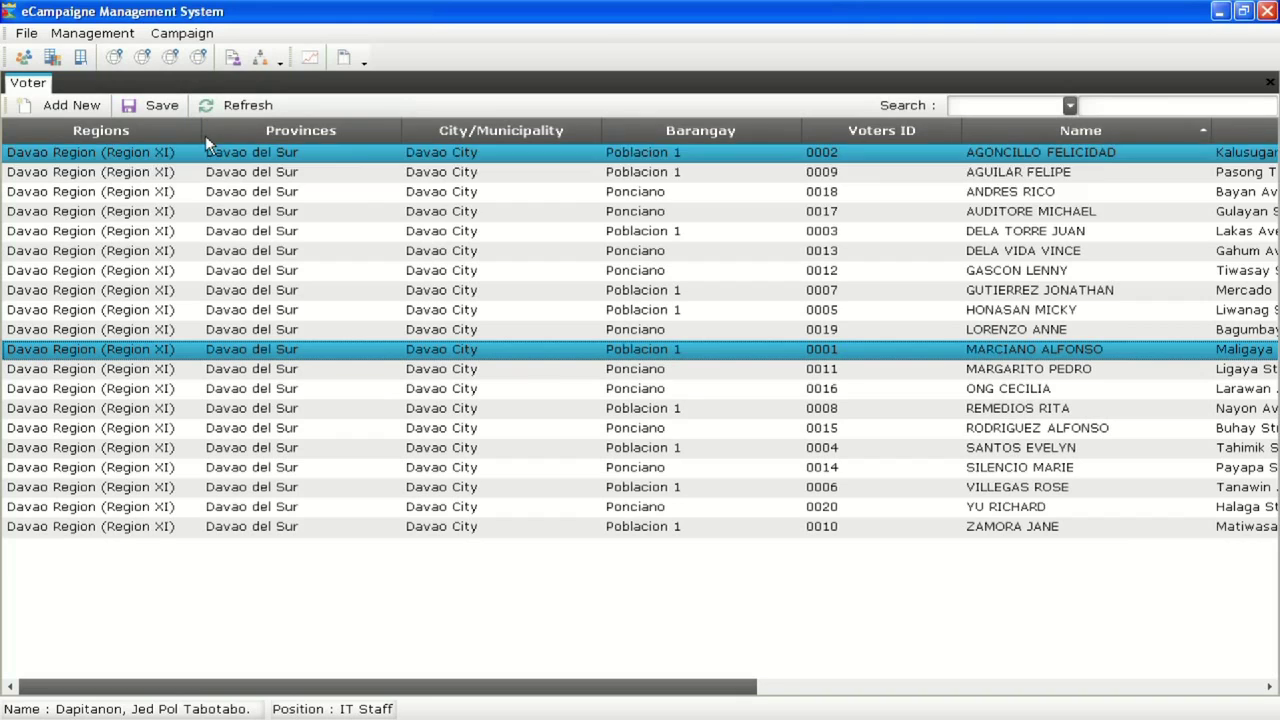
# Close the Voter tab to return to the empty main window
pyautogui.rightClick(31, 89)
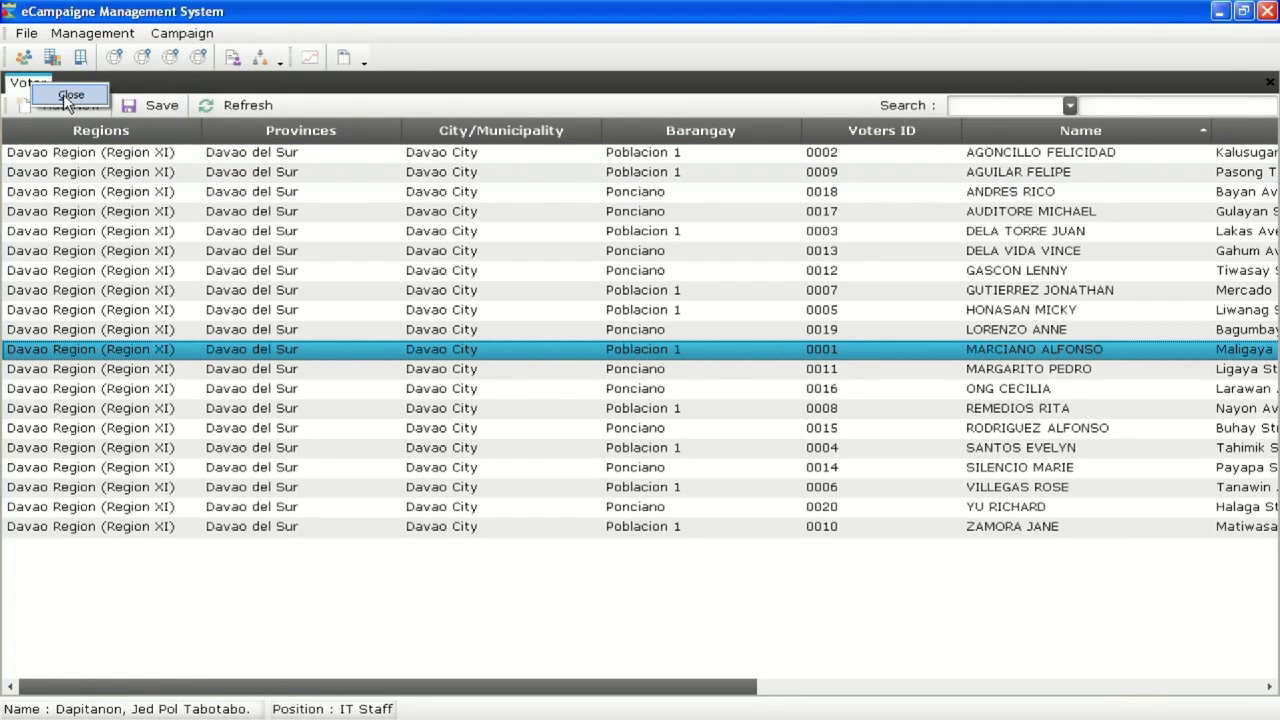
pyautogui.click(68, 97)
pyautogui.click(88, 33)
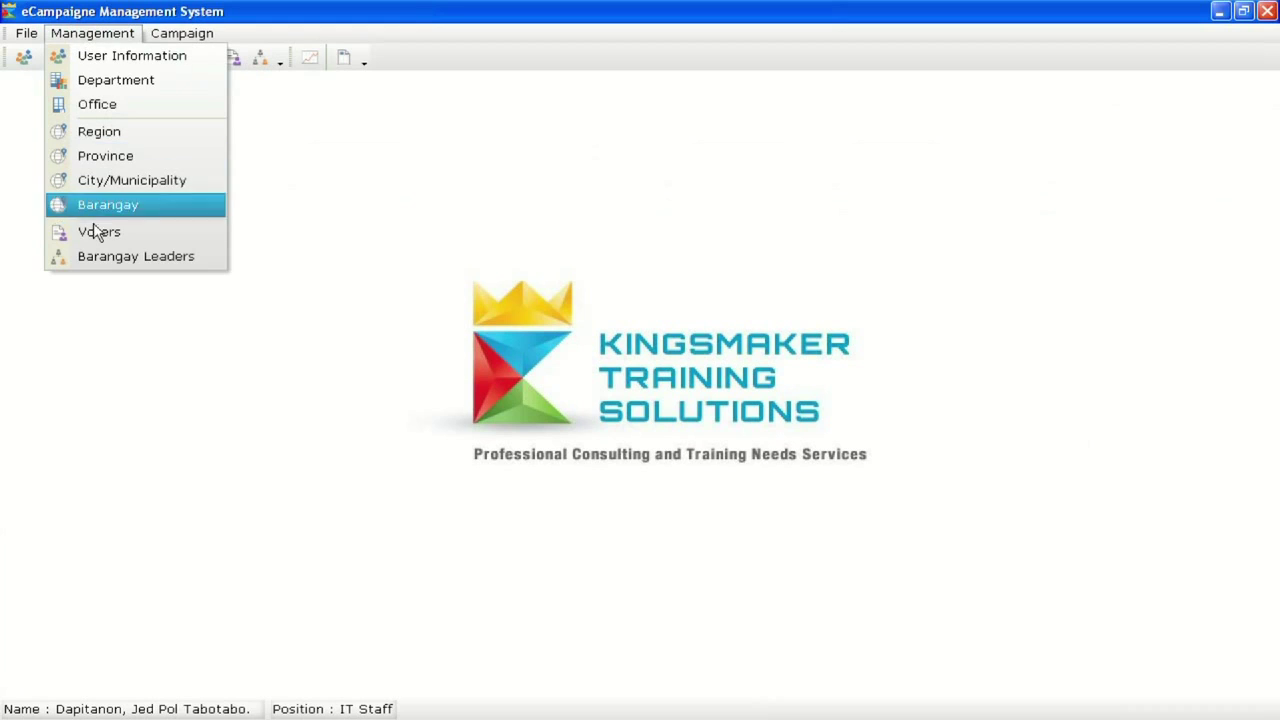
# In Barangay Leaders, select Davao Region, Davao del Sur, Davao City and barangay Poblacion 1
pyautogui.click(116, 256)
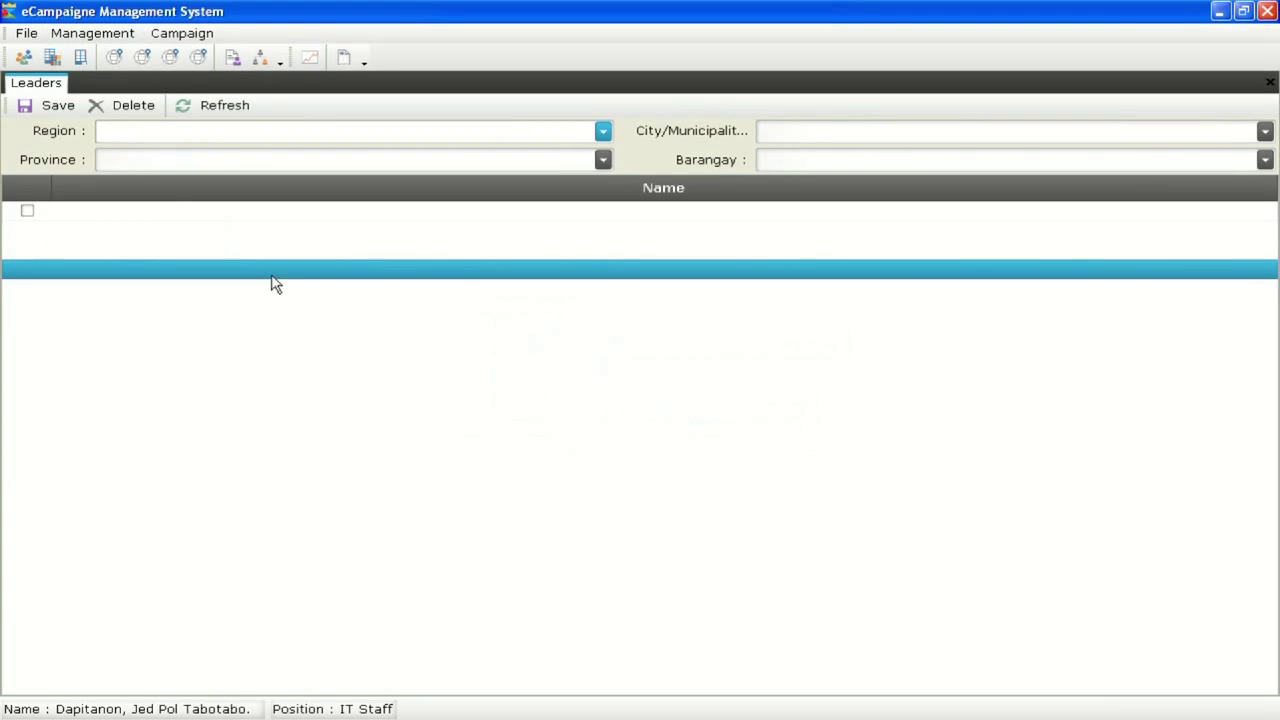
pyautogui.click(602, 131)
pyautogui.click(588, 134)
pyautogui.write('Davao Region (Region XI')
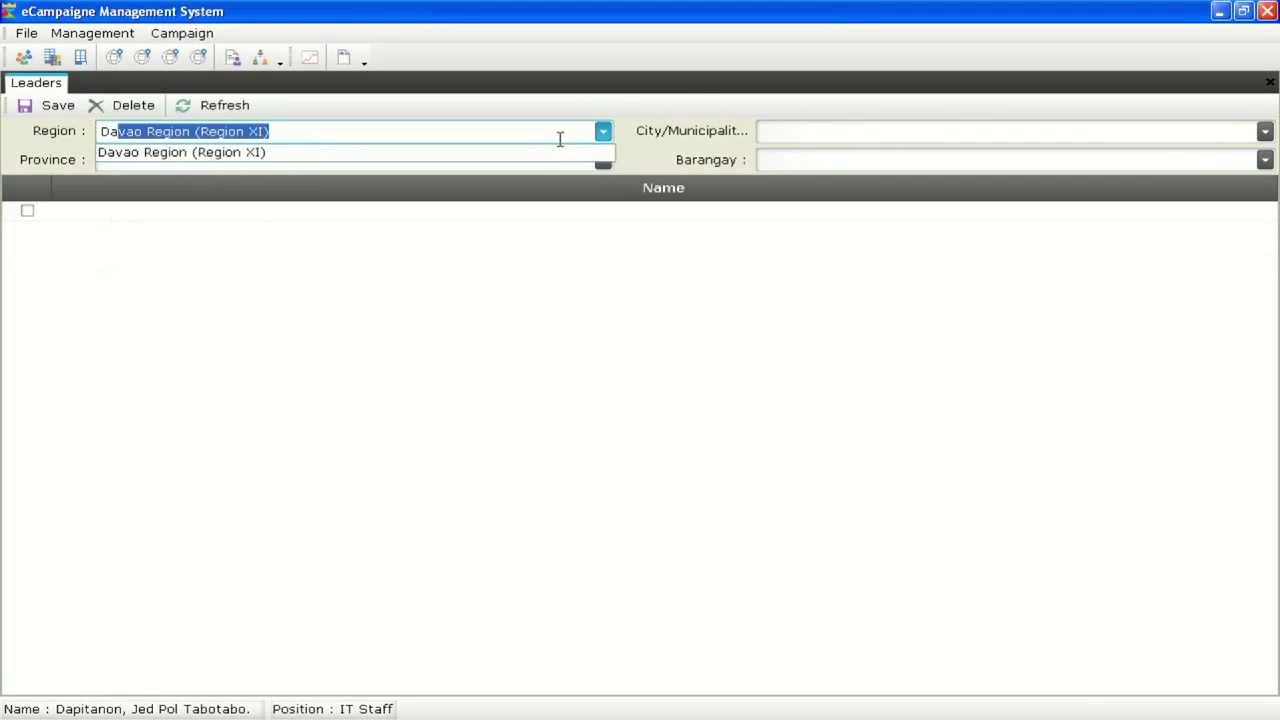
pyautogui.click(560, 163)
pyautogui.write('Da')
pyautogui.click(539, 181)
pyautogui.click(786, 135)
pyautogui.write('Da')
pyautogui.click(790, 152)
pyautogui.click(797, 165)
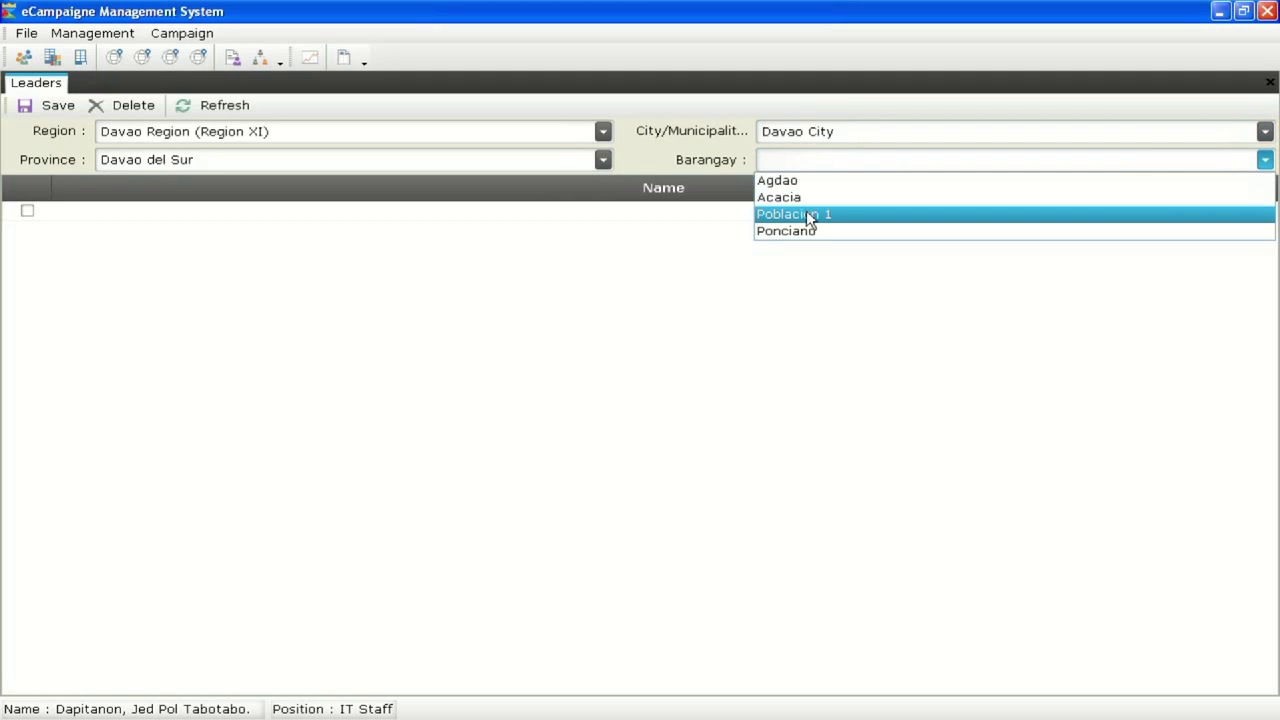
pyautogui.click(795, 215)
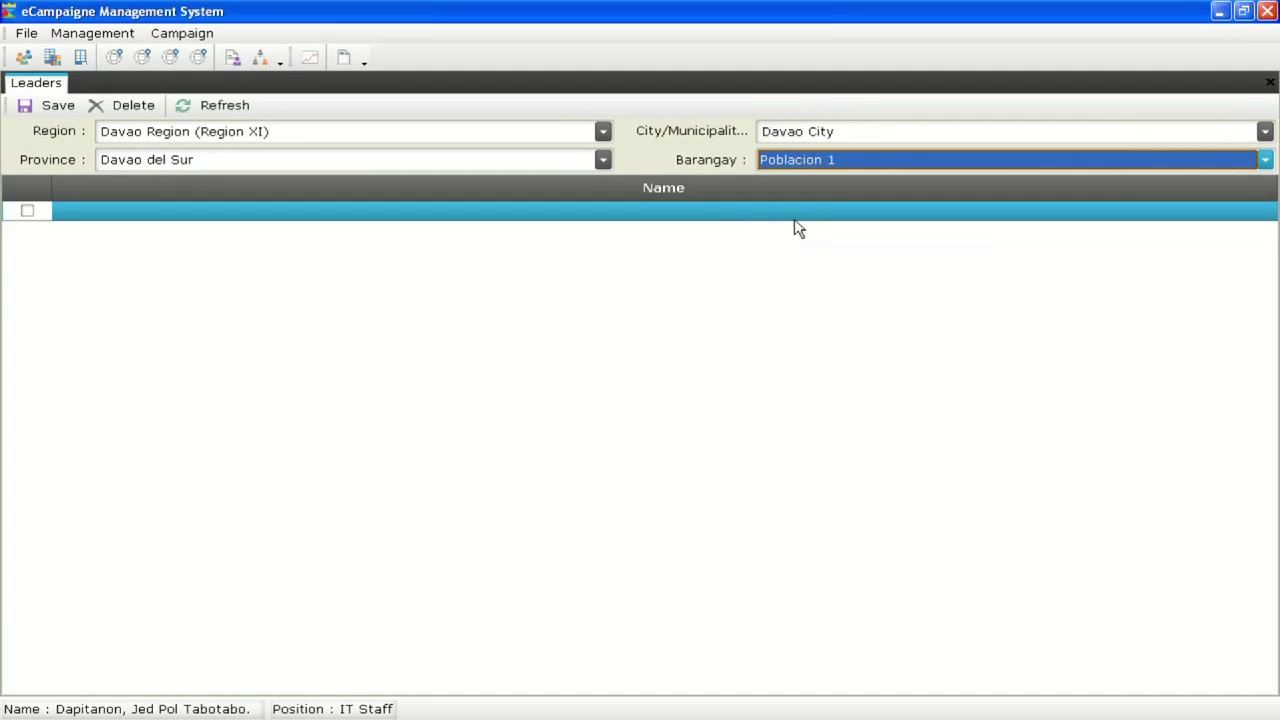
# Enter two leader names for Poblacion 1 and save them
pyautogui.click(209, 213)
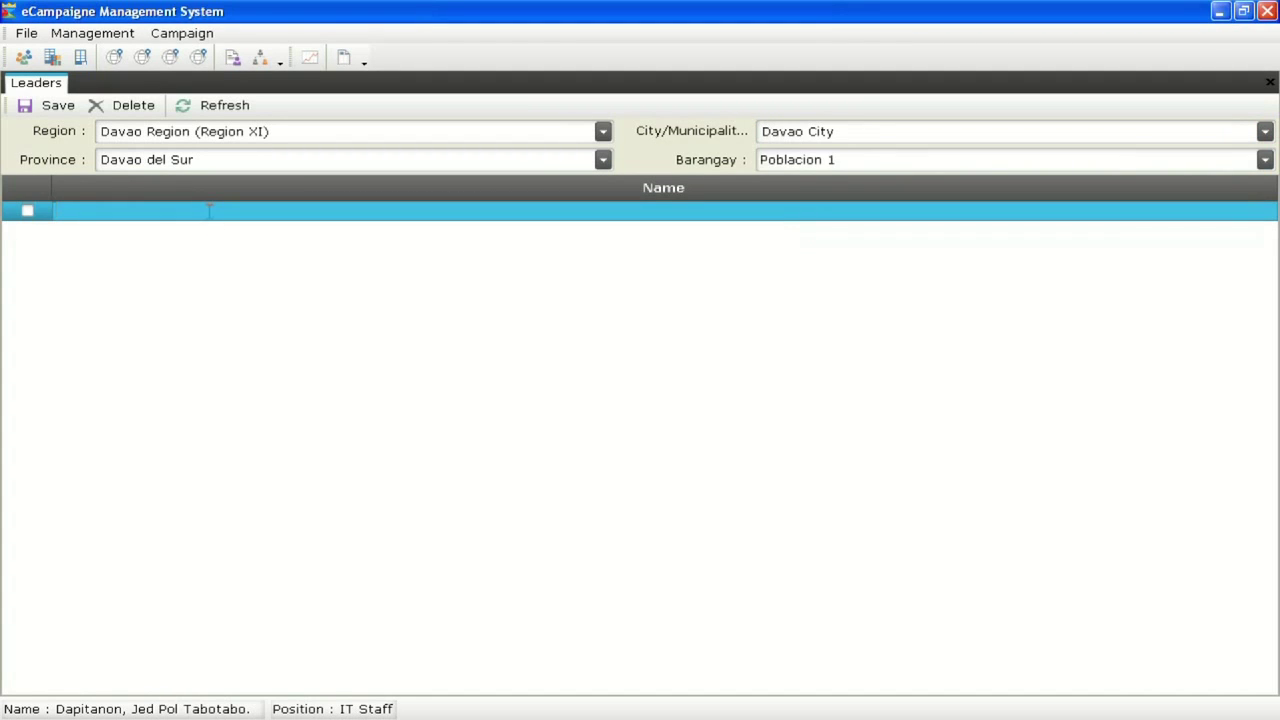
pyautogui.click(206, 230)
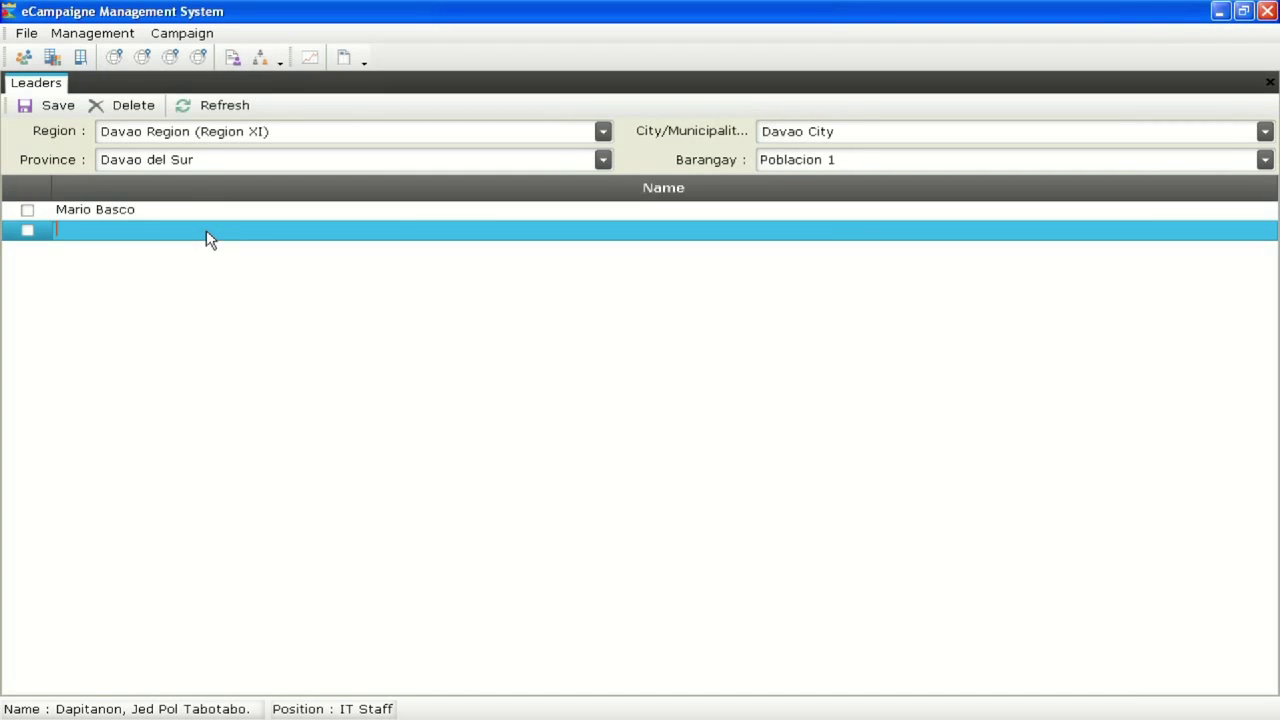
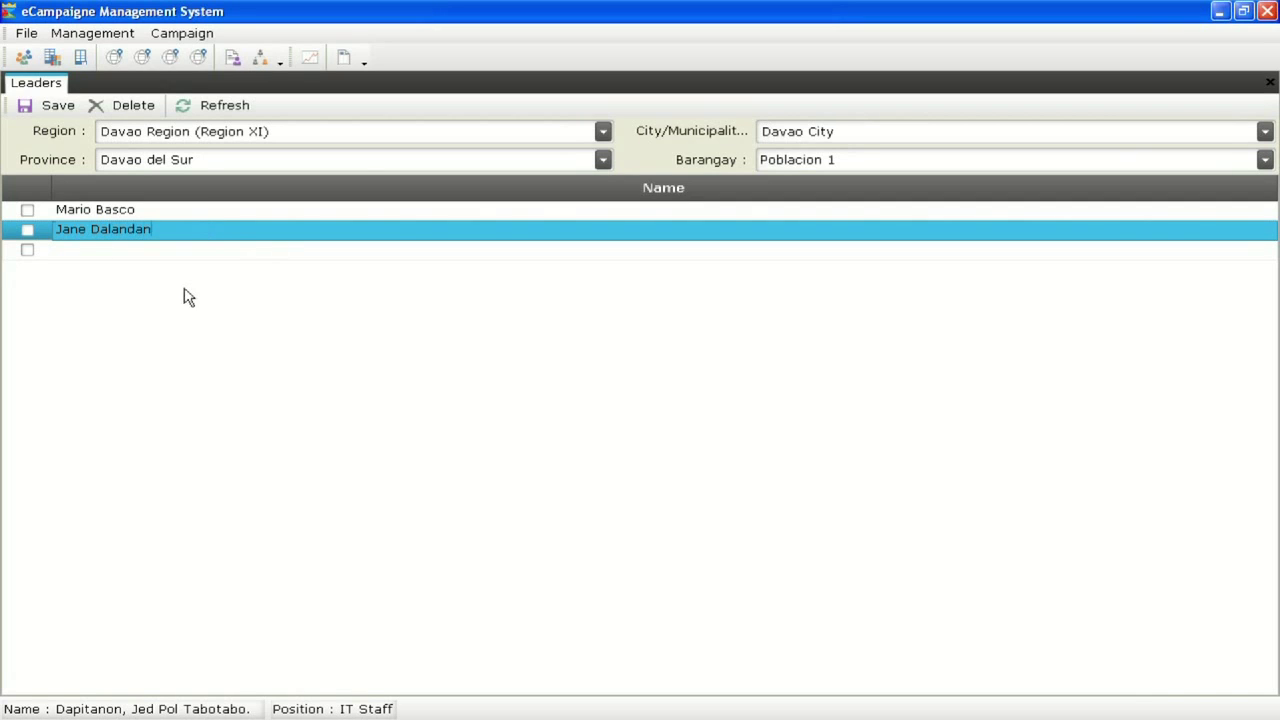
pyautogui.click(210, 254)
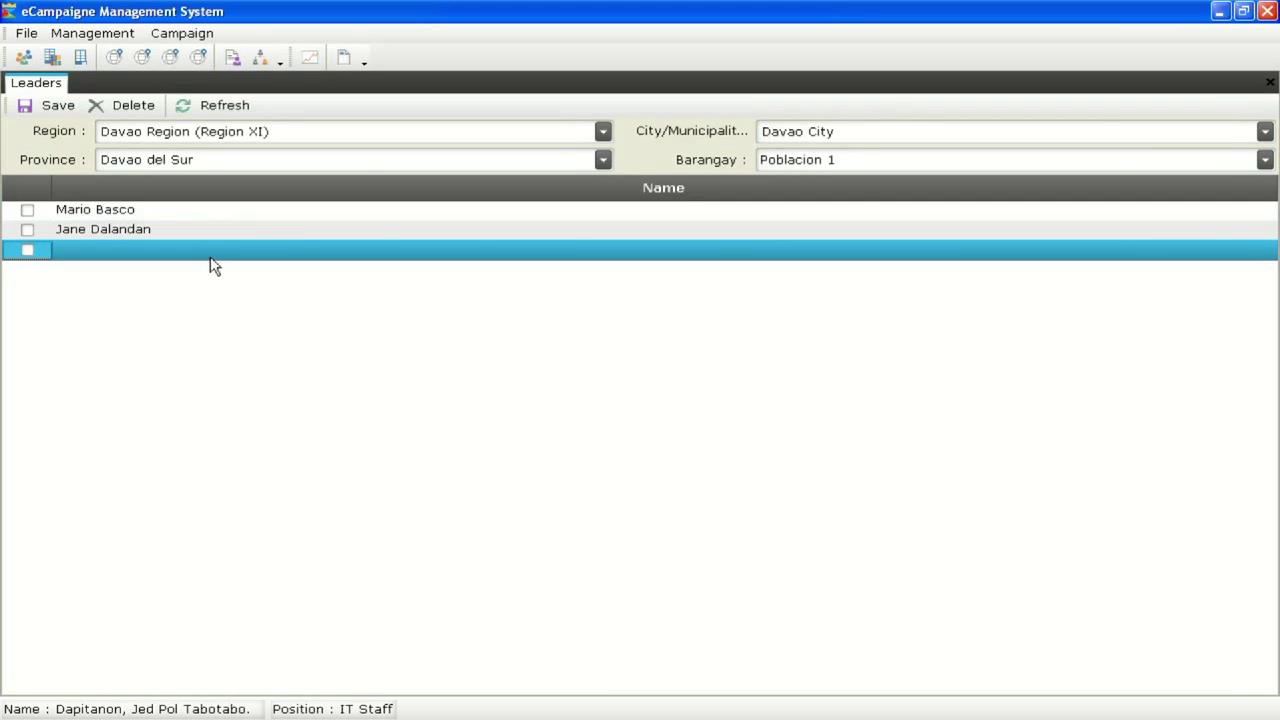
pyautogui.click(57, 110)
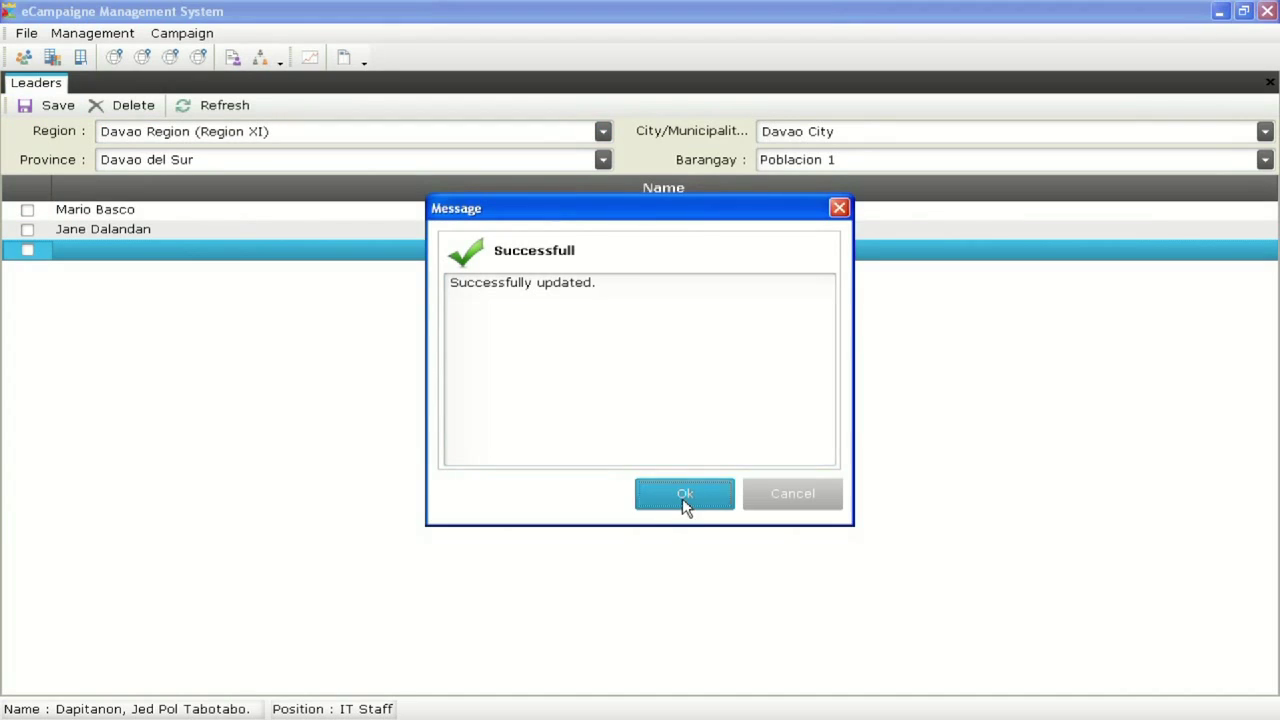
pyautogui.click(682, 498)
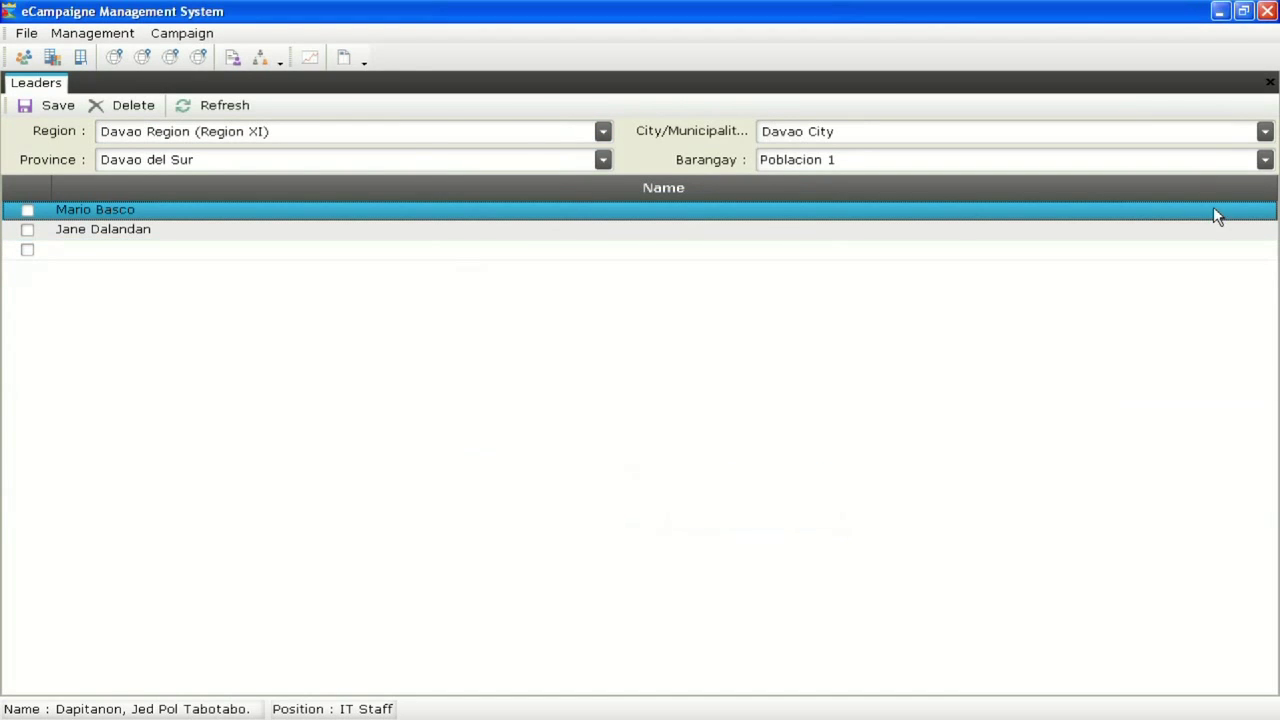
pyautogui.click(1265, 160)
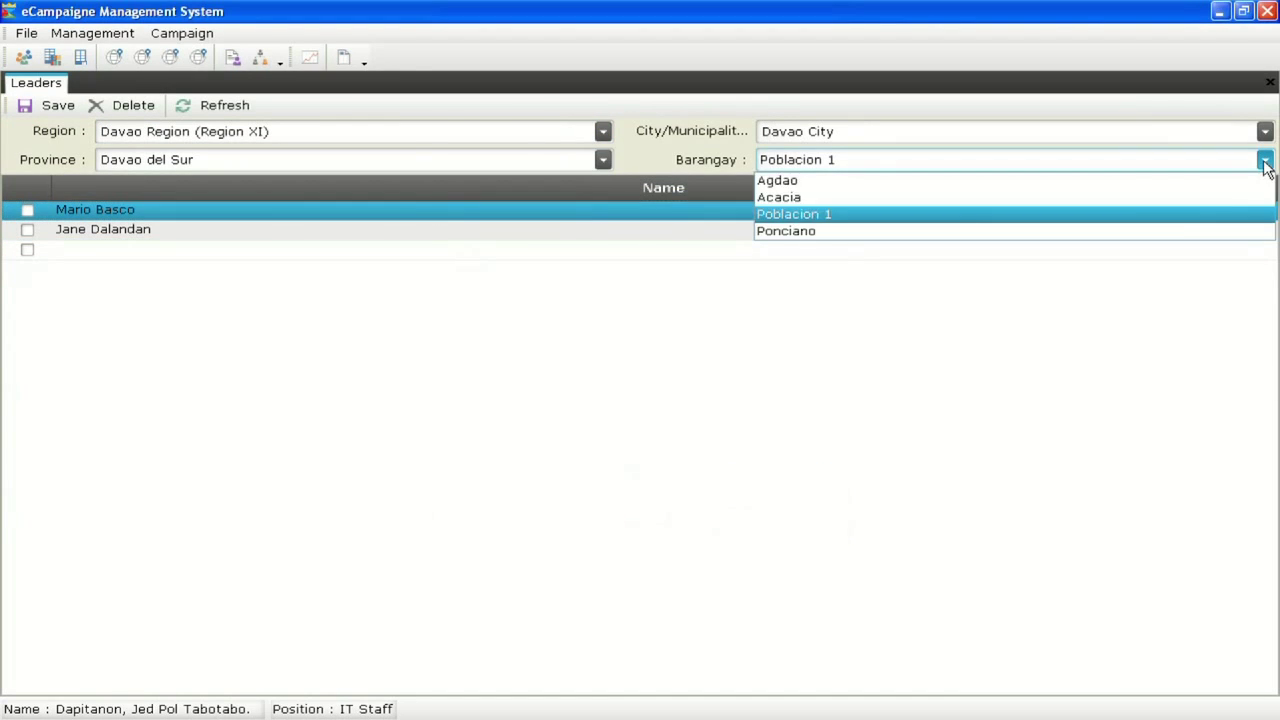
# Switch the barangay to Ponciano, add and save two leaders, then close the Leaders tab
pyautogui.click(1163, 231)
pyautogui.click(424, 210)
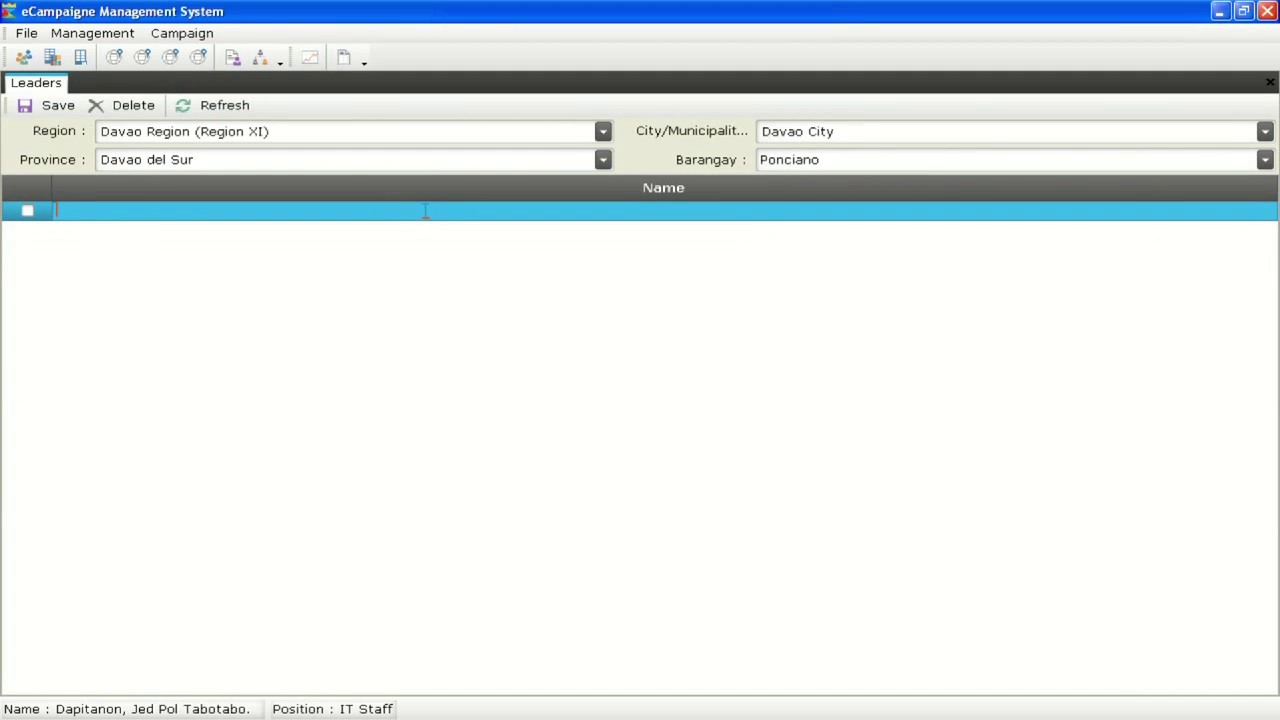
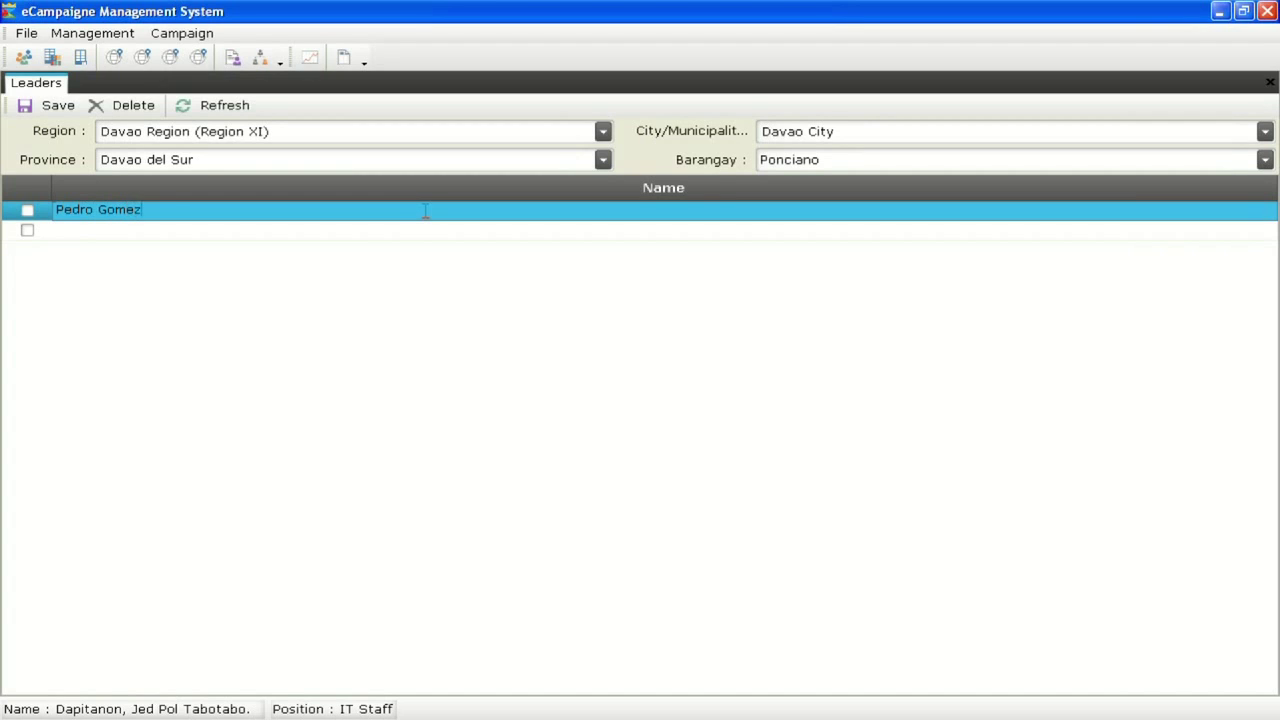
pyautogui.click(419, 230)
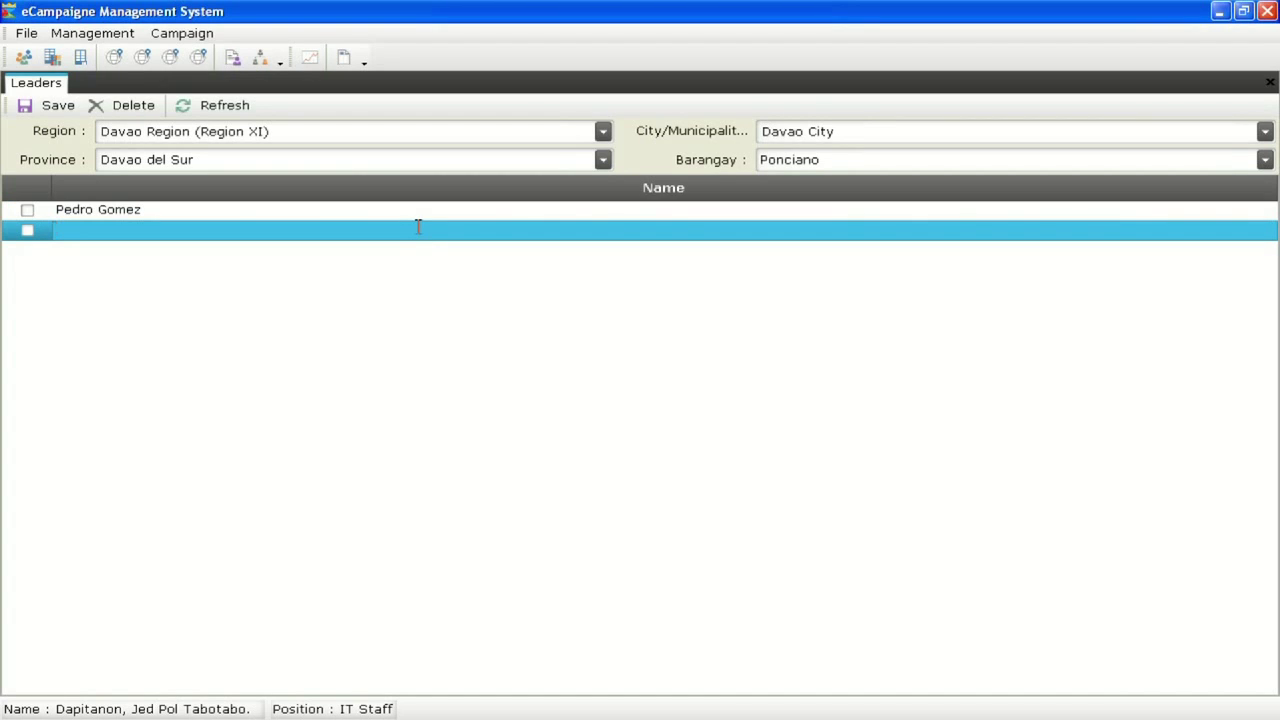
pyautogui.press('Return')
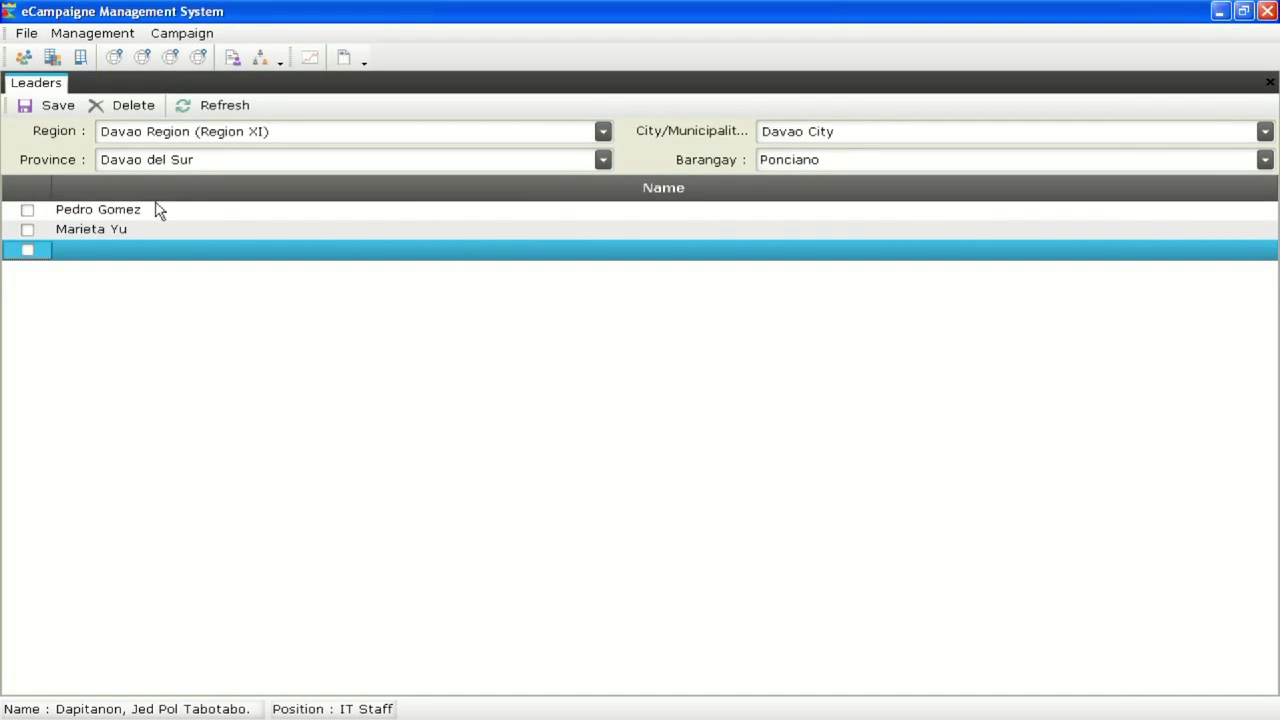
pyautogui.click(53, 108)
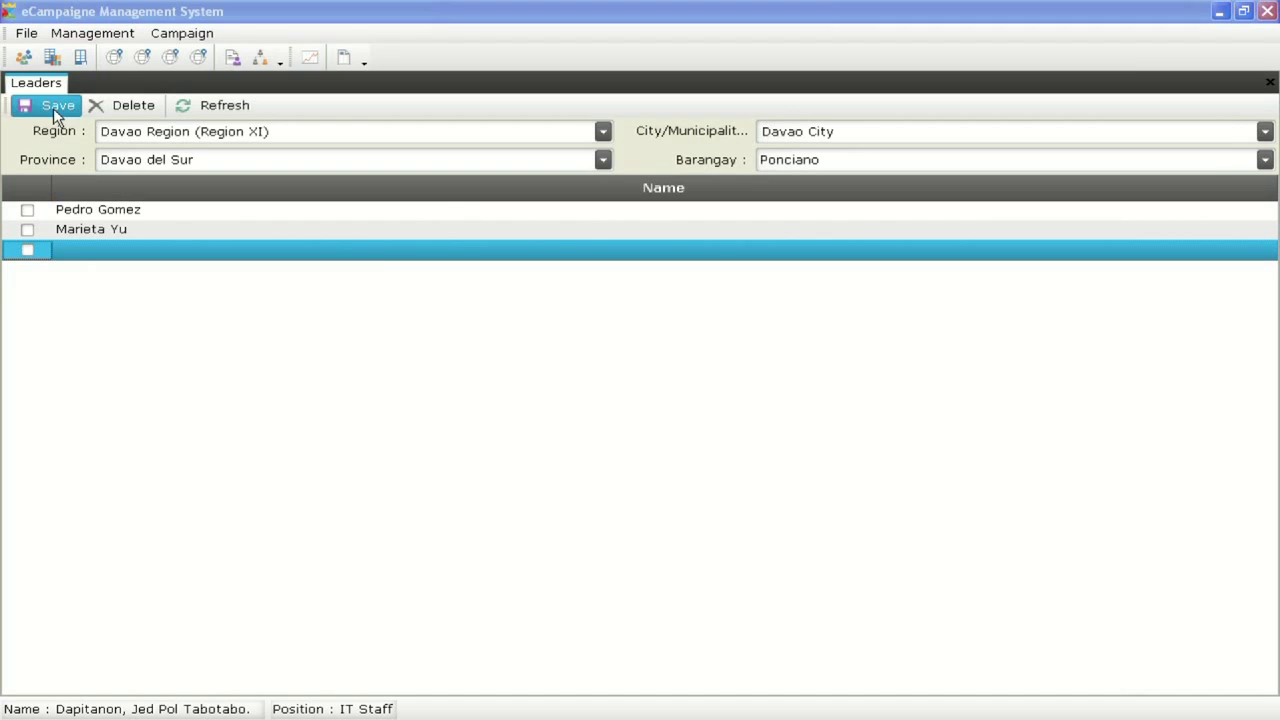
pyautogui.click(668, 496)
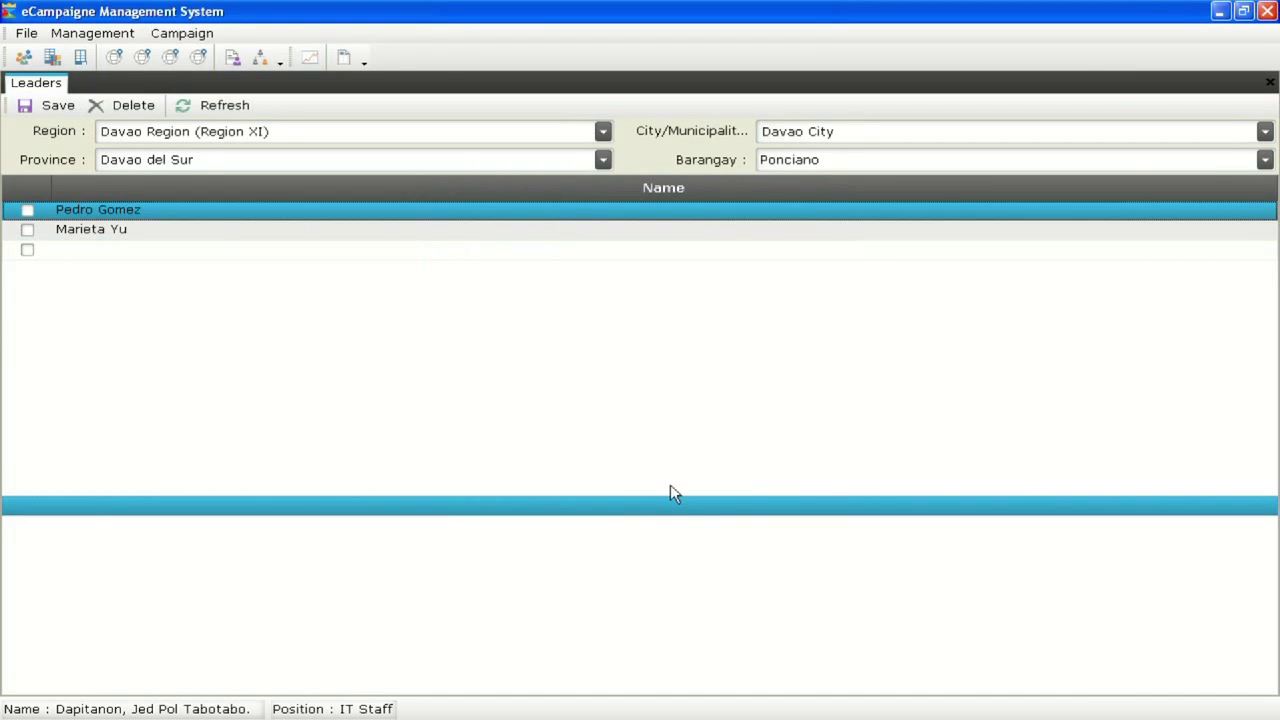
pyautogui.rightClick(60, 89)
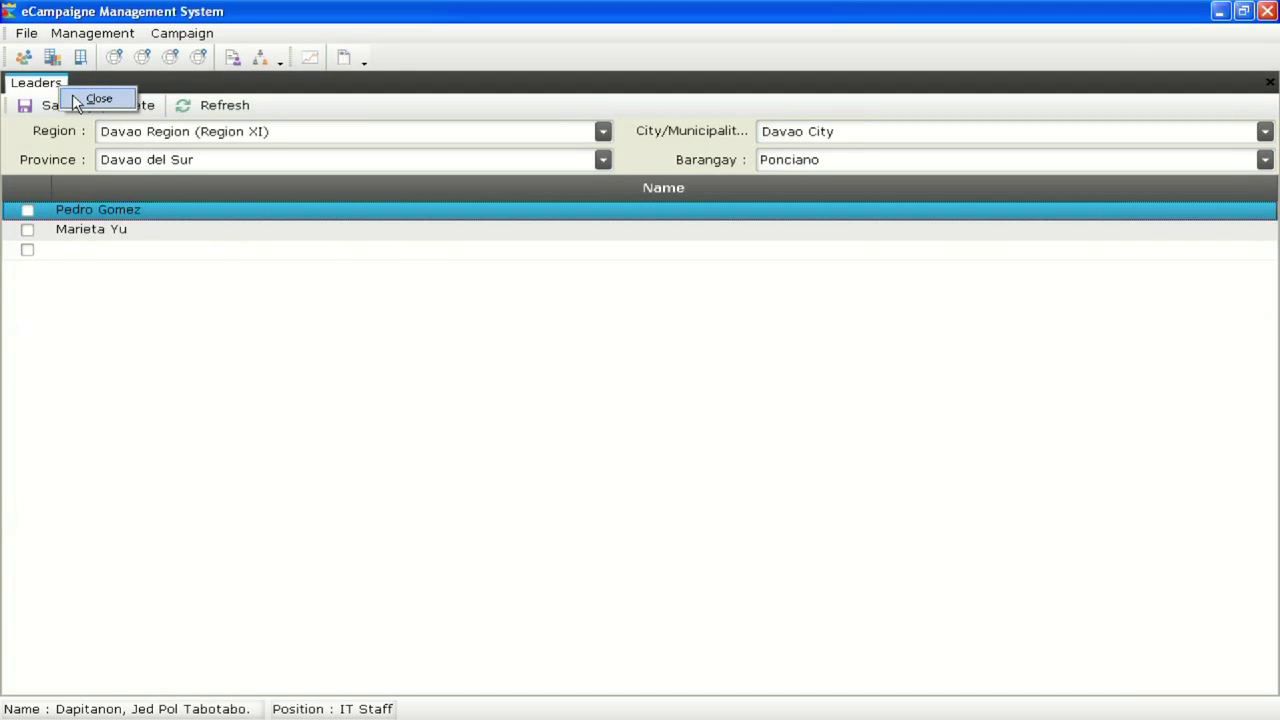
pyautogui.click(98, 99)
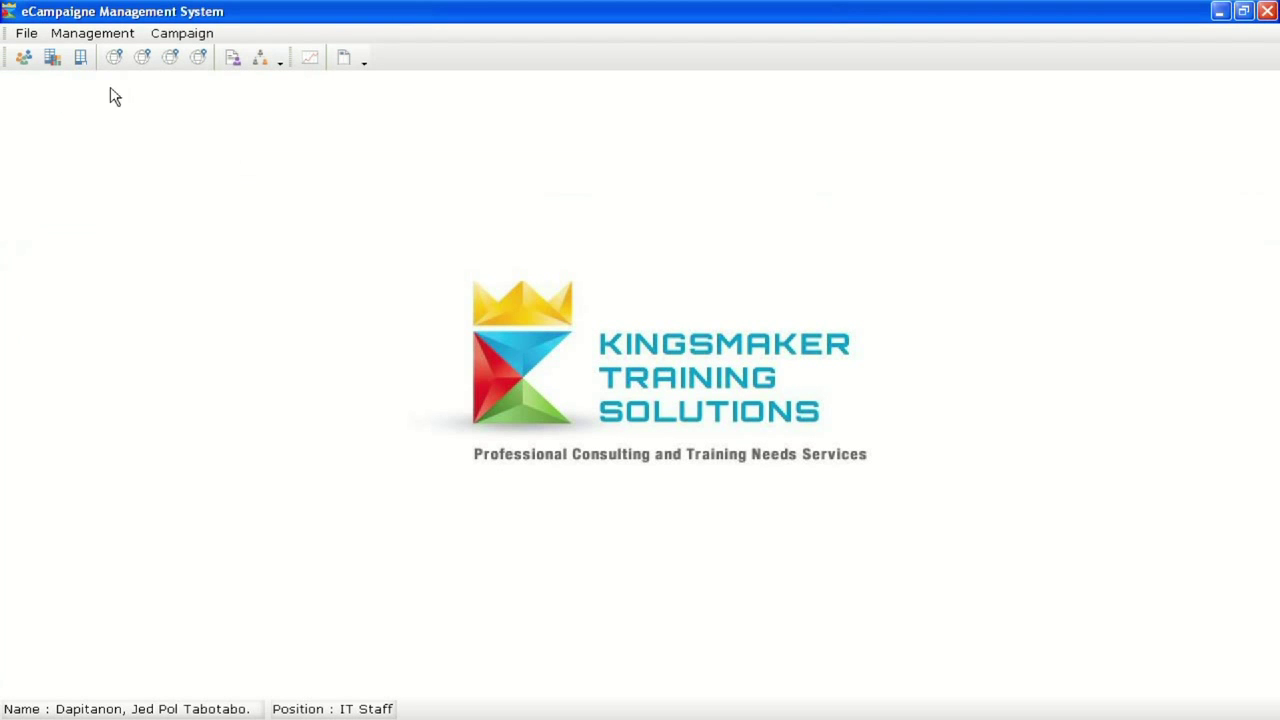
# Create a new survey described as '2016 Pre-Election Survey'
pyautogui.click(179, 36)
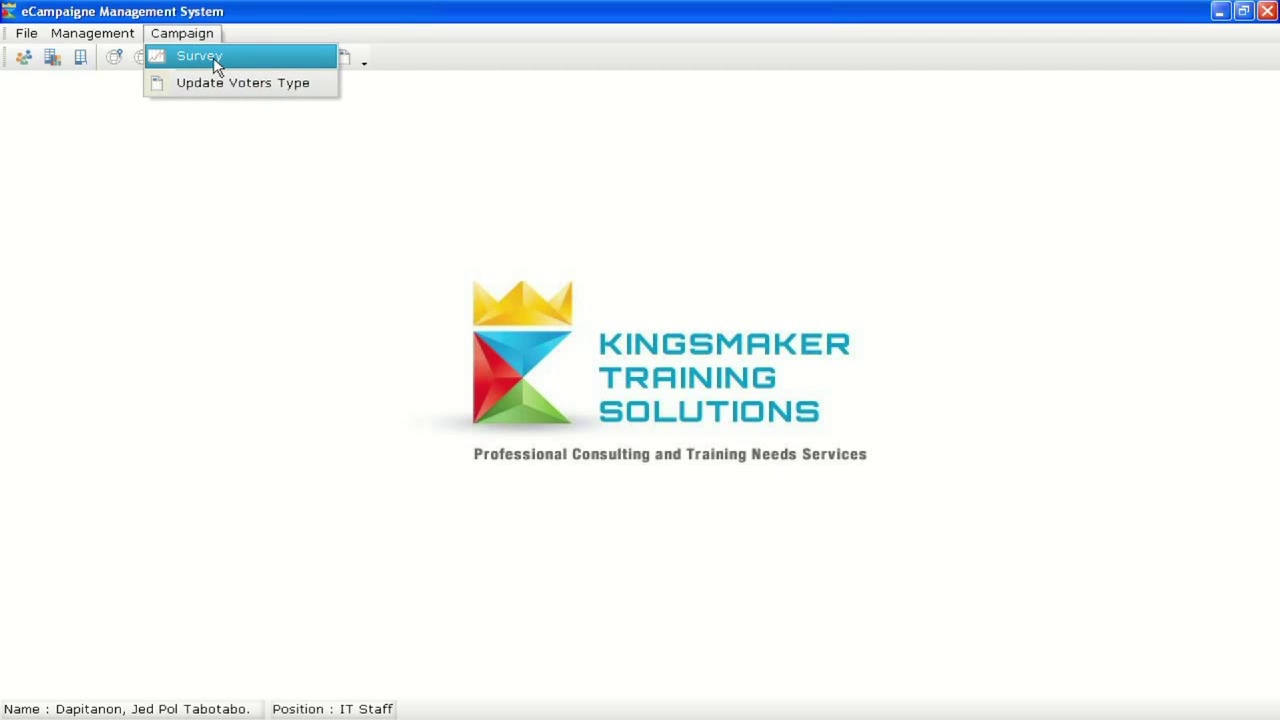
pyautogui.click(213, 57)
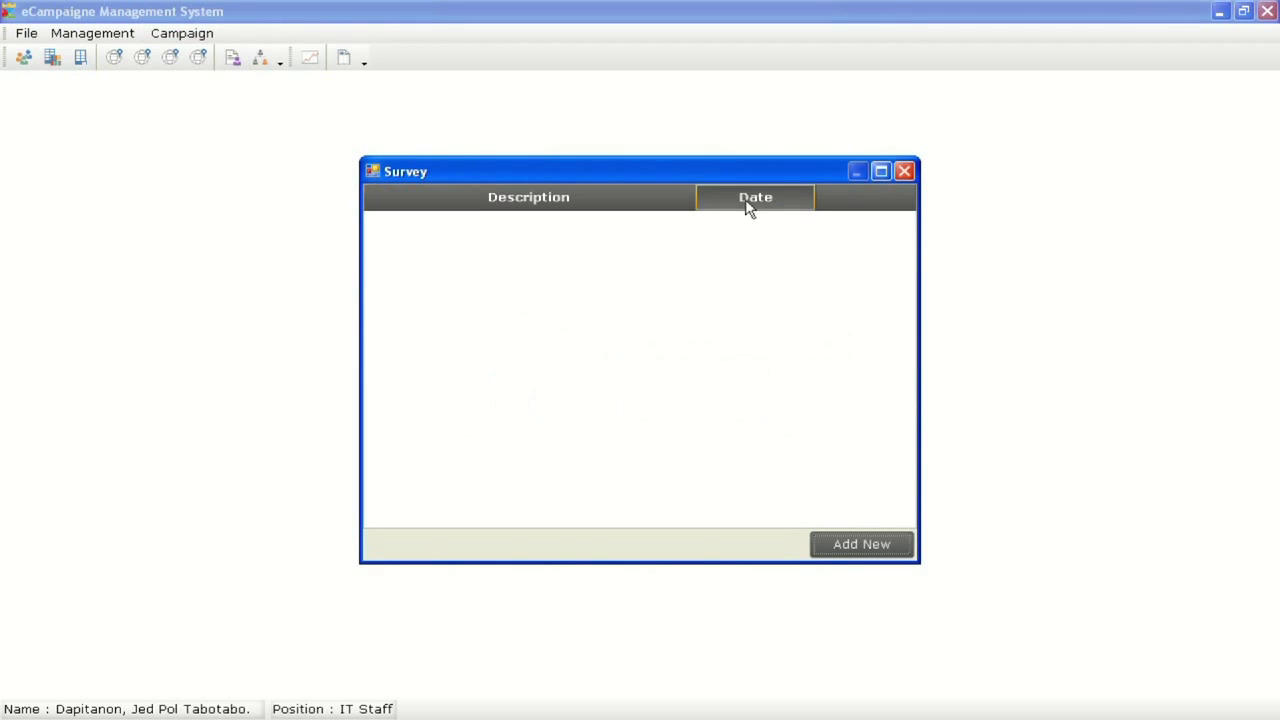
pyautogui.click(856, 547)
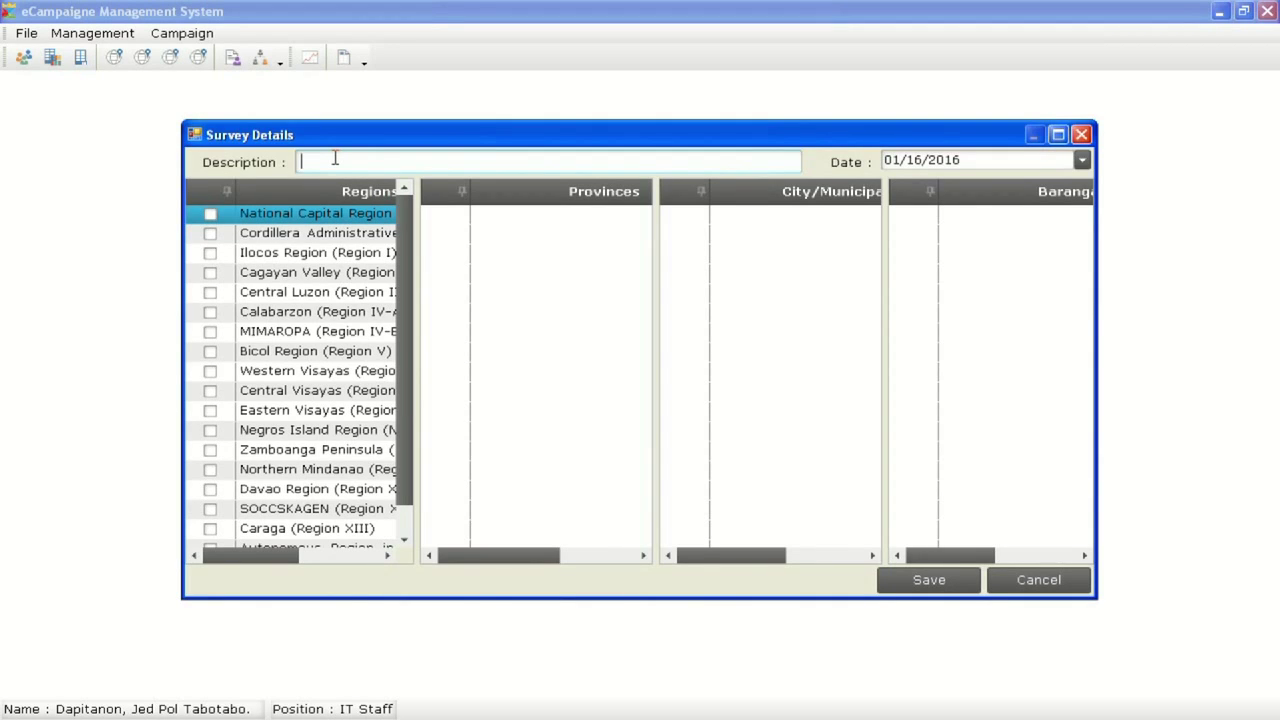
pyautogui.write('2016 Election Survey')
pyautogui.click(339, 161)
pyautogui.press('Delete')
pyautogui.write('Pre-E')
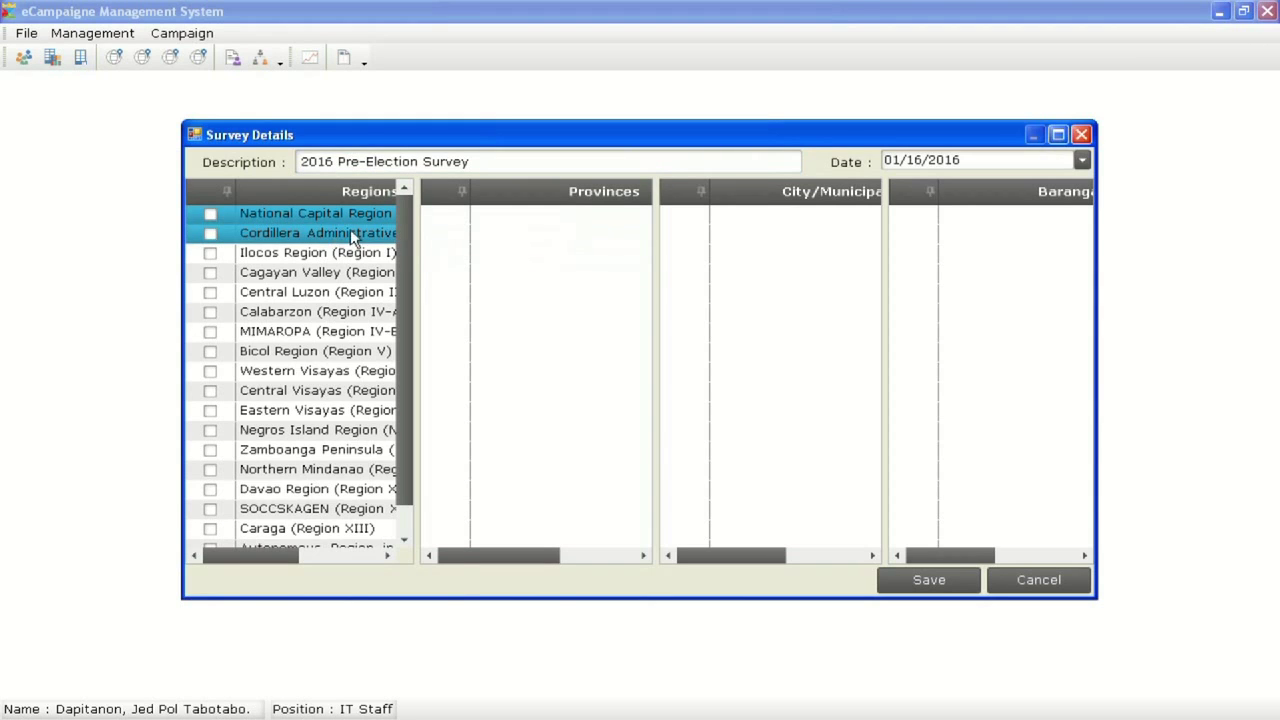
# Include Davao Region, Davao del Sur, Davao City, Poblacion 1 and Ponciano, then save the survey
pyautogui.scroll(-1, 404, 220)
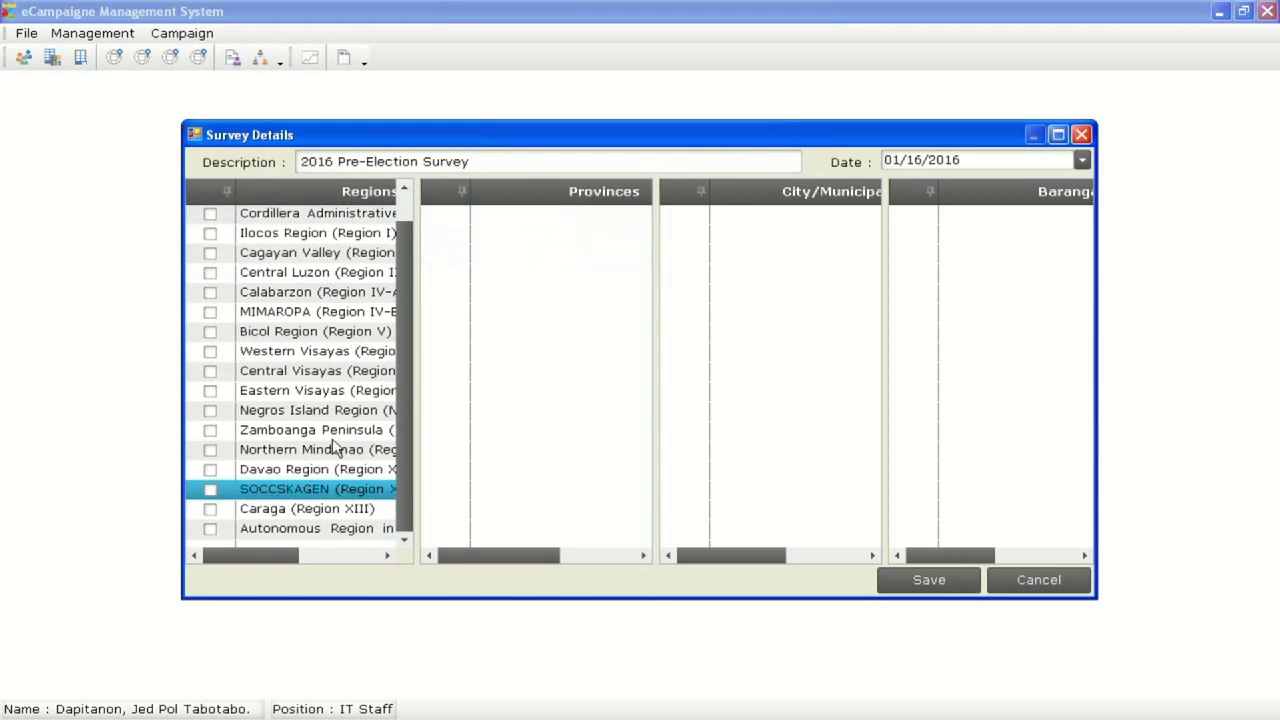
pyautogui.moveTo(409, 390); pyautogui.dragTo(406, 340)
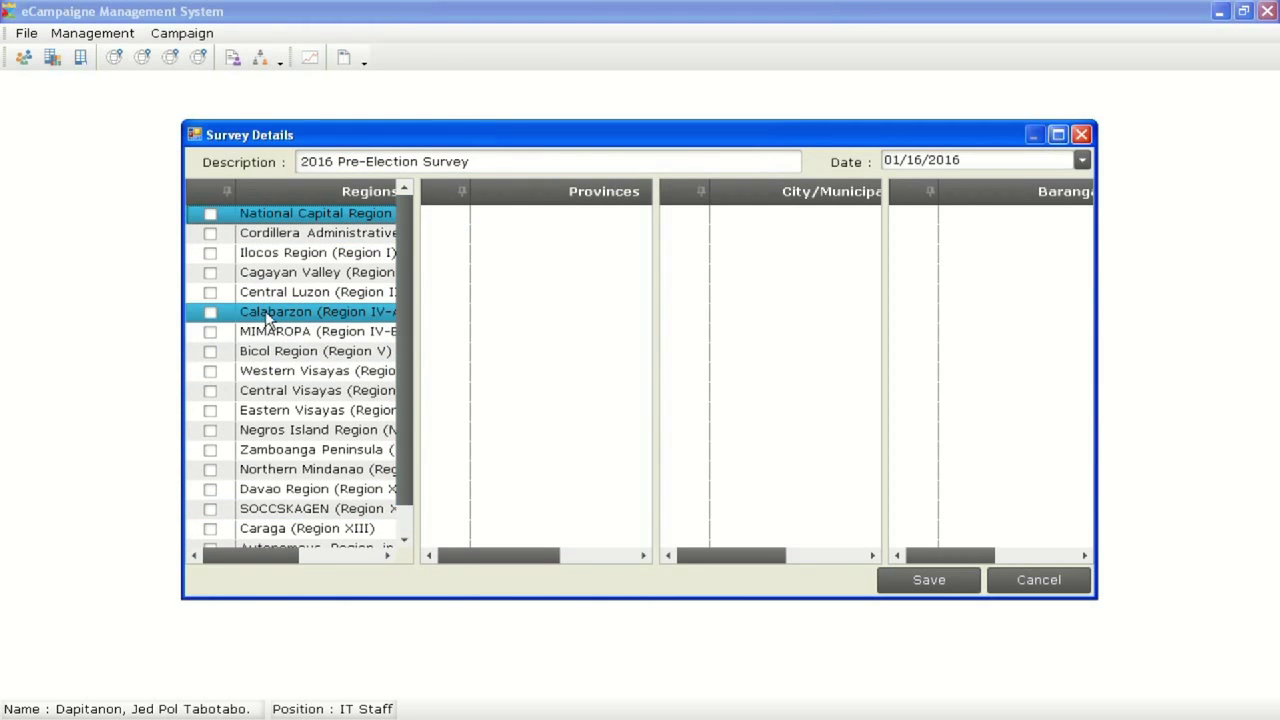
pyautogui.click(211, 491)
pyautogui.click(446, 215)
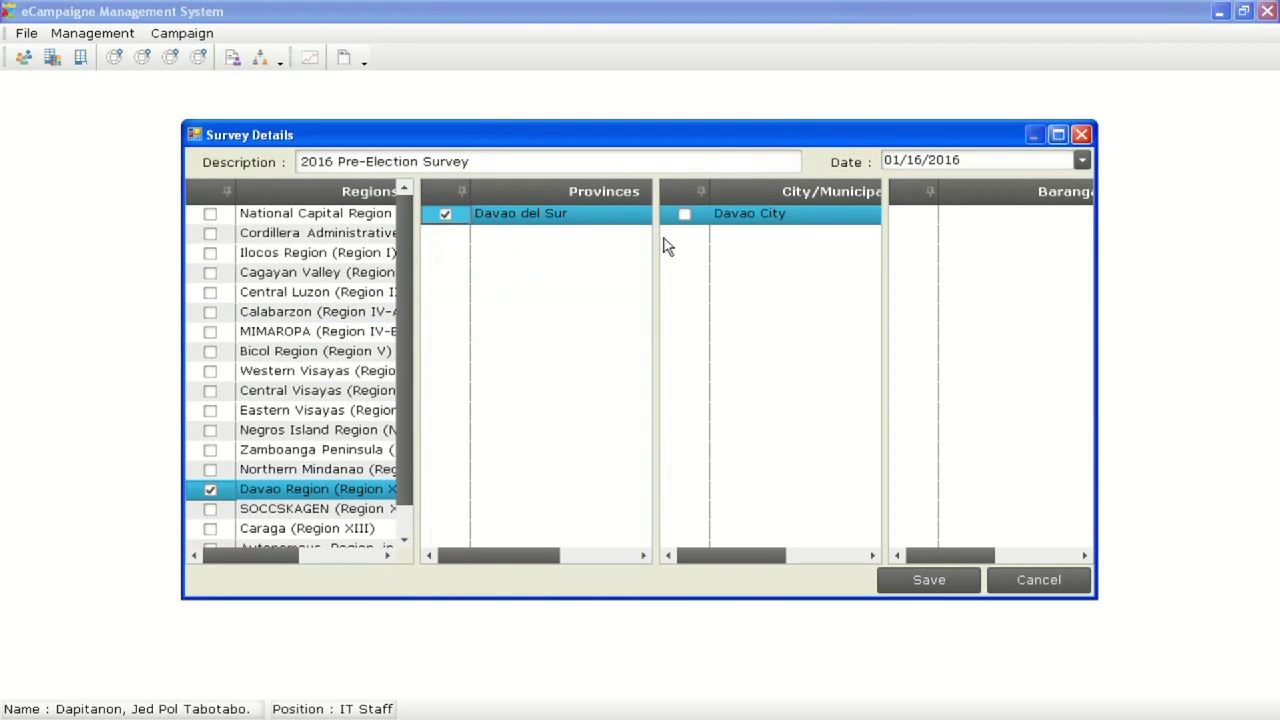
pyautogui.click(684, 215)
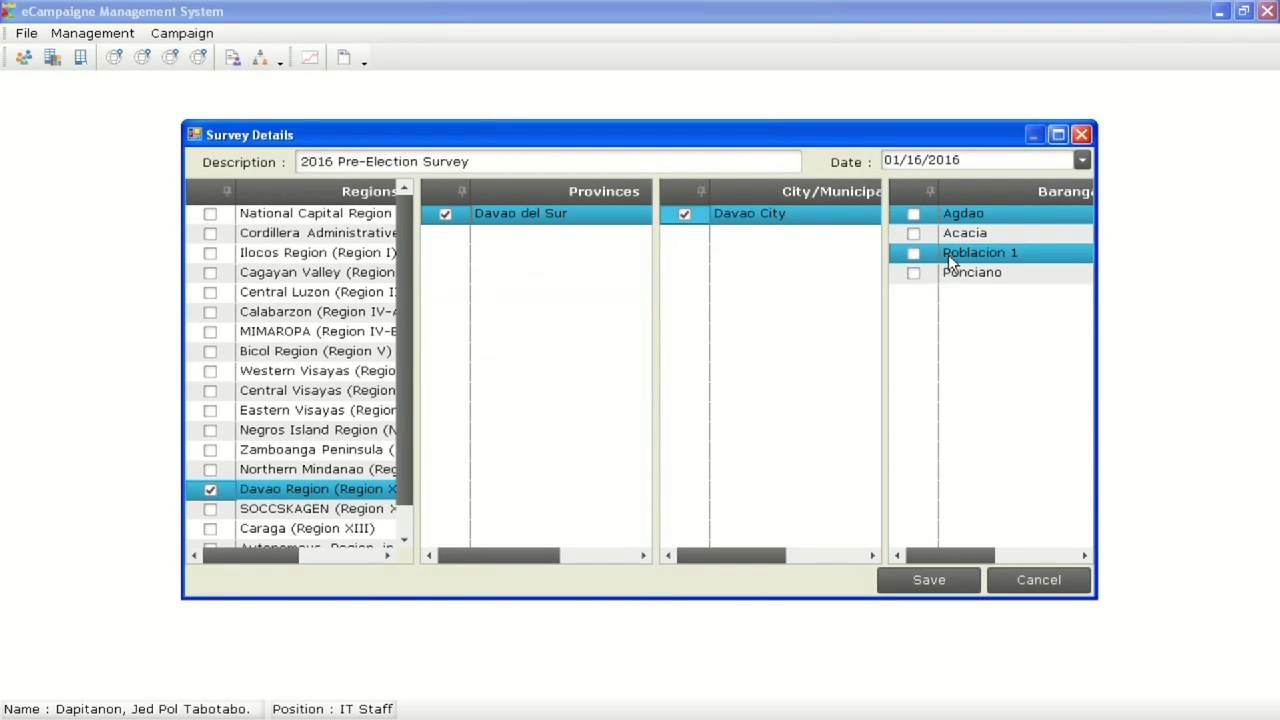
pyautogui.click(913, 256)
pyautogui.click(914, 273)
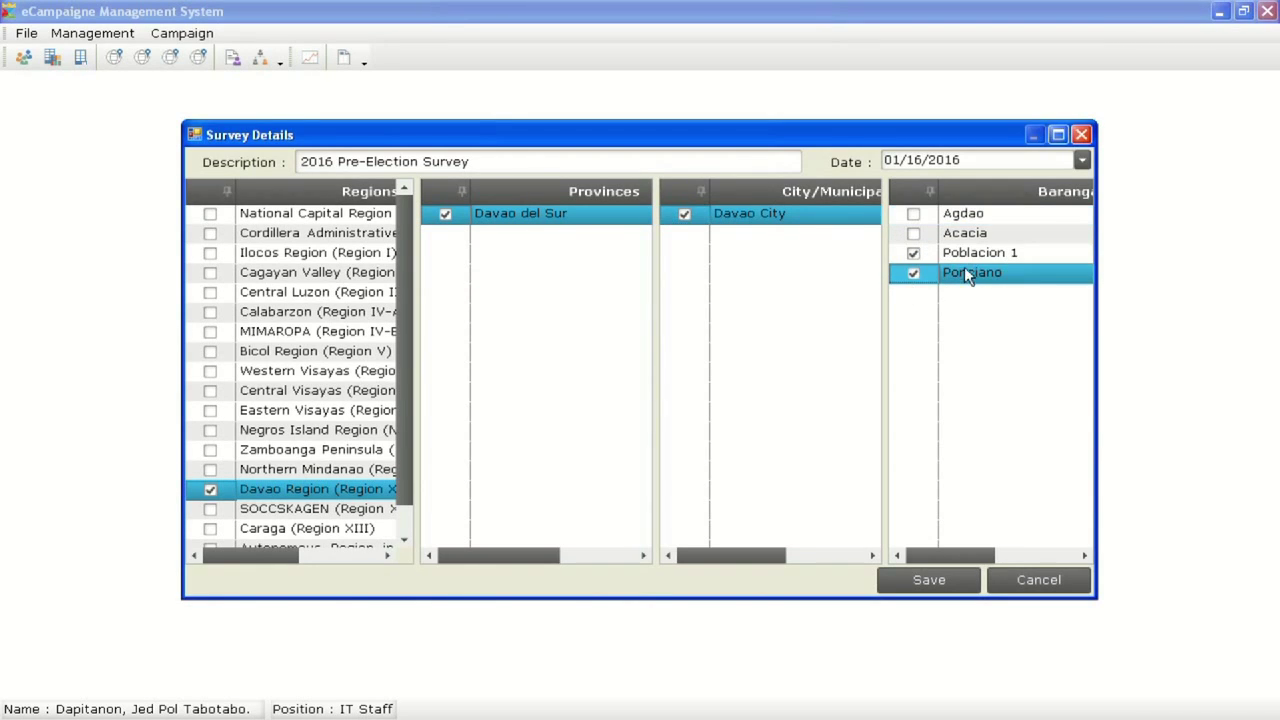
pyautogui.click(932, 580)
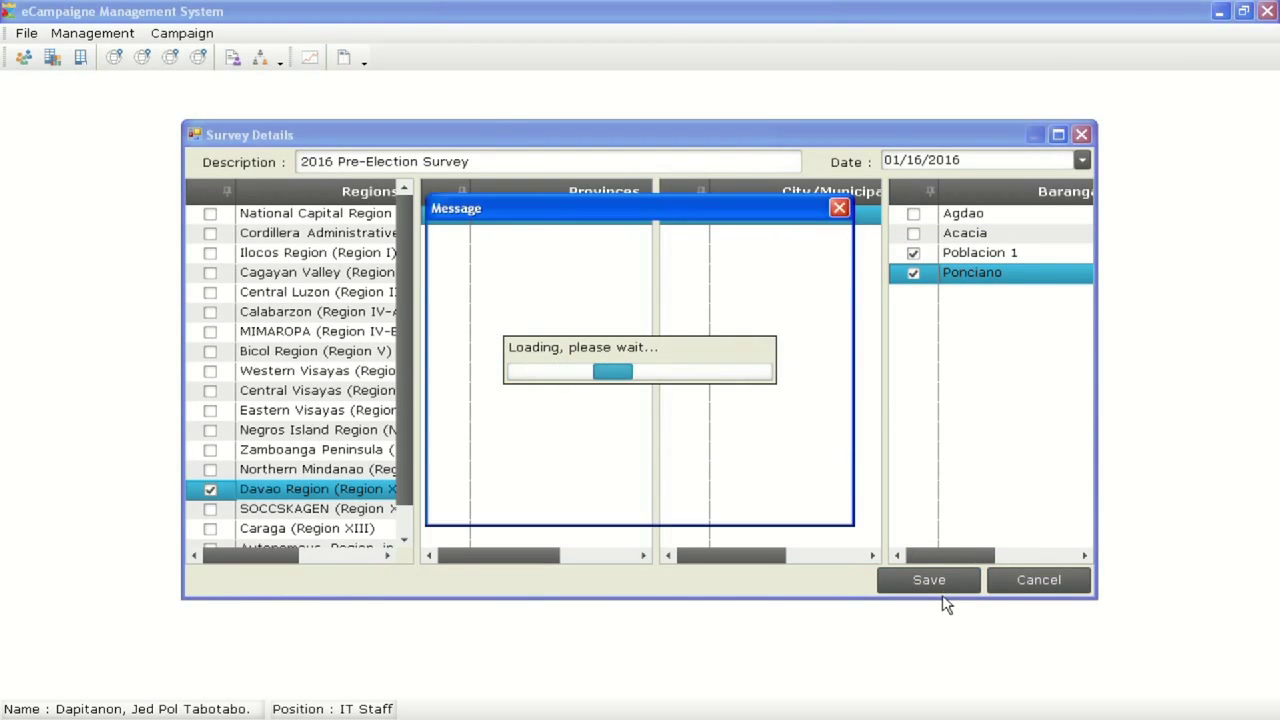
pyautogui.click(686, 494)
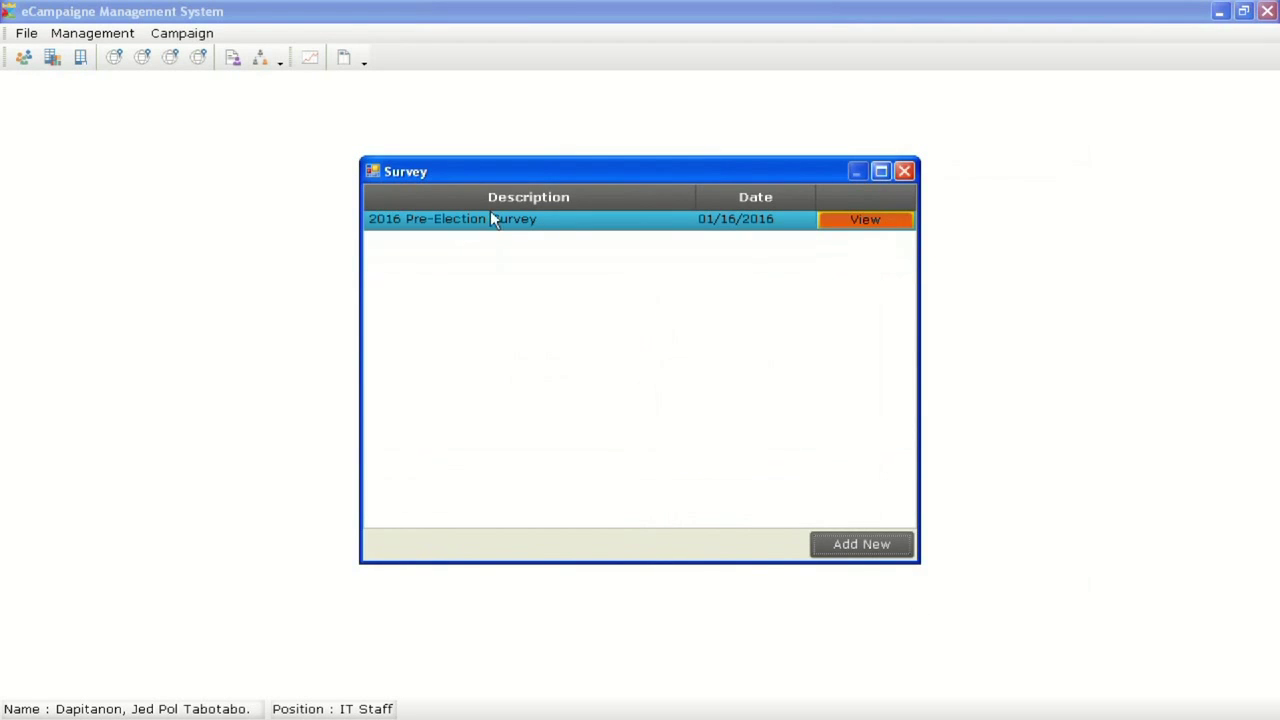
# Open the survey's board, browse candidates, voters, precinct totals, pivot, chart and leaders, then return to Filter
pyautogui.click(843, 224)
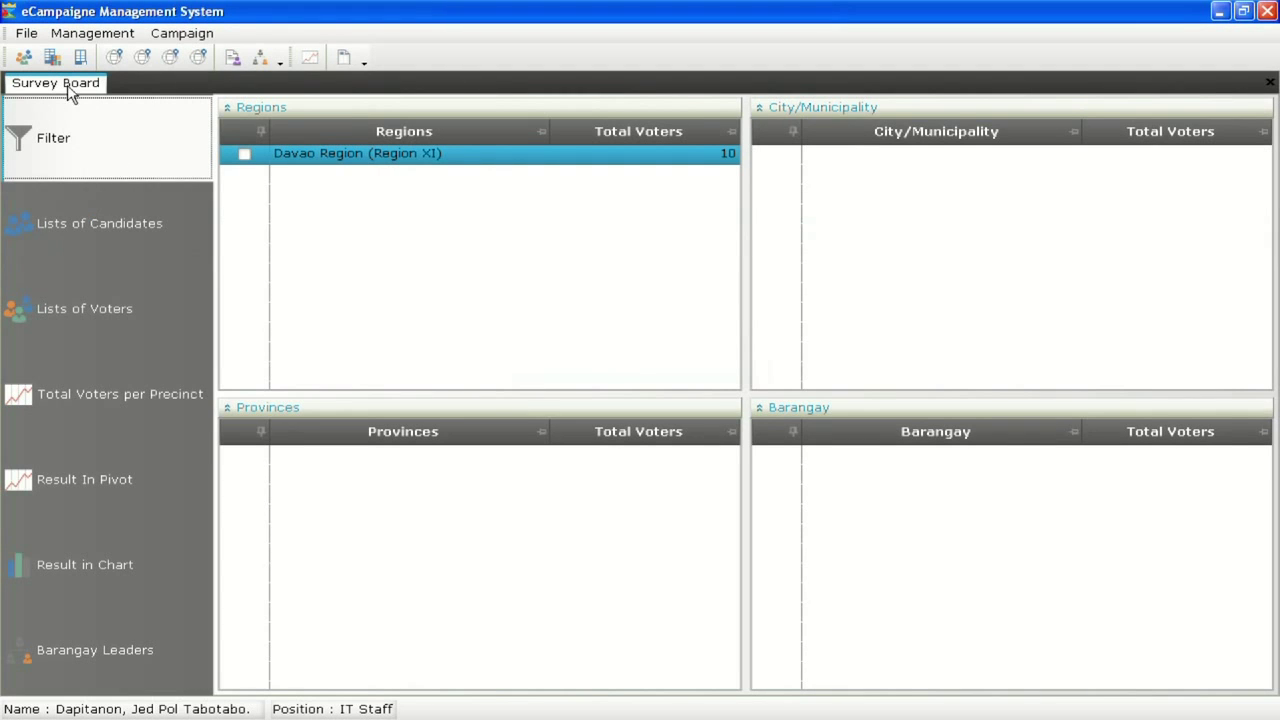
pyautogui.click(103, 205)
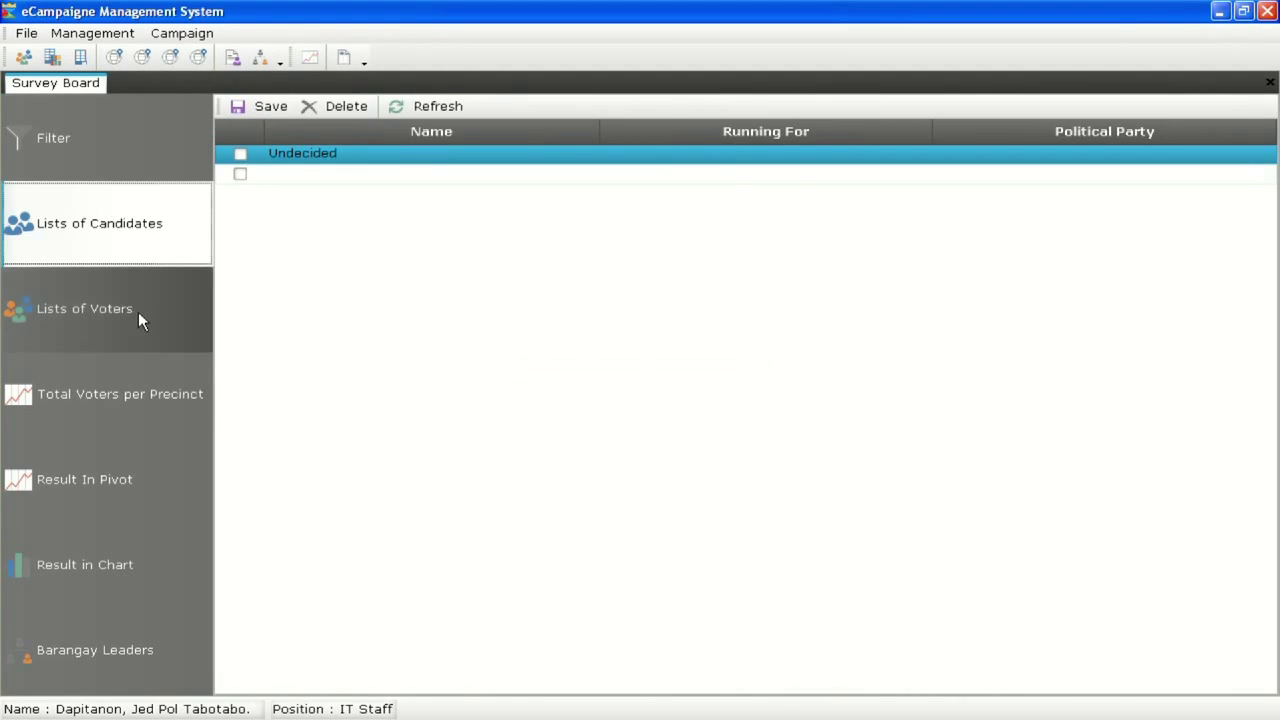
pyautogui.click(125, 335)
pyautogui.click(95, 383)
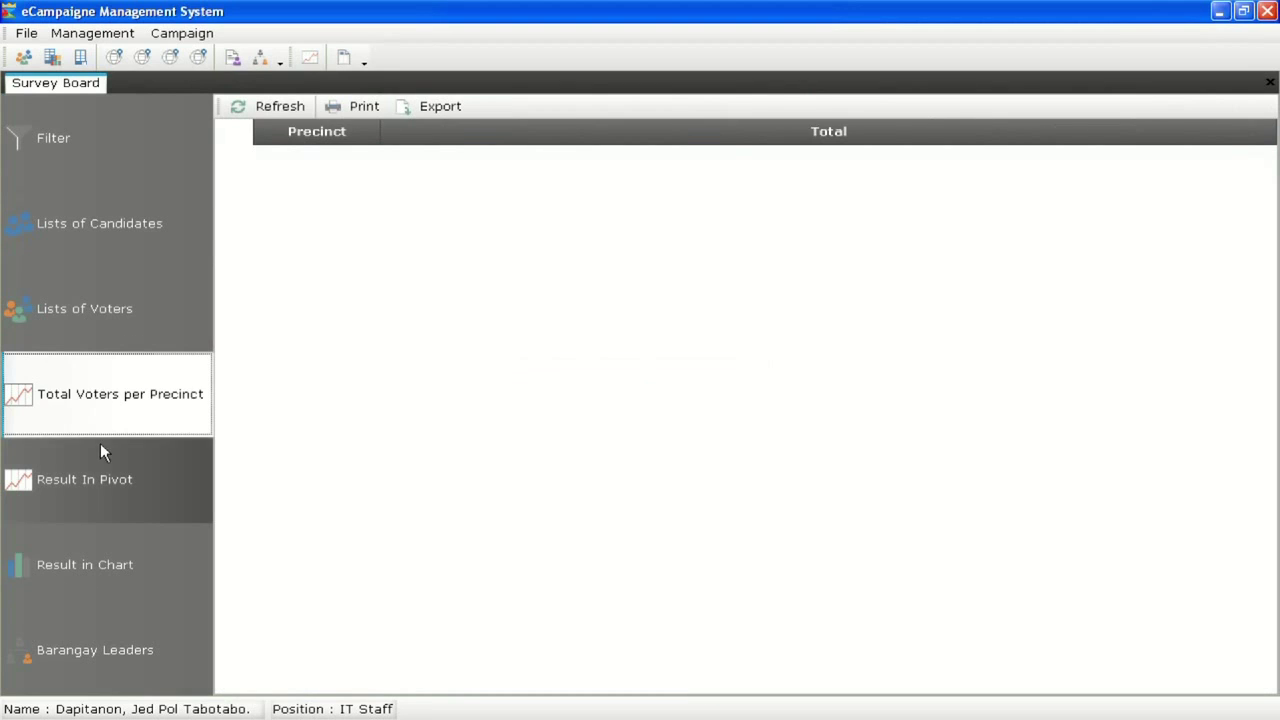
pyautogui.click(96, 480)
pyautogui.click(102, 565)
pyautogui.click(112, 633)
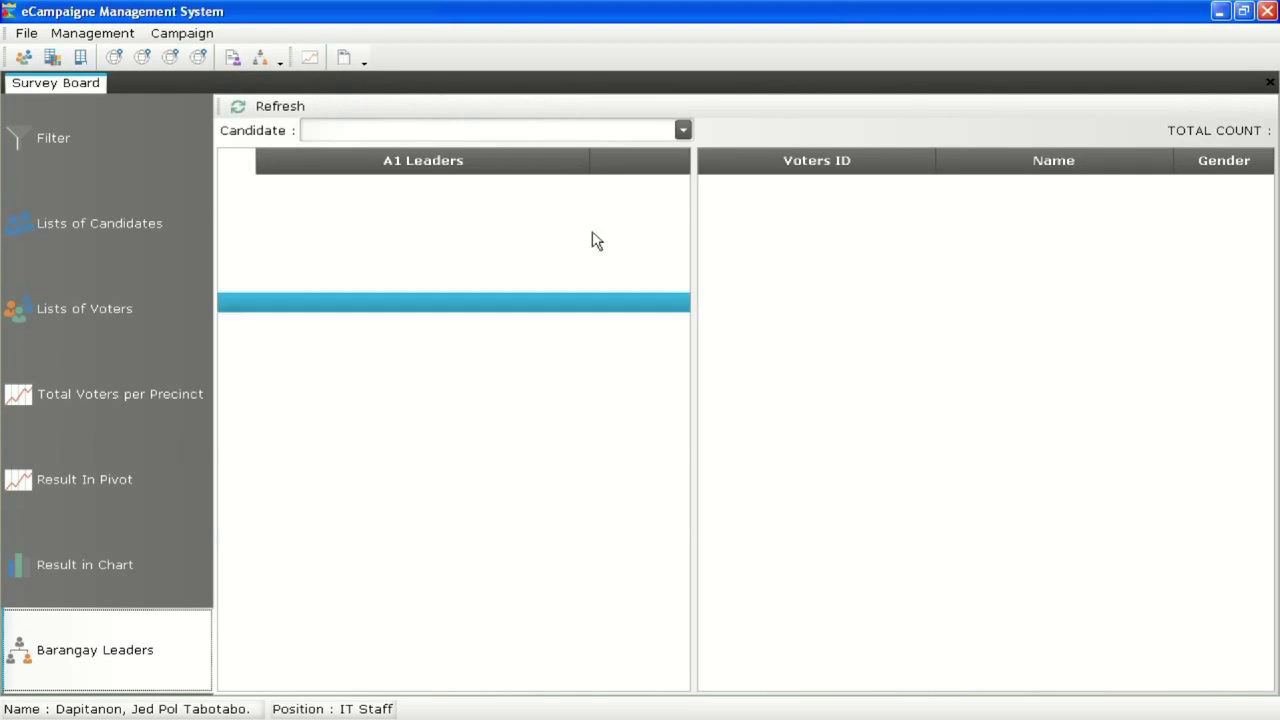
pyautogui.click(57, 157)
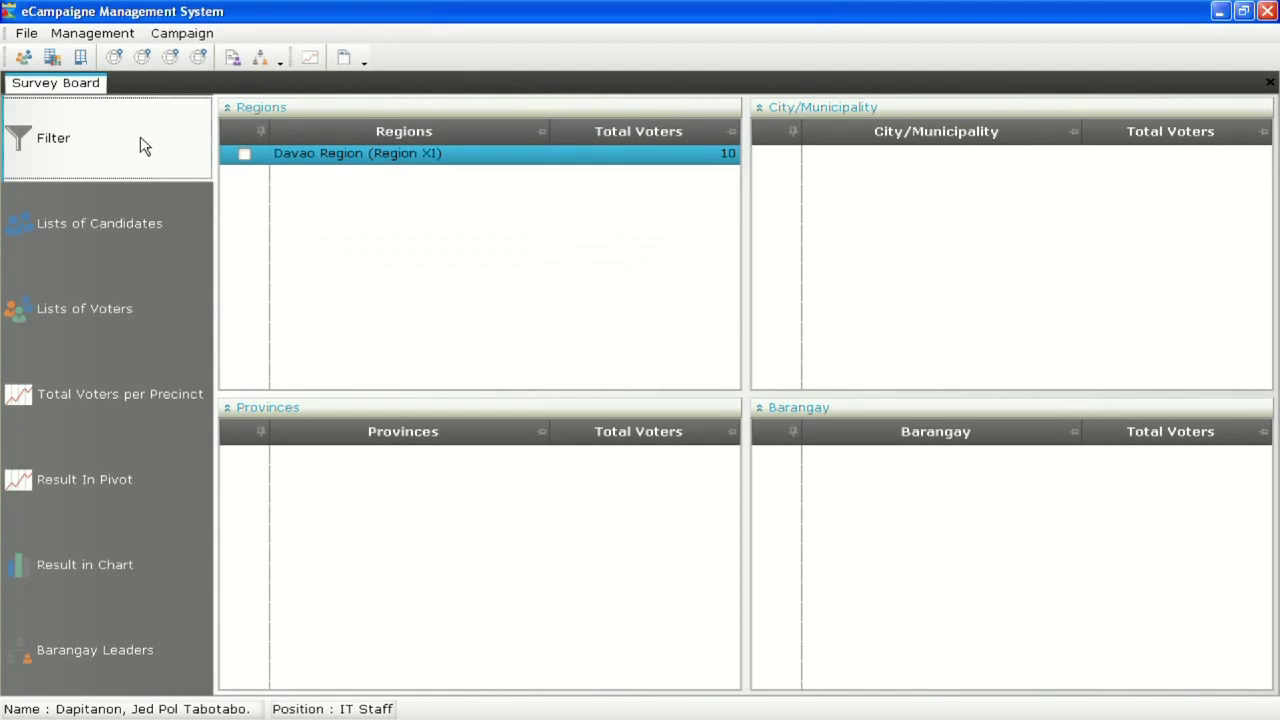
# Filter tallies through Davao Region, Davao del Sur and Davao City down to Ponciano, then glance at candidates
pyautogui.click(244, 155)
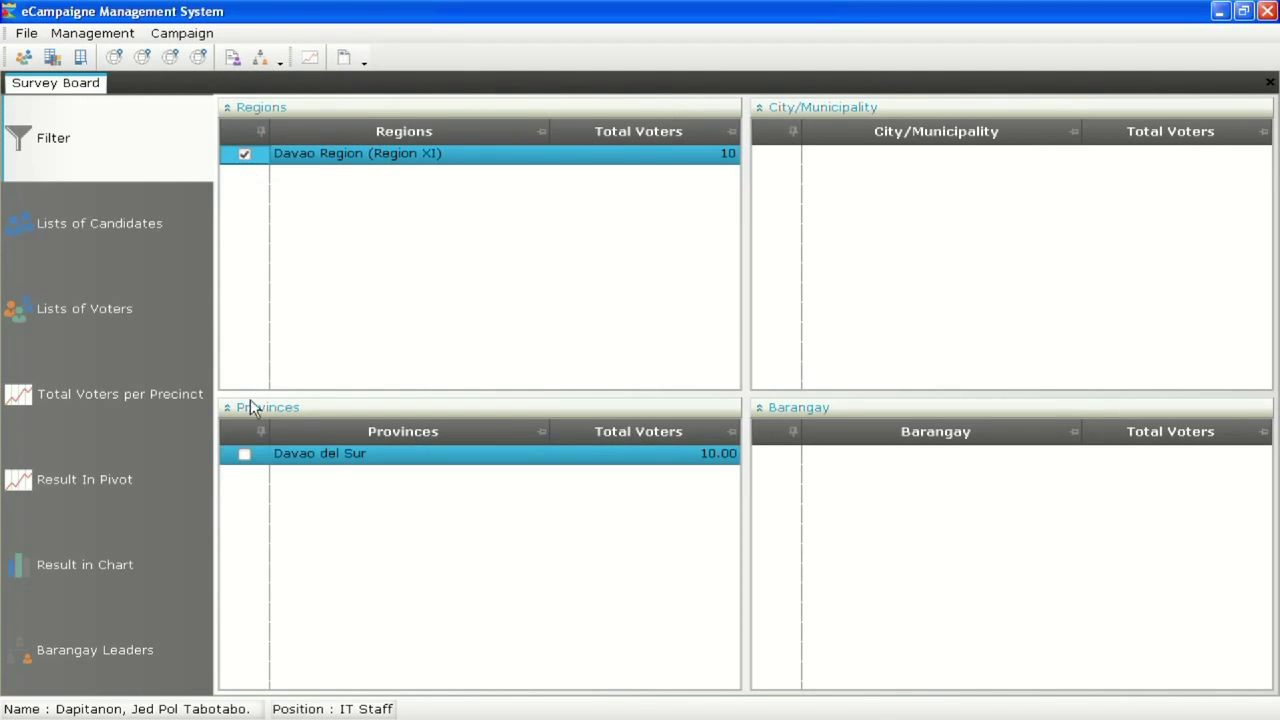
pyautogui.click(244, 453)
pyautogui.click(777, 154)
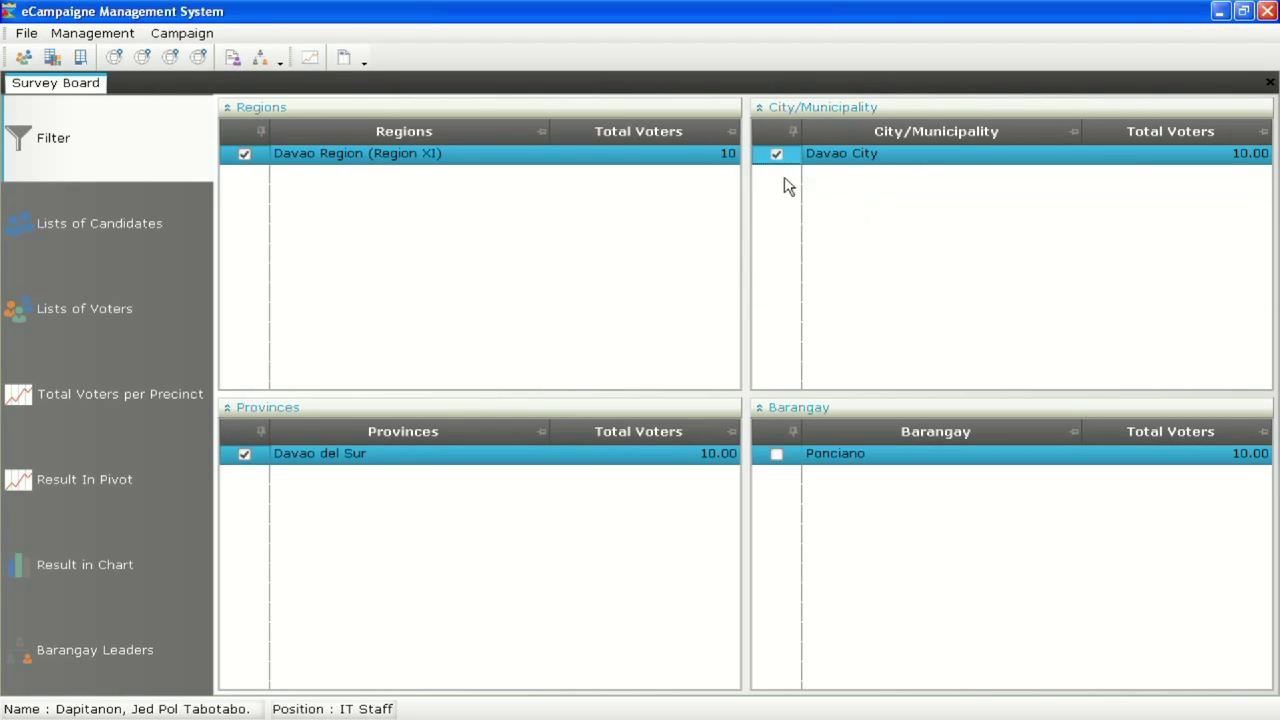
pyautogui.click(776, 455)
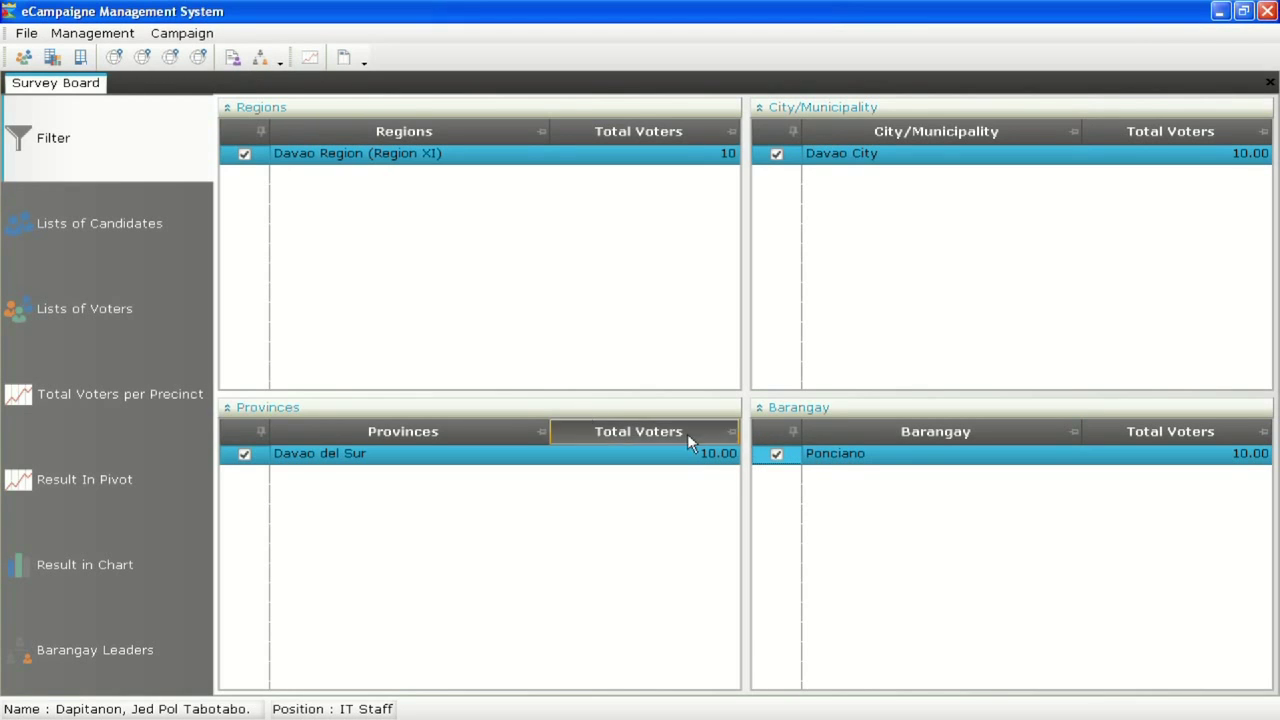
pyautogui.click(99, 220)
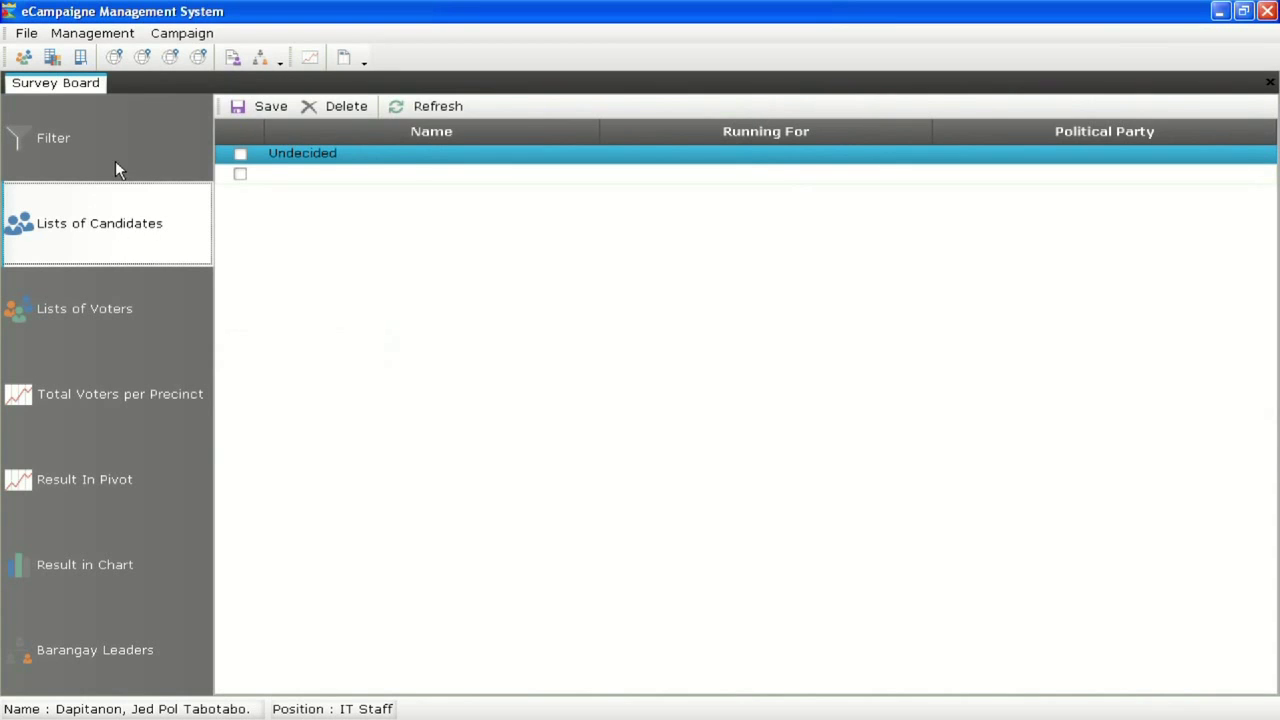
pyautogui.click(117, 163)
pyautogui.rightClick(72, 92)
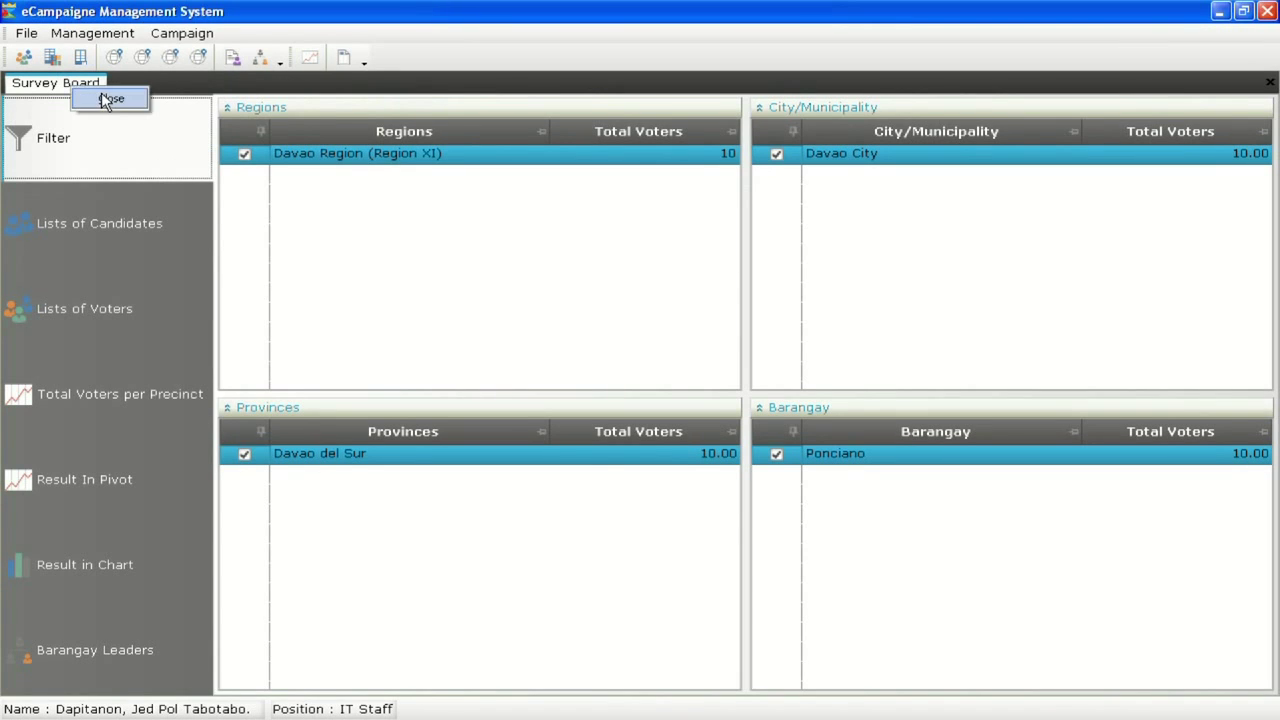
pyautogui.click(105, 98)
pyautogui.click(182, 33)
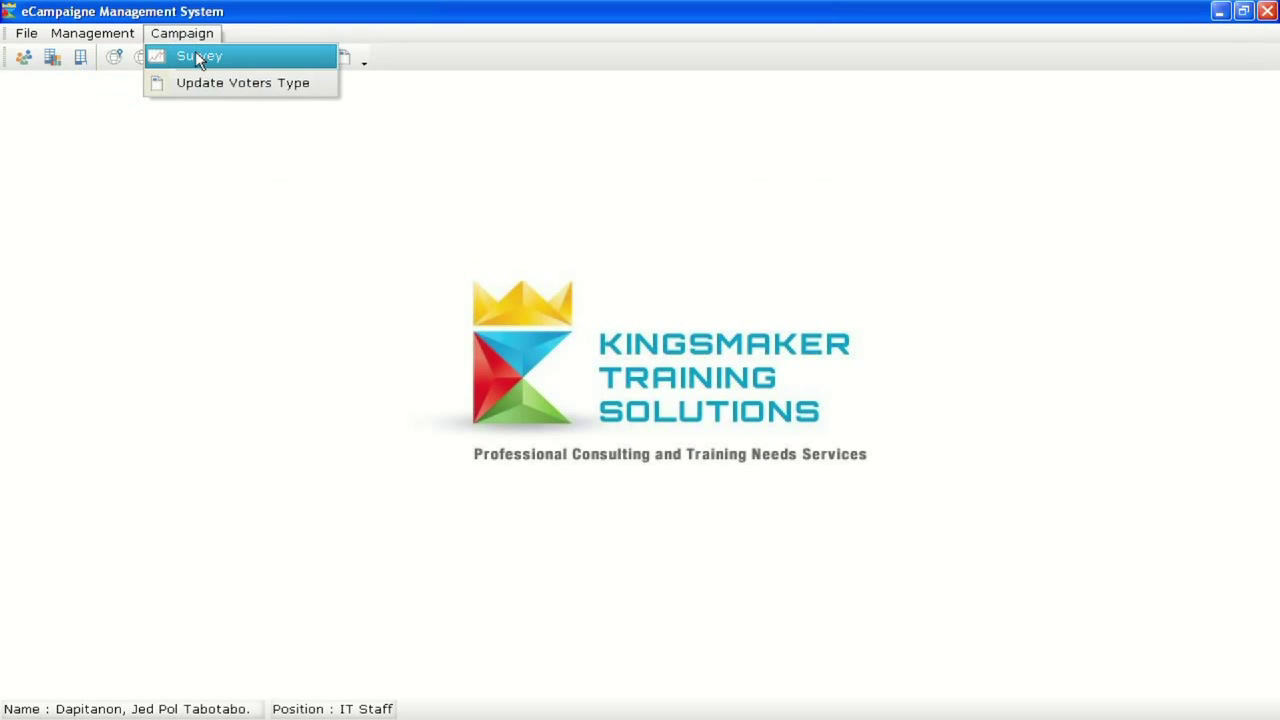
pyautogui.click(196, 54)
pyautogui.click(840, 225)
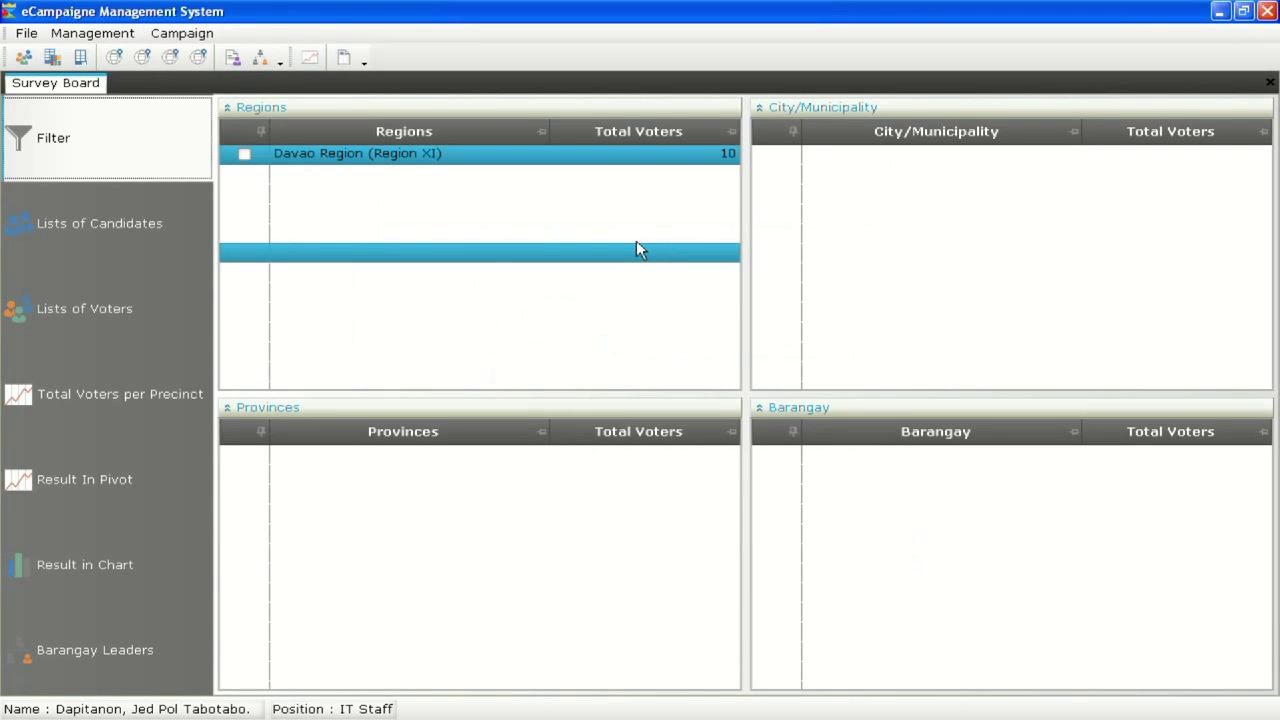
pyautogui.click(244, 153)
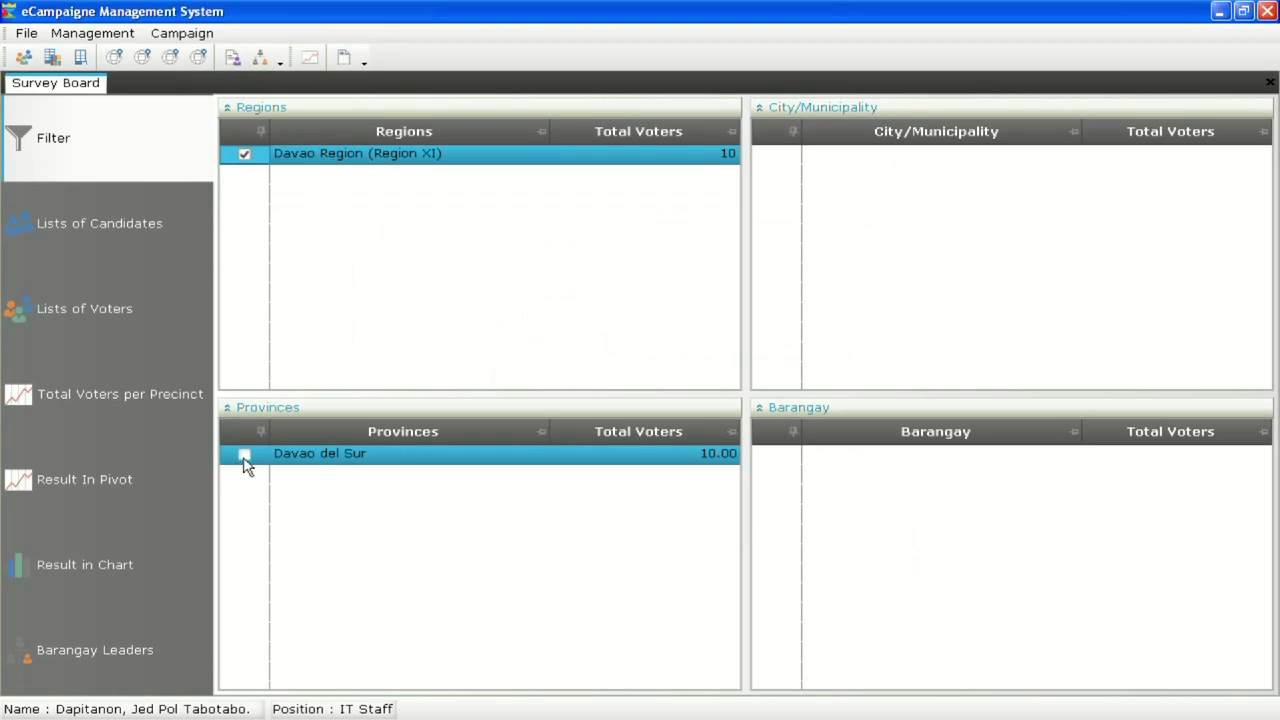
pyautogui.click(244, 454)
pyautogui.click(776, 154)
pyautogui.click(776, 454)
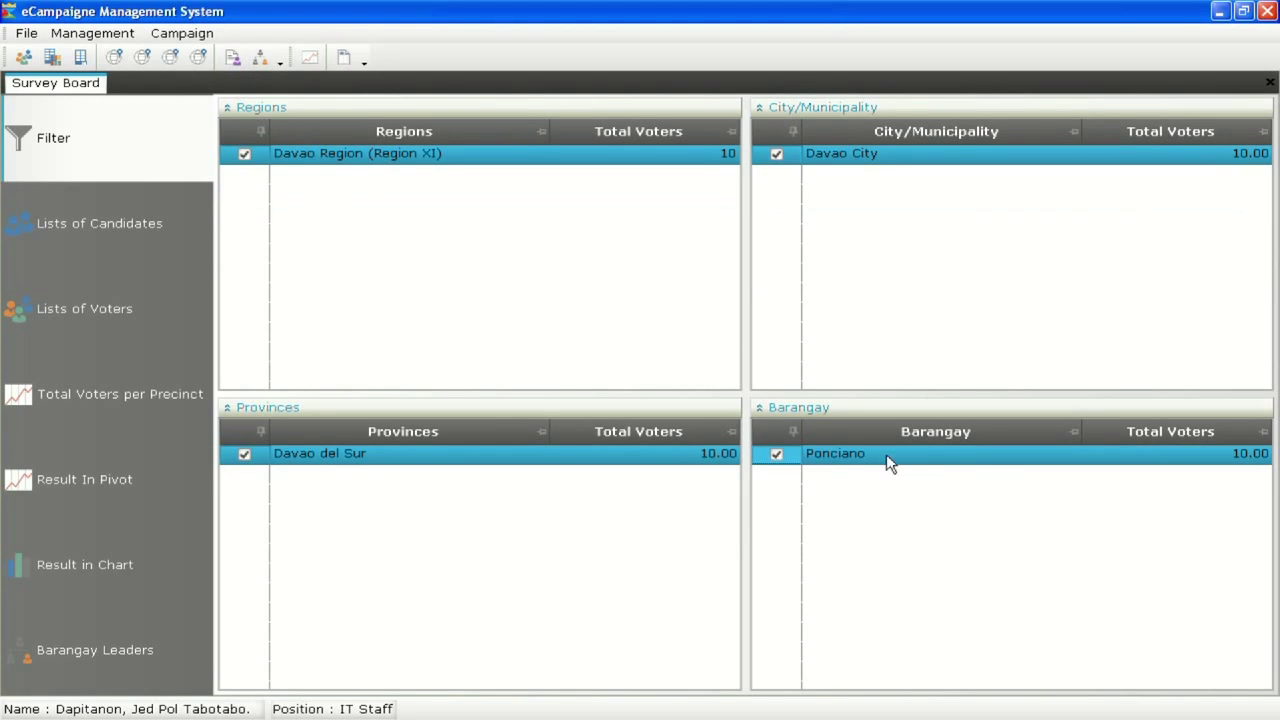
# Add the two candidates' names to the survey's candidate list
pyautogui.click(152, 240)
pyautogui.click(290, 178)
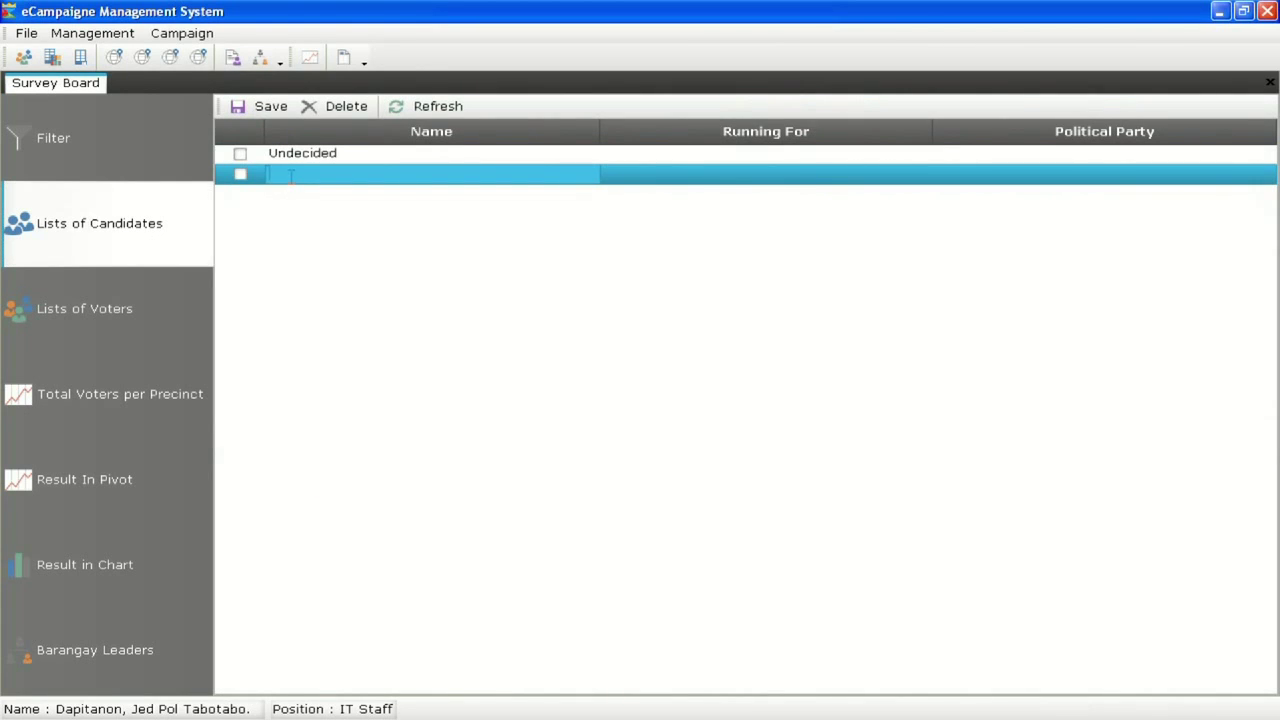
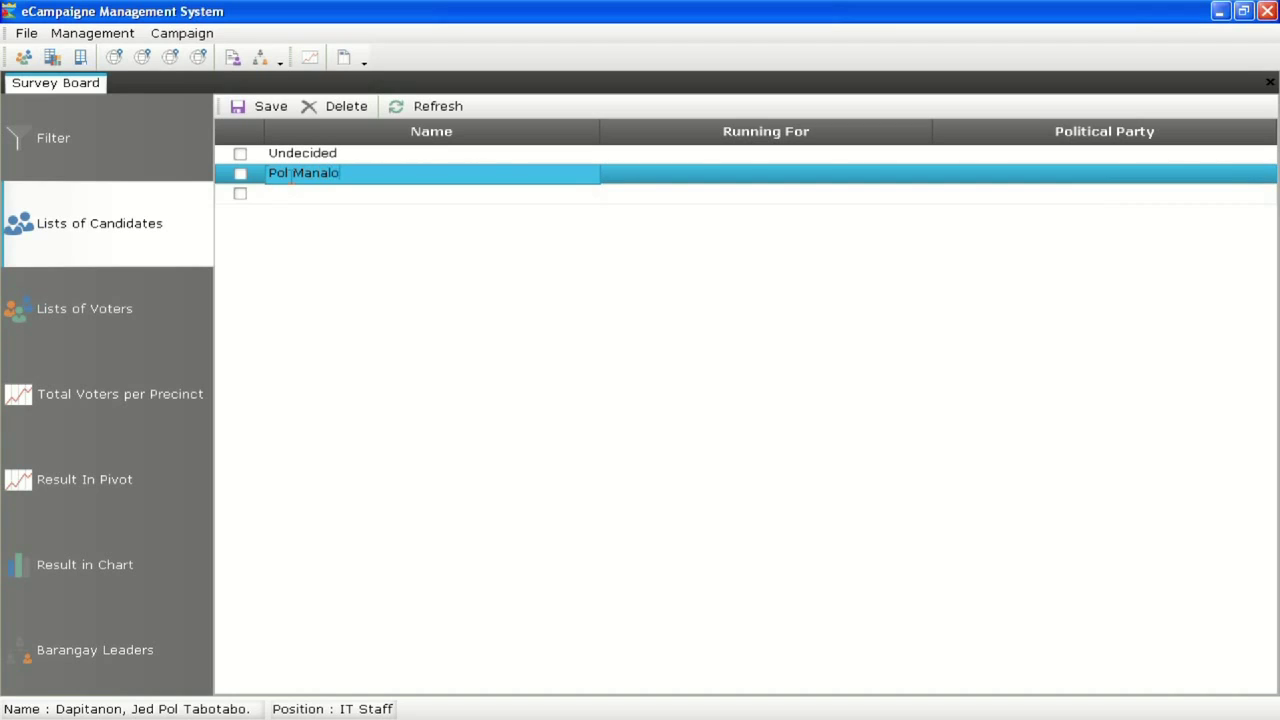
pyautogui.click(296, 196)
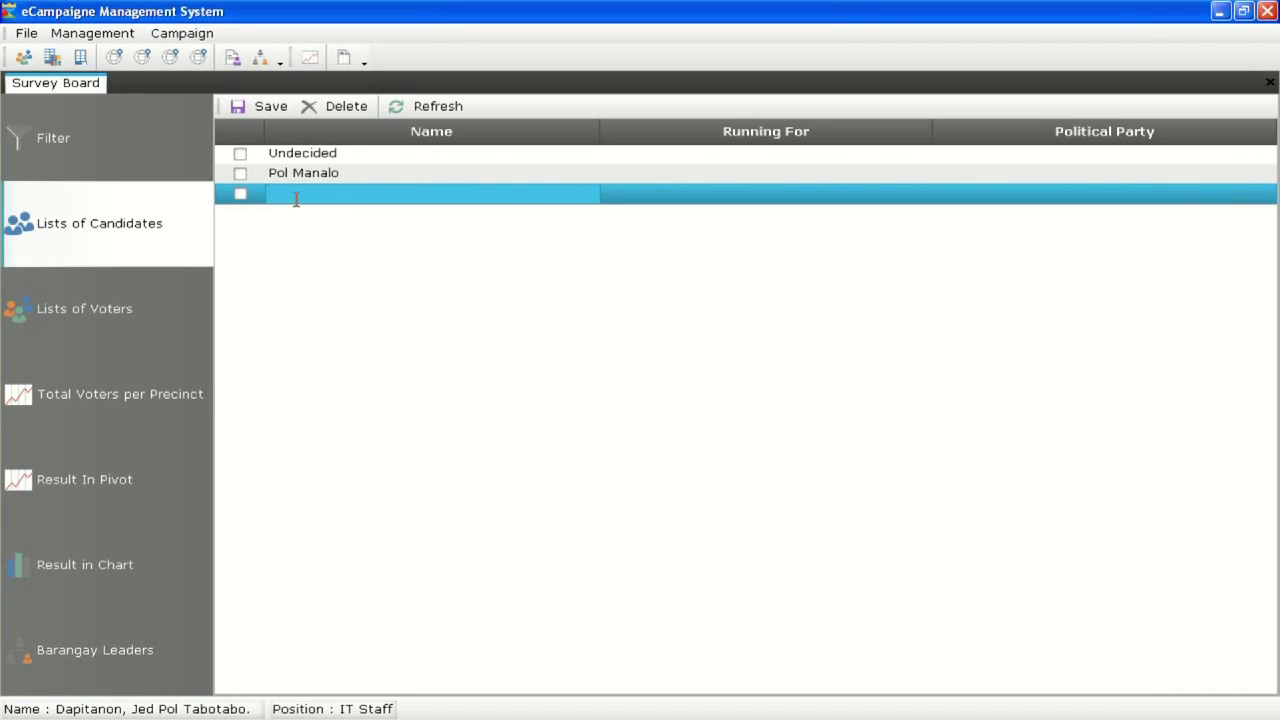
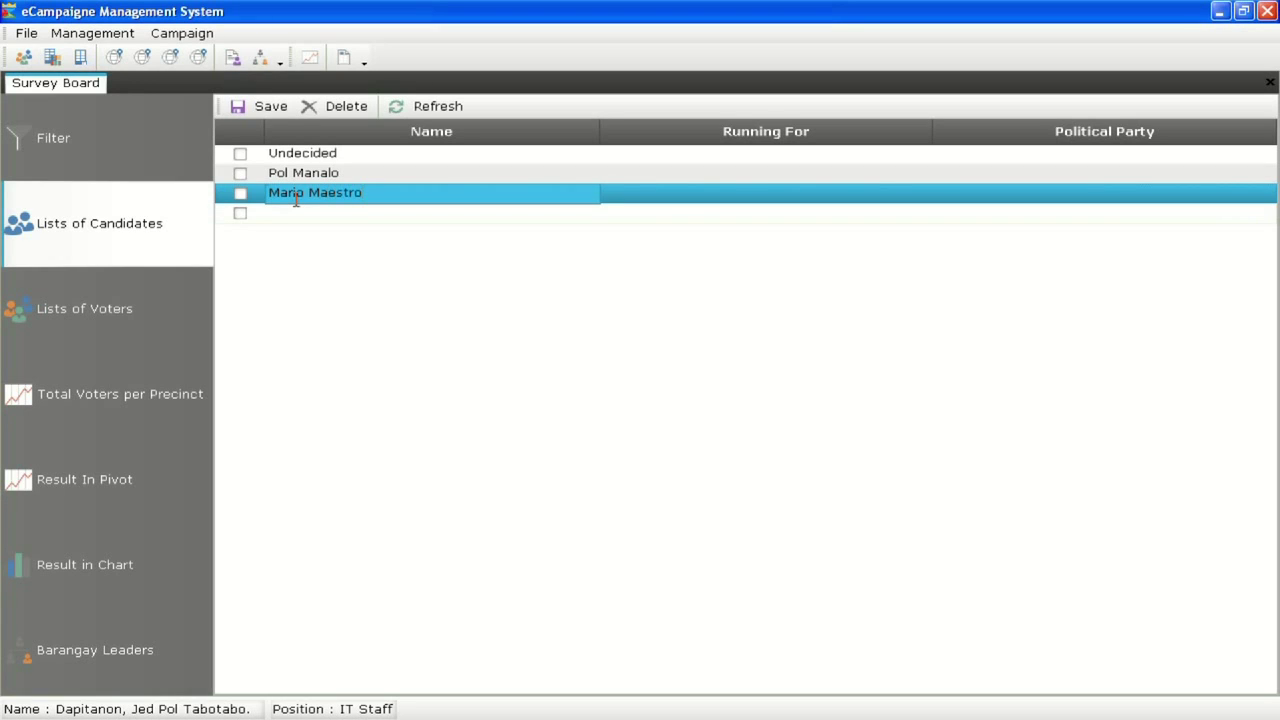
# Set both candidates' office to Mayor with parties UNA and LP, and save the list
pyautogui.click(660, 180)
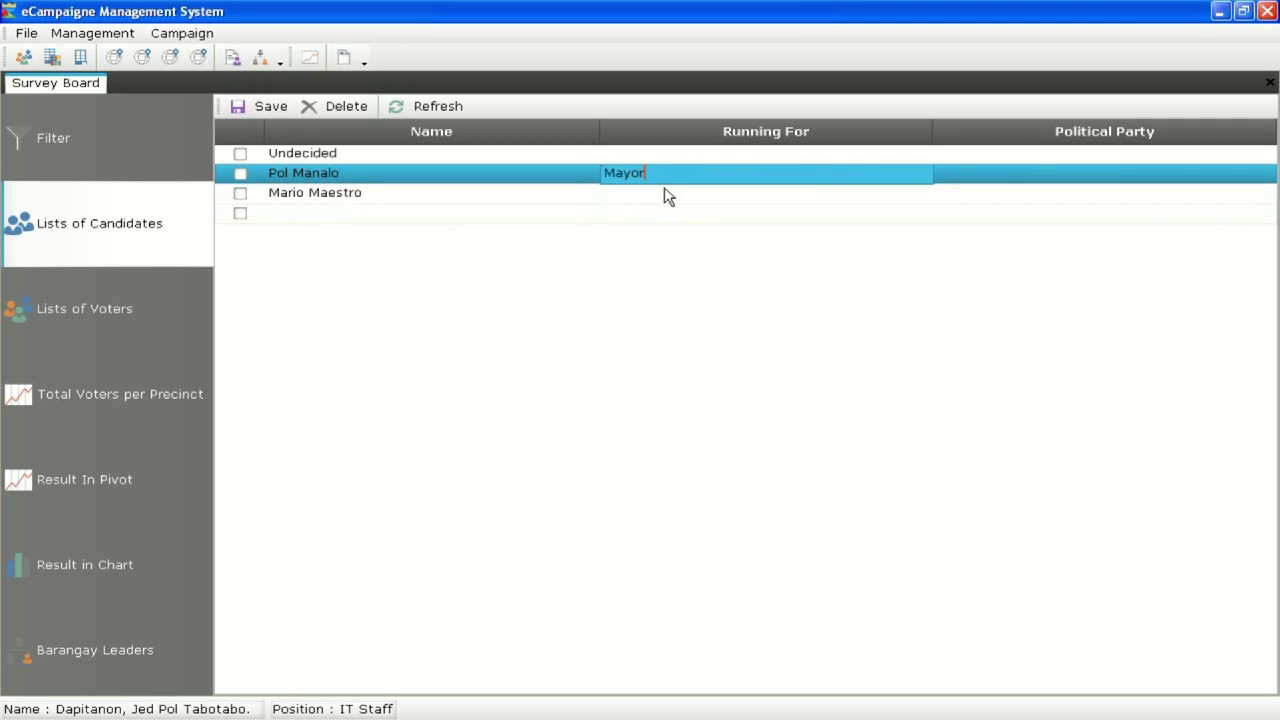
pyautogui.click(668, 193)
pyautogui.write('Mayor')
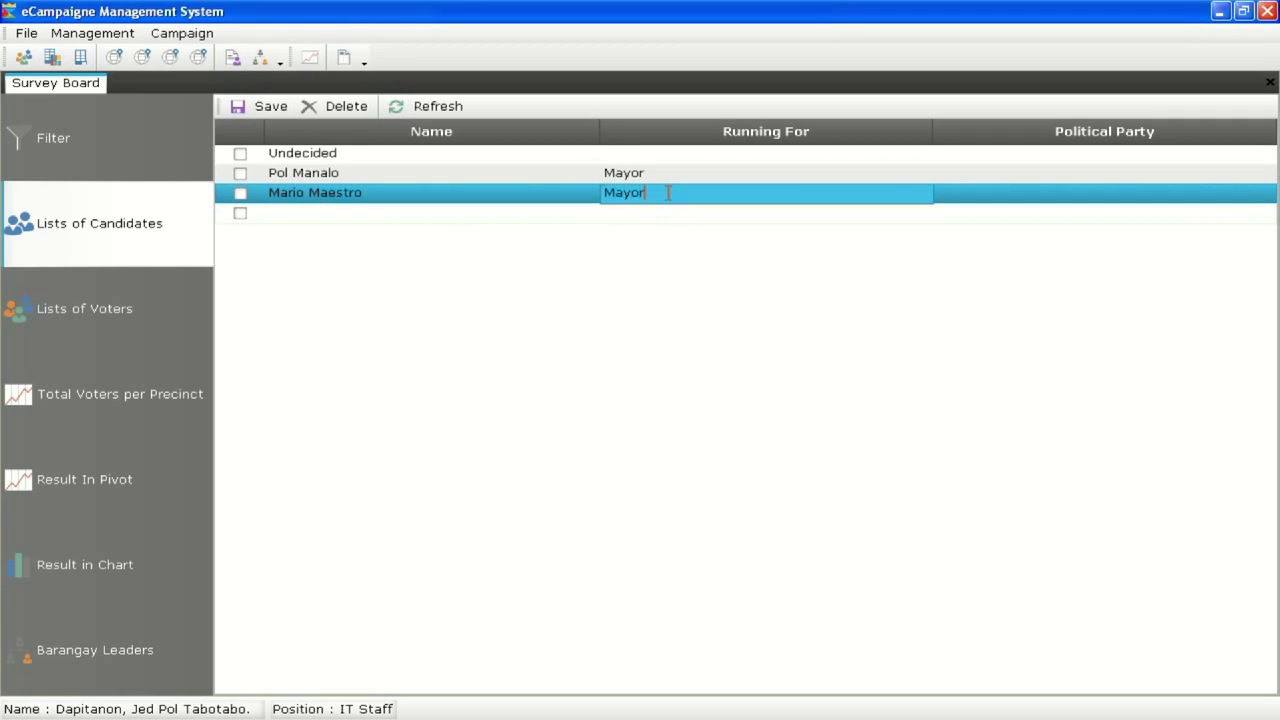
pyautogui.click(983, 172)
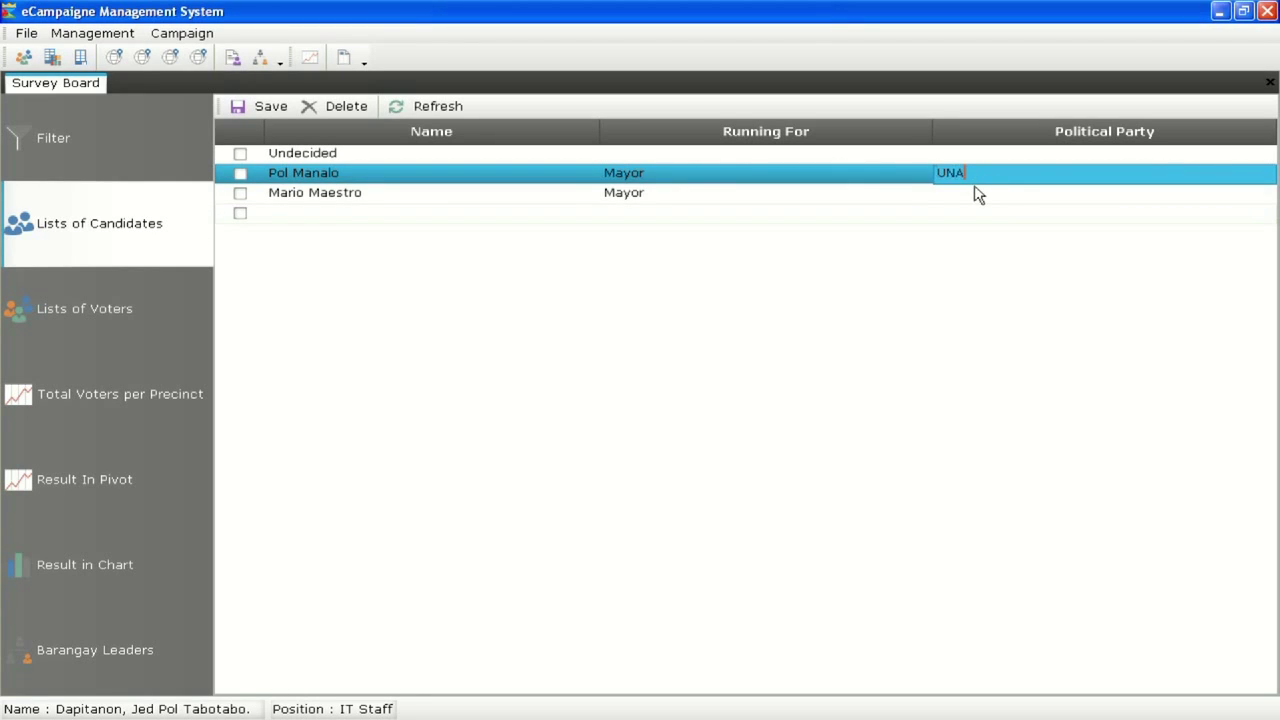
pyautogui.click(978, 193)
pyautogui.write('LP')
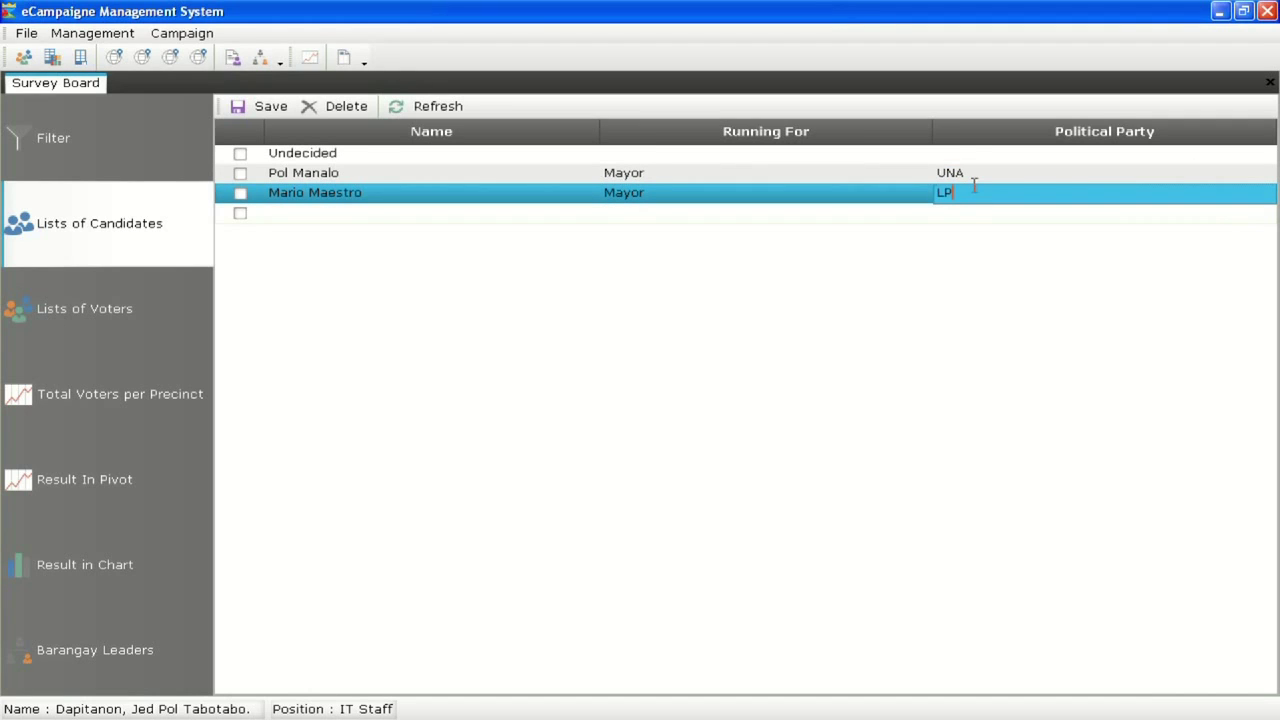
pyautogui.click(253, 109)
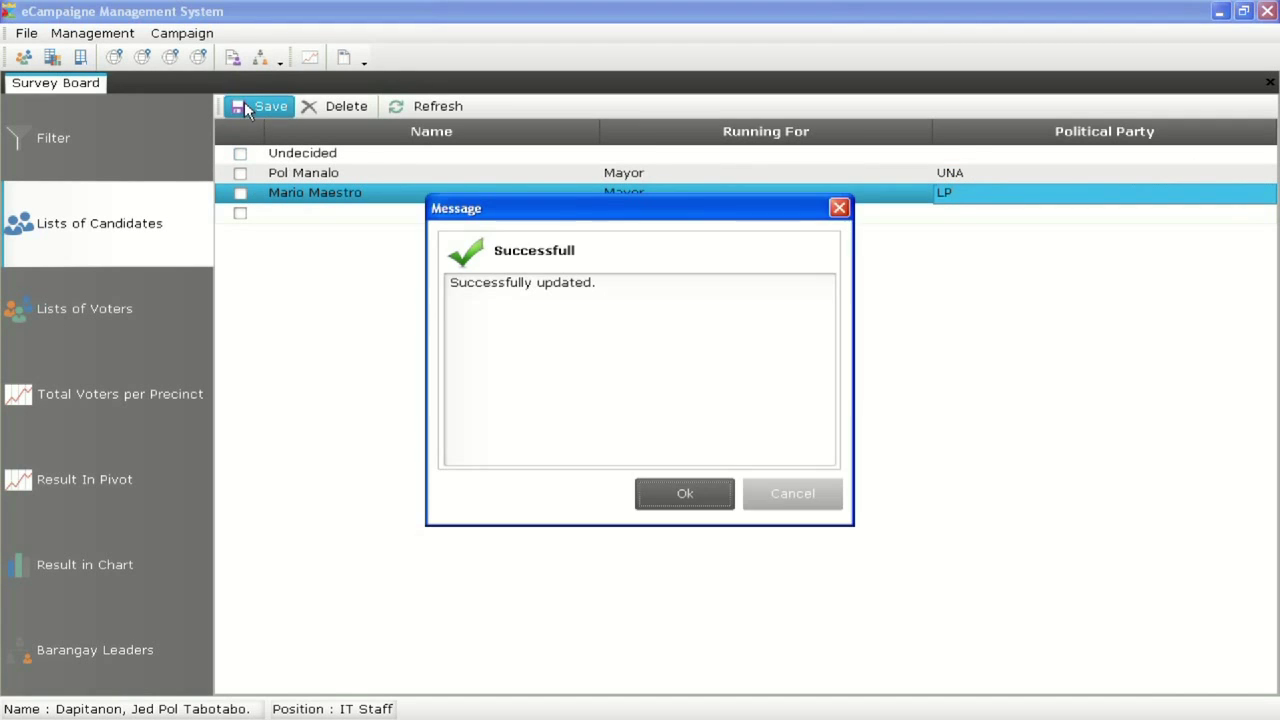
pyautogui.press('Return')
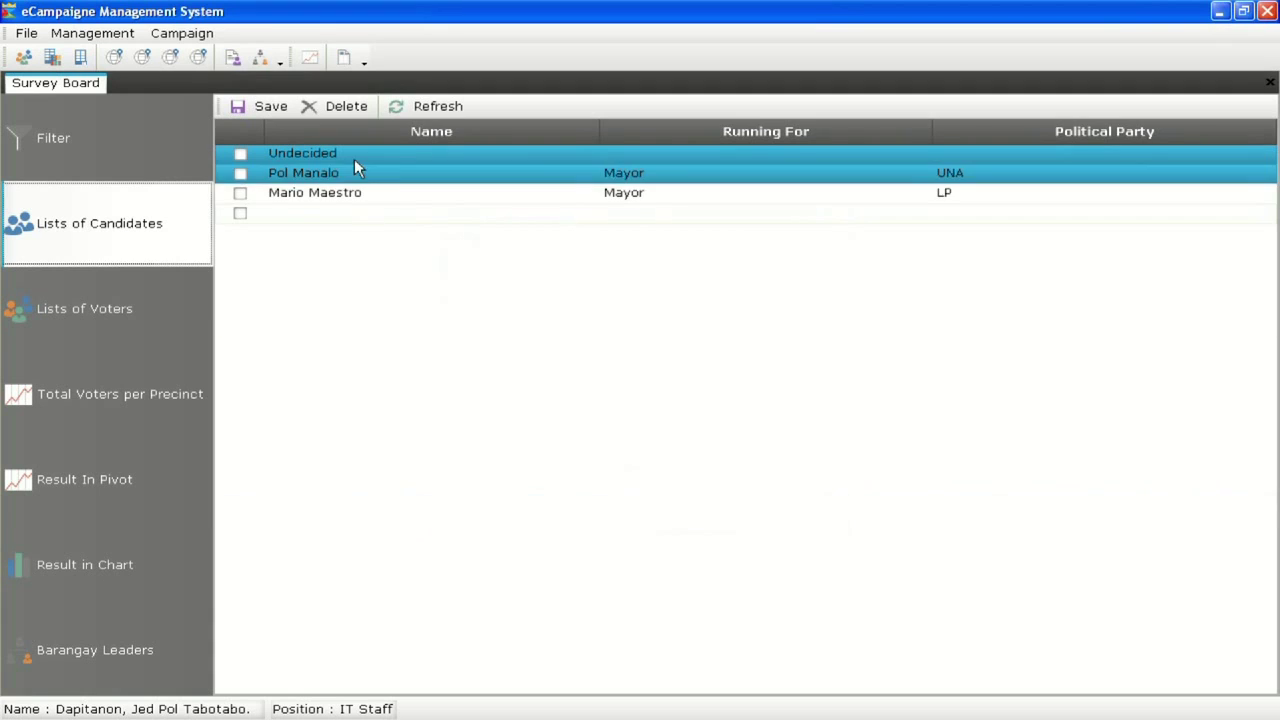
# Load and refresh the list of voters, scrolling through the ten Ponciano entries
pyautogui.click(63, 338)
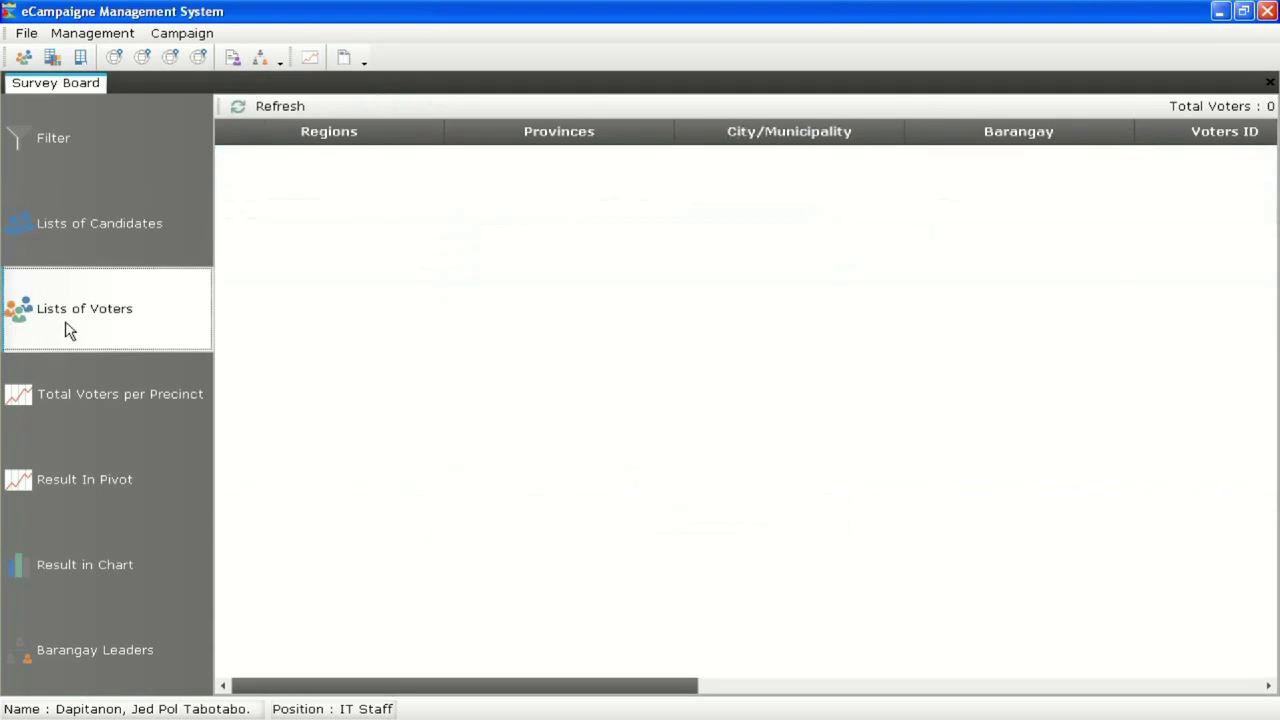
pyautogui.click(262, 103)
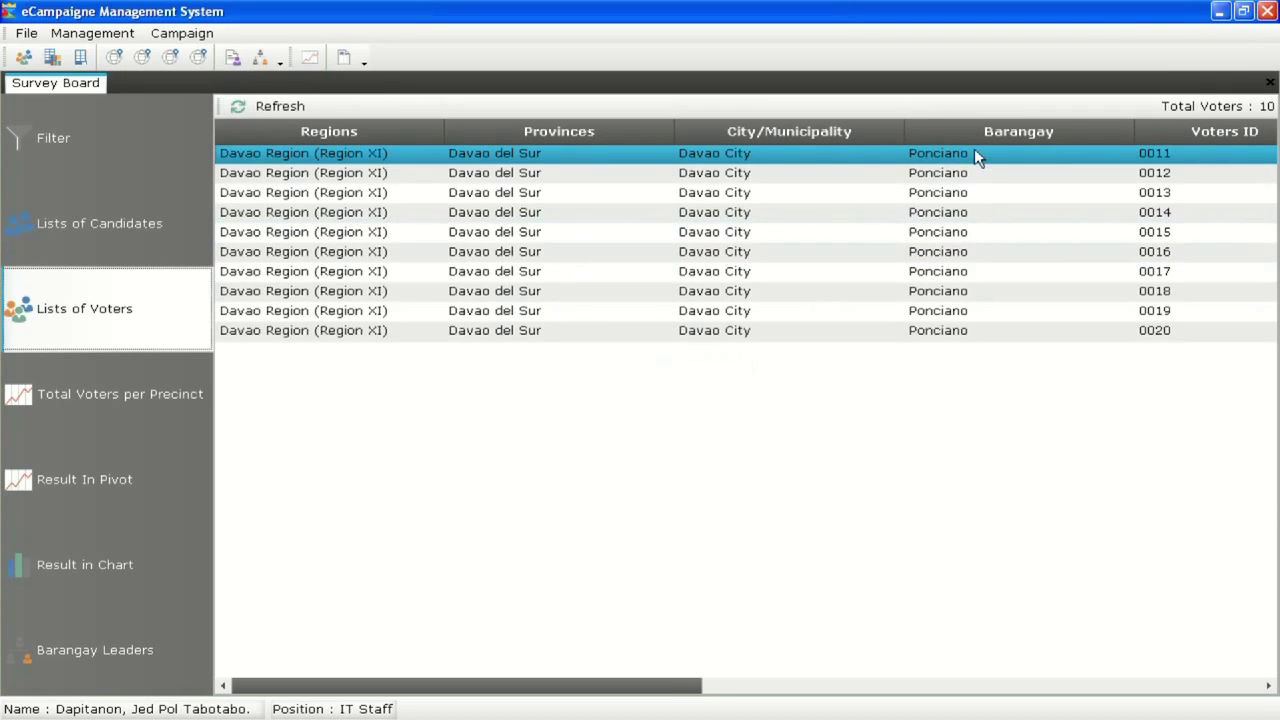
pyautogui.moveTo(580, 686)
pyautogui.mouseDown()
pyautogui.moveTo(1140, 703)
pyautogui.moveTo(600, 690)
pyautogui.mouseUp()
# Show the voter totals by region, province, city and barangay, after glancing at the candidate list
pyautogui.click(121, 154)
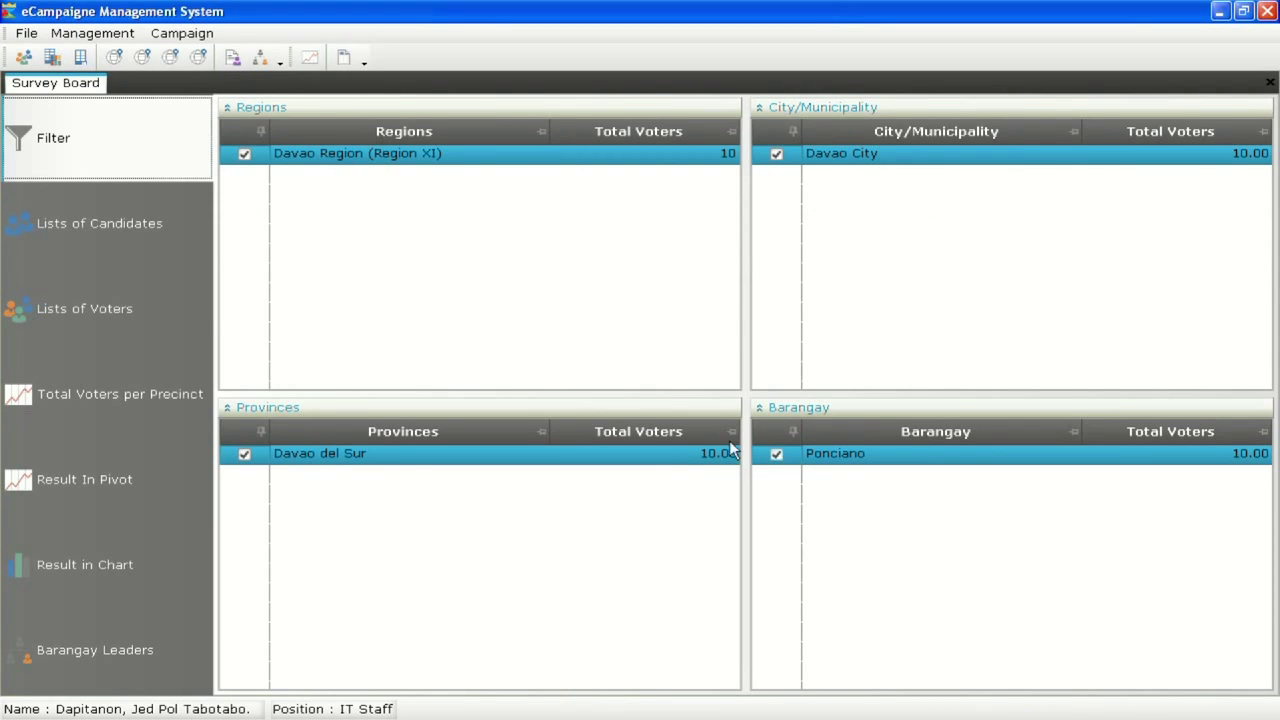
pyautogui.click(150, 232)
pyautogui.click(142, 310)
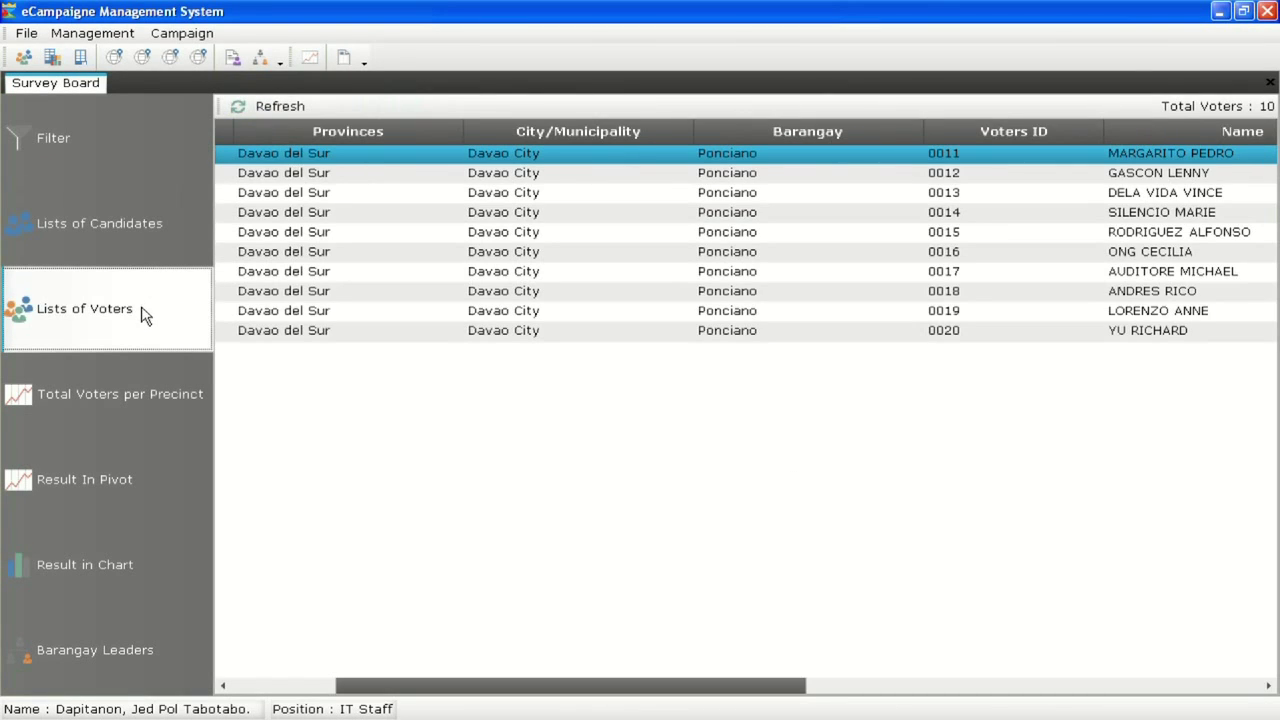
pyautogui.click(134, 223)
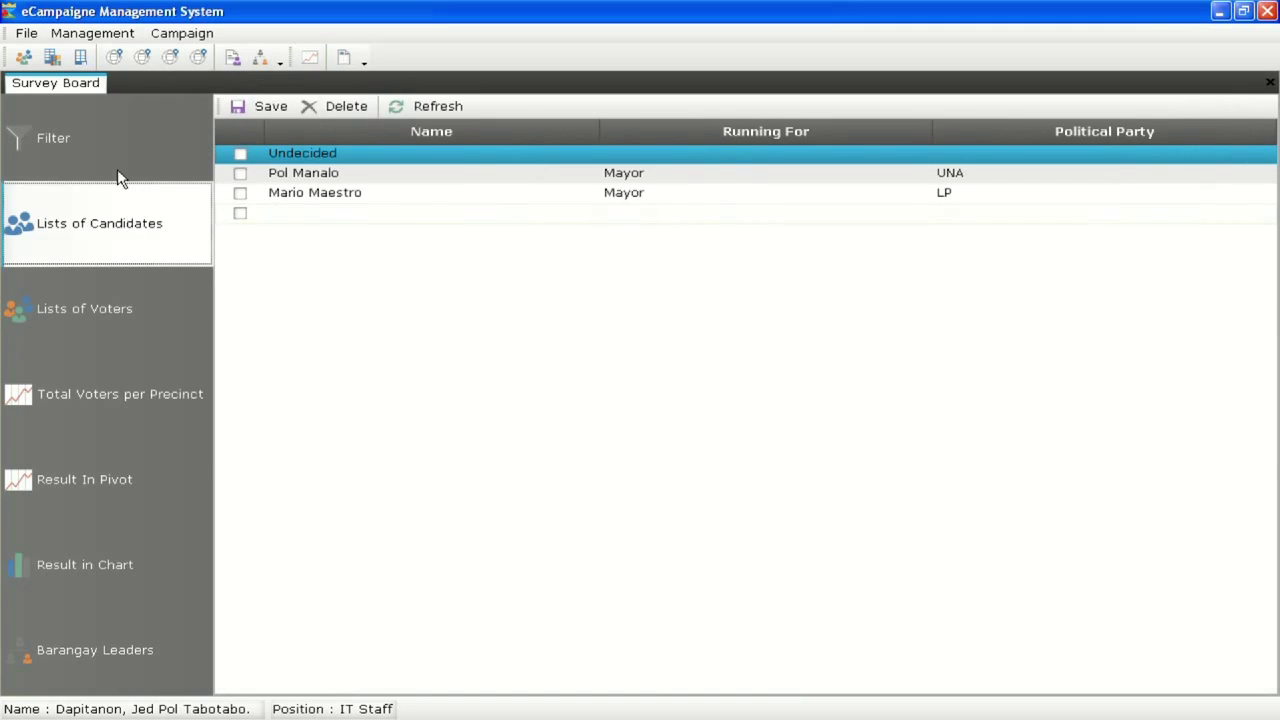
pyautogui.click(117, 169)
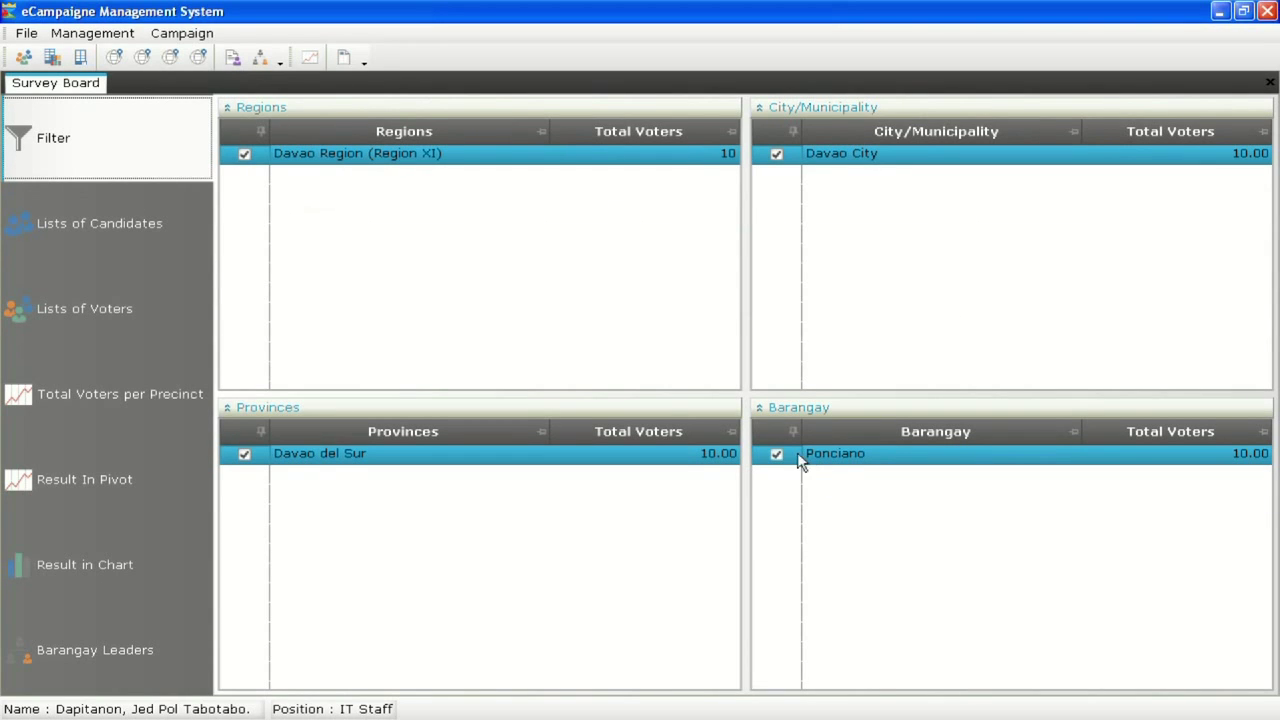
# Reopen the survey board and show per-precinct totals: 1659AD with 6, 1660GH with 4, all Undecided
pyautogui.rightClick(85, 88)
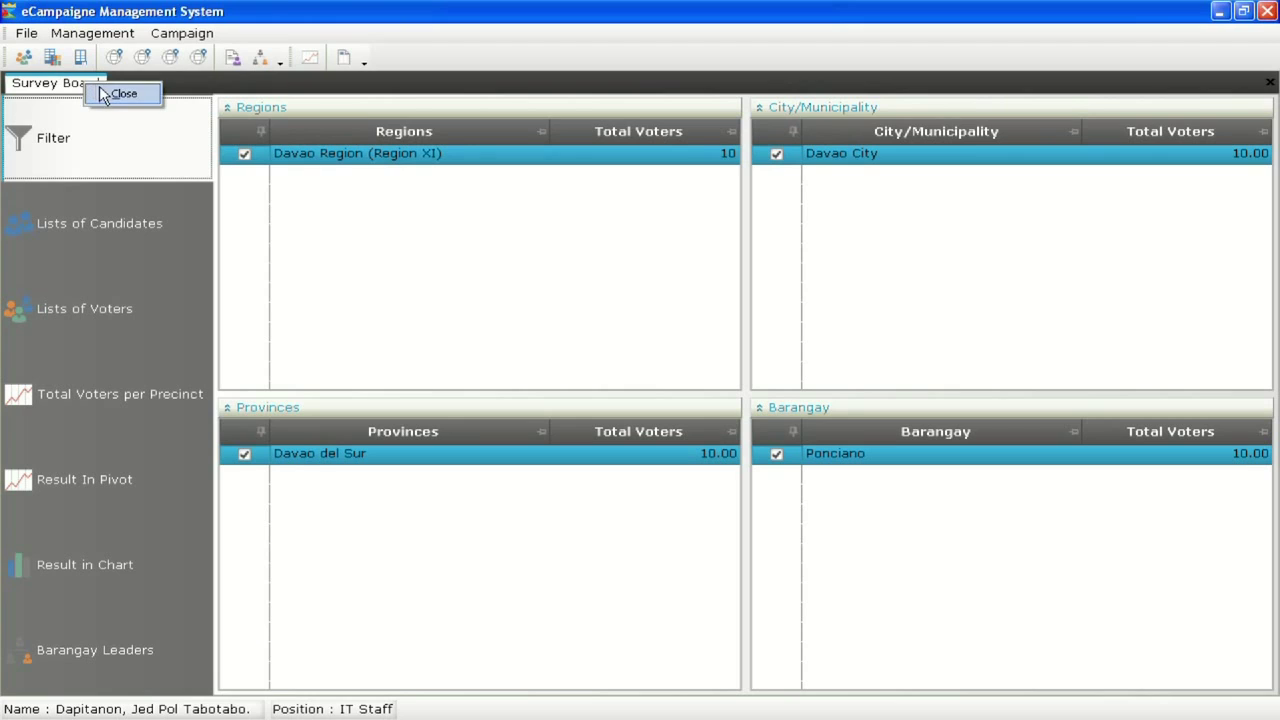
pyautogui.click(115, 94)
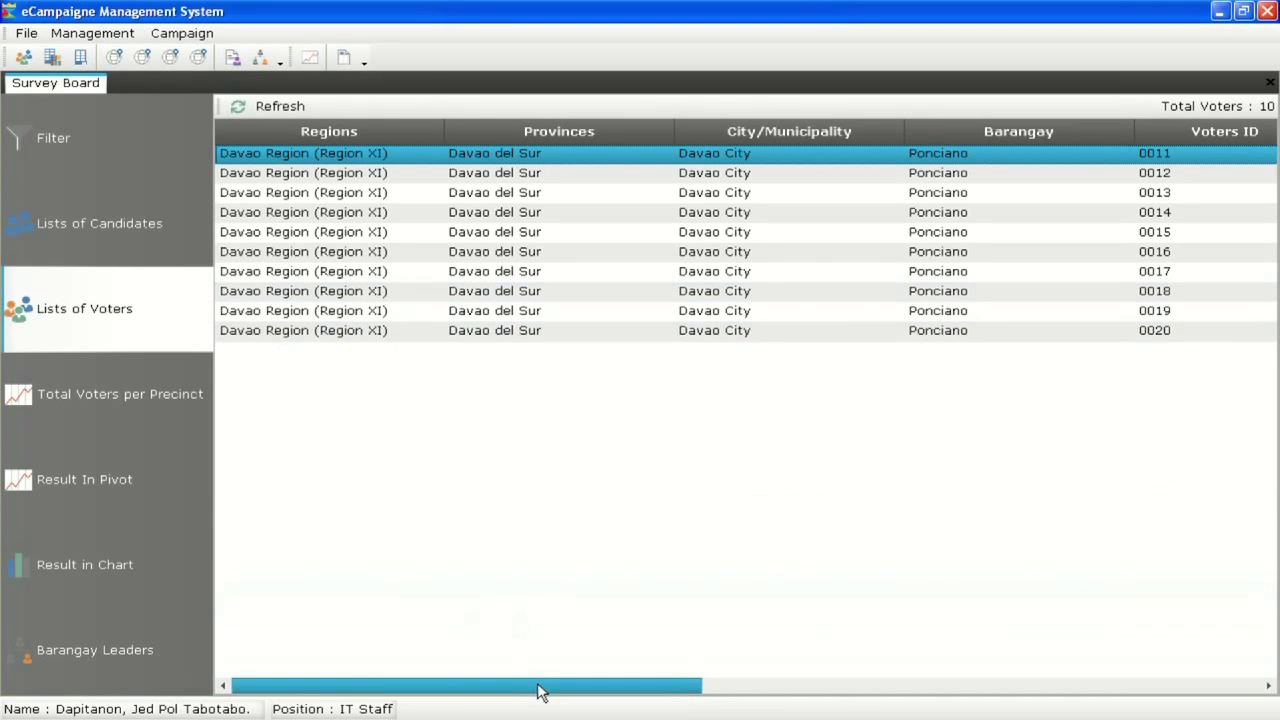
pyautogui.moveTo(537, 690); pyautogui.dragTo(1086, 703)
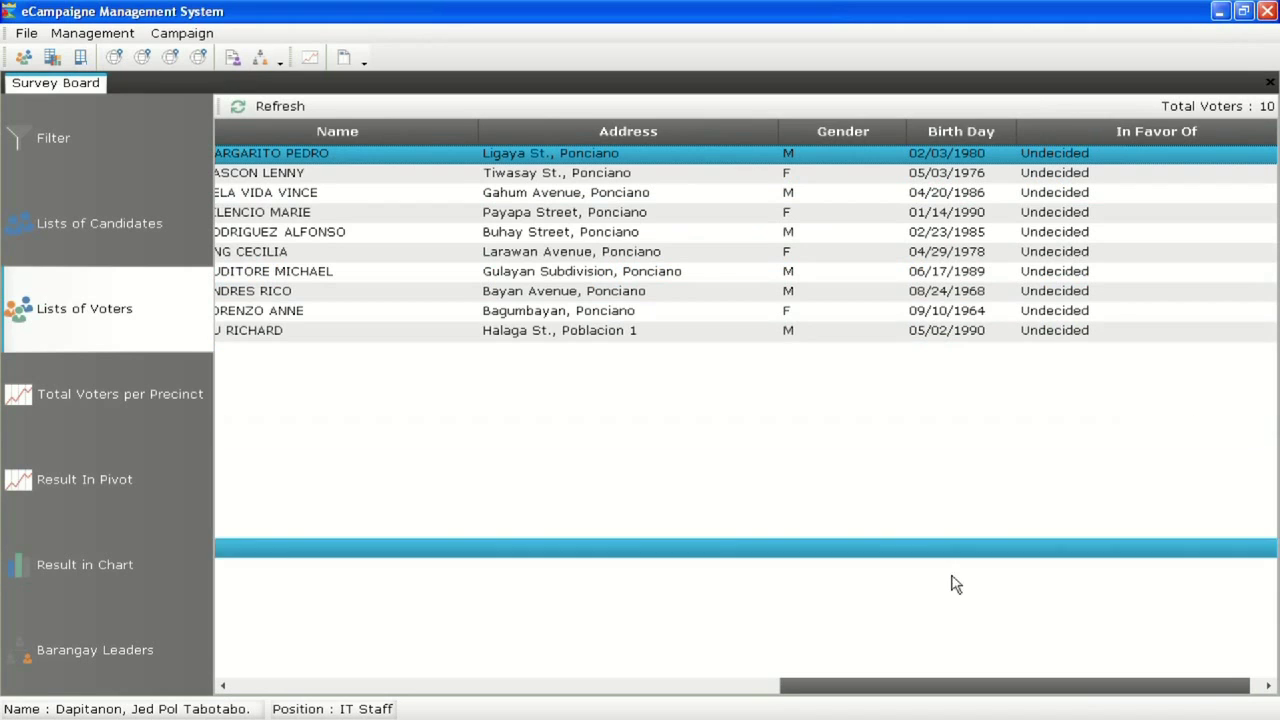
pyautogui.moveTo(925, 688); pyautogui.dragTo(250, 680)
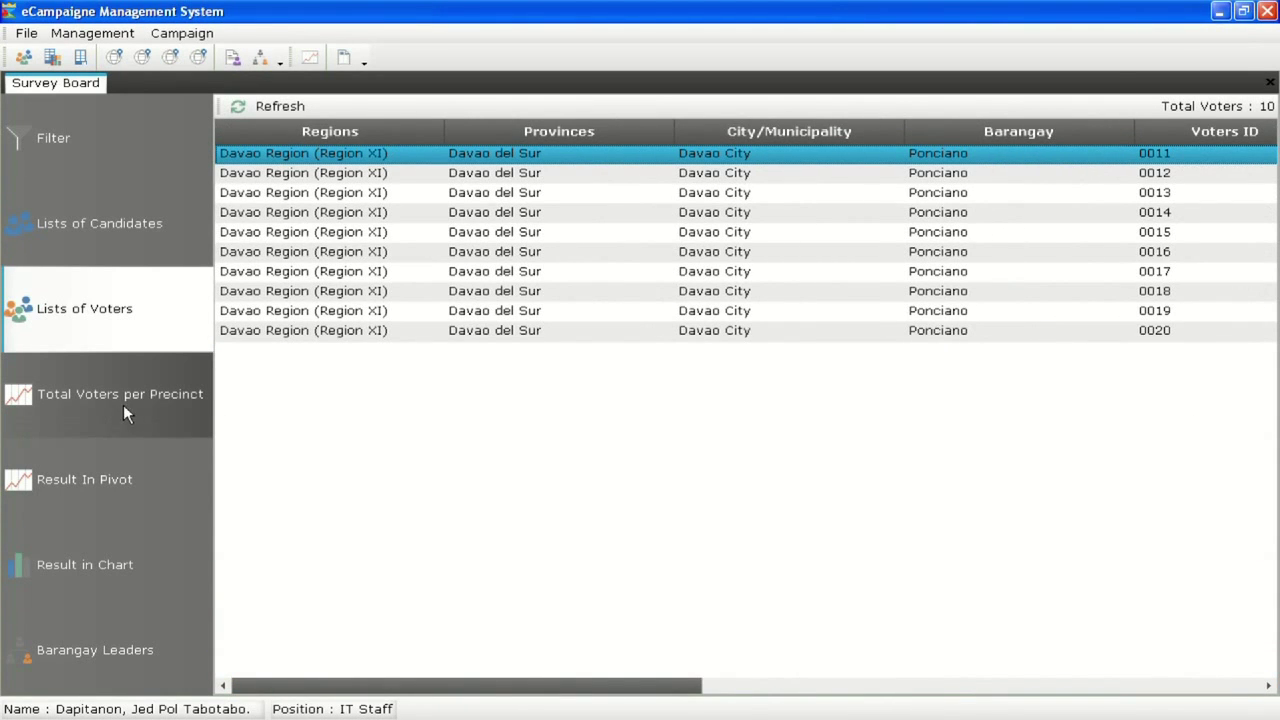
pyautogui.click(123, 404)
pyautogui.click(300, 109)
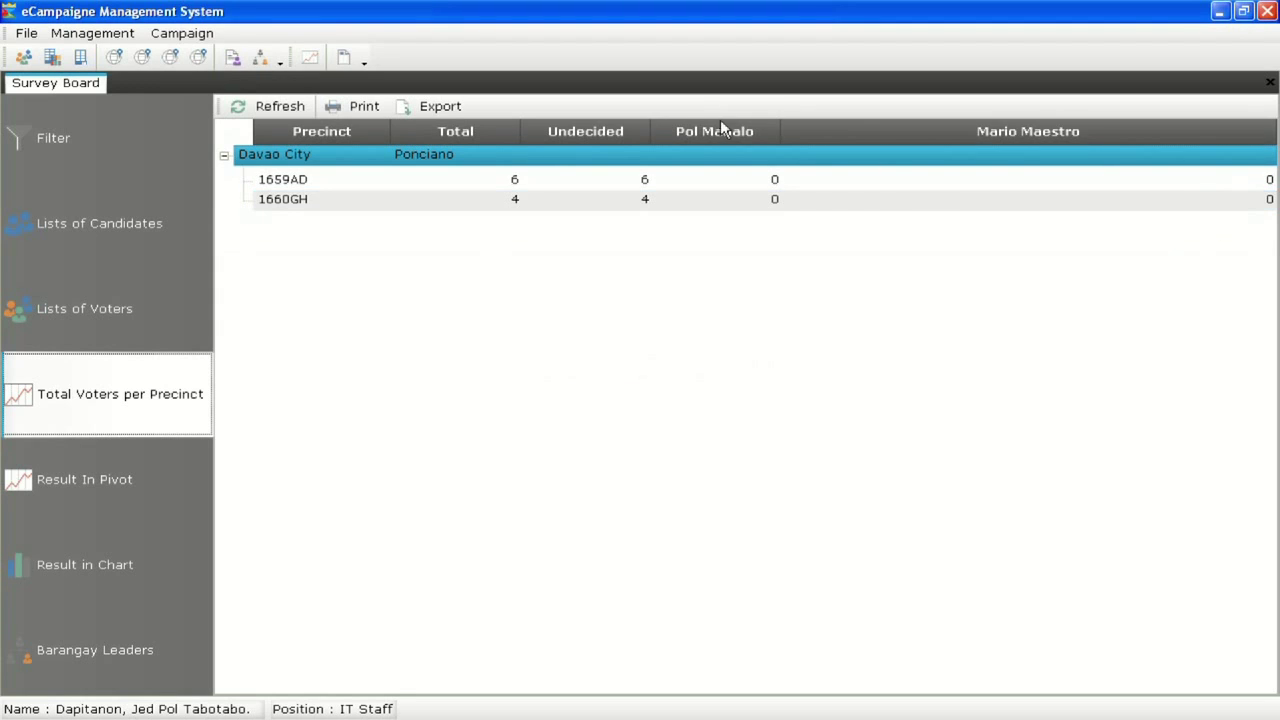
# Load the pivot-table results showing all 10 Ponciano voters Undecided
pyautogui.moveTo(782, 129); pyautogui.dragTo(957, 134)
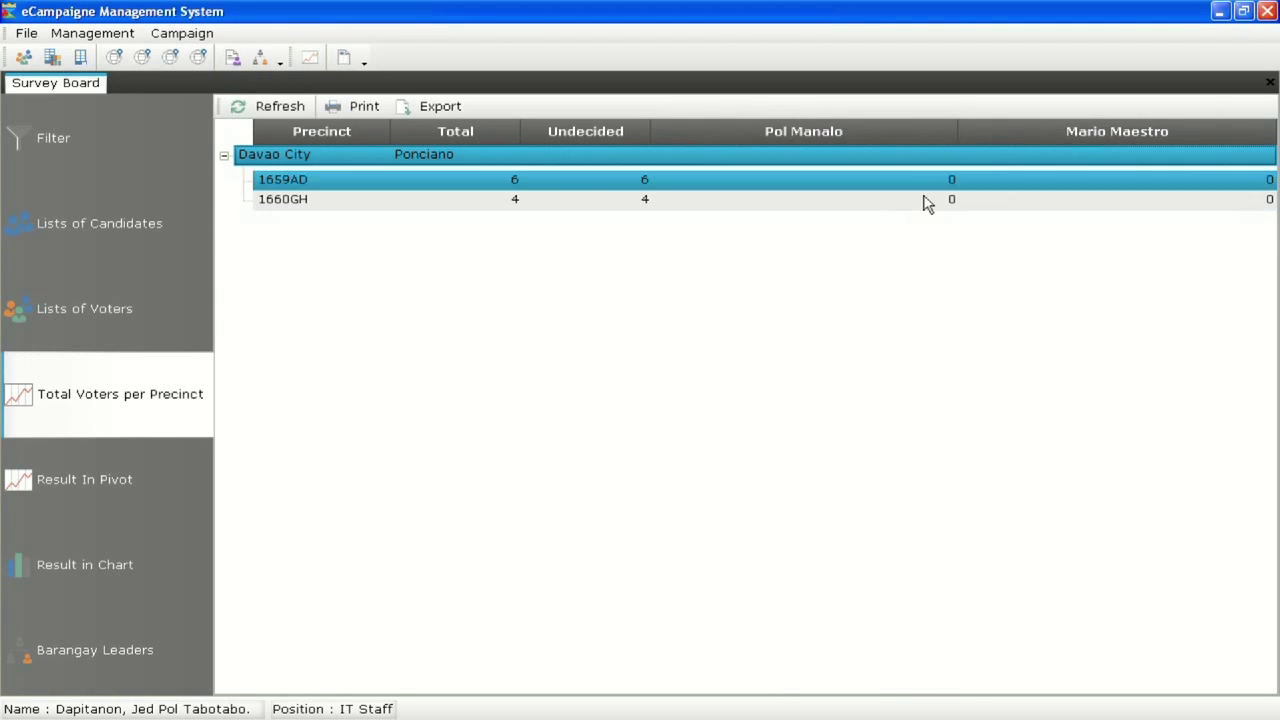
pyautogui.click(156, 495)
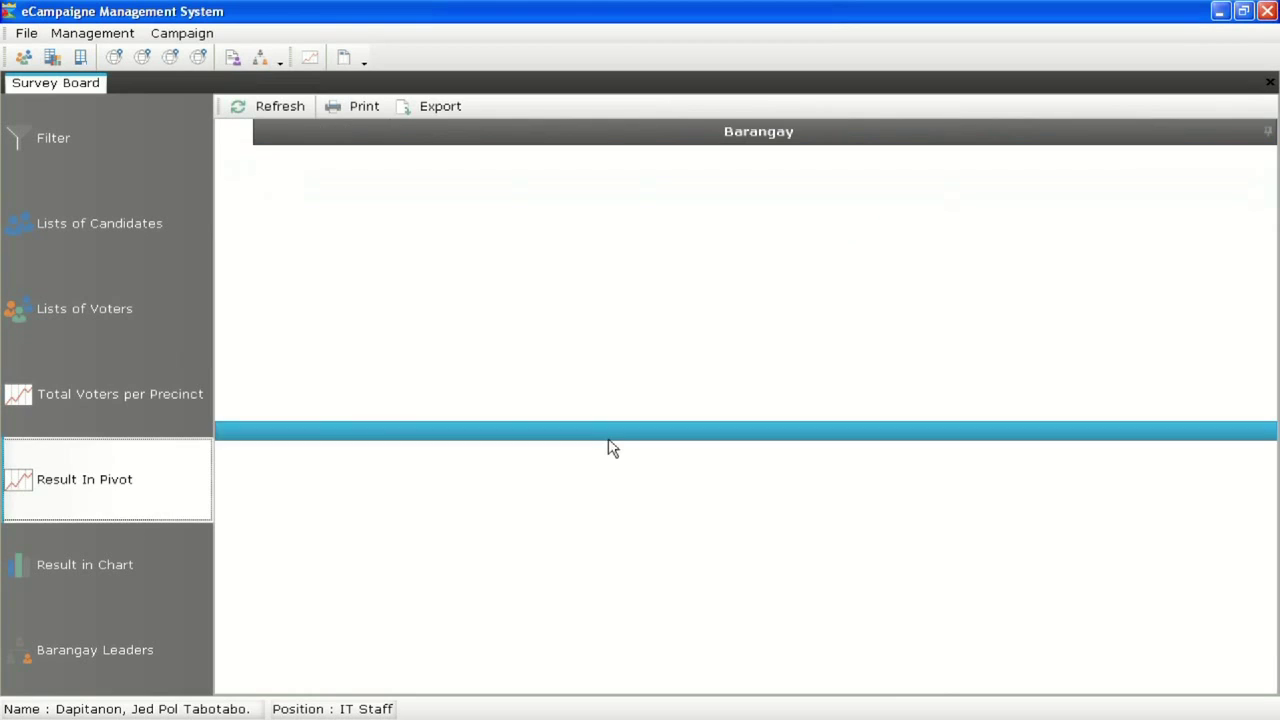
pyautogui.click(298, 106)
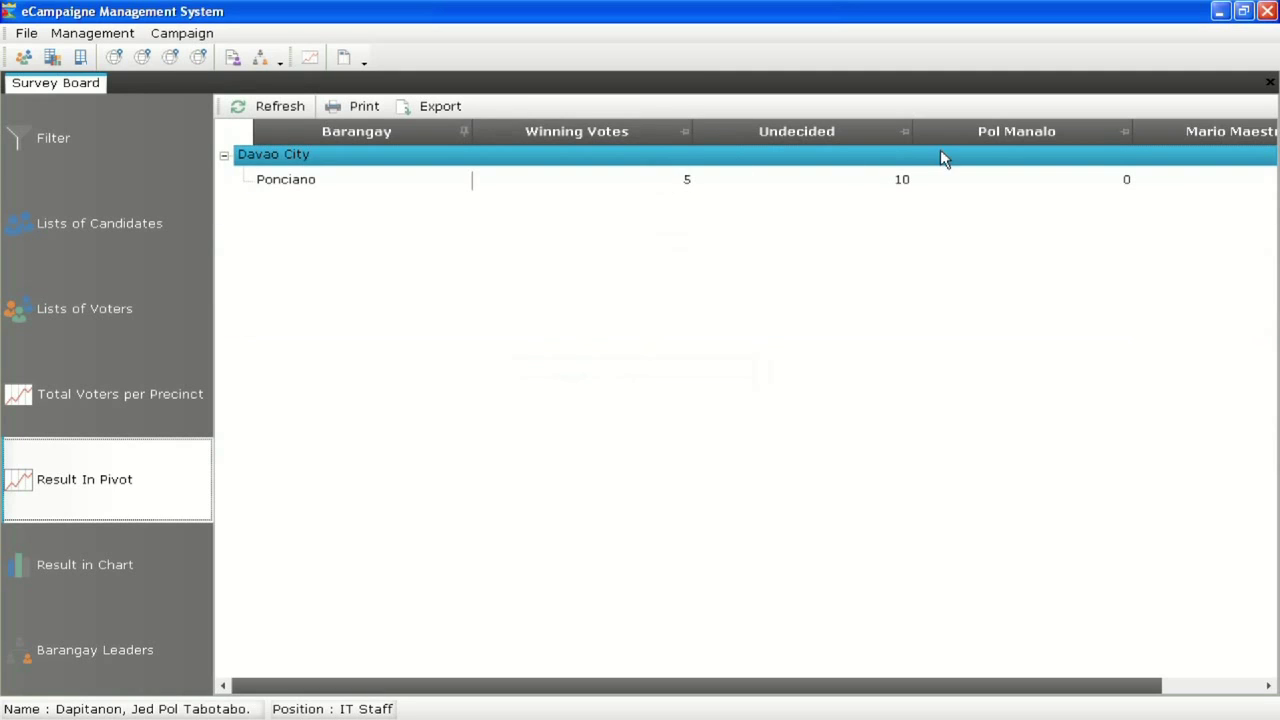
pyautogui.moveTo(974, 686); pyautogui.dragTo(1074, 686)
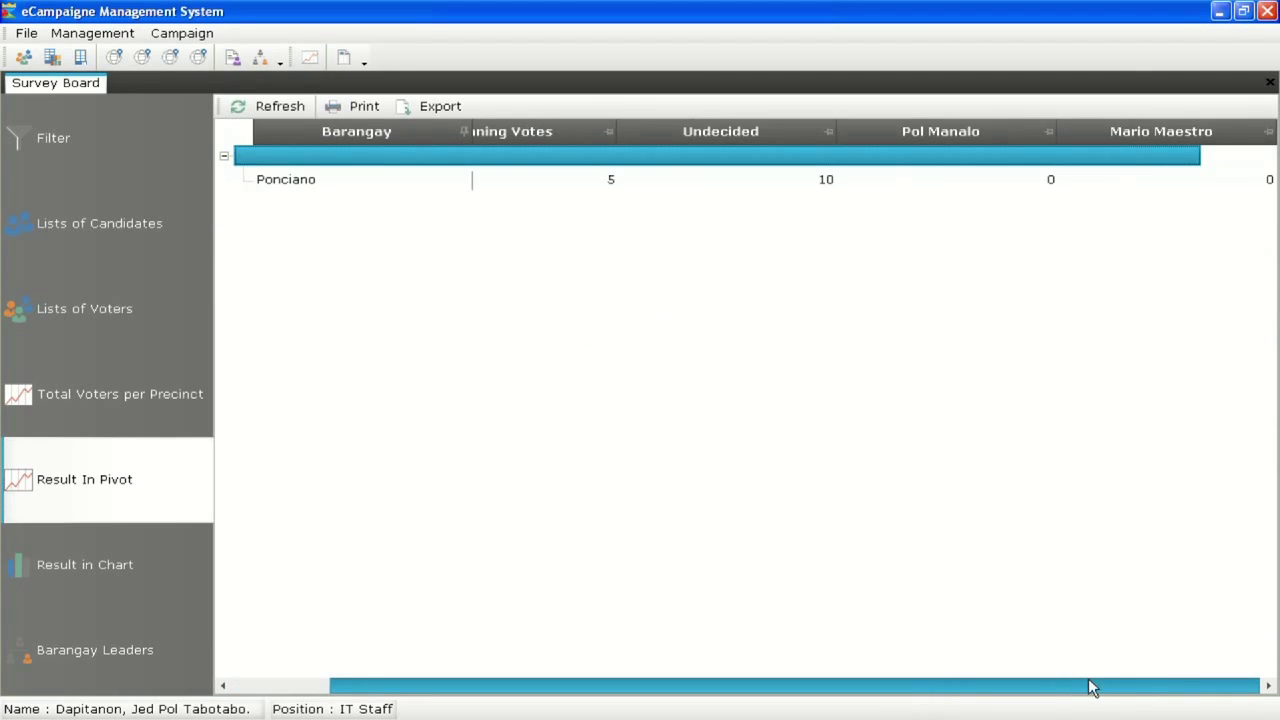
pyautogui.hscroll(-1, 1051, 669)
pyautogui.hscroll(1, 1040, 669)
pyautogui.hscroll(-1, 1000, 660)
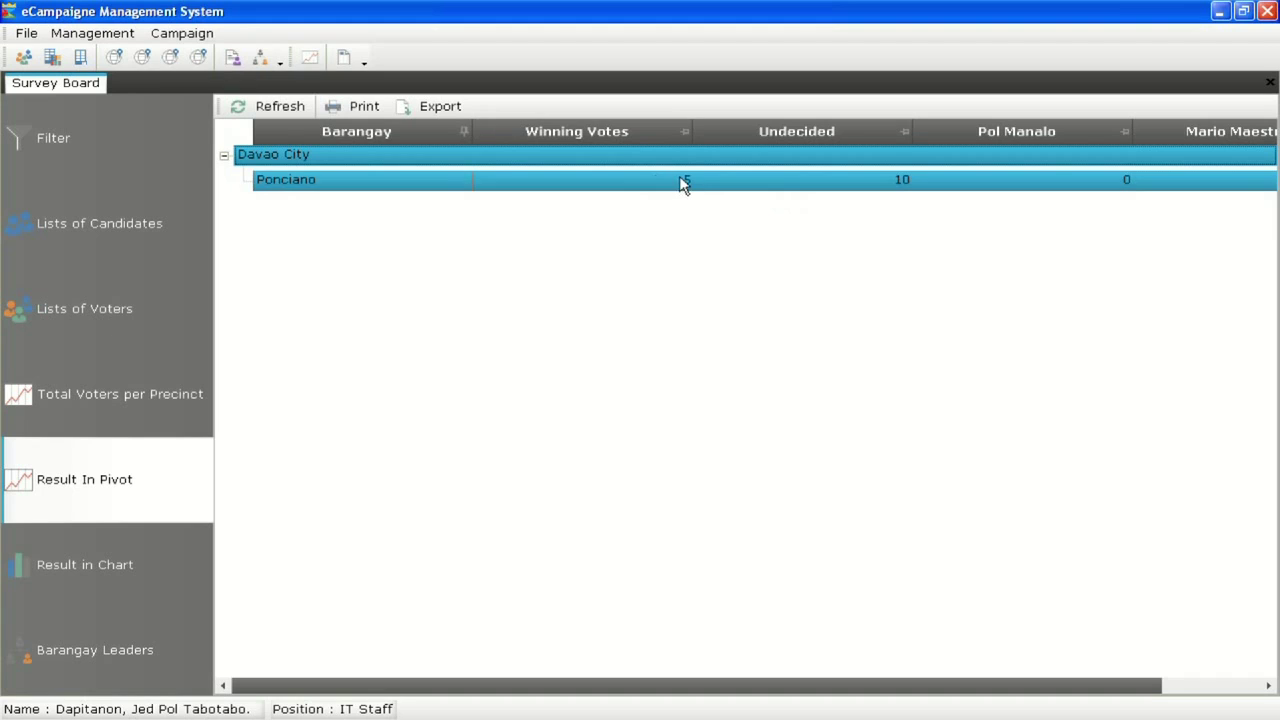
# Load the results bar chart, then return to the list of voters and their vote choices
pyautogui.click(92, 585)
pyautogui.click(300, 114)
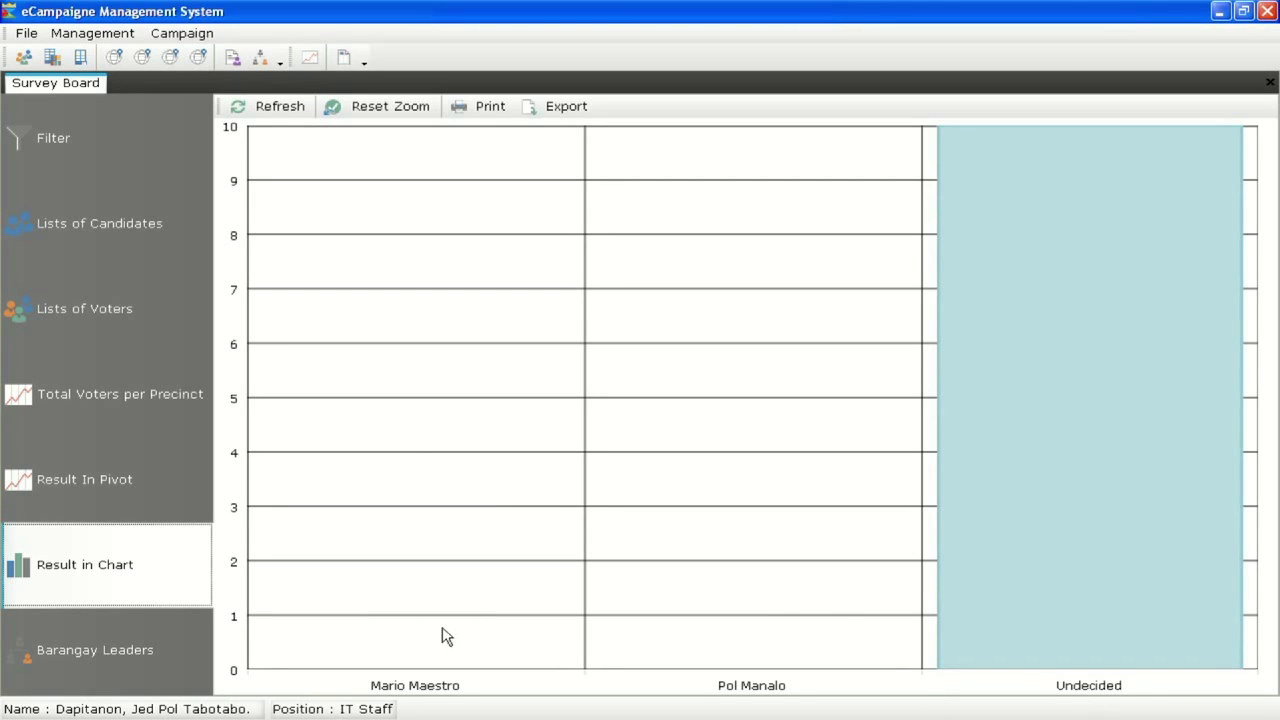
pyautogui.click(103, 212)
pyautogui.click(170, 330)
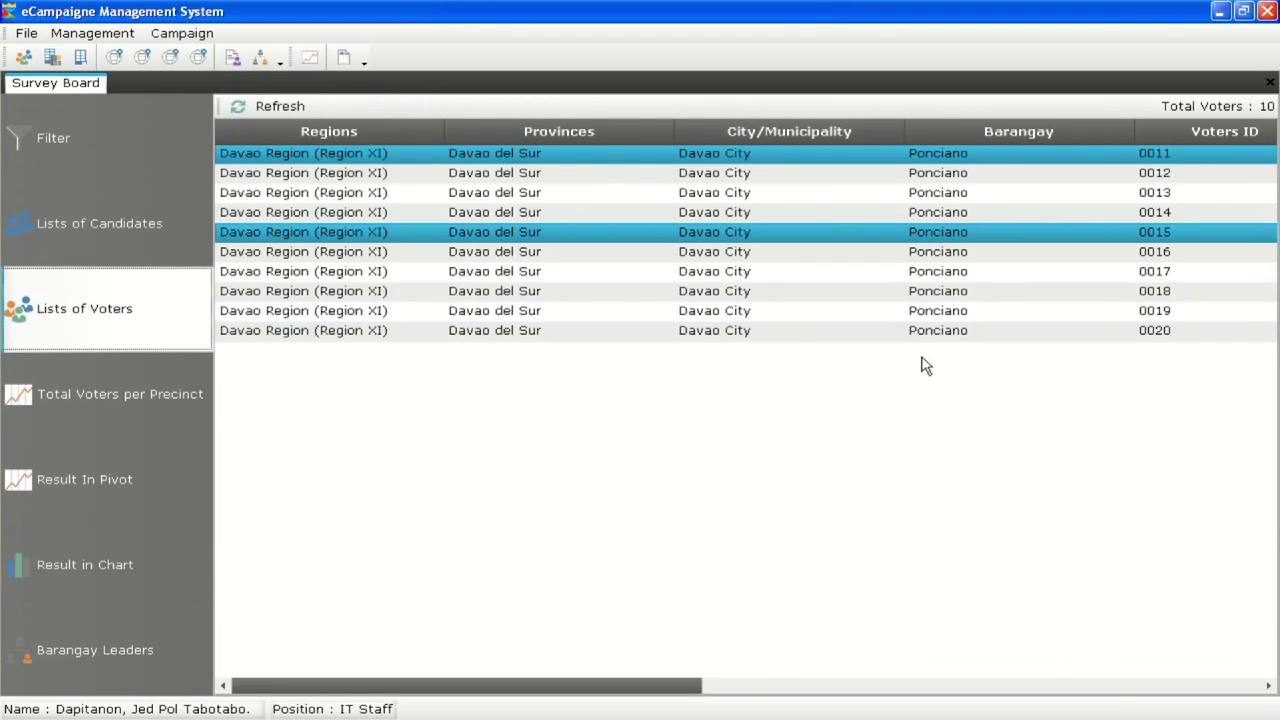
pyautogui.click(1231, 688)
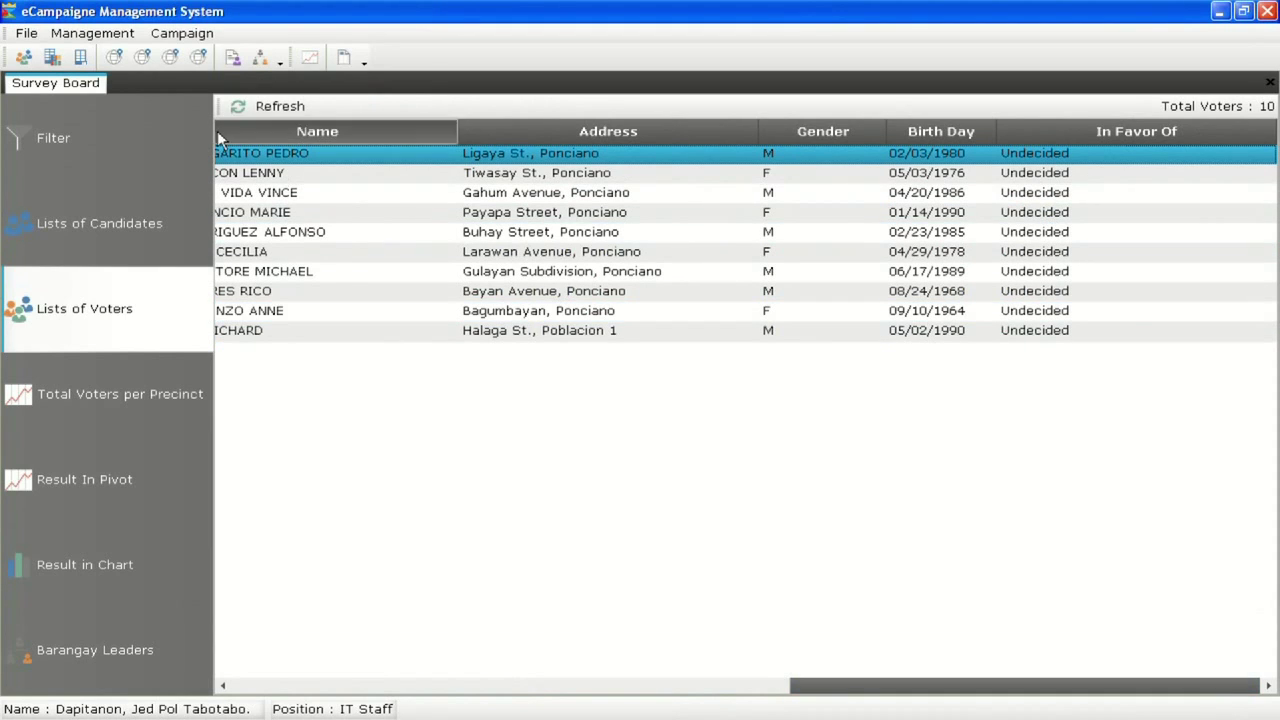
pyautogui.click(190, 38)
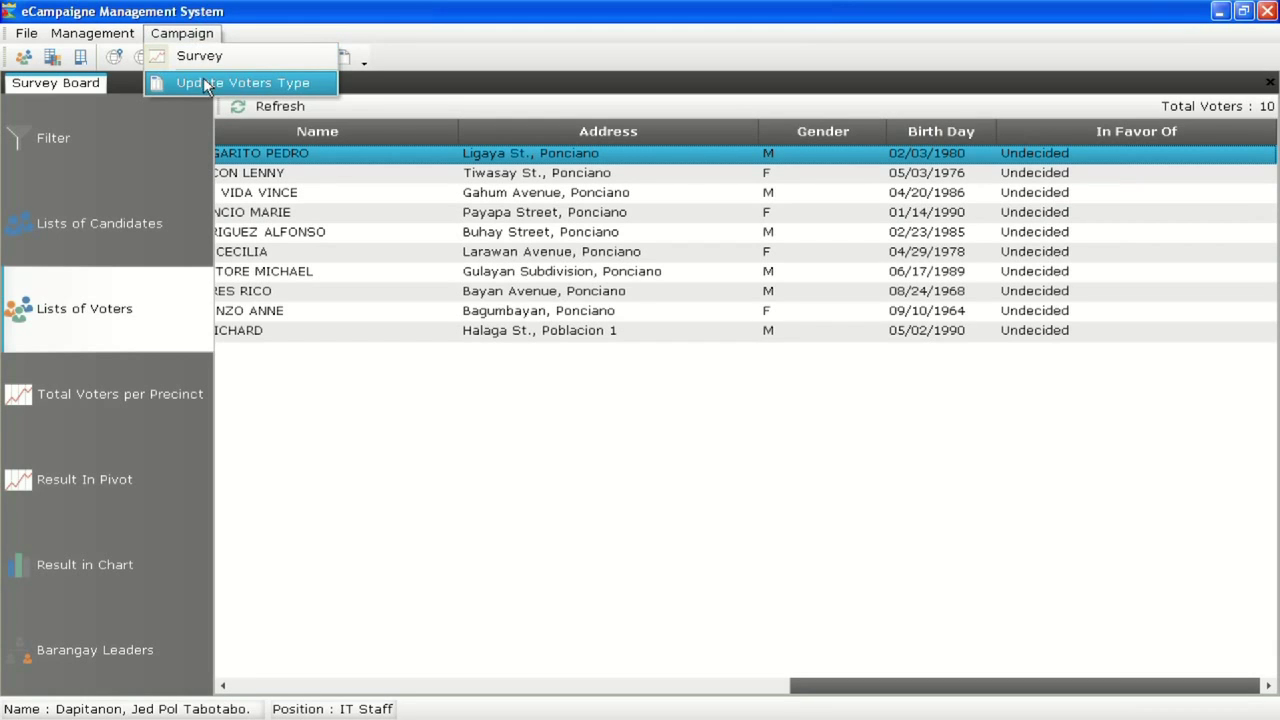
# Open the Update Voters Type form for the 2016 Pre-Election Survey
pyautogui.click(256, 86)
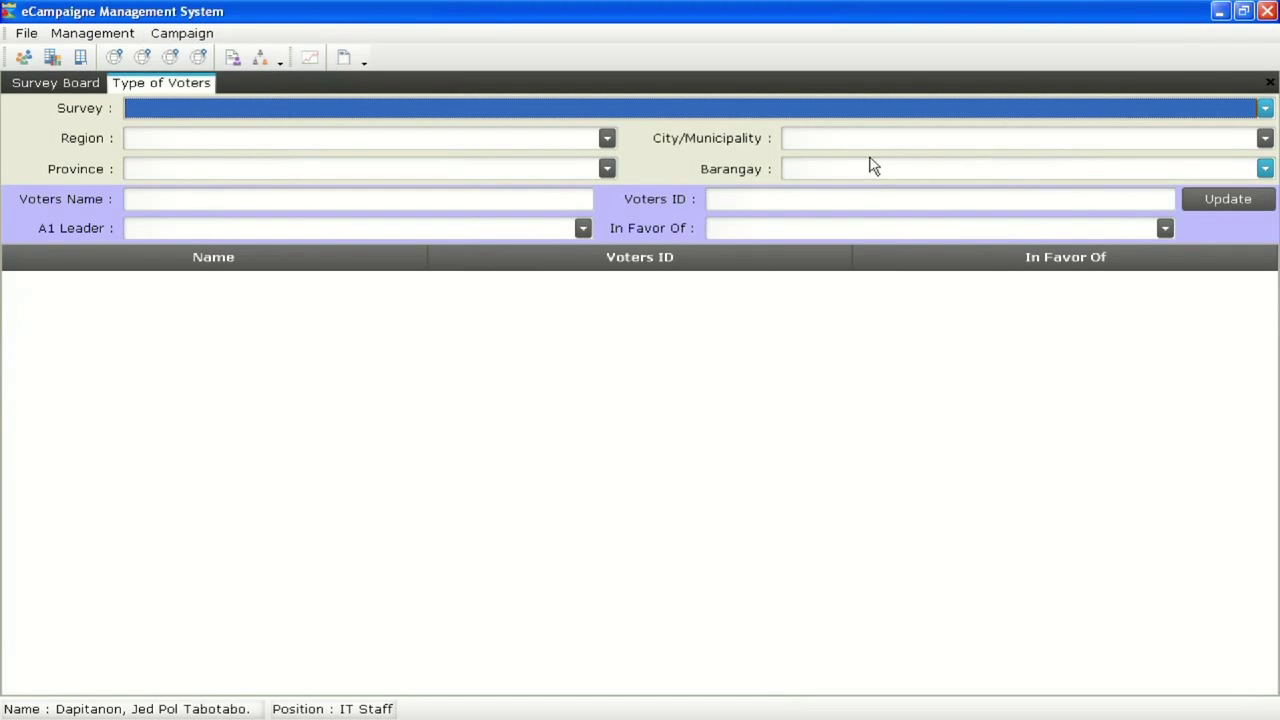
pyautogui.click(1265, 110)
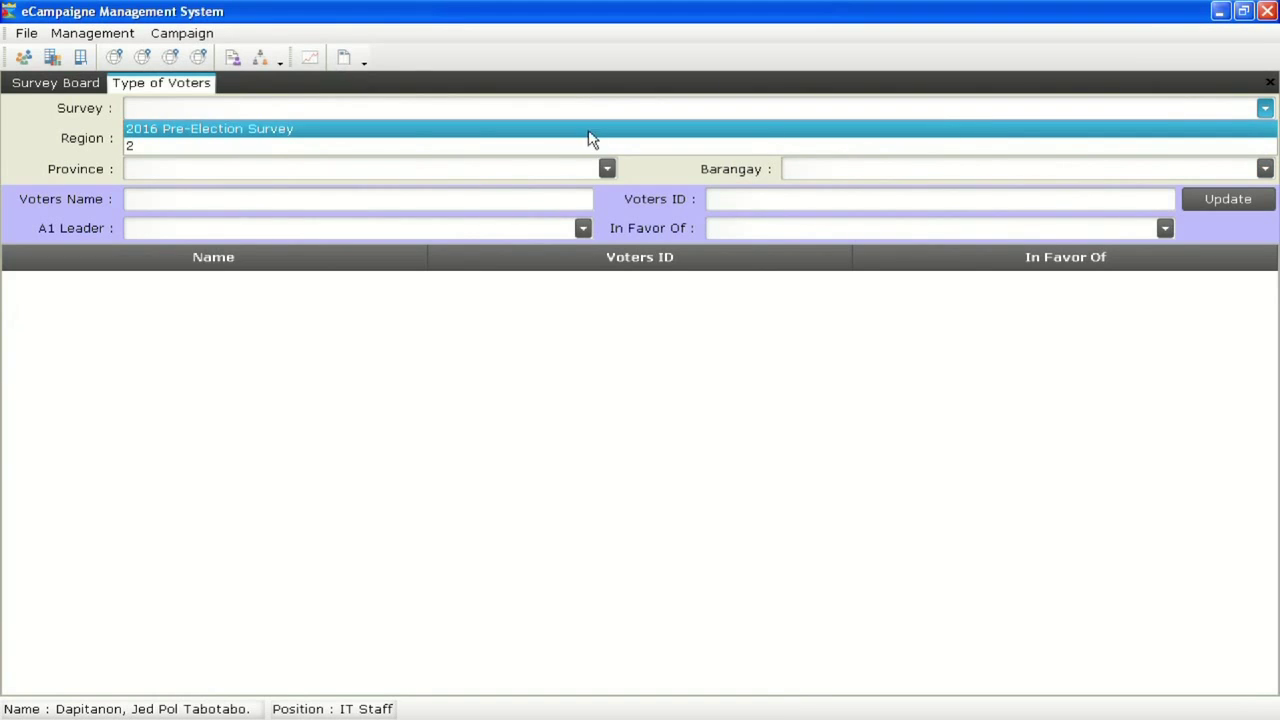
pyautogui.click(311, 131)
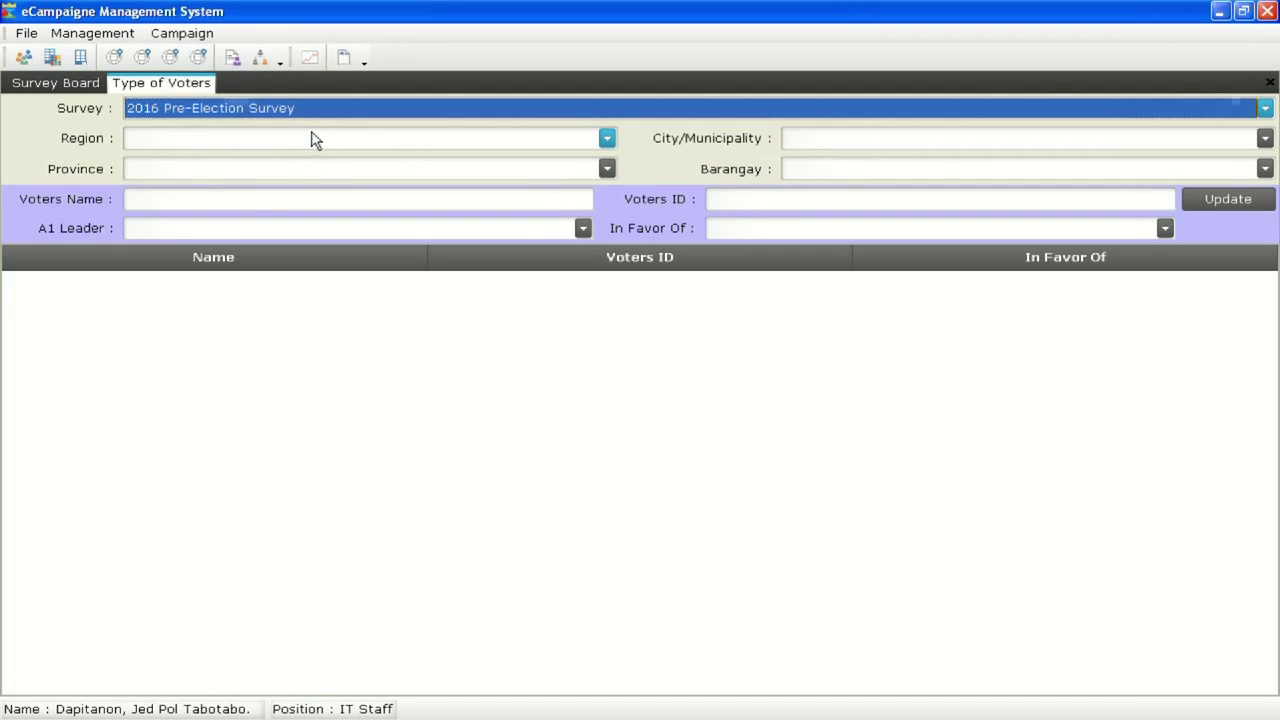
# Set region Davao Region, province Davao del Sur, city Davao City and barangay Ponciano
pyautogui.click(311, 136)
pyautogui.write('Davao Region (Region XI')
pyautogui.press('Return')
pyautogui.click(303, 166)
pyautogui.write('Da')
pyautogui.press('Return')
pyautogui.click(806, 143)
pyautogui.write('Da')
pyautogui.press('Return')
pyautogui.click(815, 174)
pyautogui.click(813, 188)
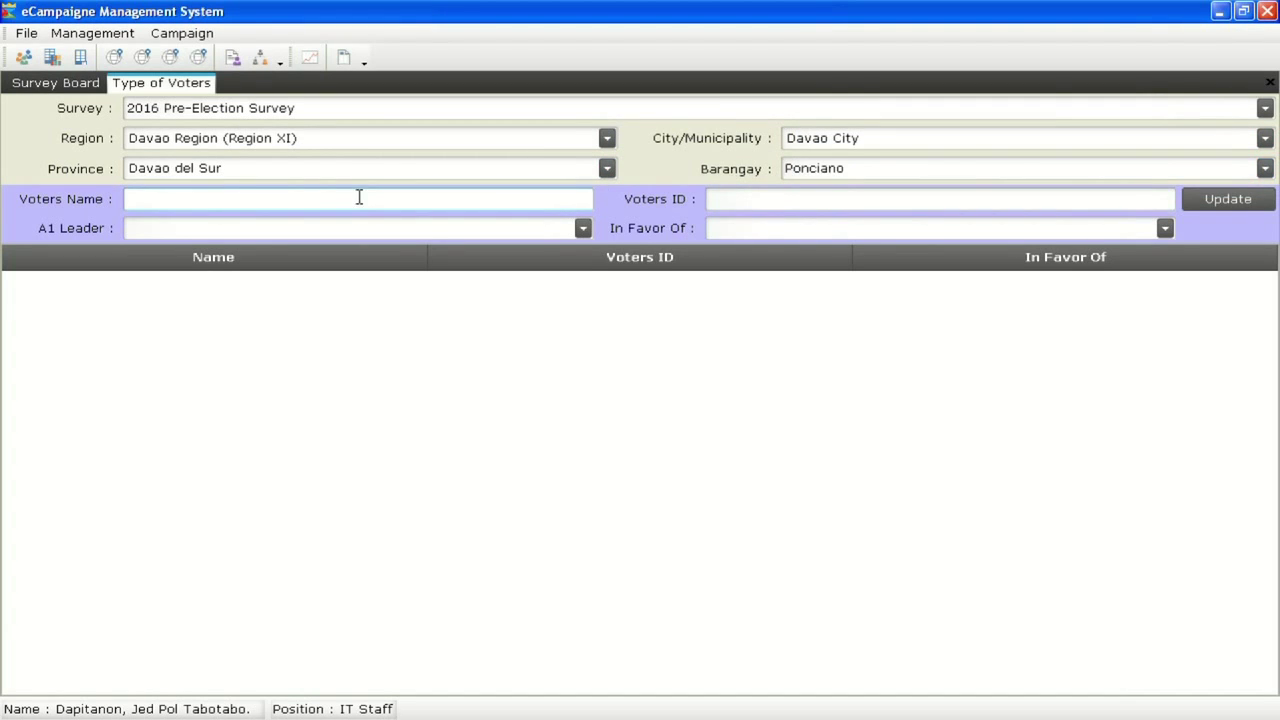
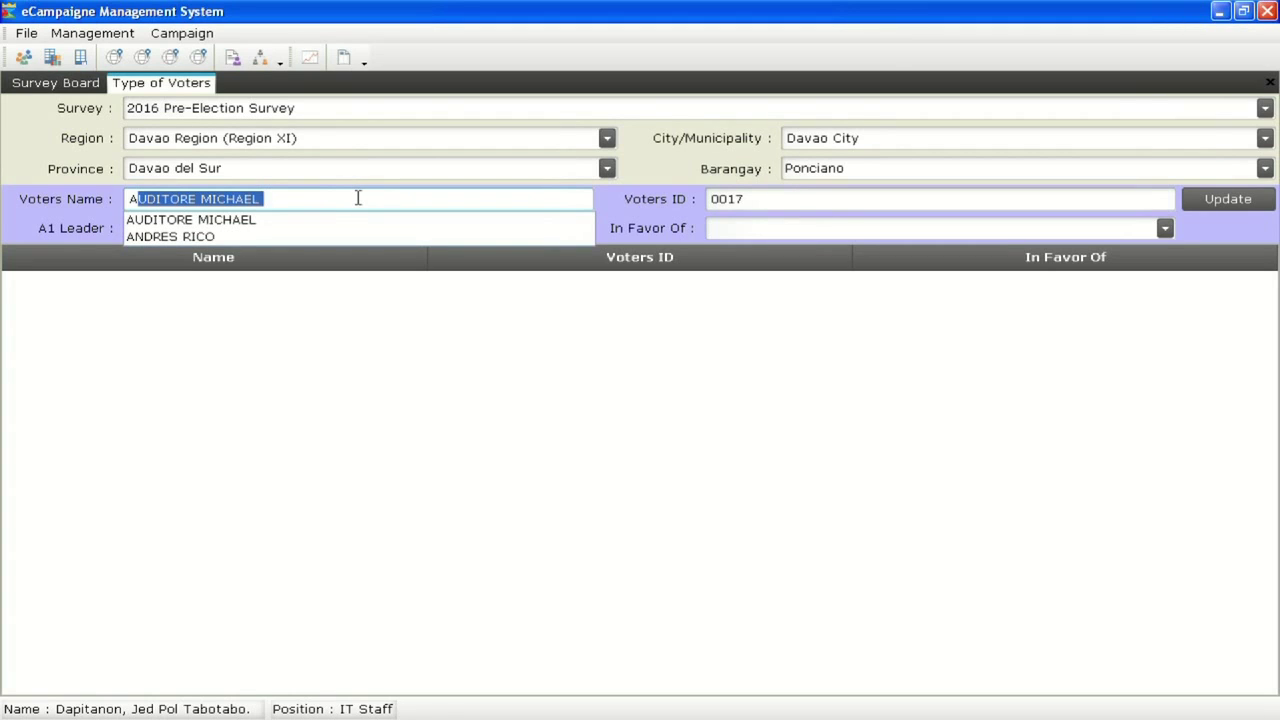
# Assign the suggested 'A' voter to the first A1 leader, favouring the UNA candidate, and update
pyautogui.click(273, 219)
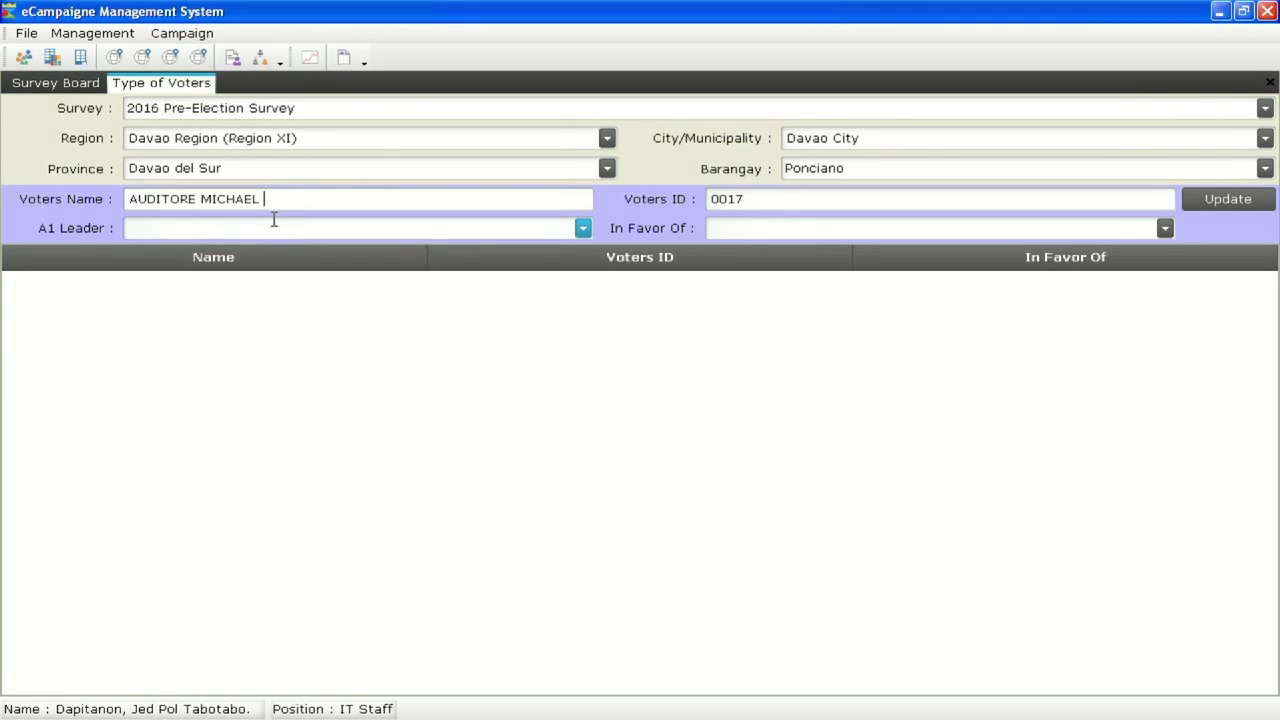
pyautogui.click(583, 229)
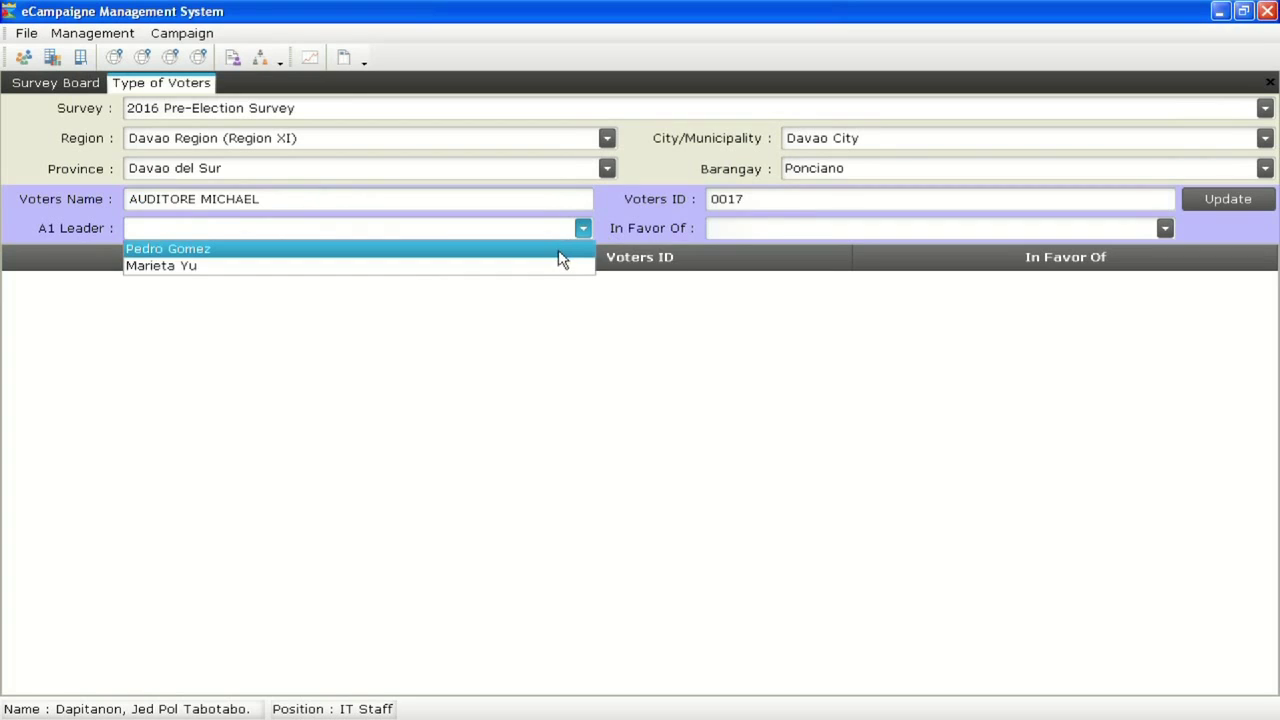
pyautogui.click(557, 249)
pyautogui.click(852, 229)
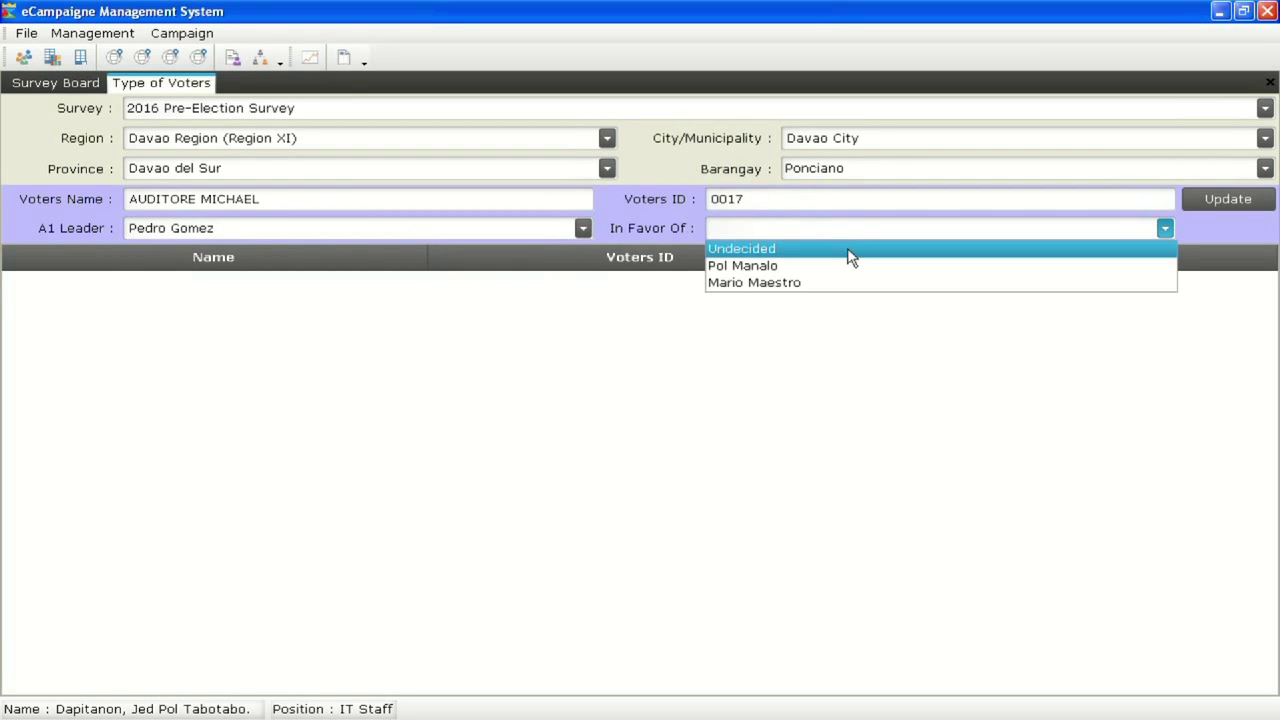
pyautogui.click(845, 270)
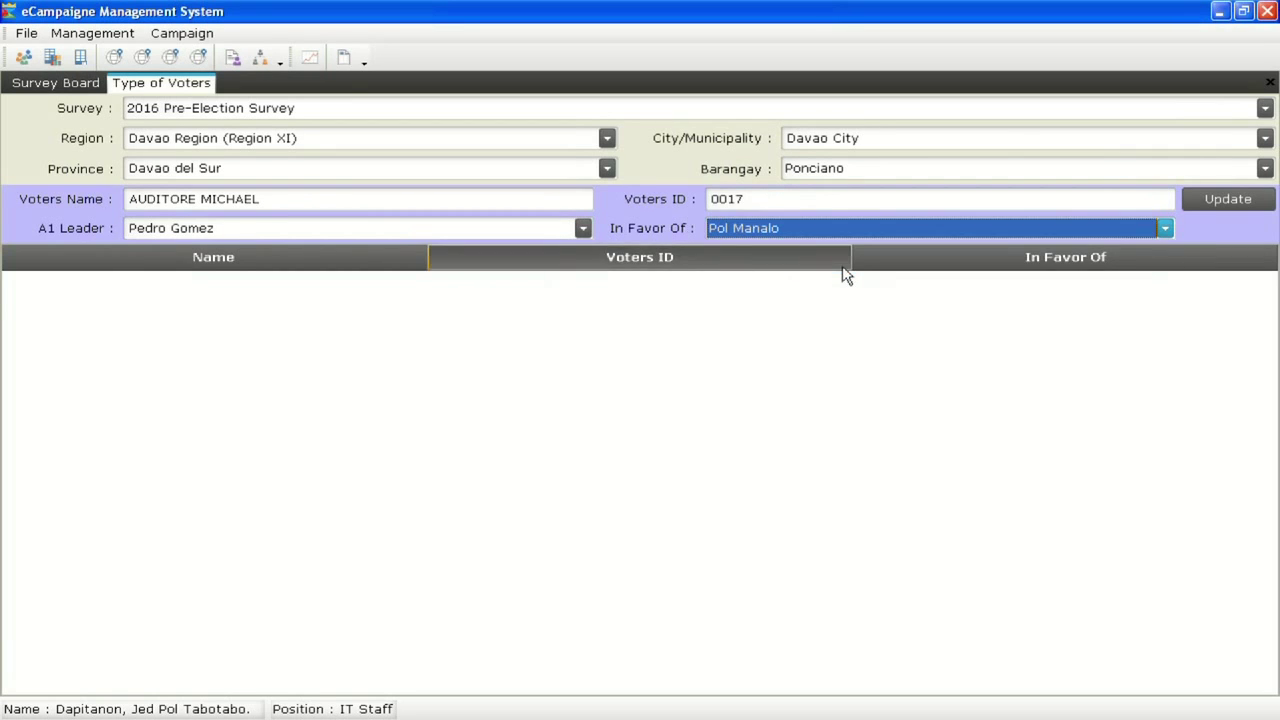
pyautogui.click(1255, 208)
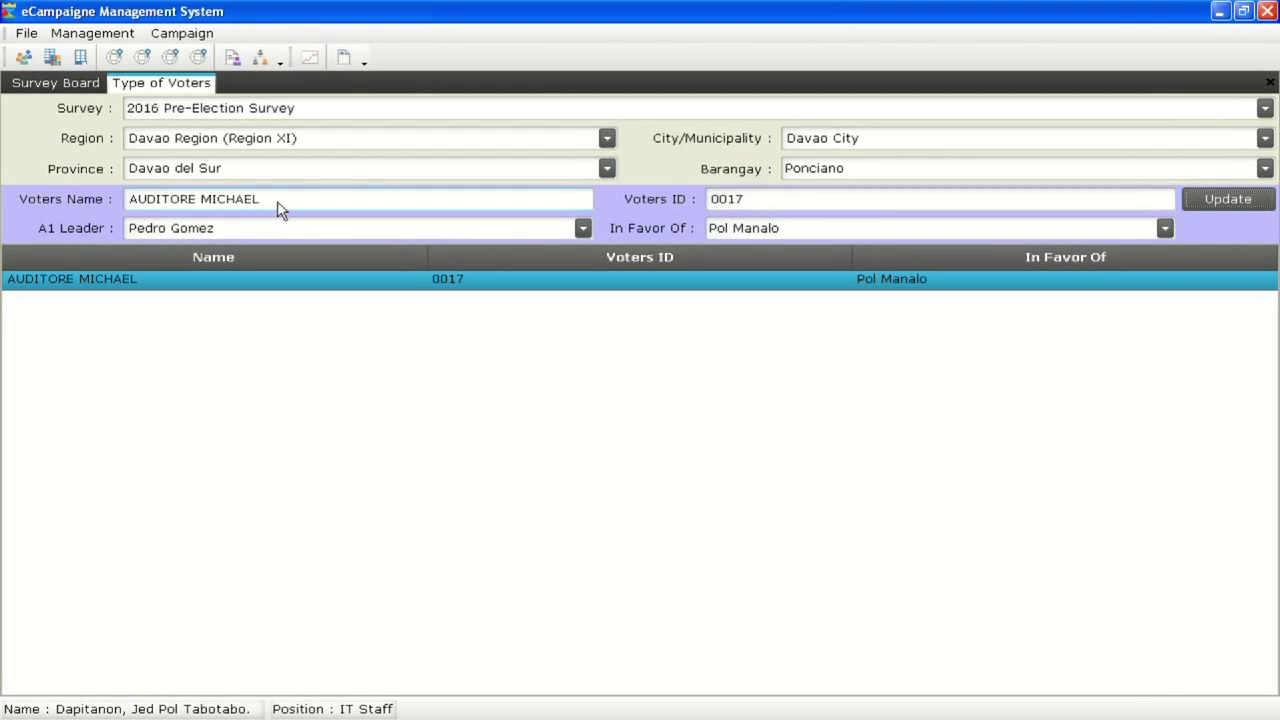
# Assign the next 'A' voter to the other A1 leader favouring the other candidate, then switch to Excel
pyautogui.moveTo(277, 206); pyautogui.dragTo(97, 200)
pyautogui.write('A')
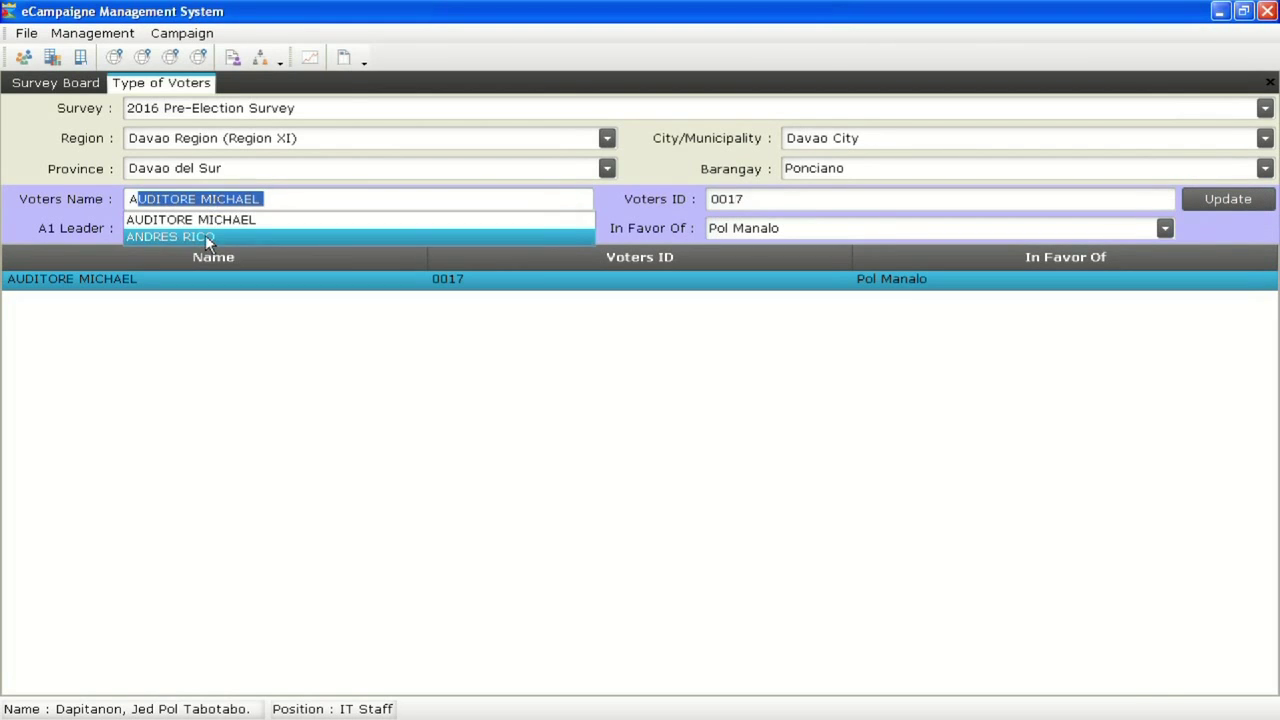
pyautogui.click(210, 237)
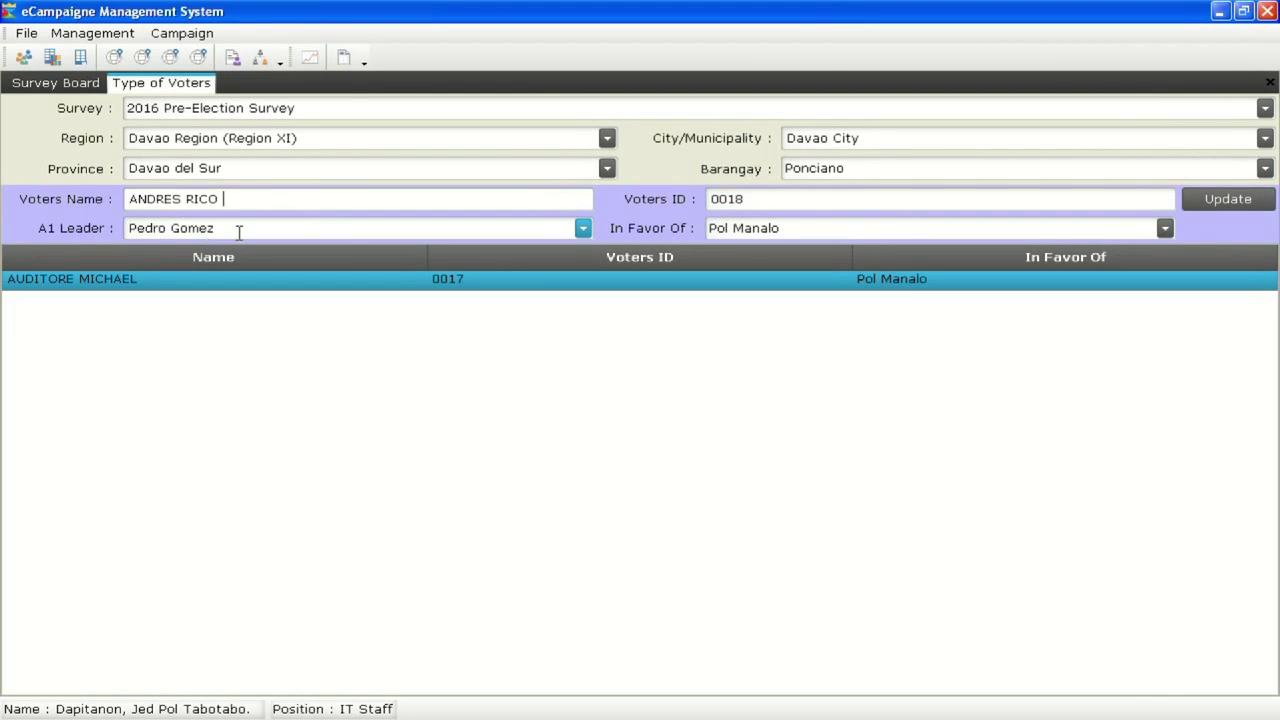
pyautogui.click(587, 231)
pyautogui.click(557, 263)
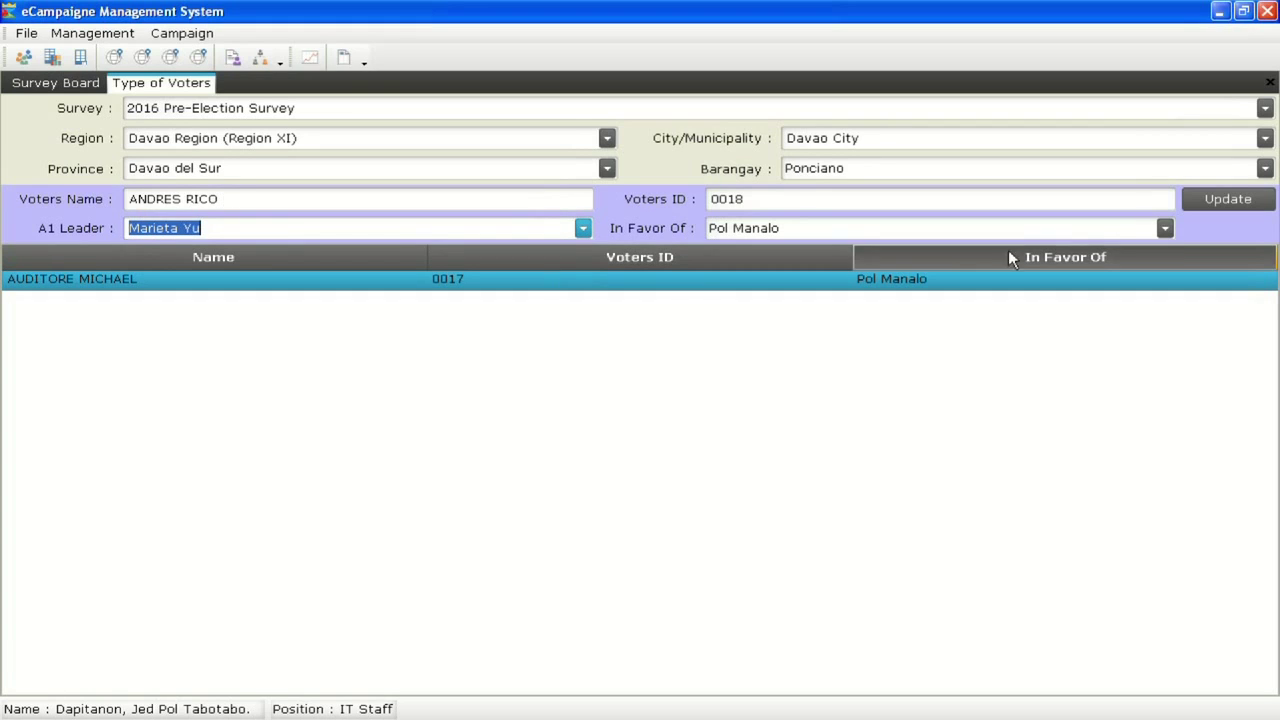
pyautogui.click(1166, 230)
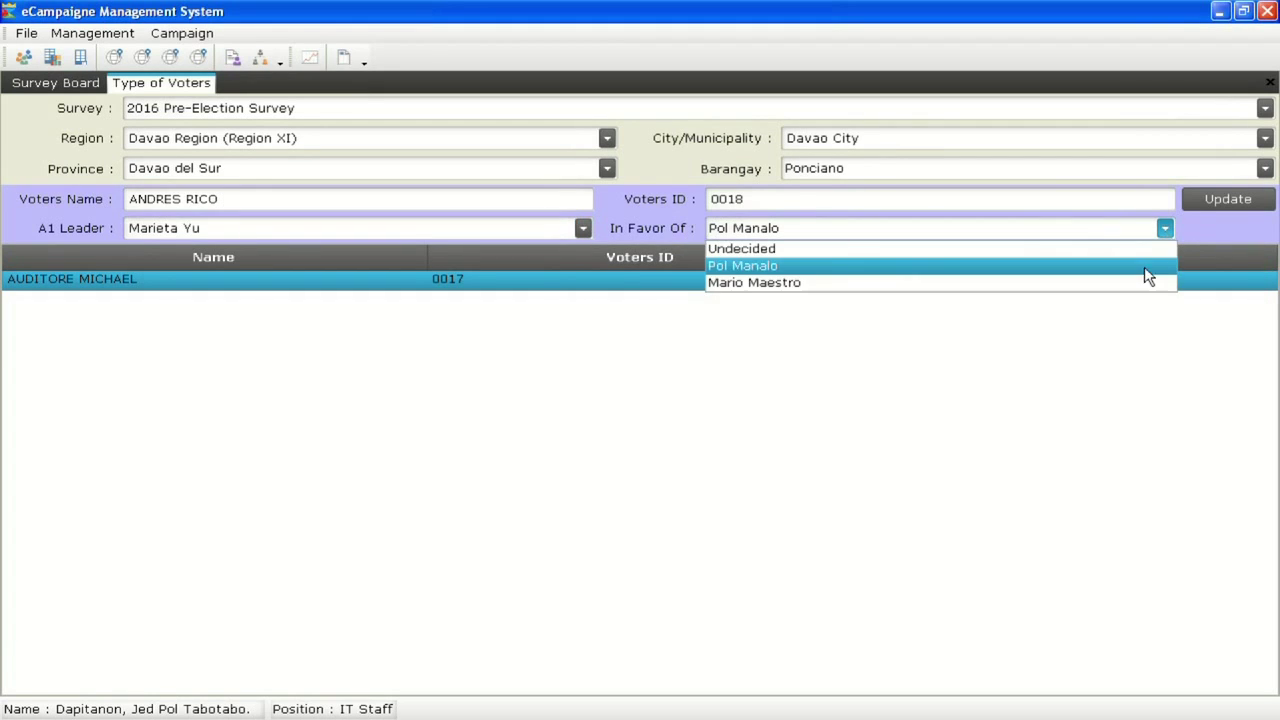
pyautogui.click(1140, 280)
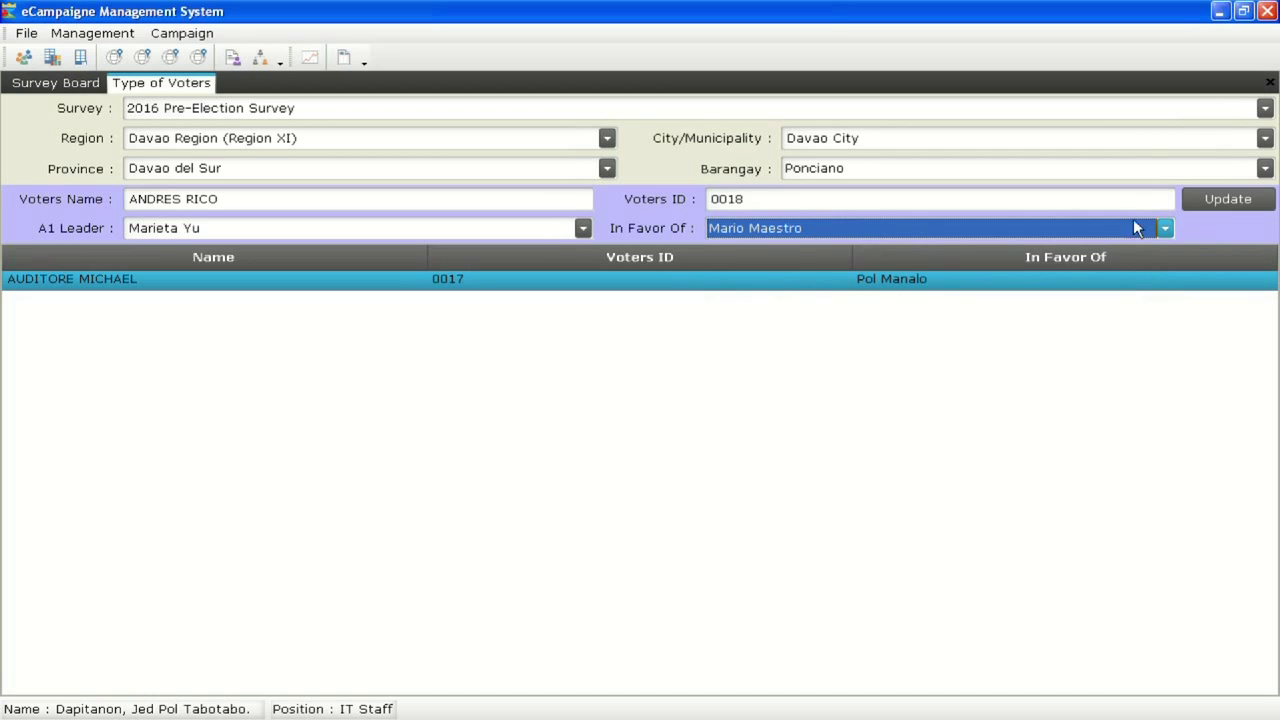
pyautogui.click(1205, 200)
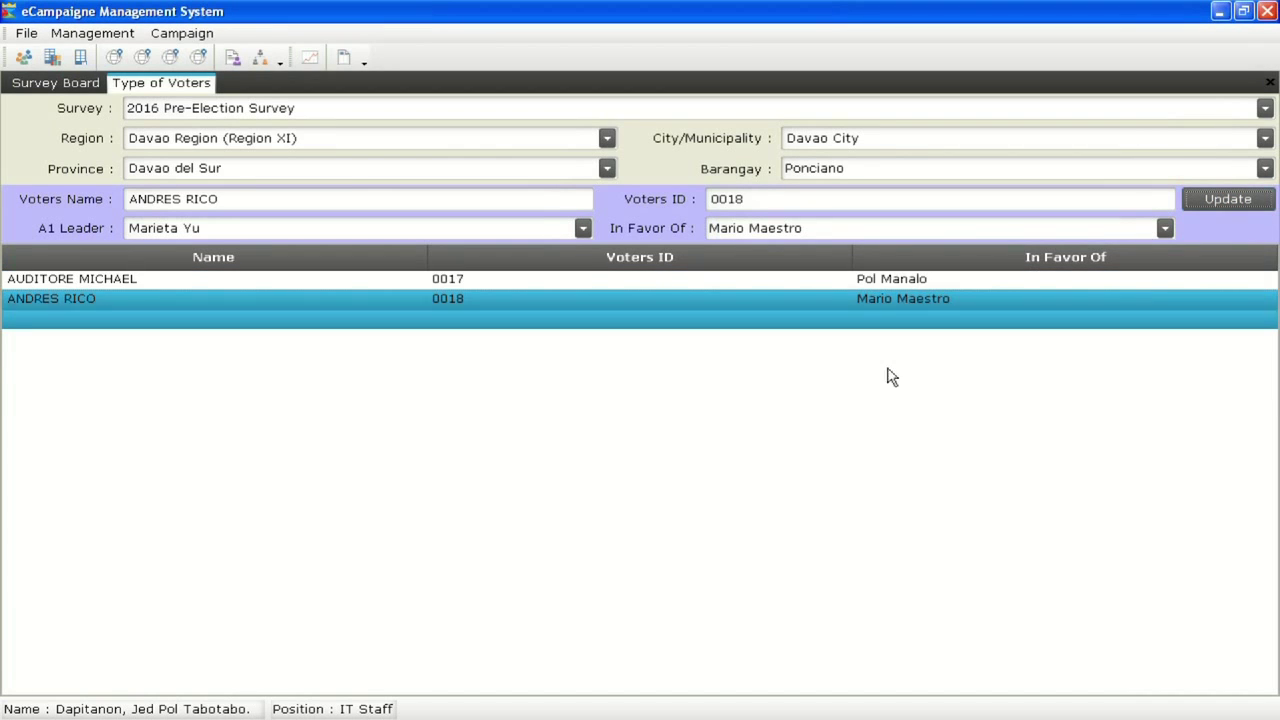
pyautogui.click(603, 712)
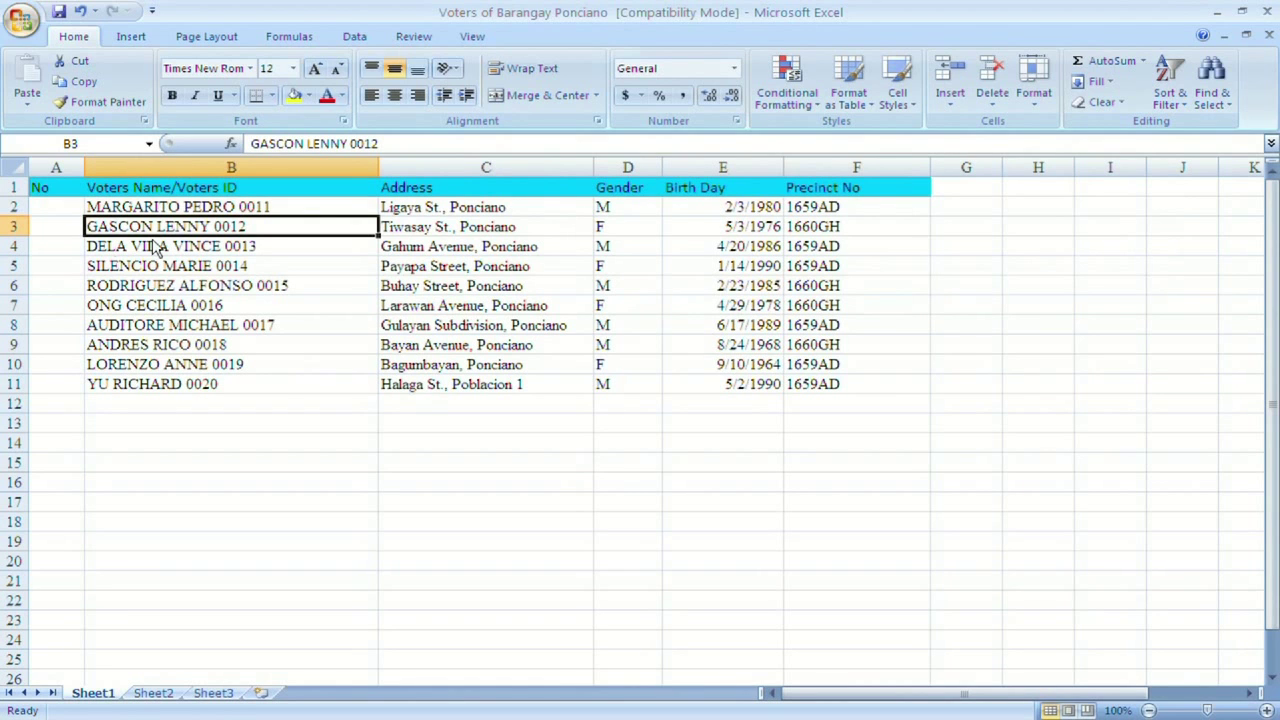
# Check the voter names in column B, then return to the survey form's voter name field
pyautogui.click(154, 168)
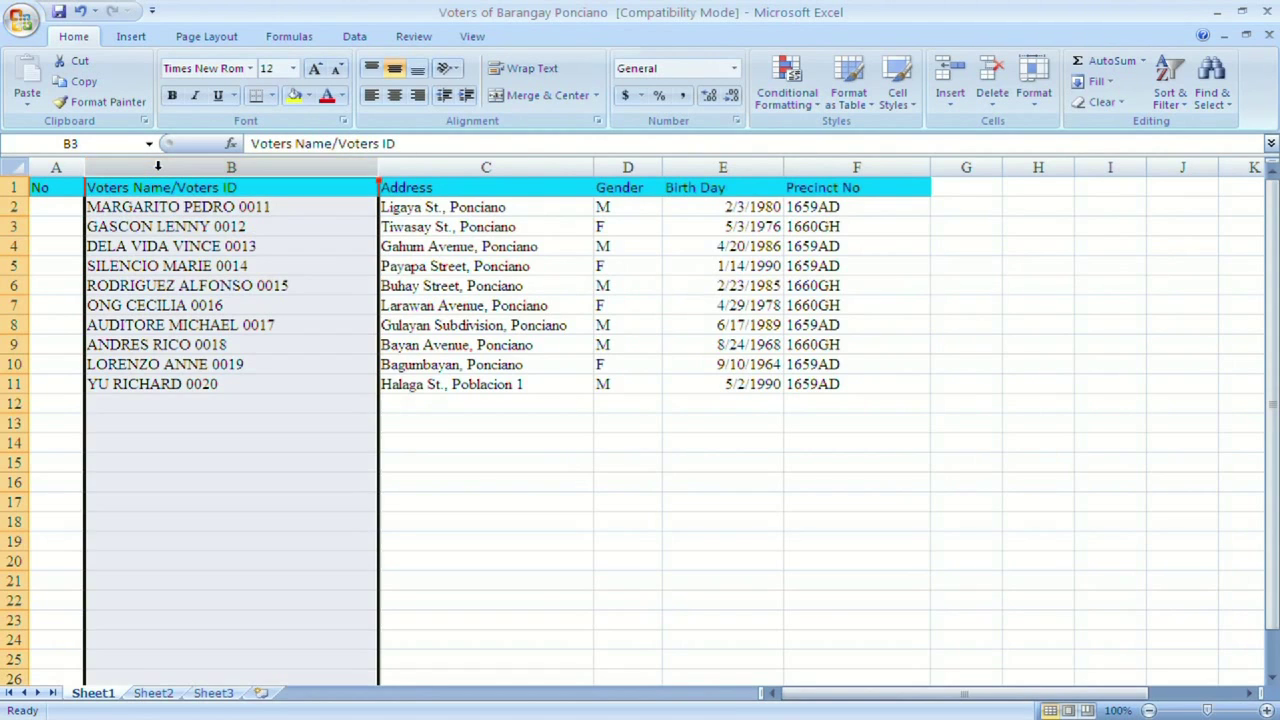
pyautogui.click(1222, 11)
pyautogui.moveTo(220, 199); pyautogui.dragTo(126, 199)
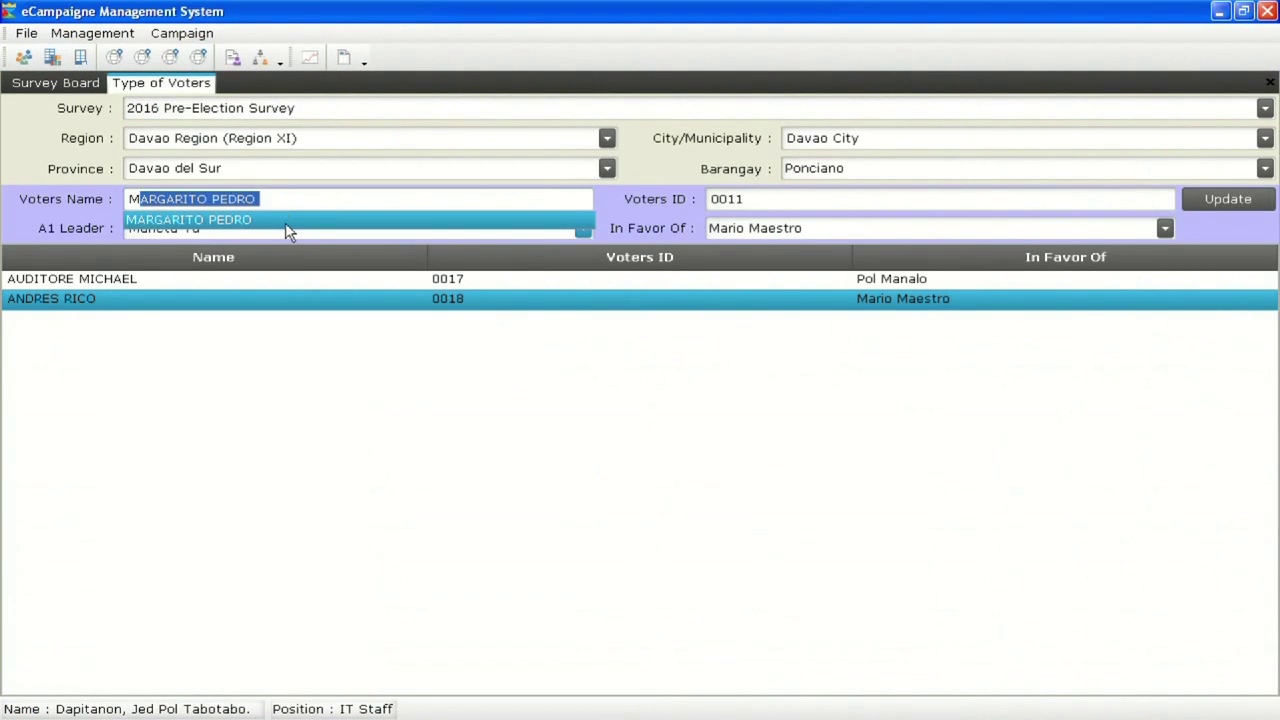
# Record the suggested 'M' voter with an A1 leader and a favoured candidate
pyautogui.click(285, 222)
pyautogui.click(582, 228)
pyautogui.click(171, 249)
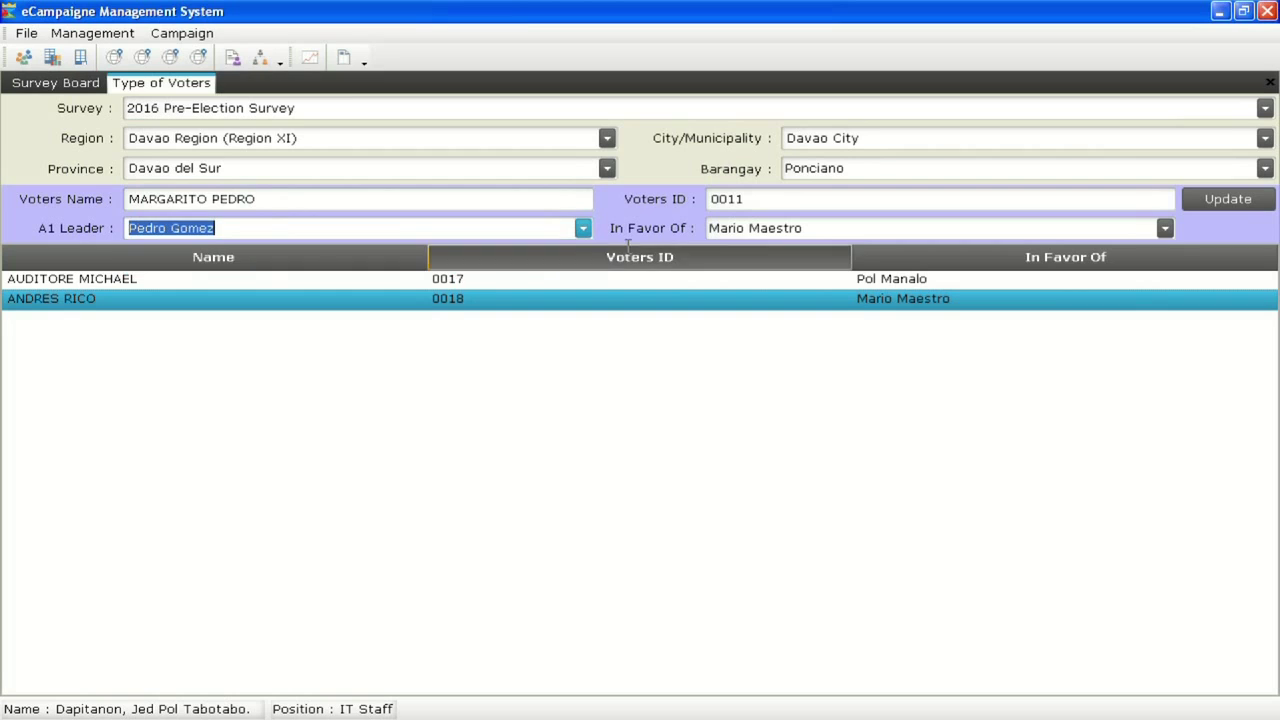
pyautogui.click(1166, 228)
pyautogui.click(1071, 264)
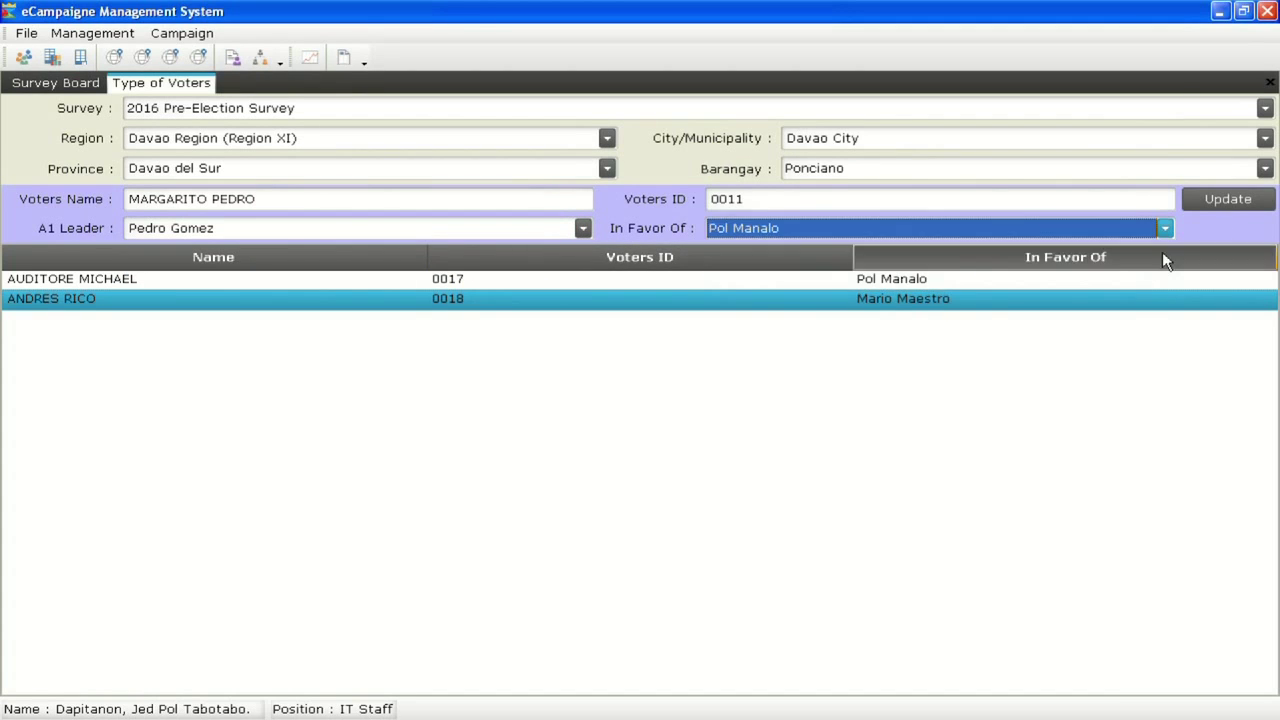
pyautogui.click(1230, 203)
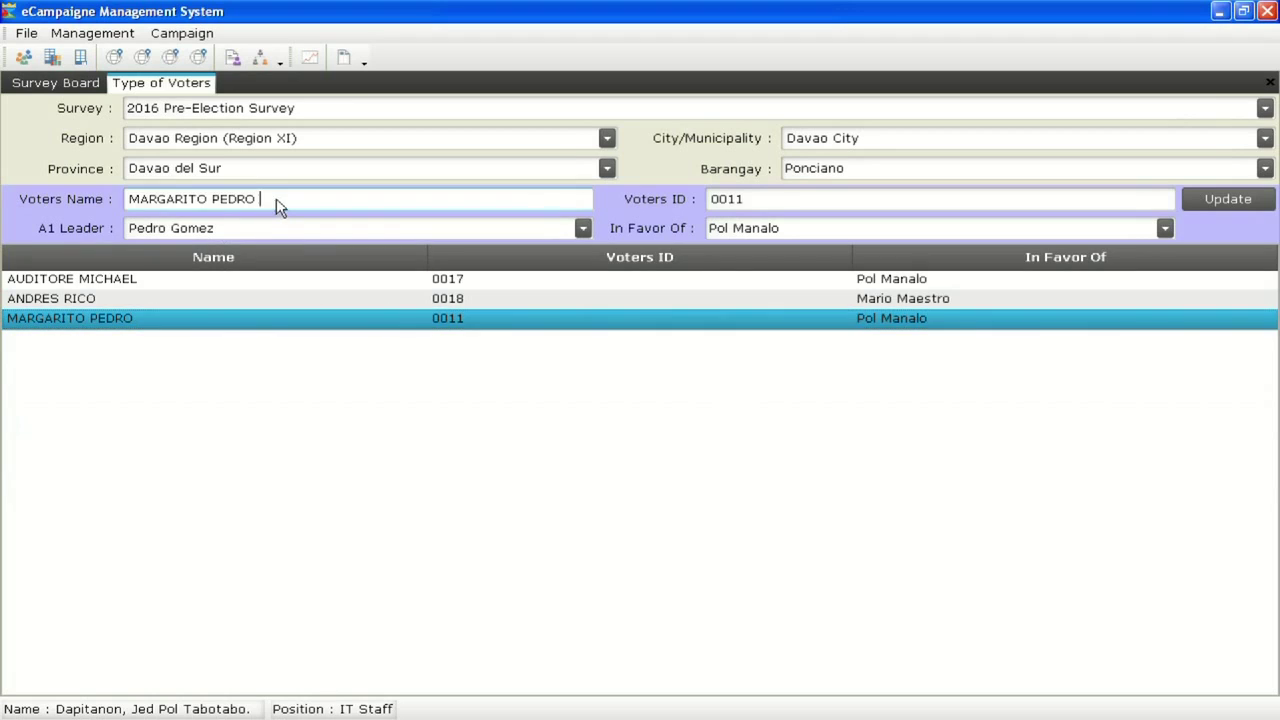
# Update entries for a voter typed by full name and the suggested 'D' voter
pyautogui.moveTo(277, 198); pyautogui.dragTo(116, 198)
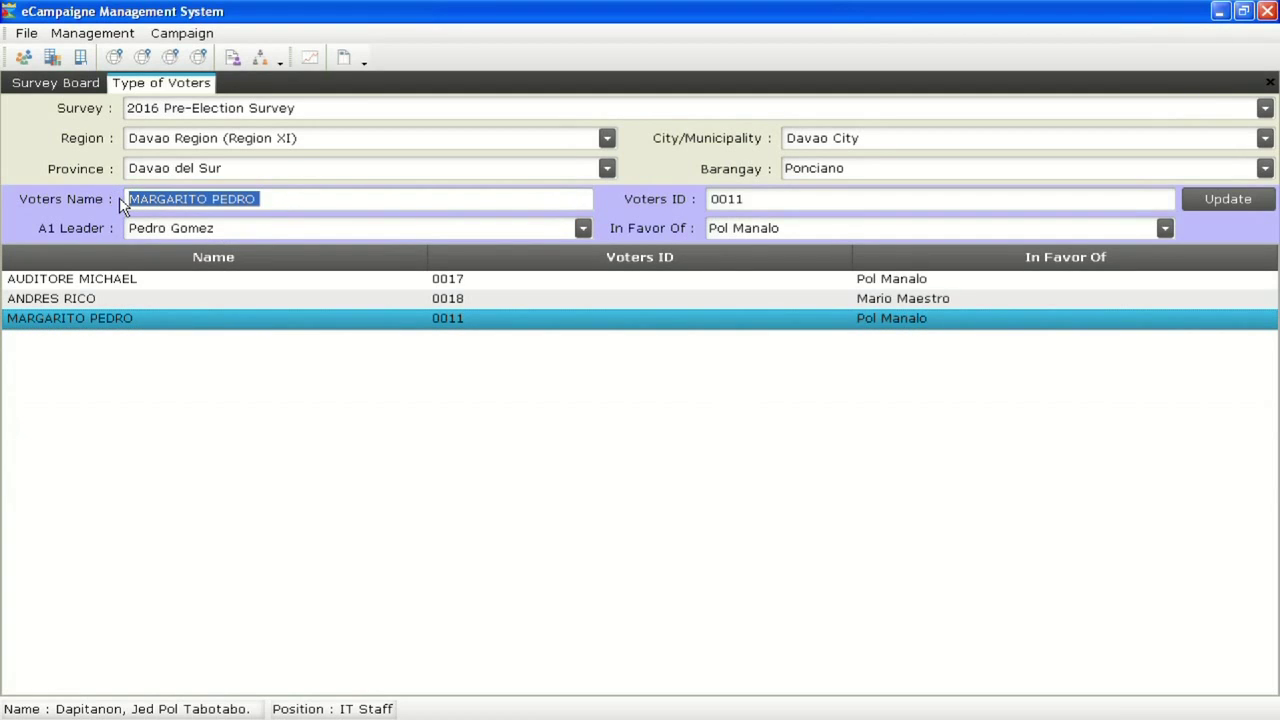
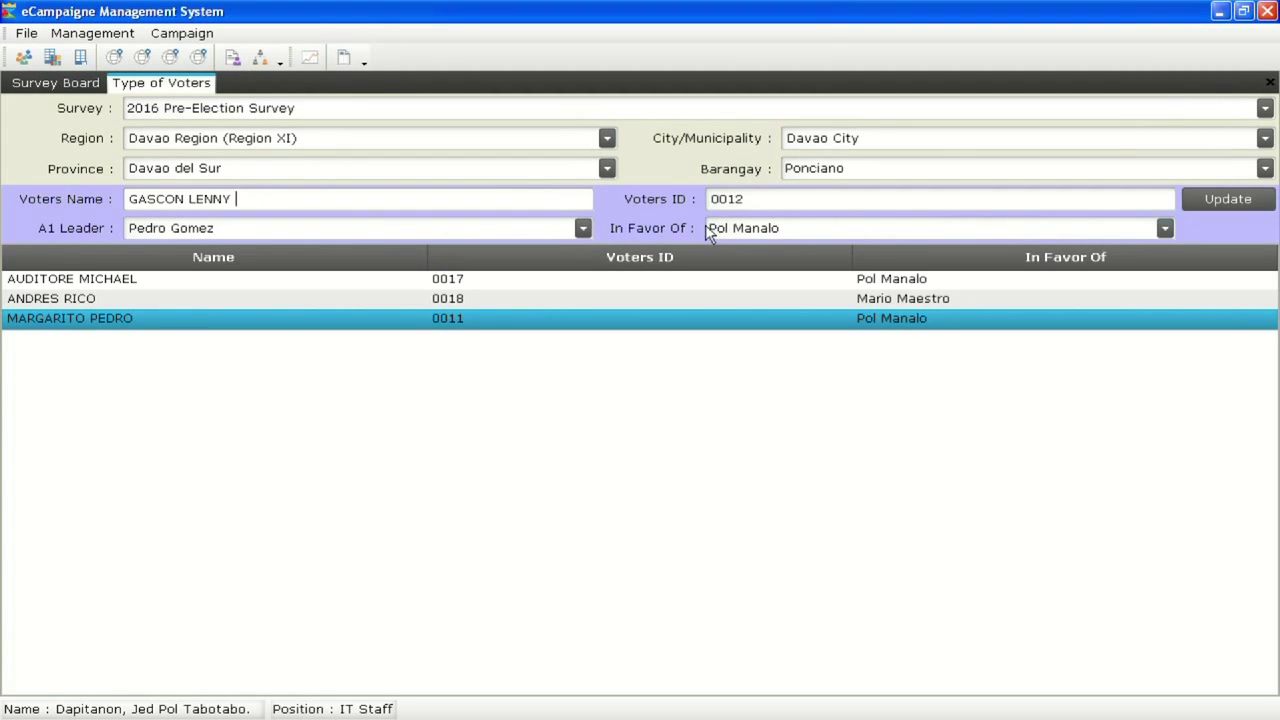
pyautogui.click(1240, 204)
pyautogui.moveTo(228, 201); pyautogui.dragTo(111, 203)
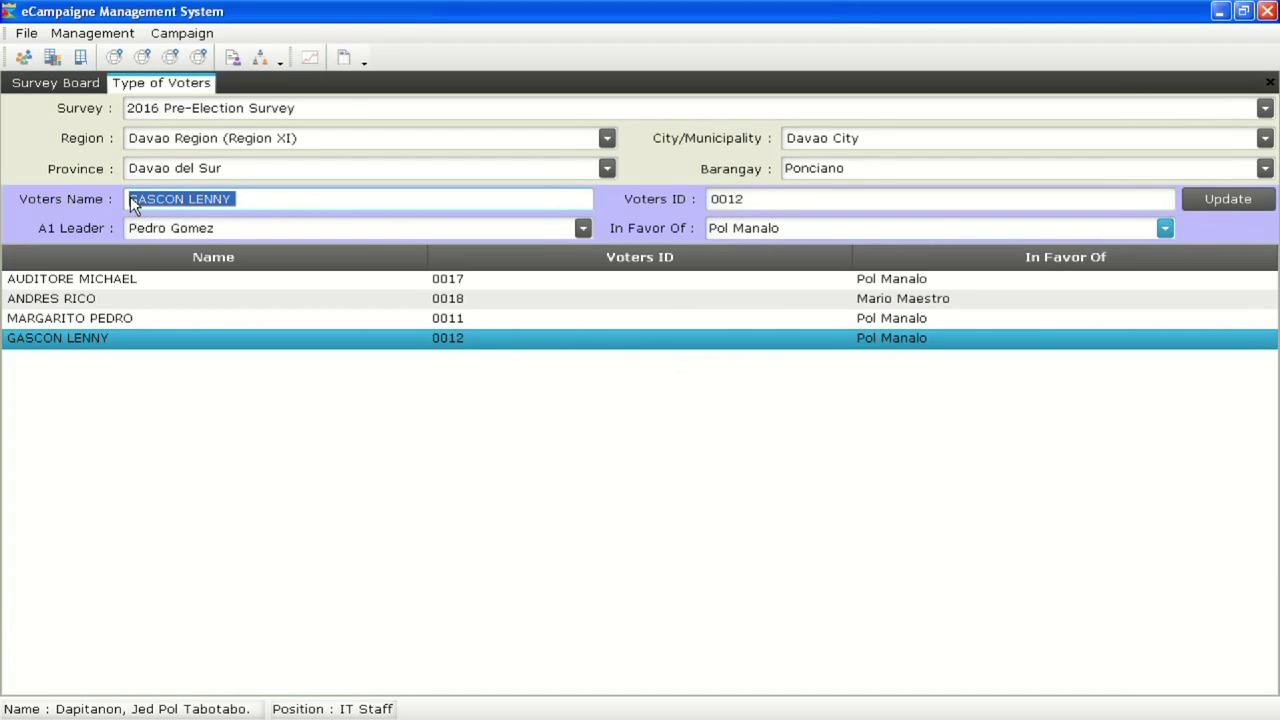
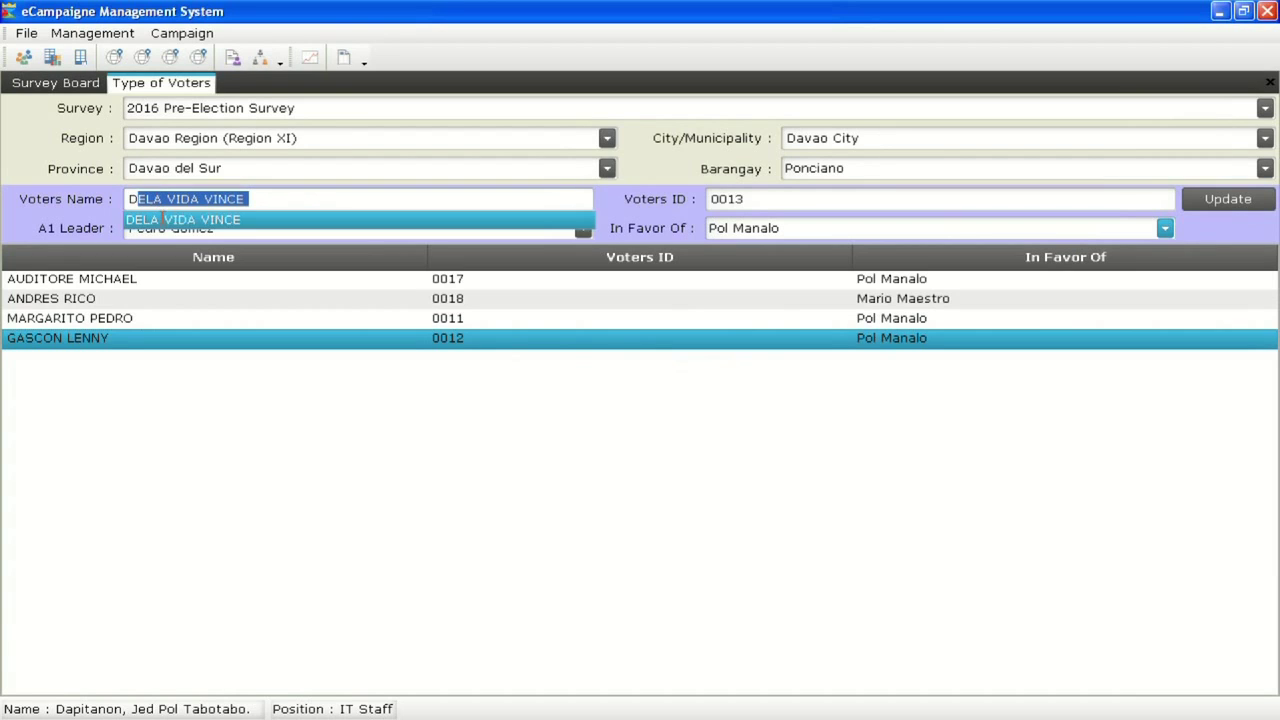
pyautogui.click(190, 222)
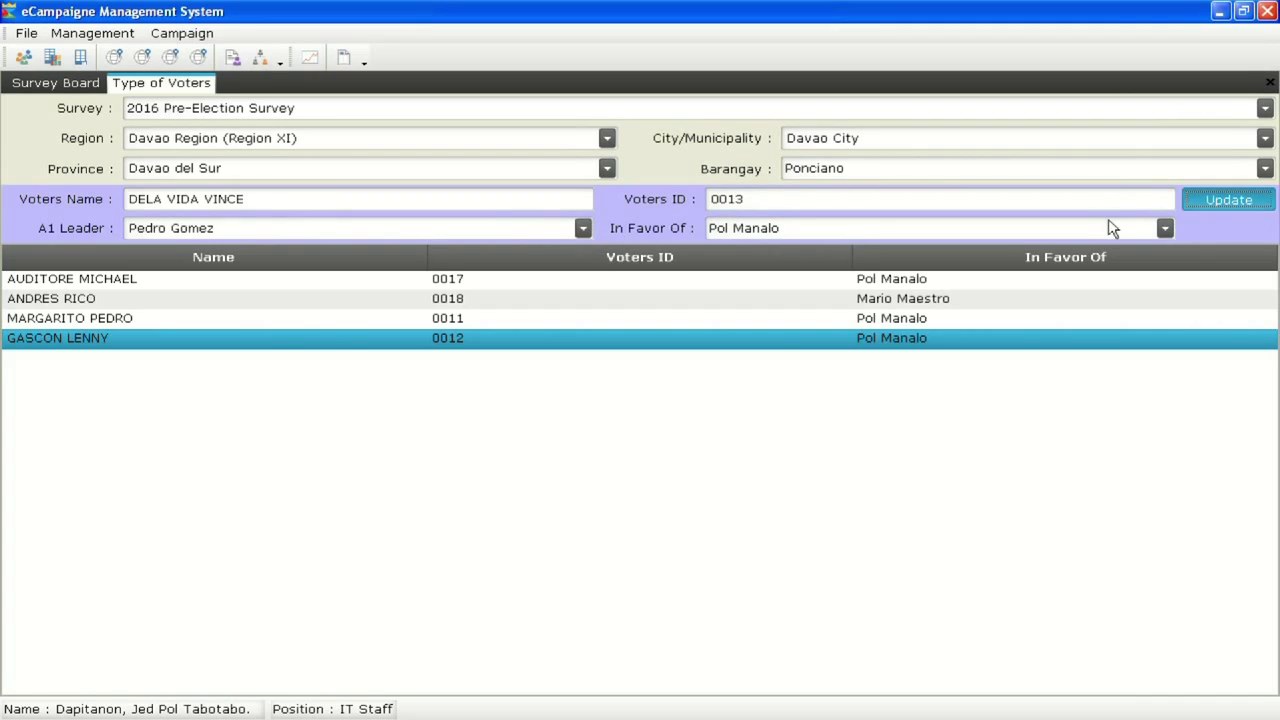
pyautogui.click(1228, 199)
# Assign the 'S' voter to the other A1 leader, favouring the other candidate
pyautogui.moveTo(274, 200); pyautogui.dragTo(119, 199)
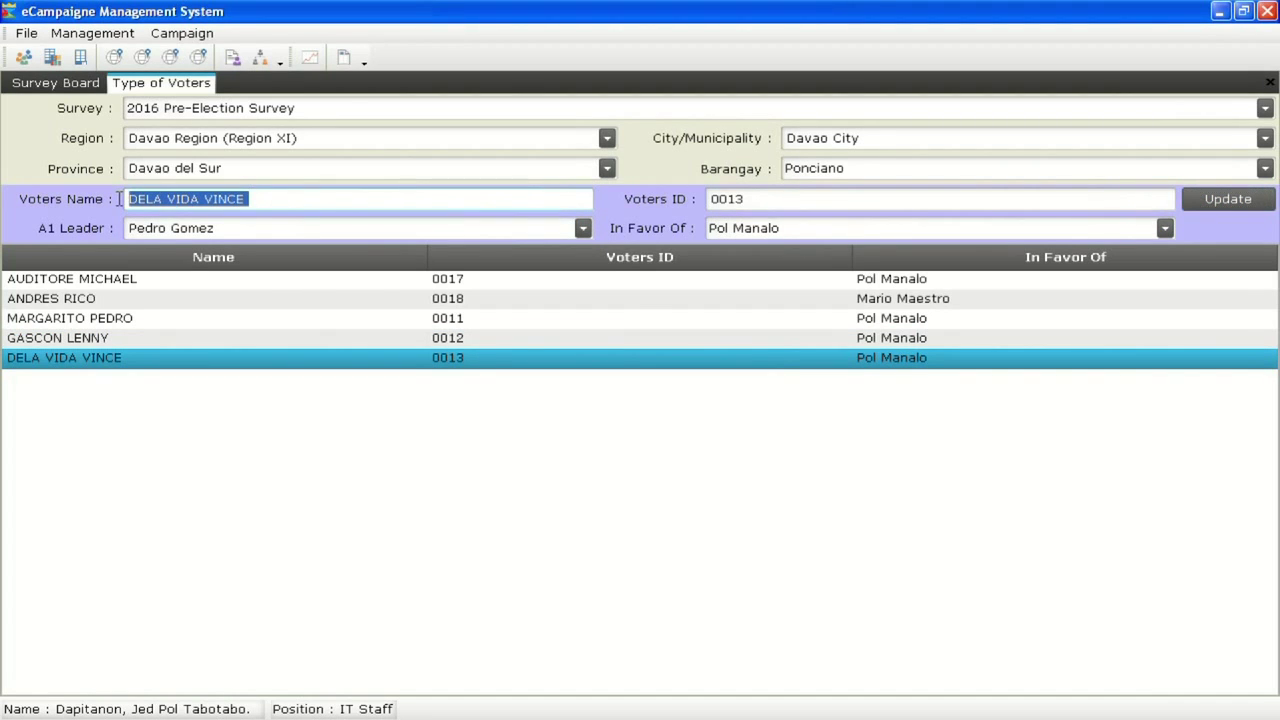
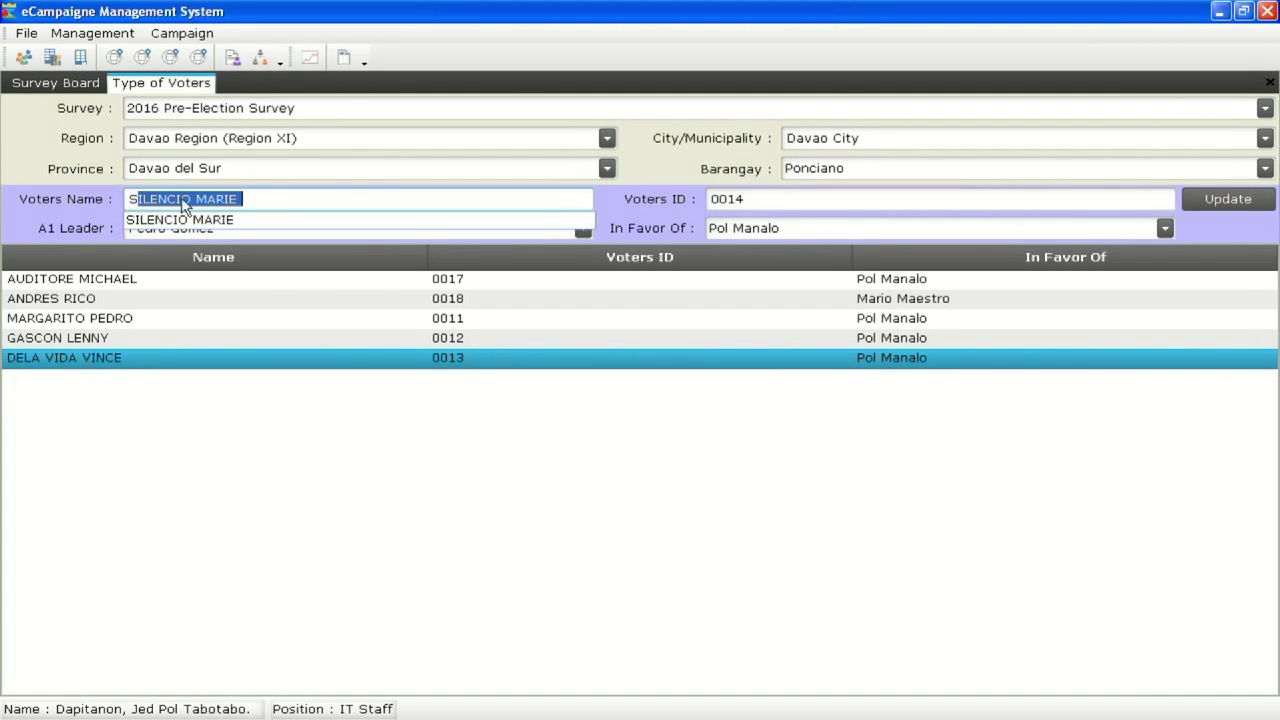
pyautogui.click(183, 217)
pyautogui.click(581, 229)
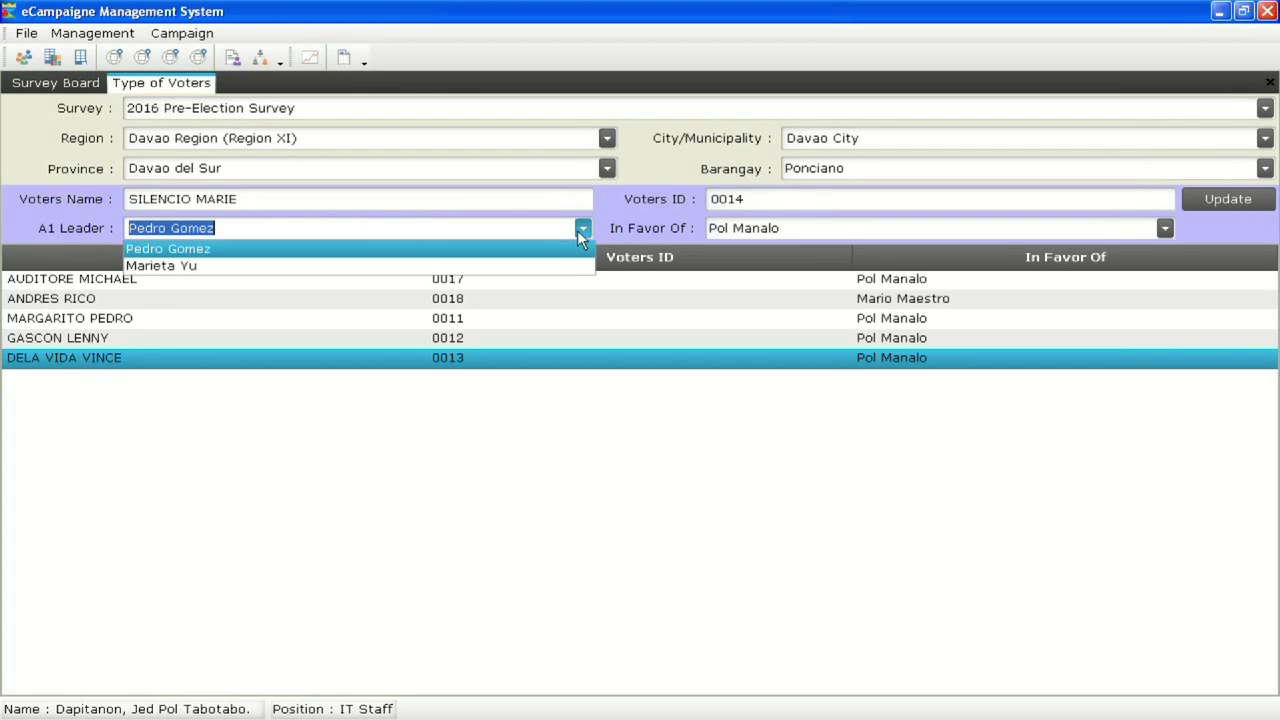
pyautogui.click(543, 266)
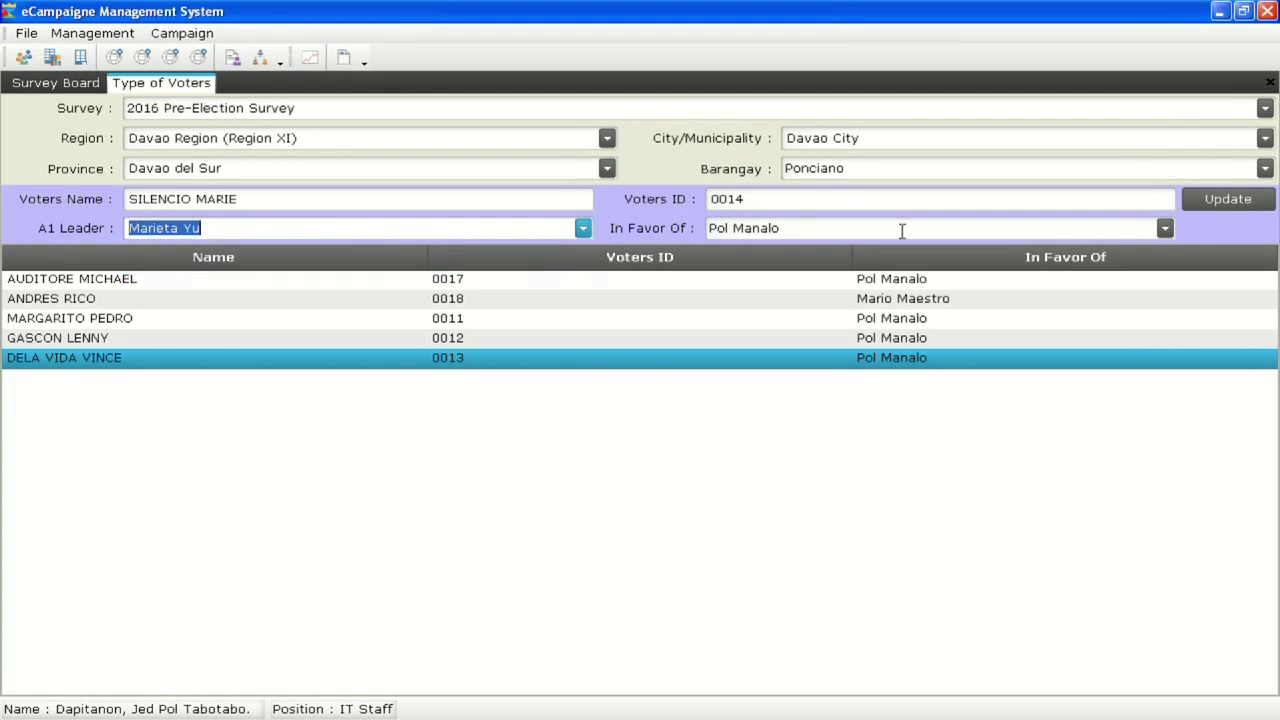
pyautogui.click(1165, 230)
pyautogui.click(1057, 281)
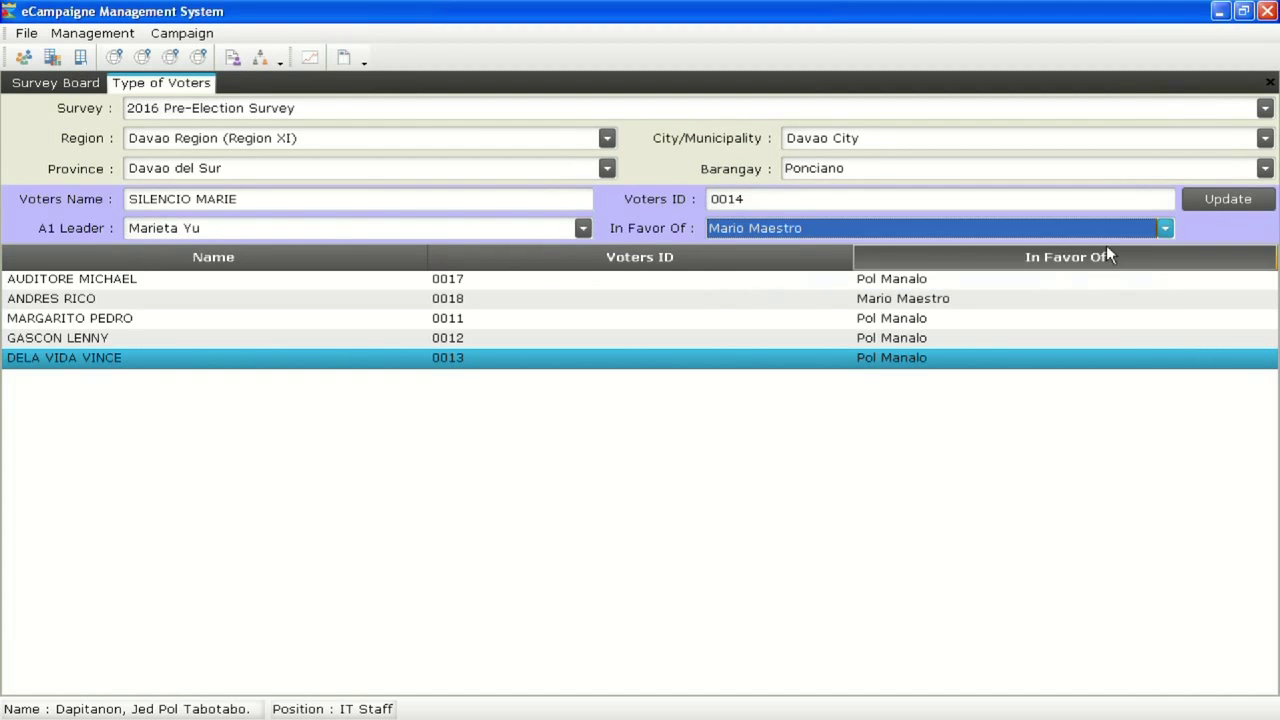
pyautogui.click(1206, 202)
# Set the favoured candidate for the suggested 'R' voter and update
pyautogui.moveTo(297, 205); pyautogui.dragTo(48, 200)
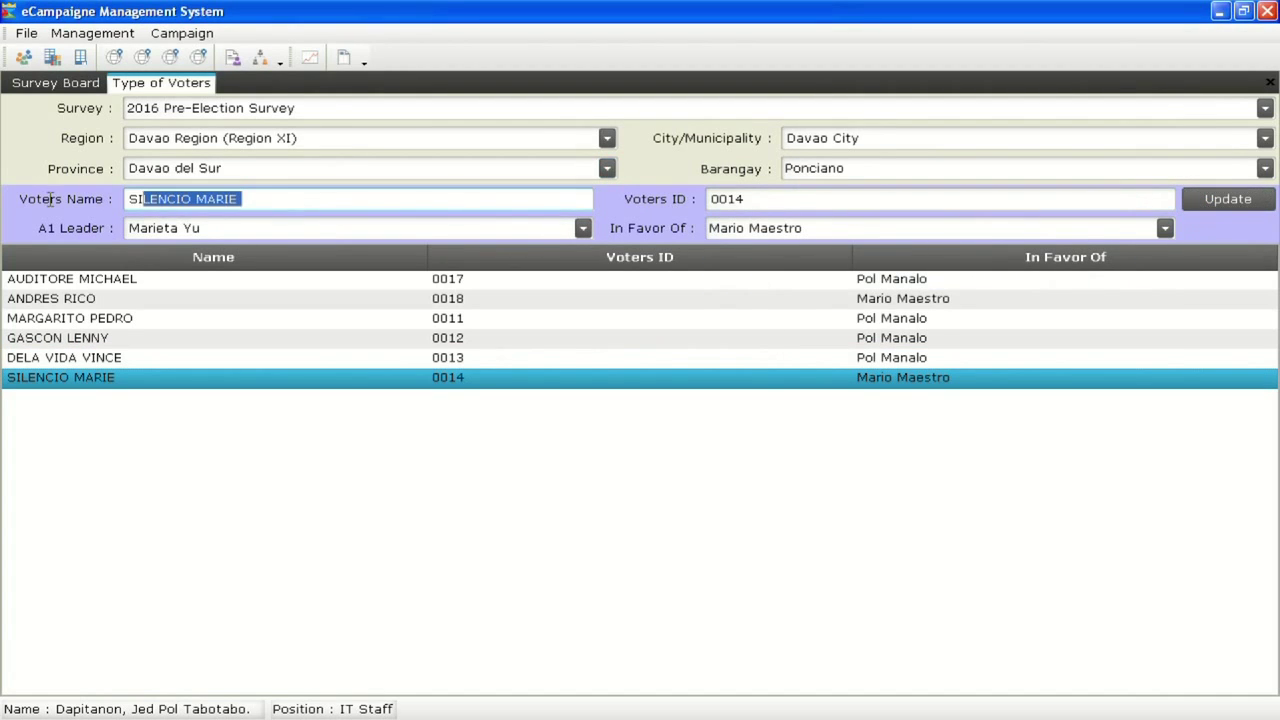
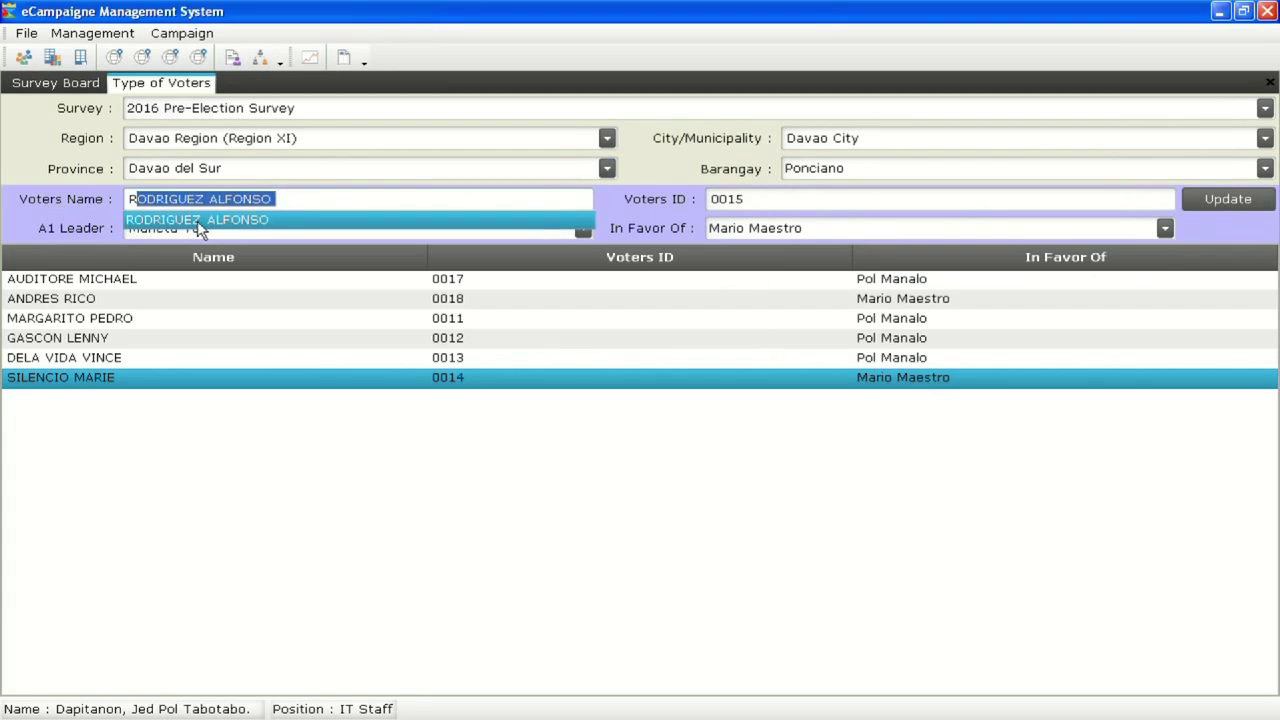
pyautogui.click(198, 221)
pyautogui.click(1165, 228)
pyautogui.click(1044, 258)
pyautogui.click(1198, 200)
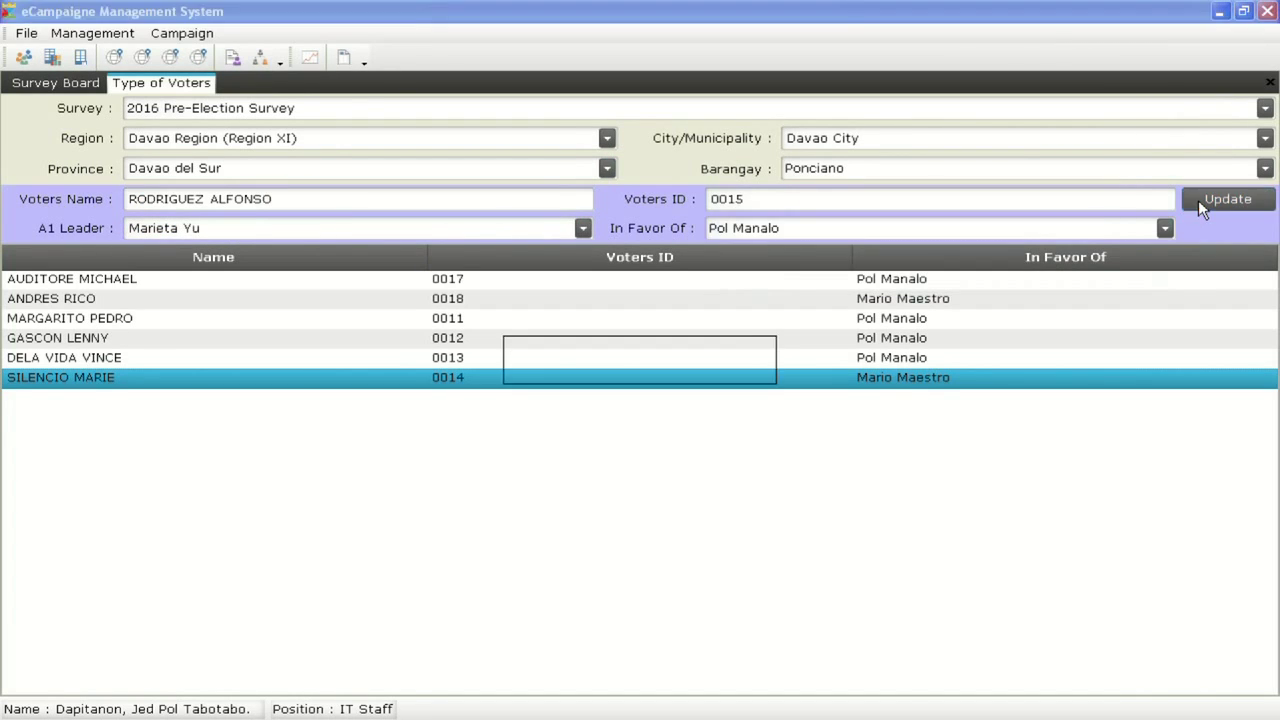
# Mark the suggested 'O' voter as favouring the other candidate
pyautogui.moveTo(286, 204); pyautogui.dragTo(121, 200)
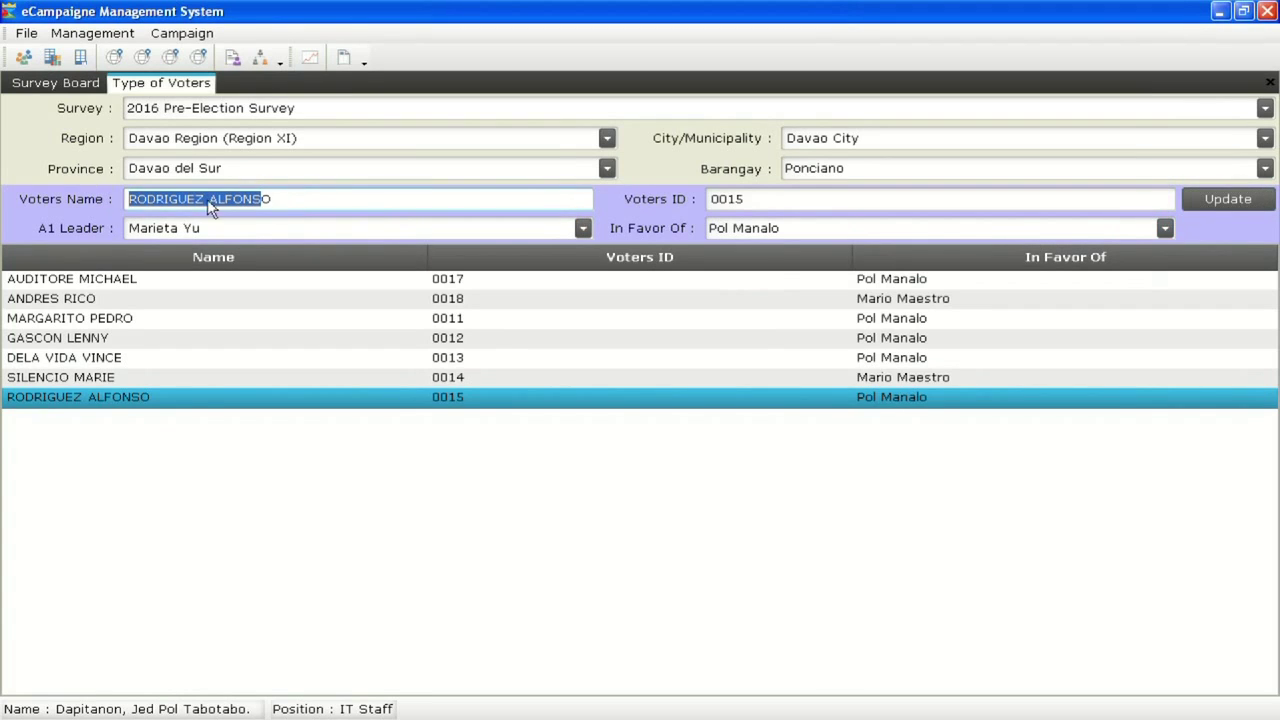
pyautogui.moveTo(373, 209); pyautogui.dragTo(134, 203)
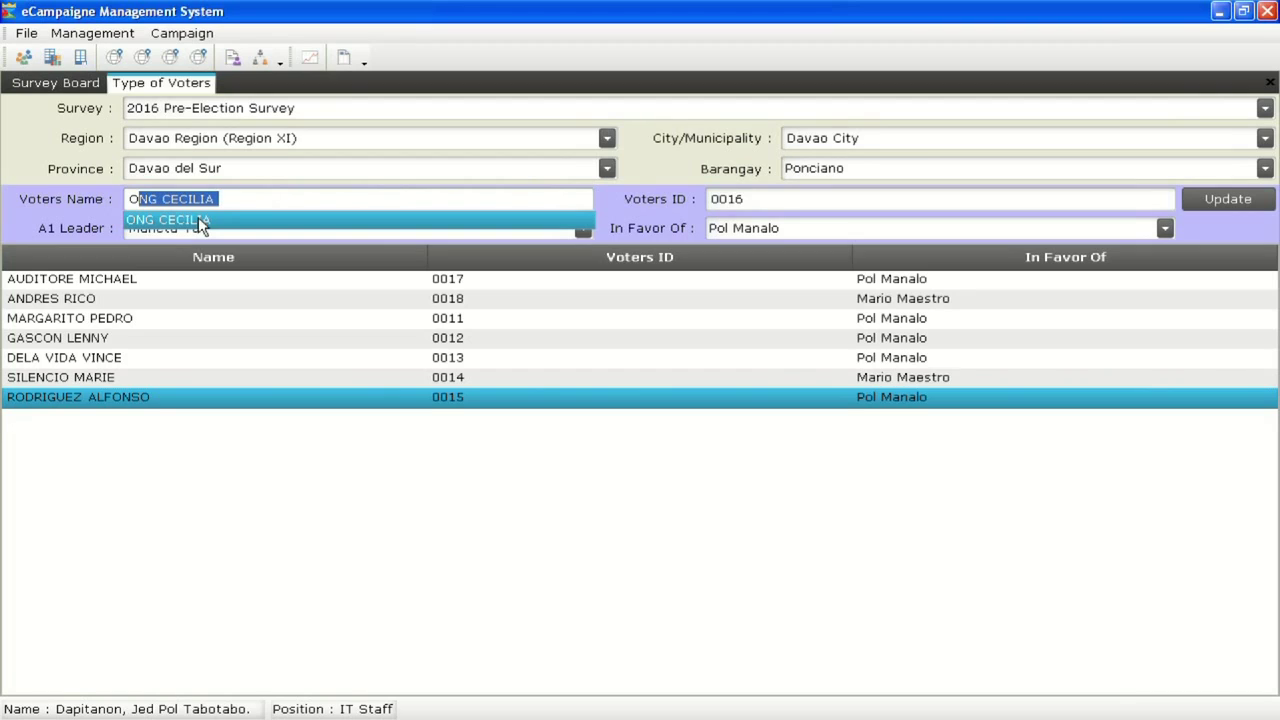
pyautogui.click(198, 219)
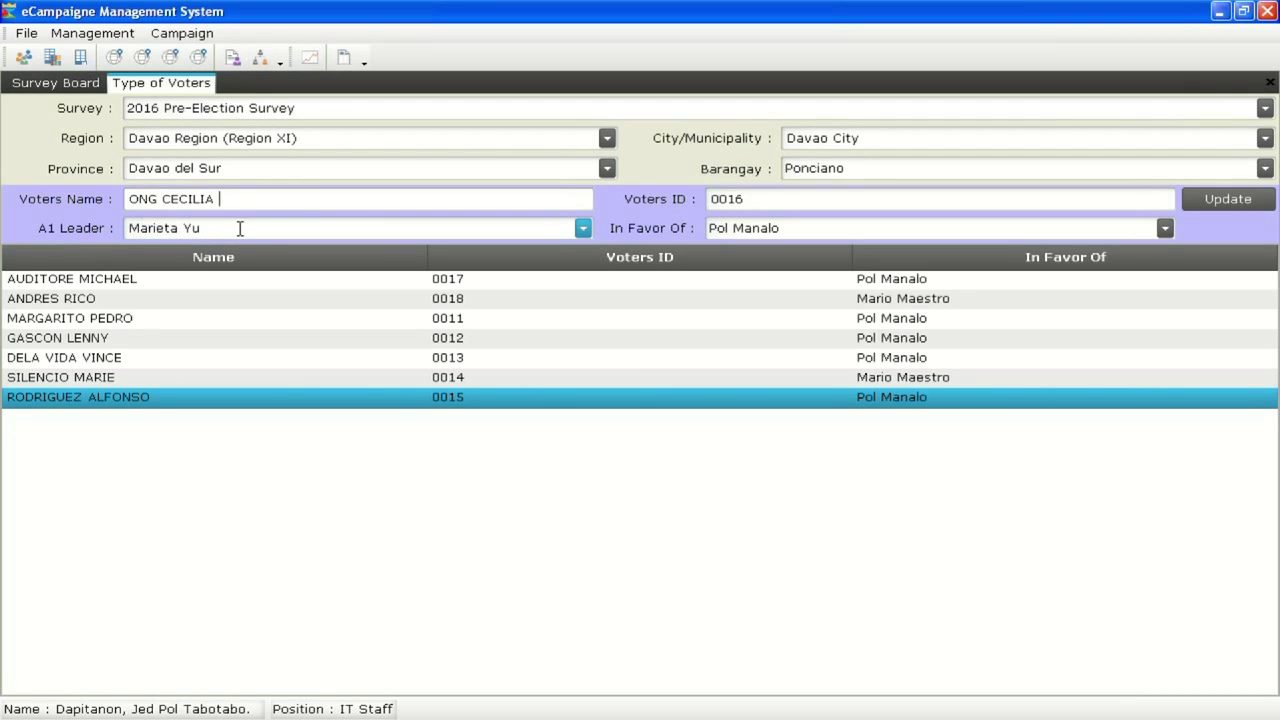
pyautogui.click(815, 233)
pyautogui.click(795, 283)
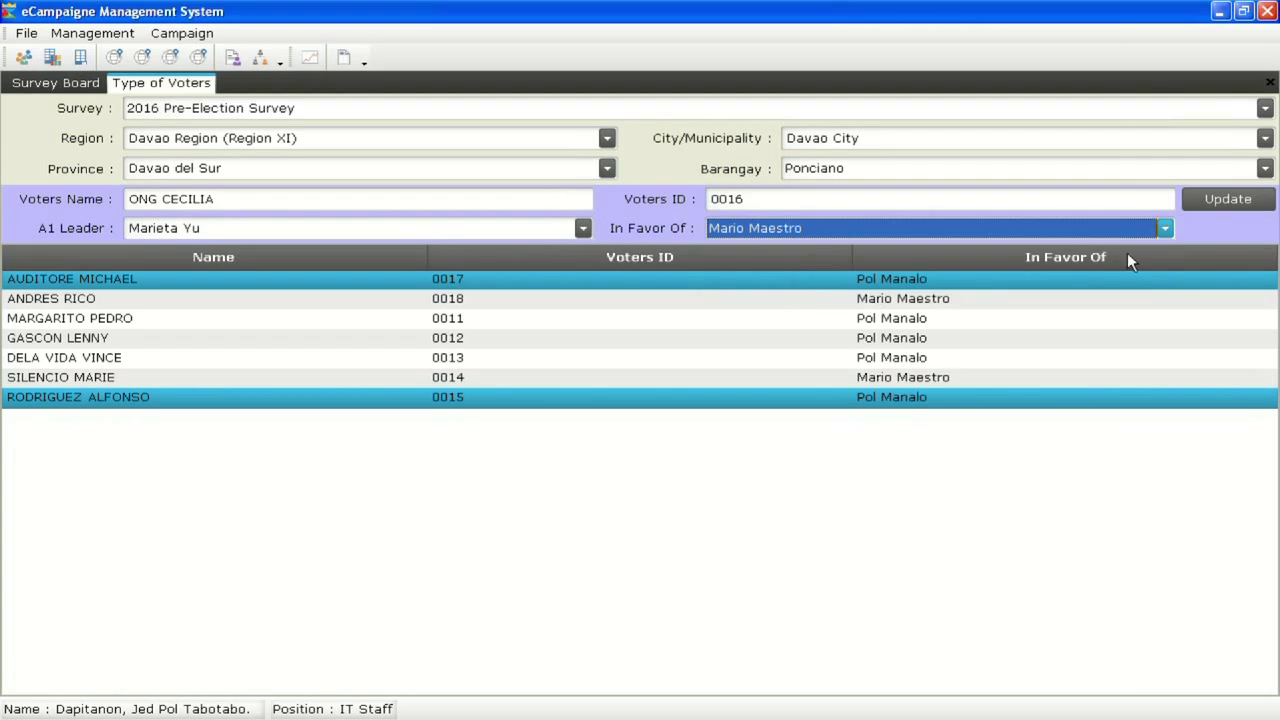
pyautogui.click(1210, 202)
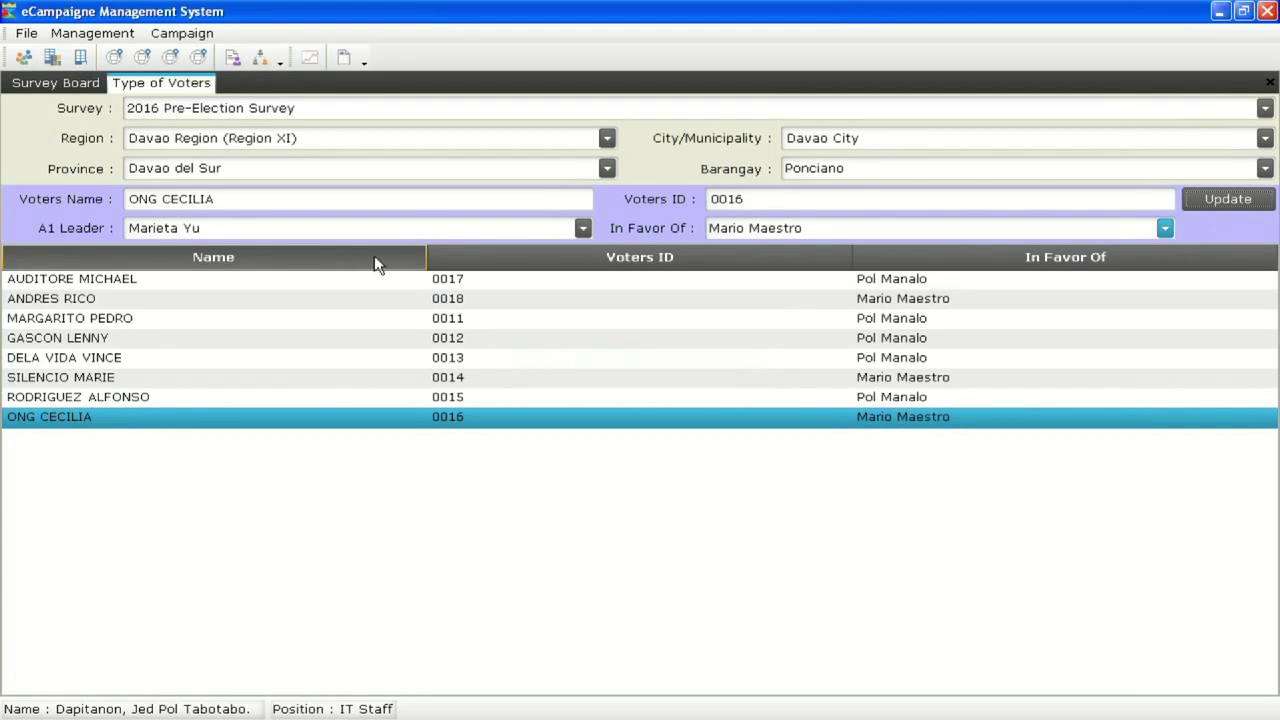
# Assign the 'L' voter to the other A1 leader with a favoured candidate
pyautogui.moveTo(214, 198); pyautogui.dragTo(73, 192)
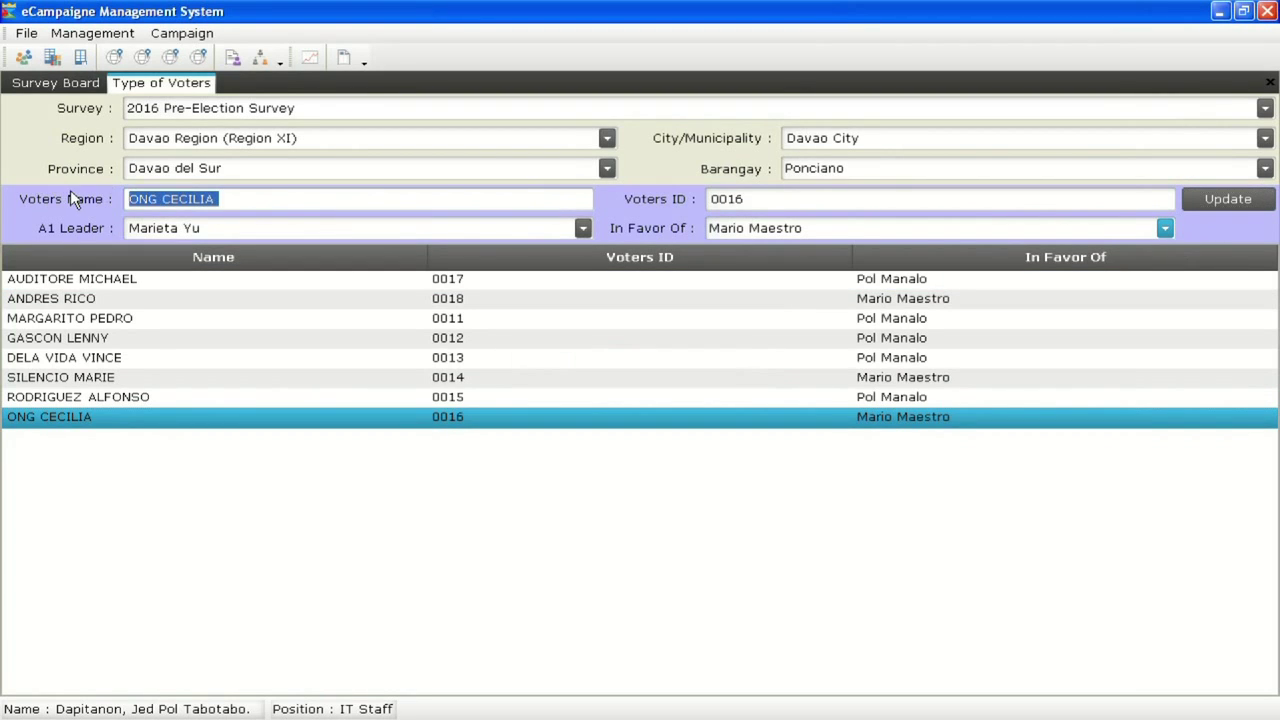
pyautogui.click(150, 214)
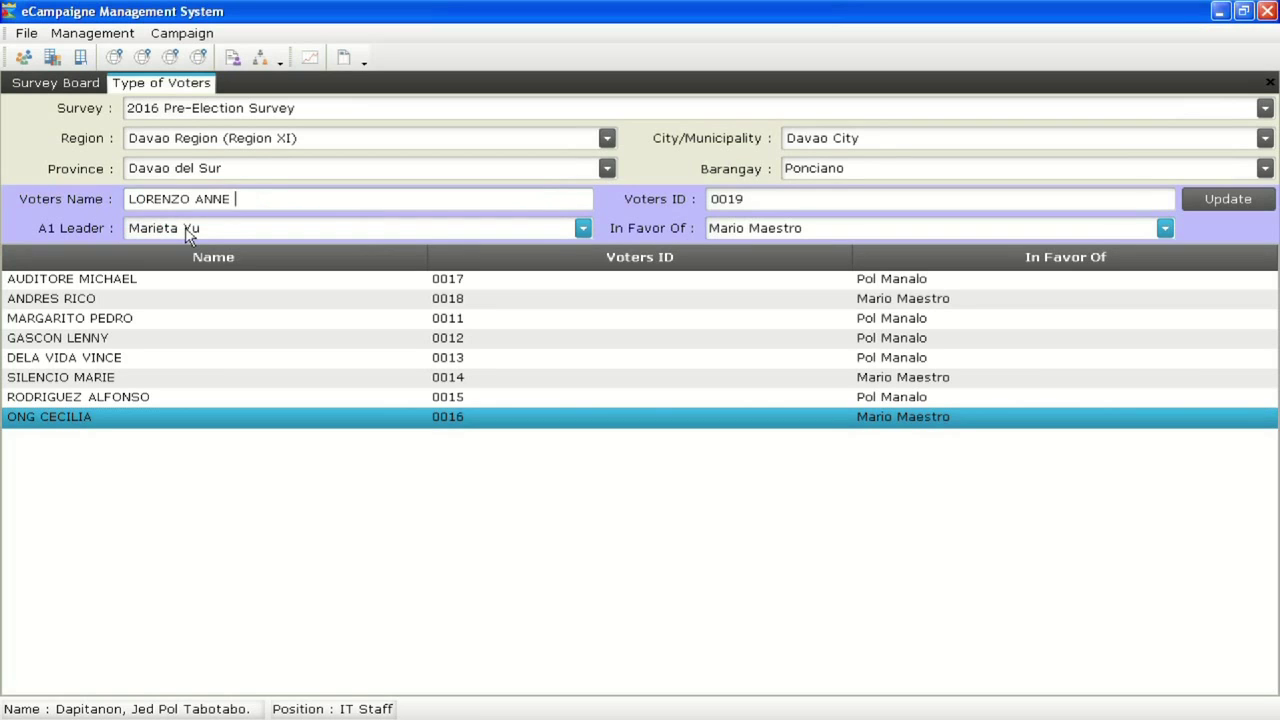
pyautogui.click(582, 228)
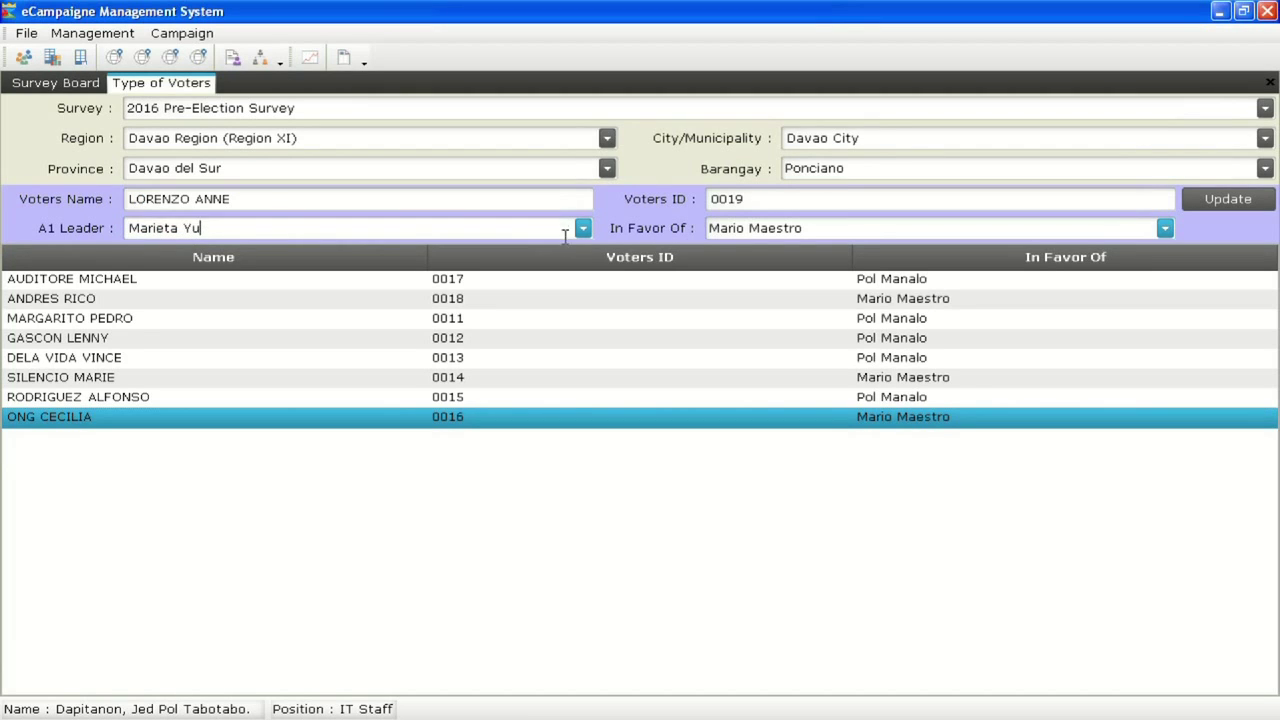
pyautogui.click(560, 249)
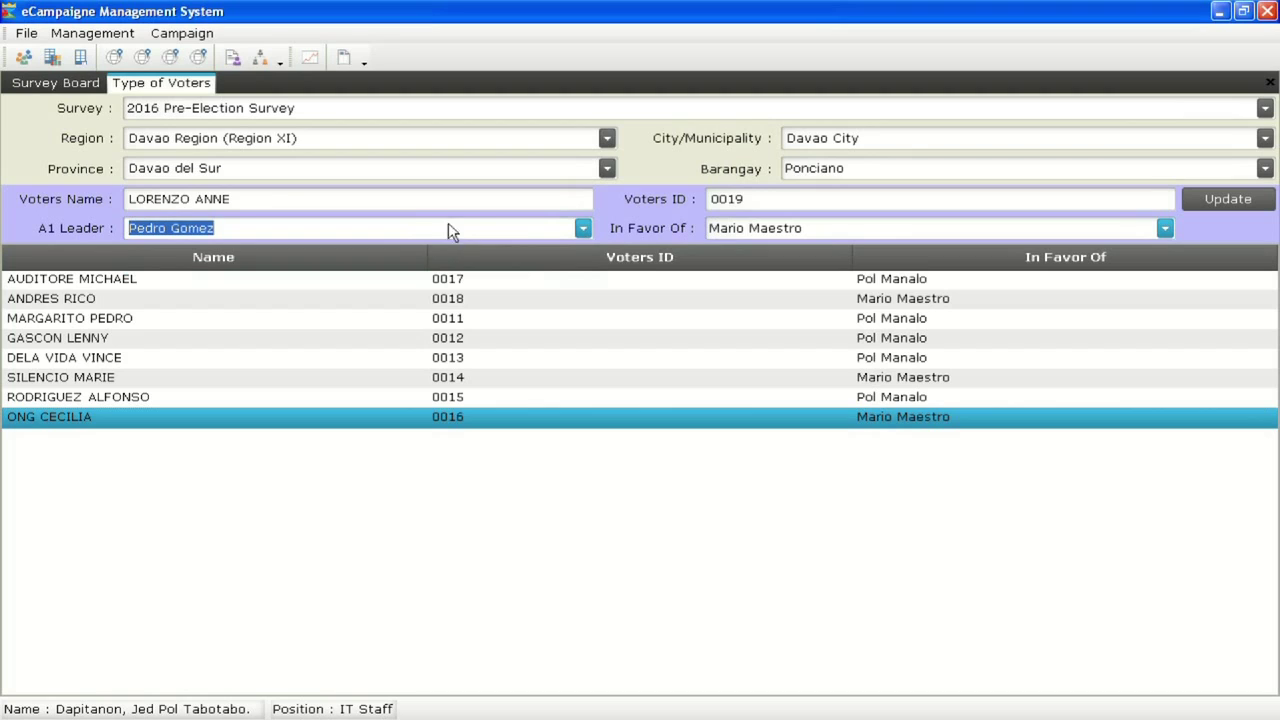
pyautogui.click(843, 230)
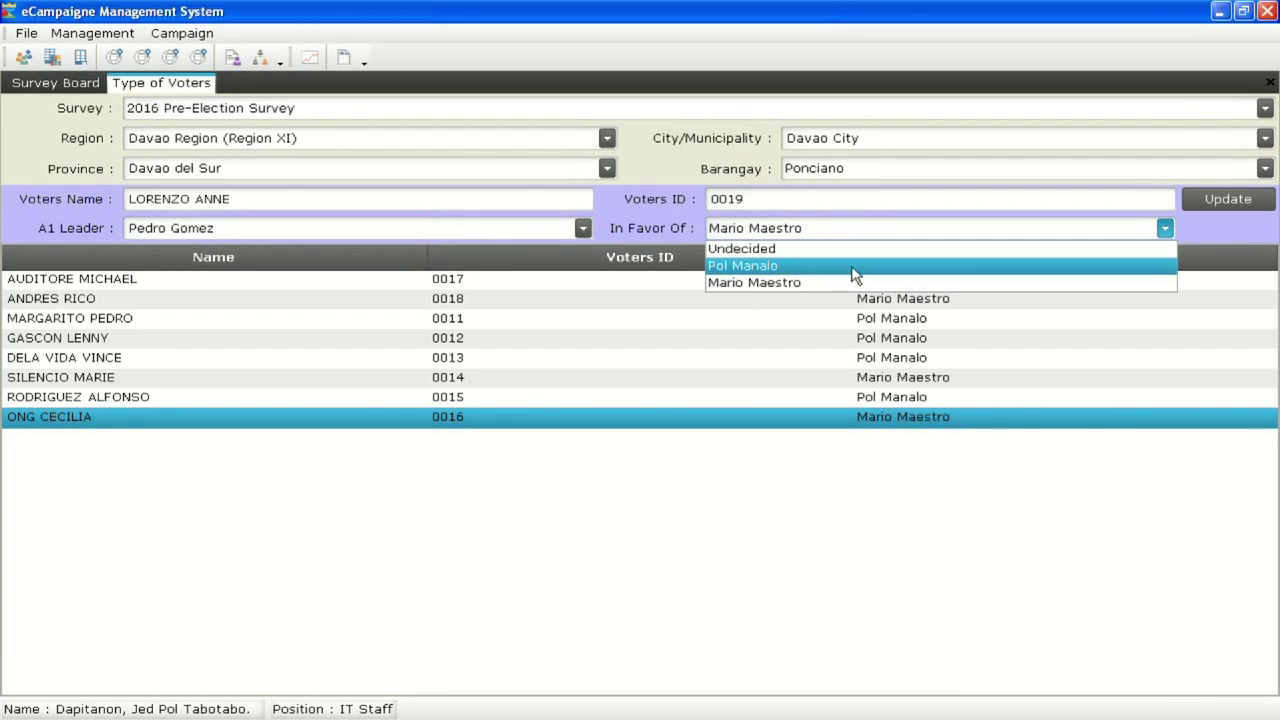
pyautogui.click(851, 266)
pyautogui.click(1235, 202)
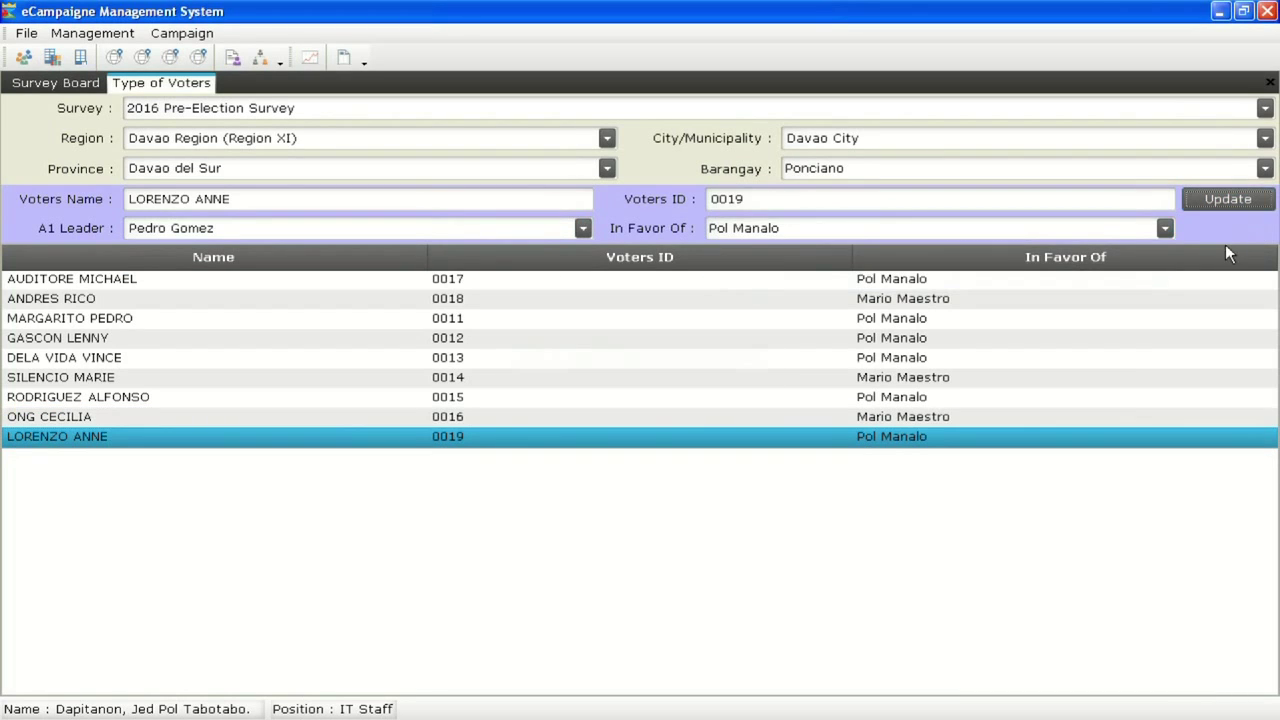
# Enter the last voter by full name and save the survey entry
pyautogui.click(270, 196)
pyautogui.hotkey('ctrl', 'a')
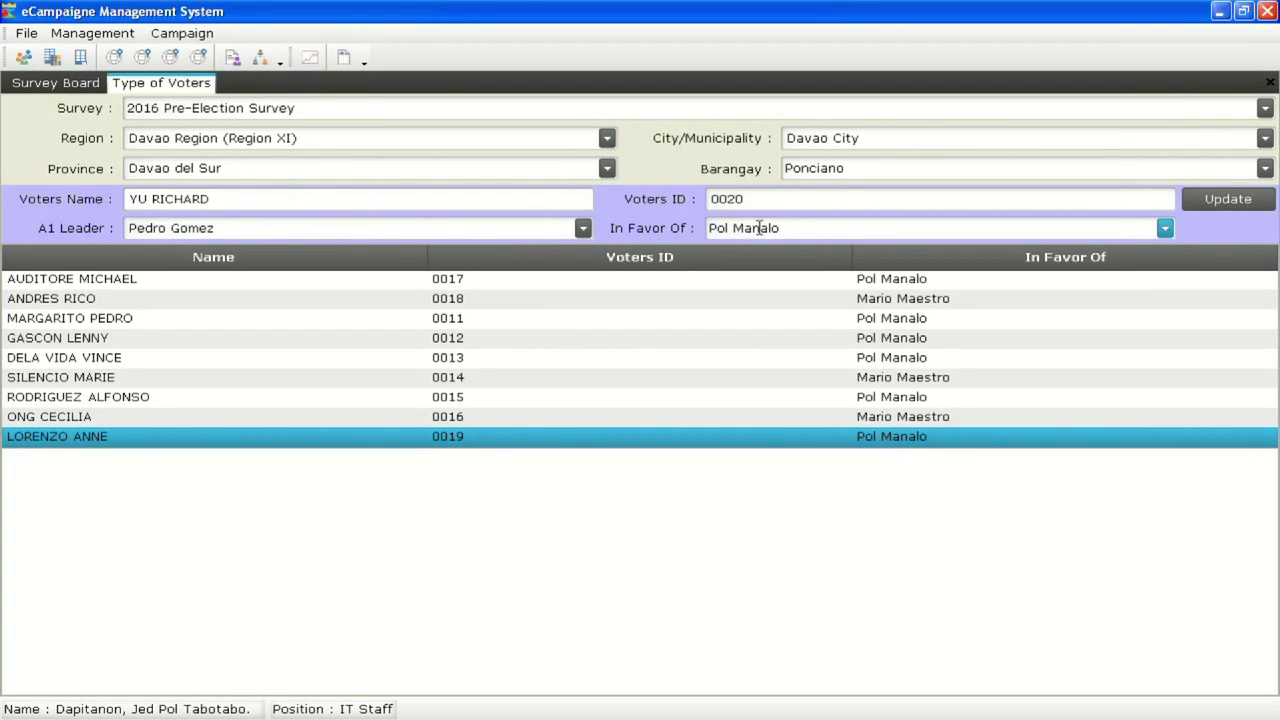
pyautogui.click(1213, 205)
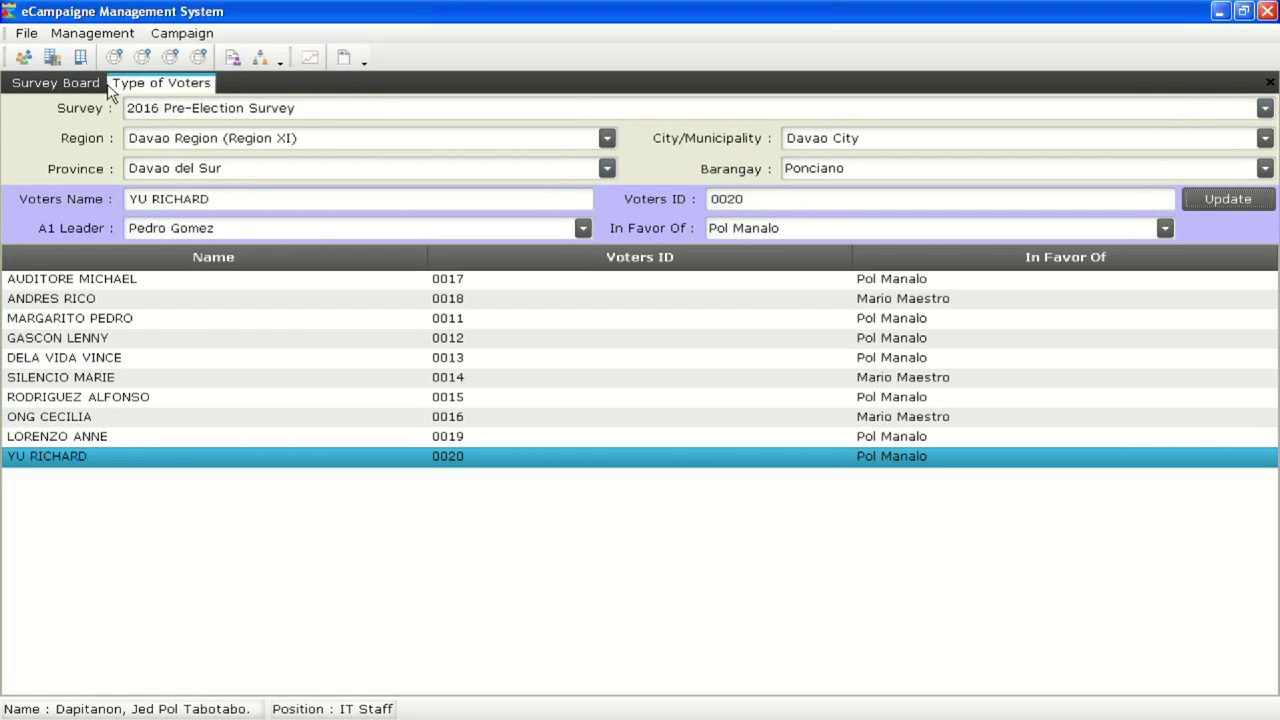
pyautogui.click(78, 86)
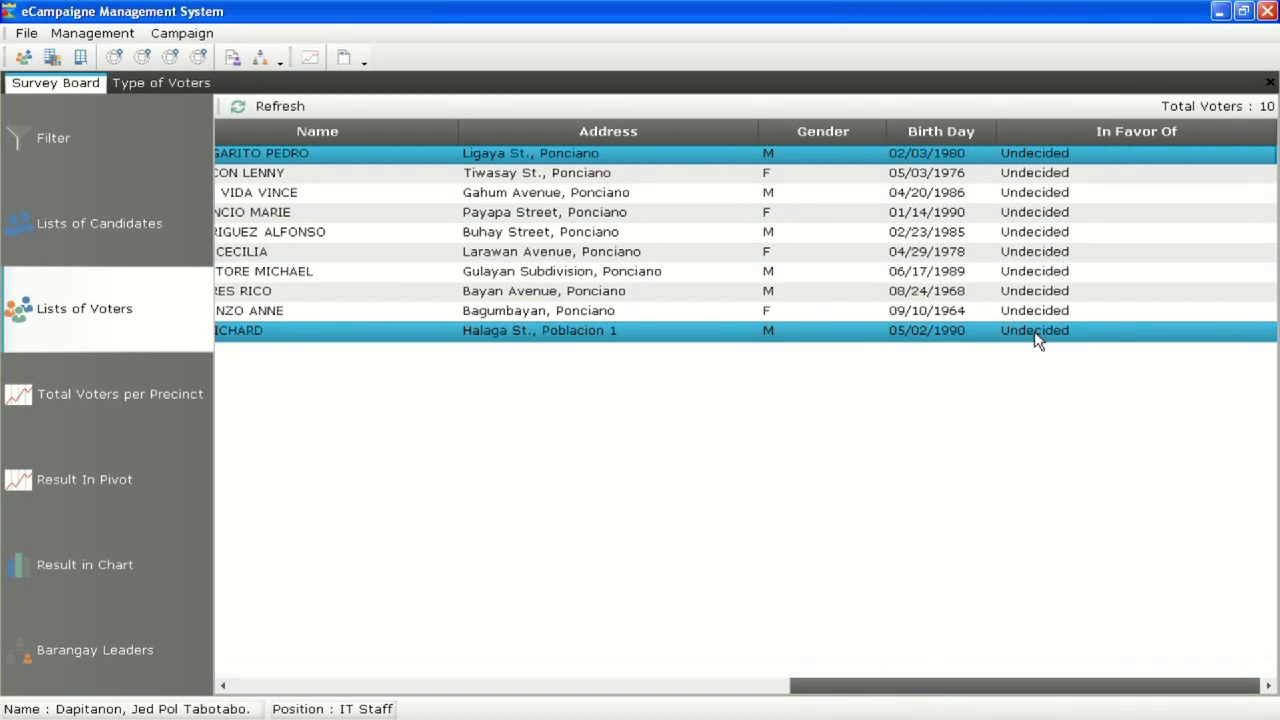
# Refresh voters and precinct totals: 1659AD 5 UNA, 1 LP; 1660GH 2 each
pyautogui.click(293, 104)
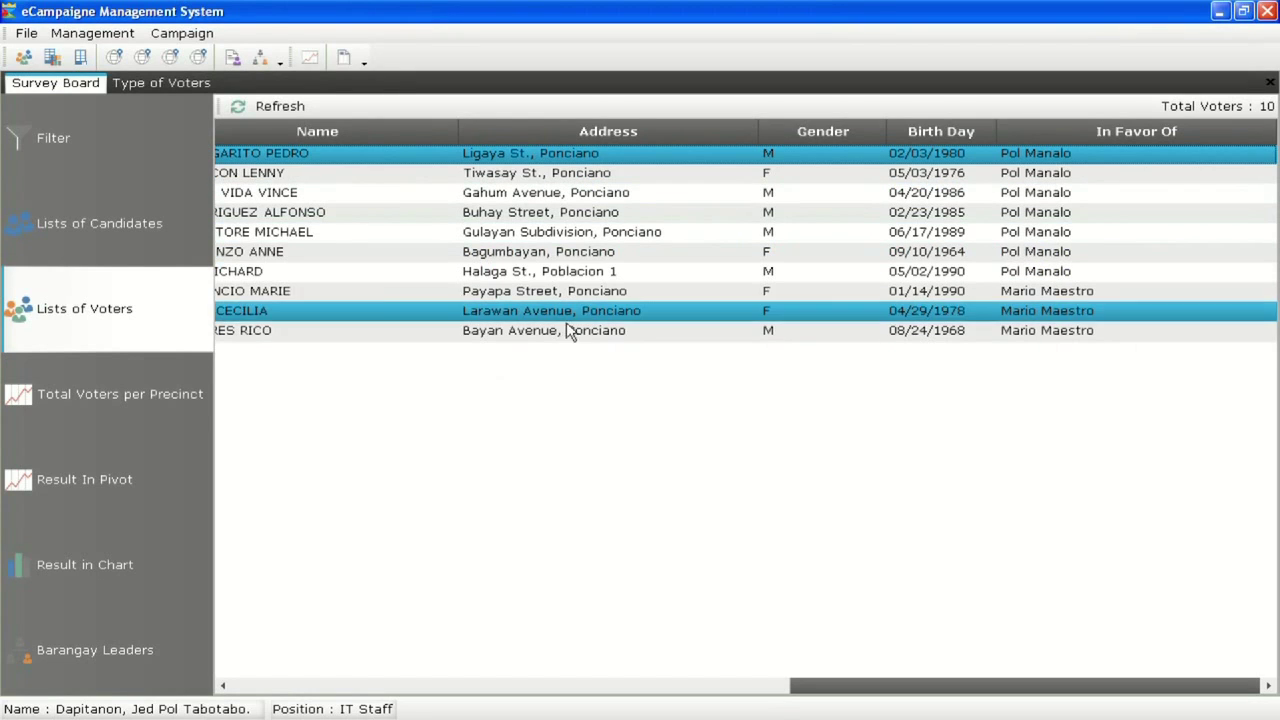
pyautogui.click(143, 380)
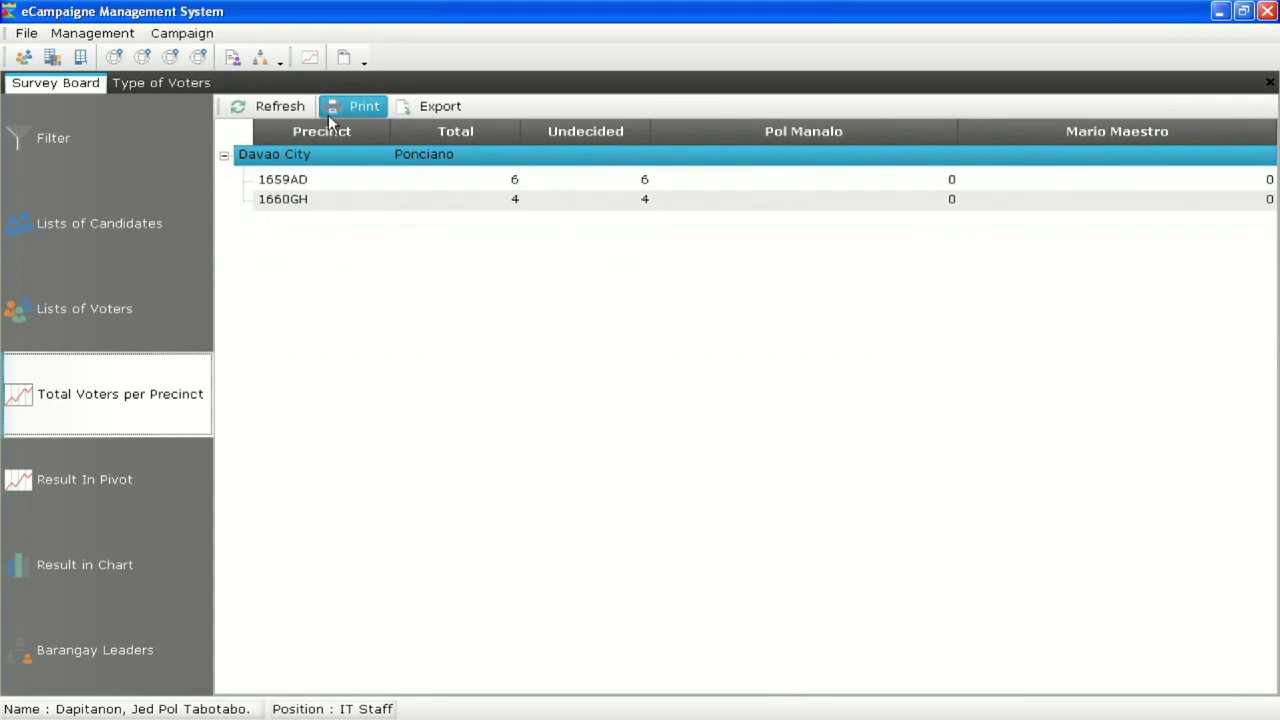
pyautogui.click(287, 104)
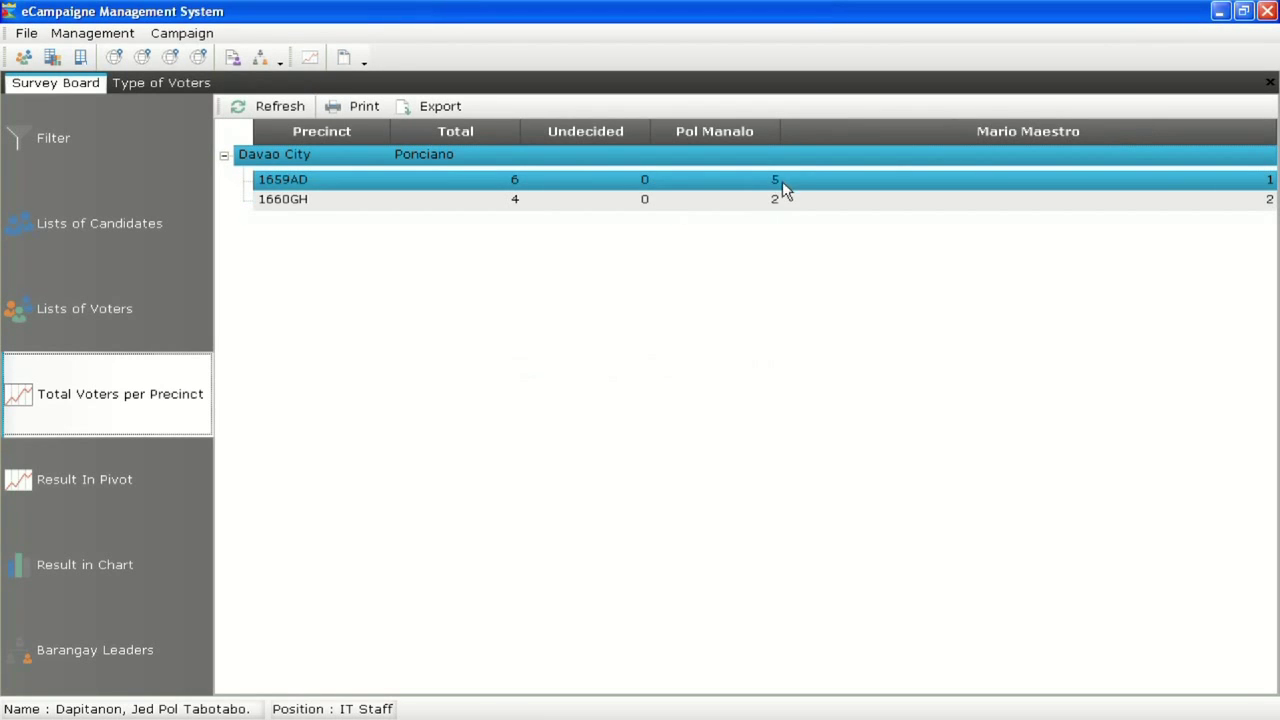
pyautogui.moveTo(781, 131); pyautogui.dragTo(968, 131)
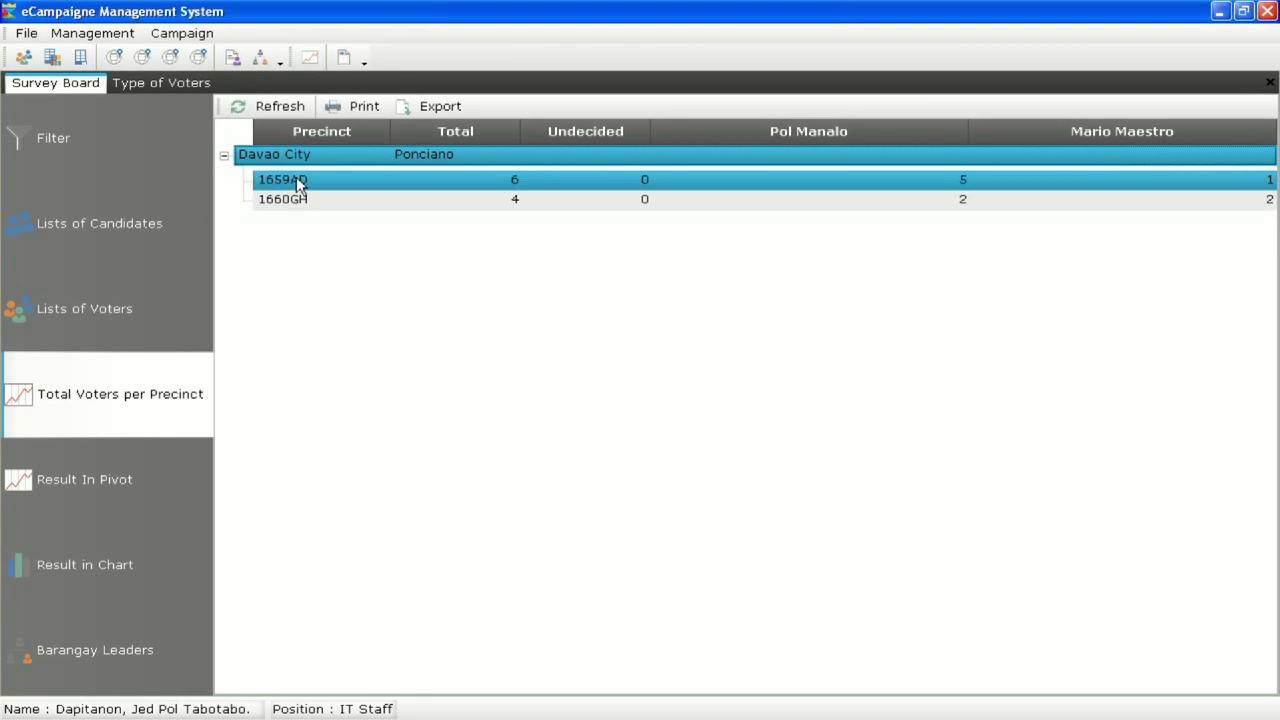
# Refresh the pivot results for the Ponciano voters
pyautogui.click(152, 479)
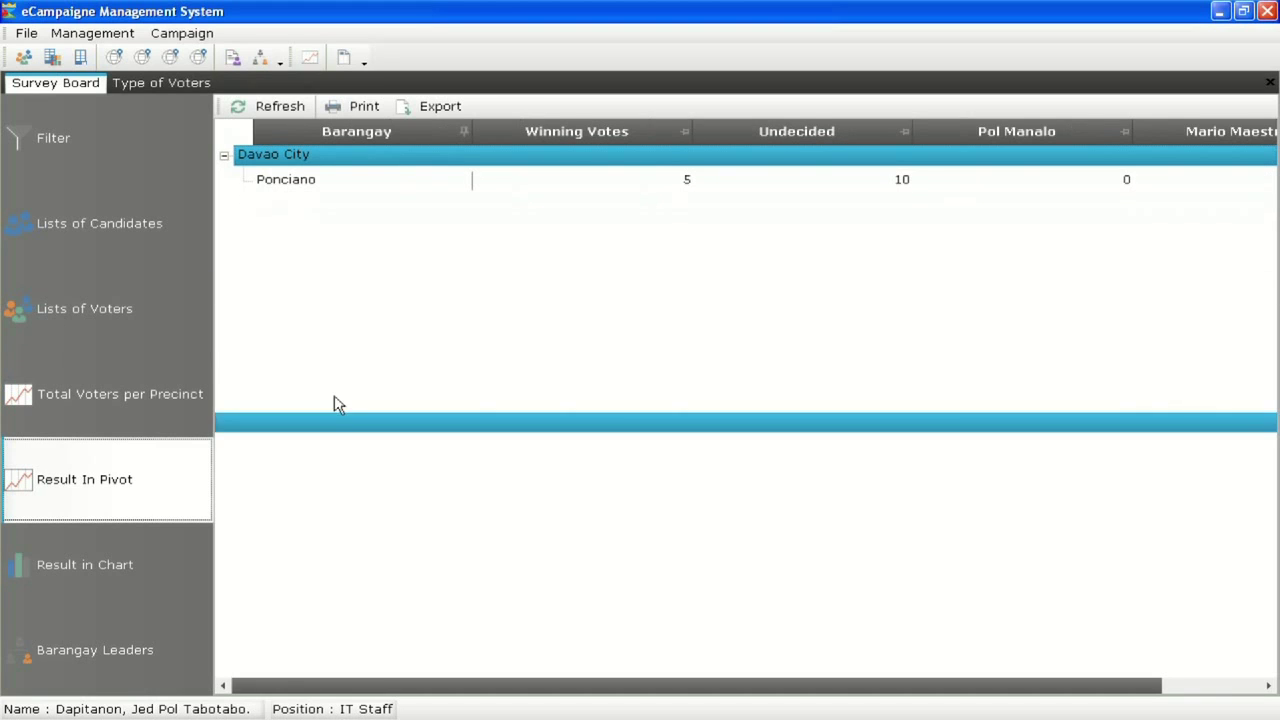
pyautogui.click(276, 107)
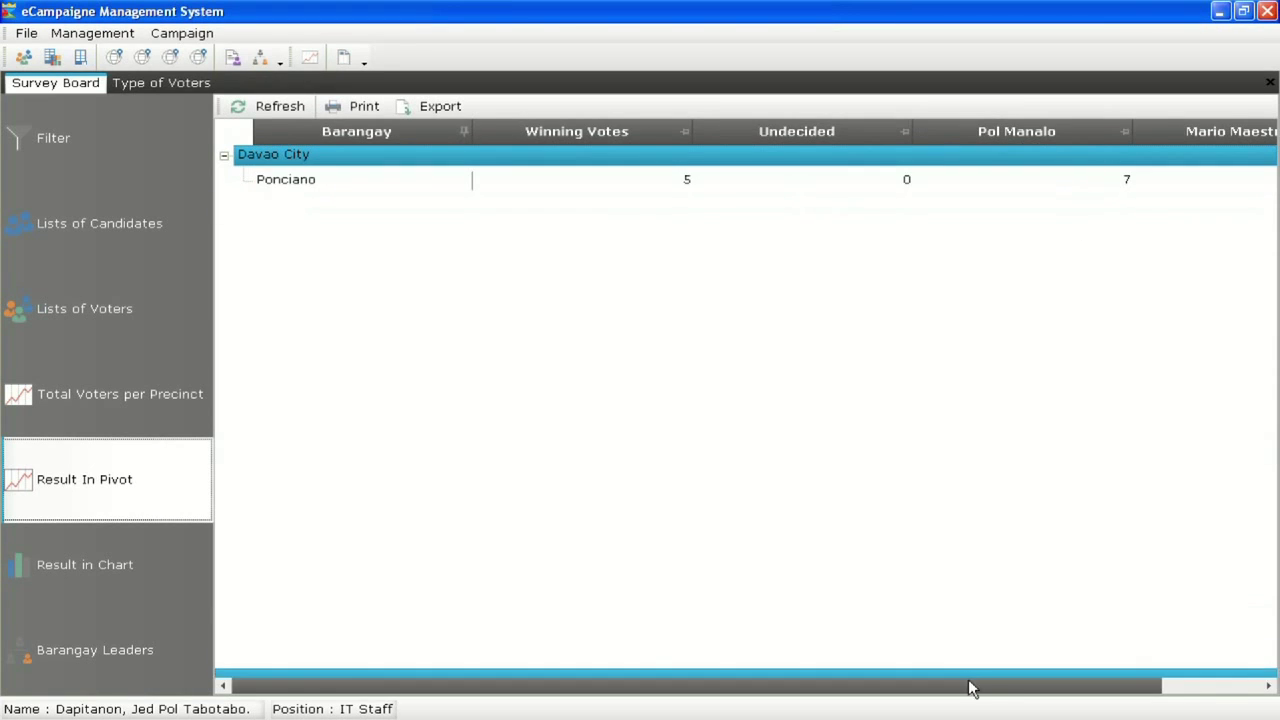
pyautogui.moveTo(967, 695); pyautogui.dragTo(1151, 677)
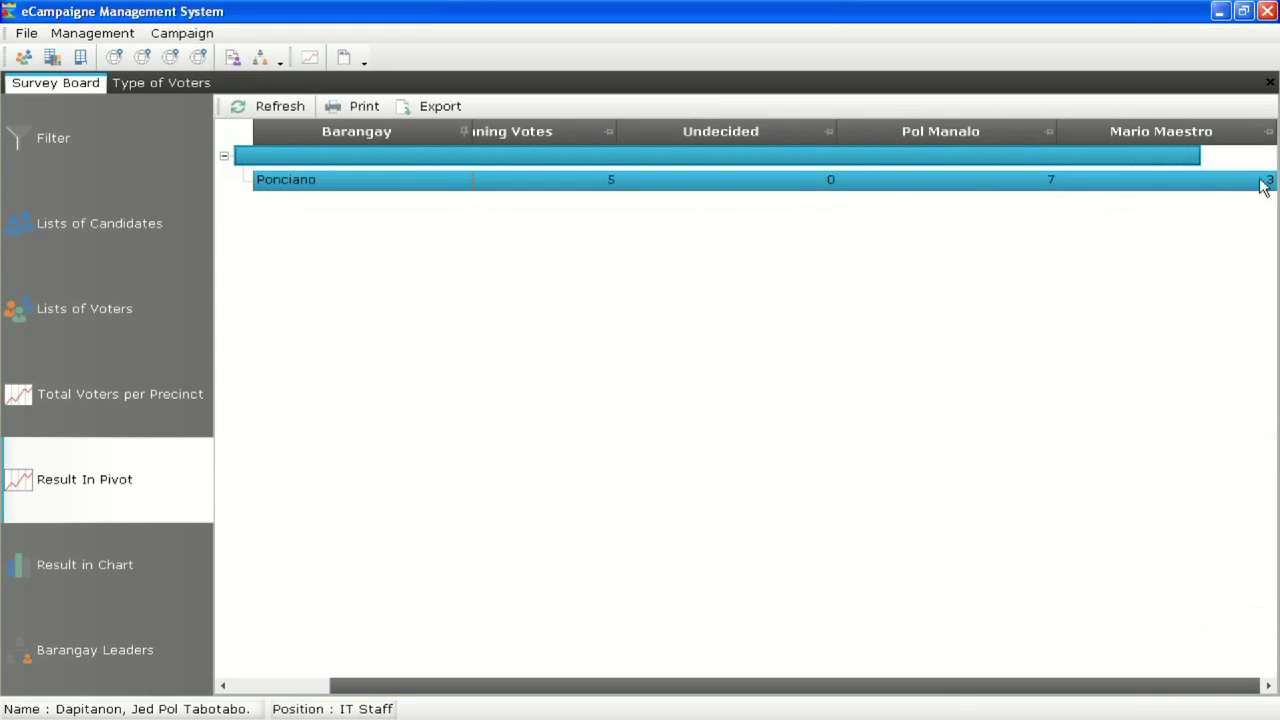
pyautogui.click(166, 560)
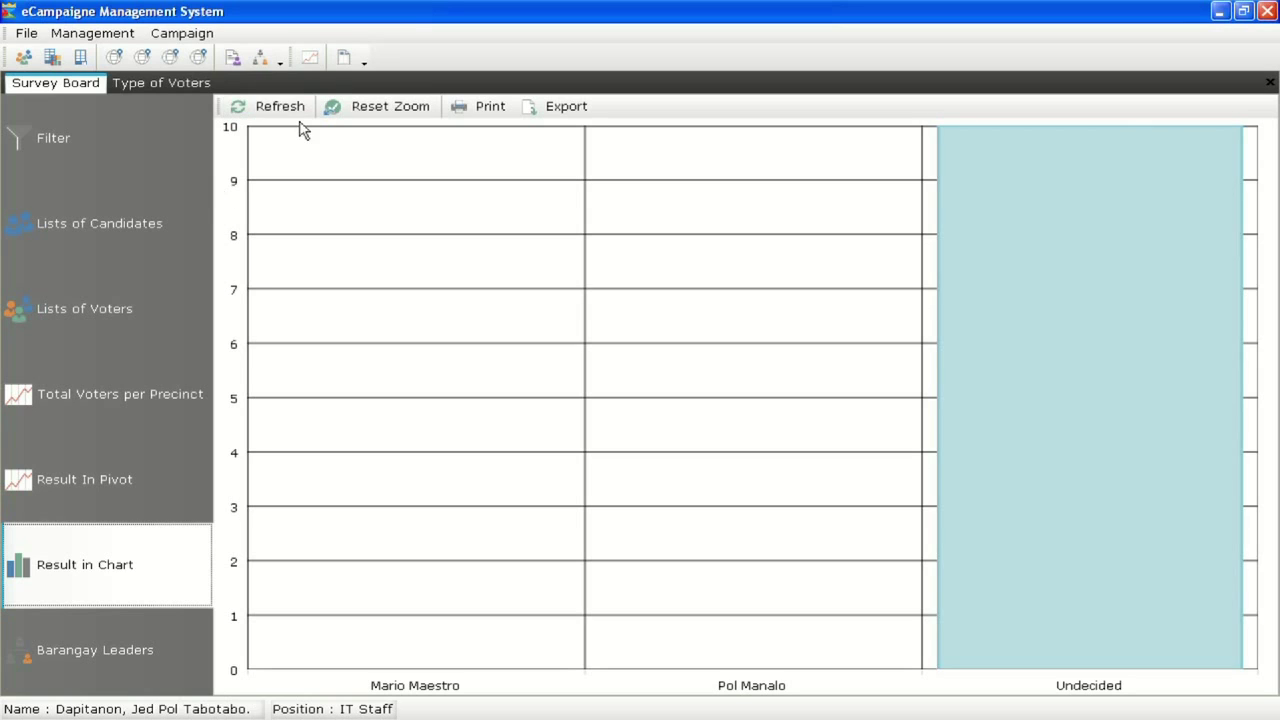
pyautogui.click(292, 110)
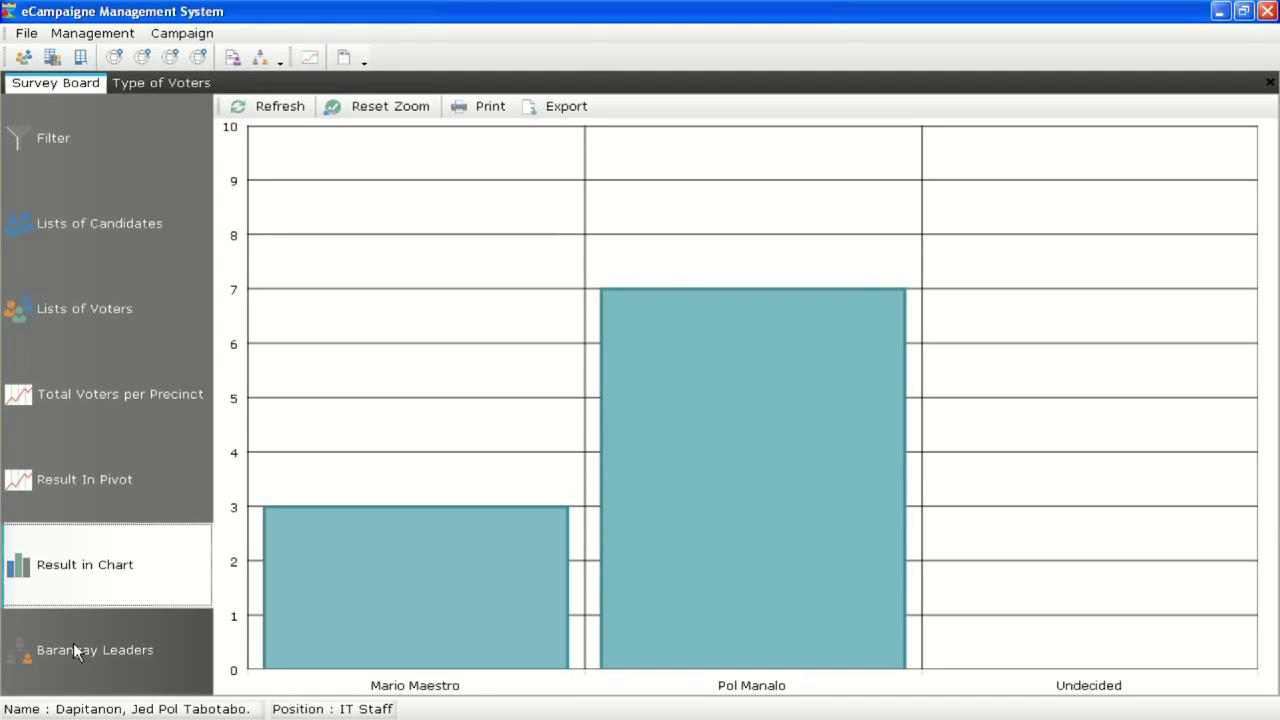
pyautogui.click(73, 650)
pyautogui.click(683, 130)
# Refresh Barangay Leaders filtered by one candidate, then show the 7-3-0 results chart again
pyautogui.click(288, 115)
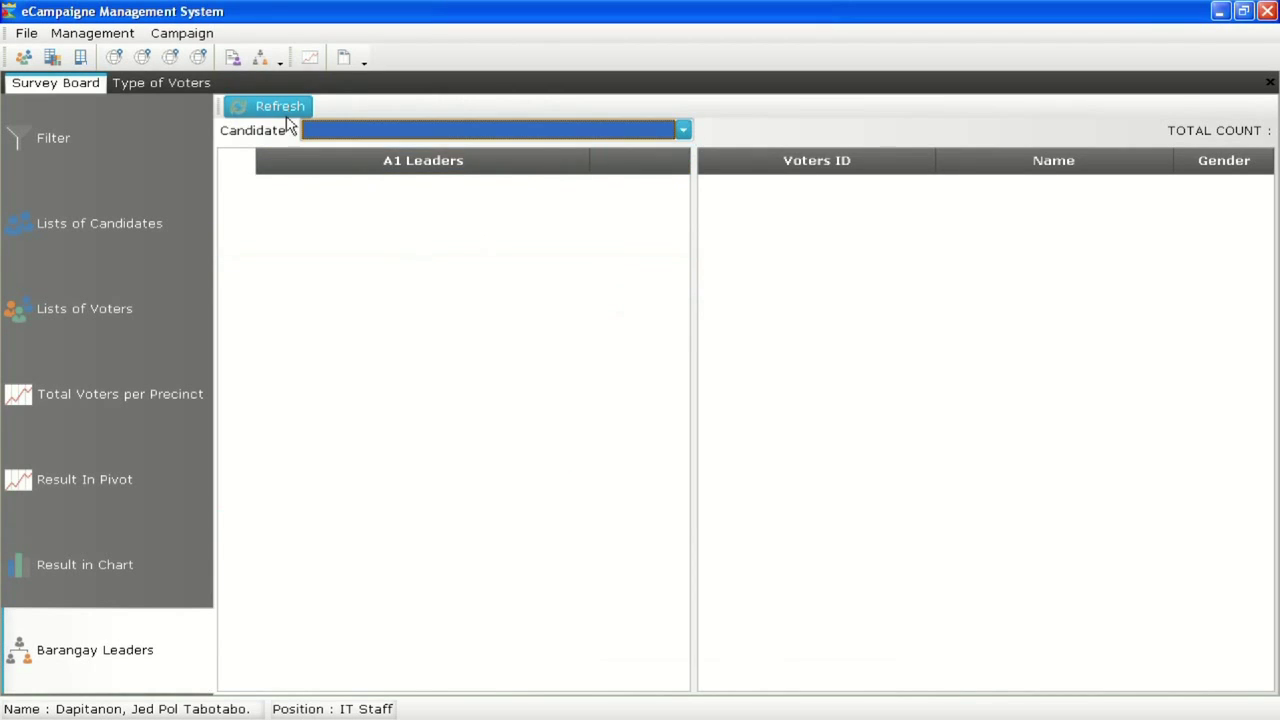
pyautogui.click(293, 112)
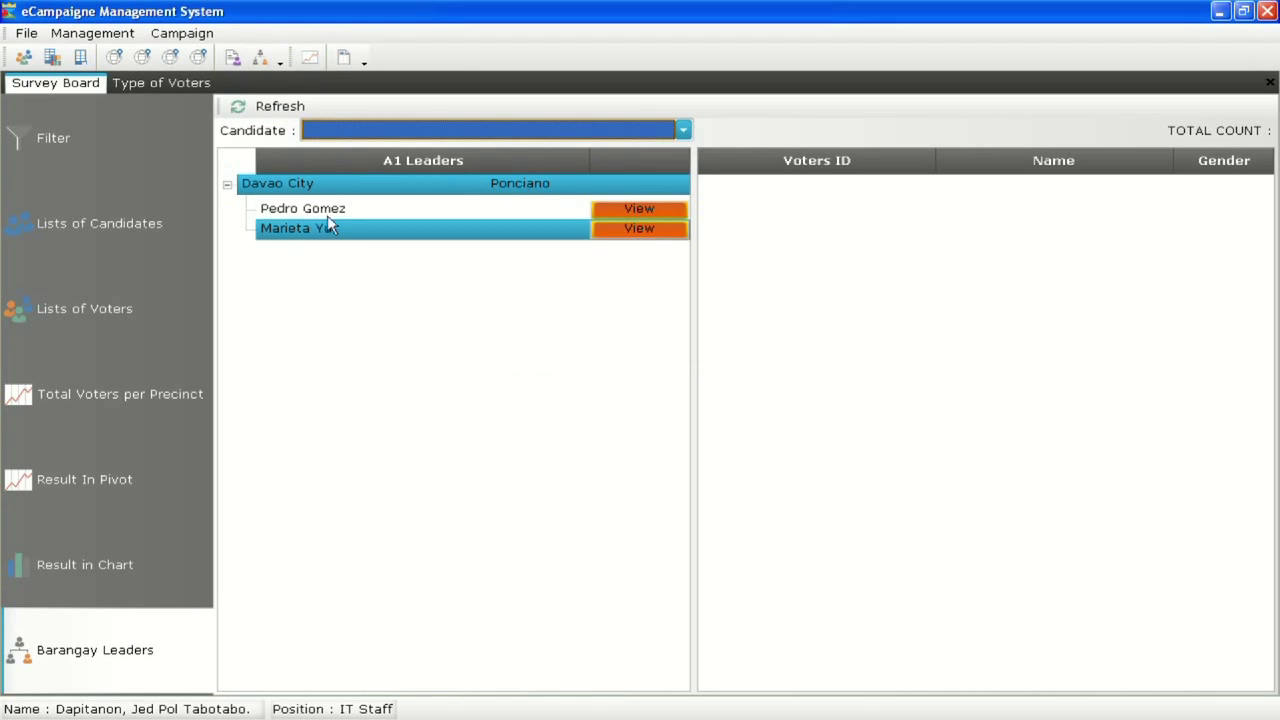
pyautogui.click(684, 129)
pyautogui.click(645, 168)
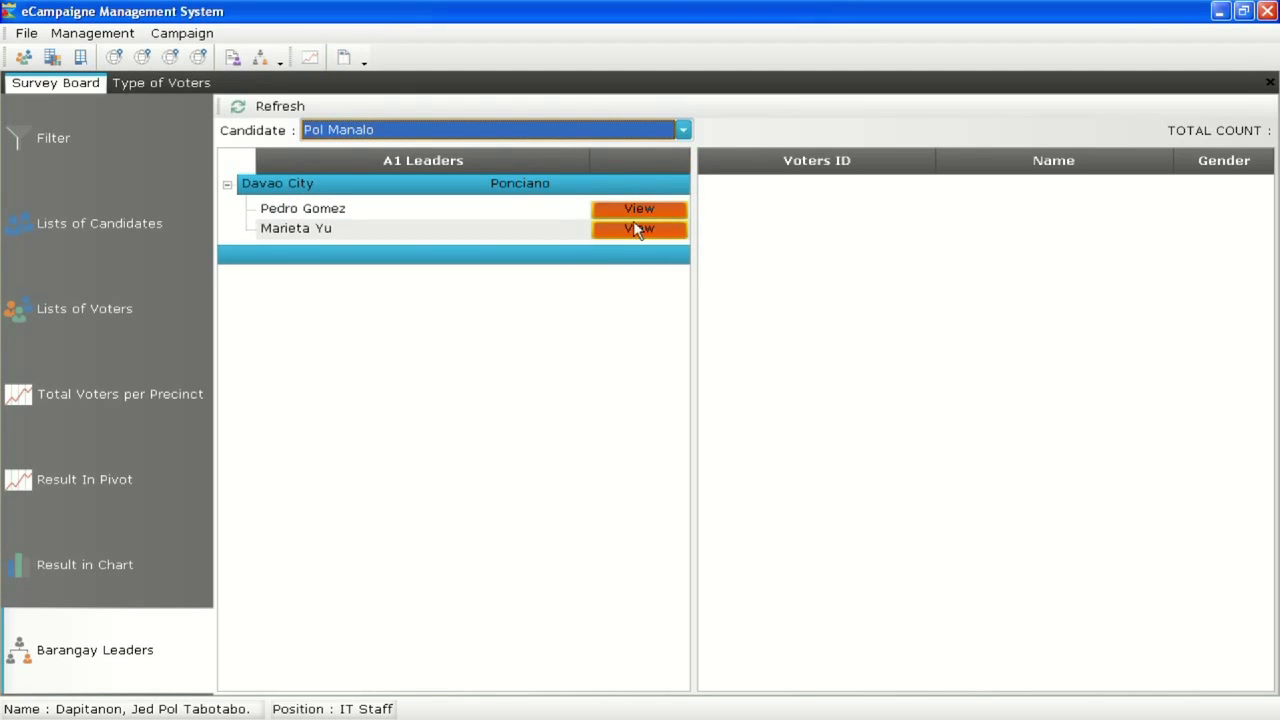
pyautogui.click(158, 558)
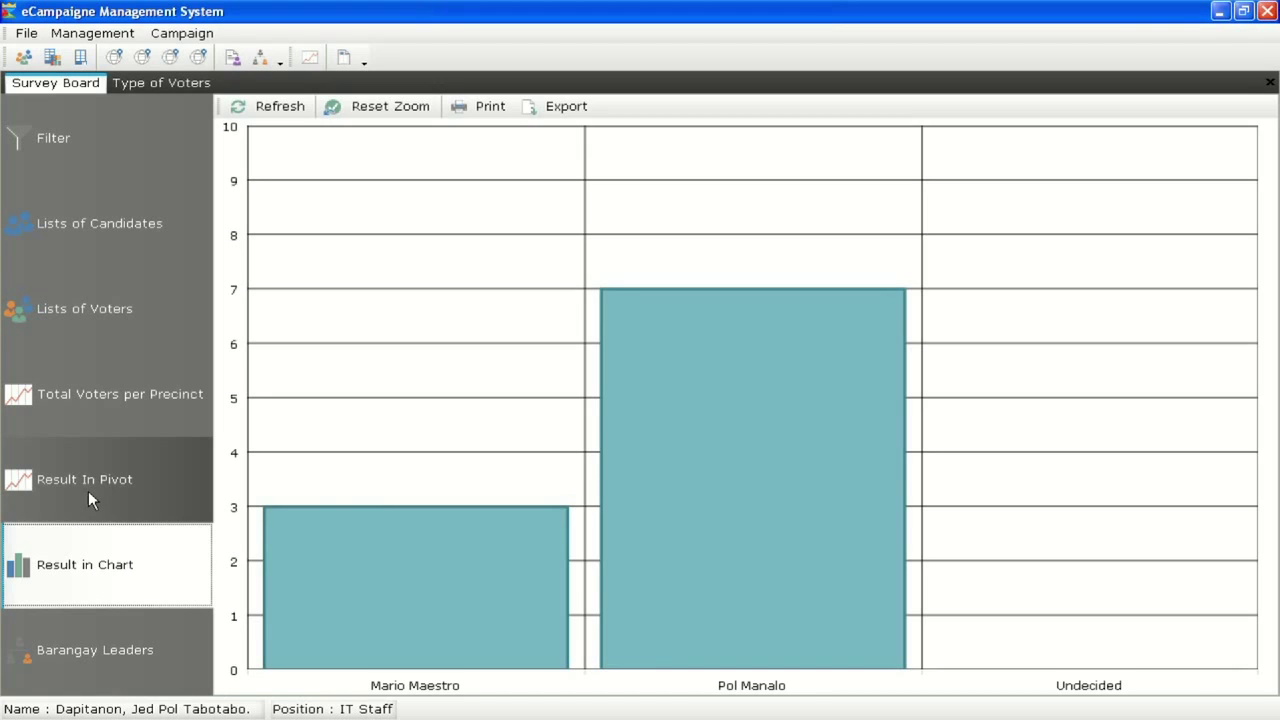
# Review the survey pivot results and per-precinct totals once more, then return to the voter form
pyautogui.click(90, 491)
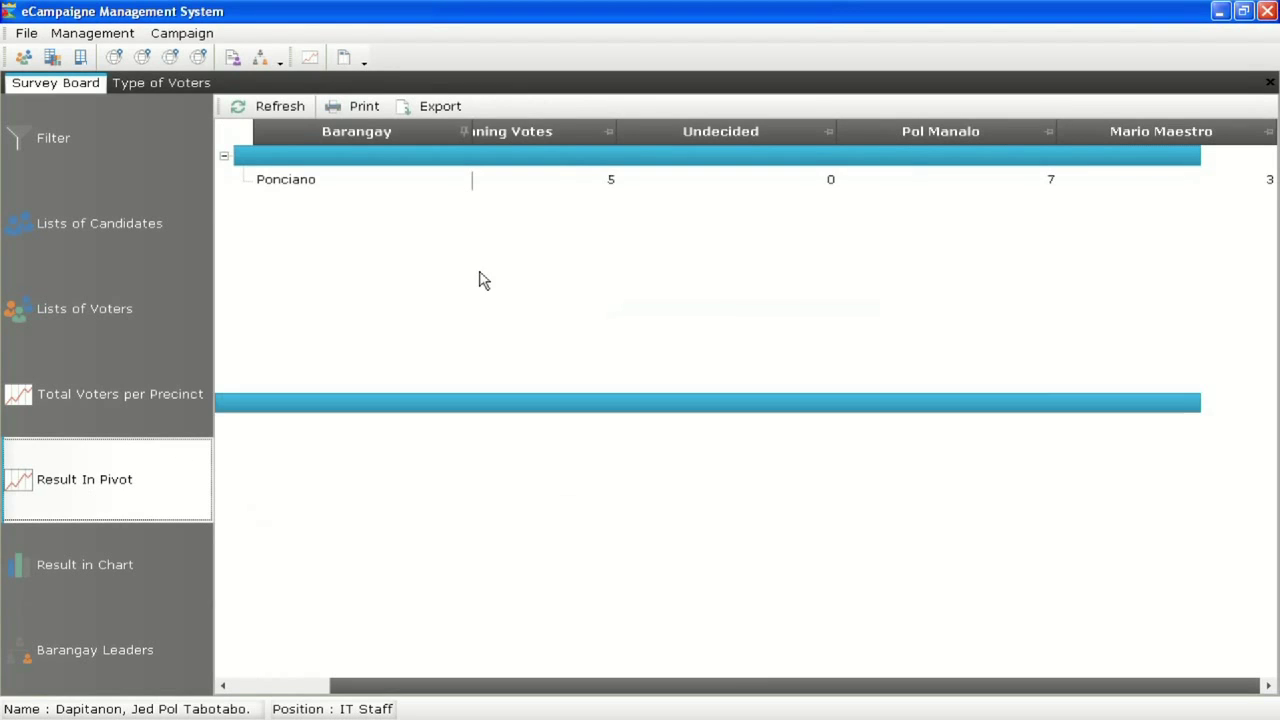
pyautogui.click(160, 420)
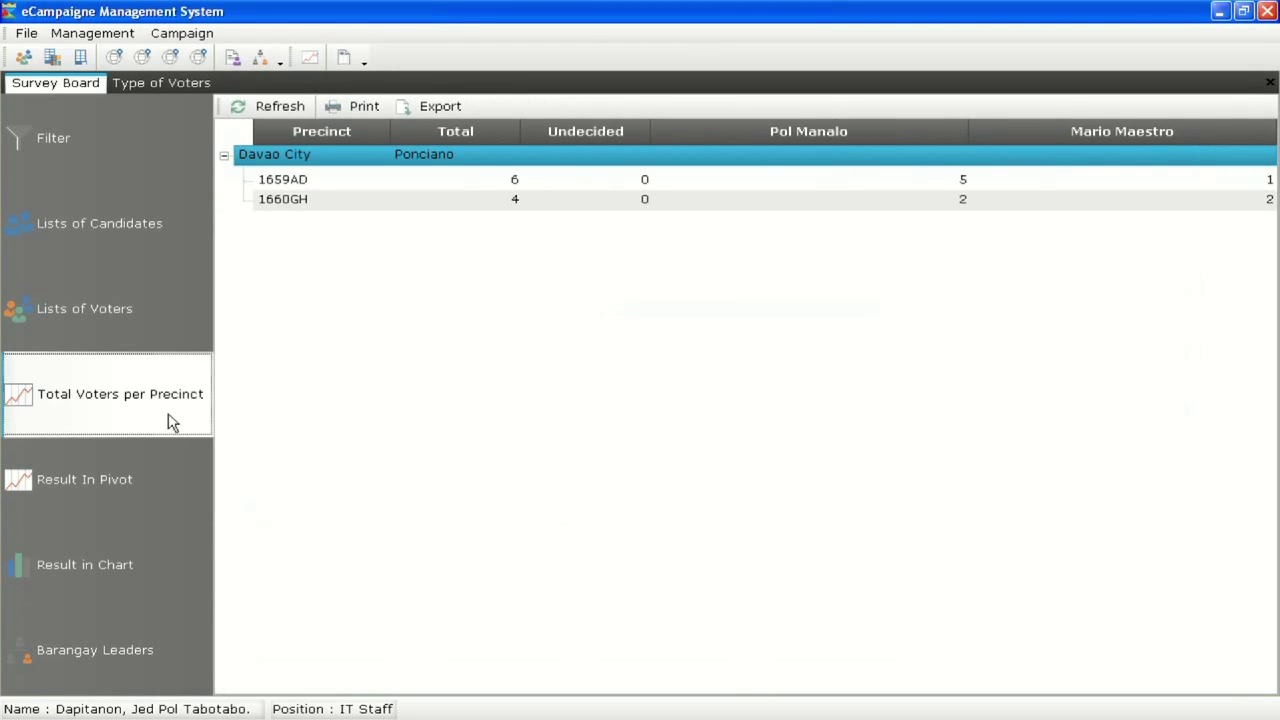
pyautogui.click(190, 83)
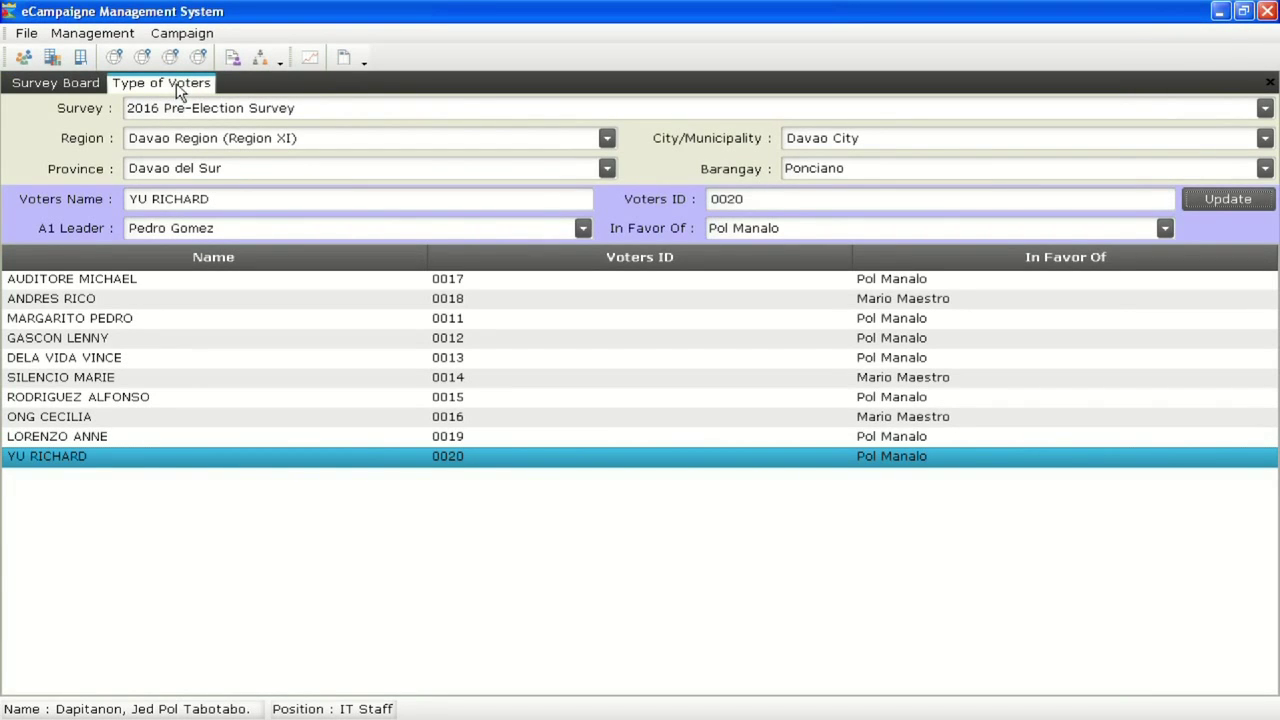
# Close the voter form and survey board tabs, then log out to the Login dialog
pyautogui.rightClick(177, 88)
pyautogui.click(202, 98)
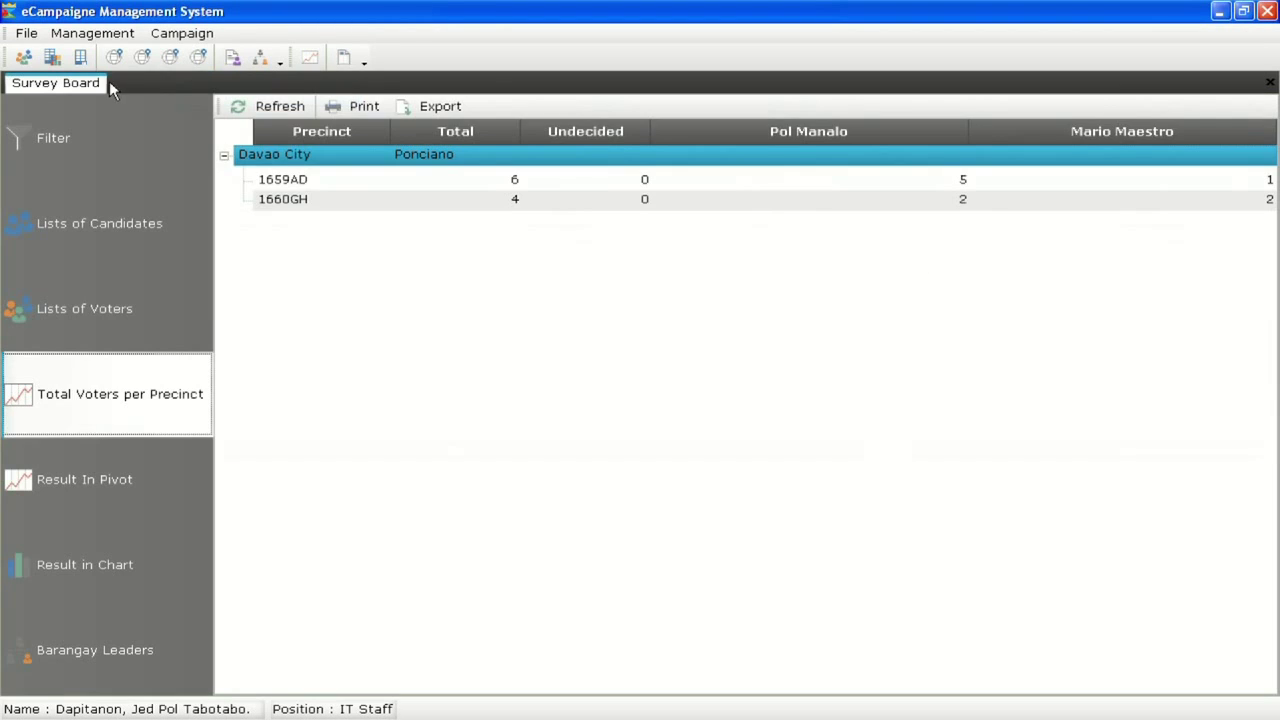
pyautogui.rightClick(100, 86)
pyautogui.click(124, 94)
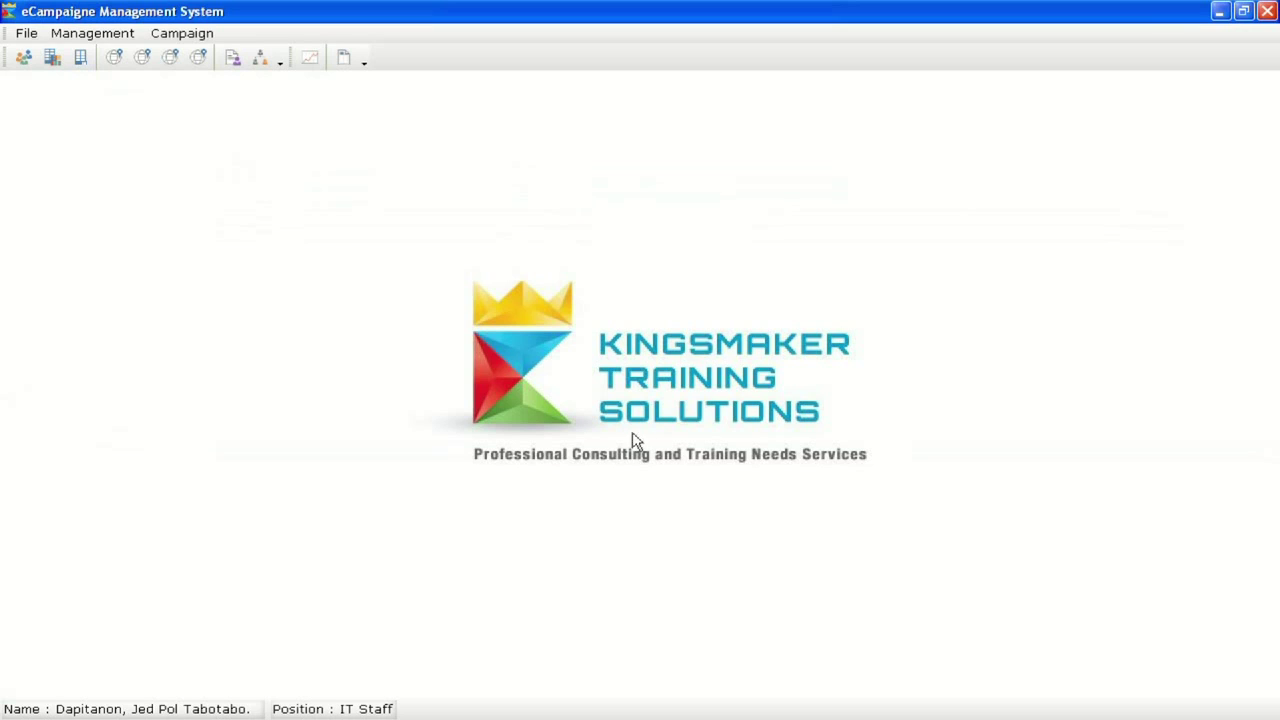
pyautogui.click(27, 36)
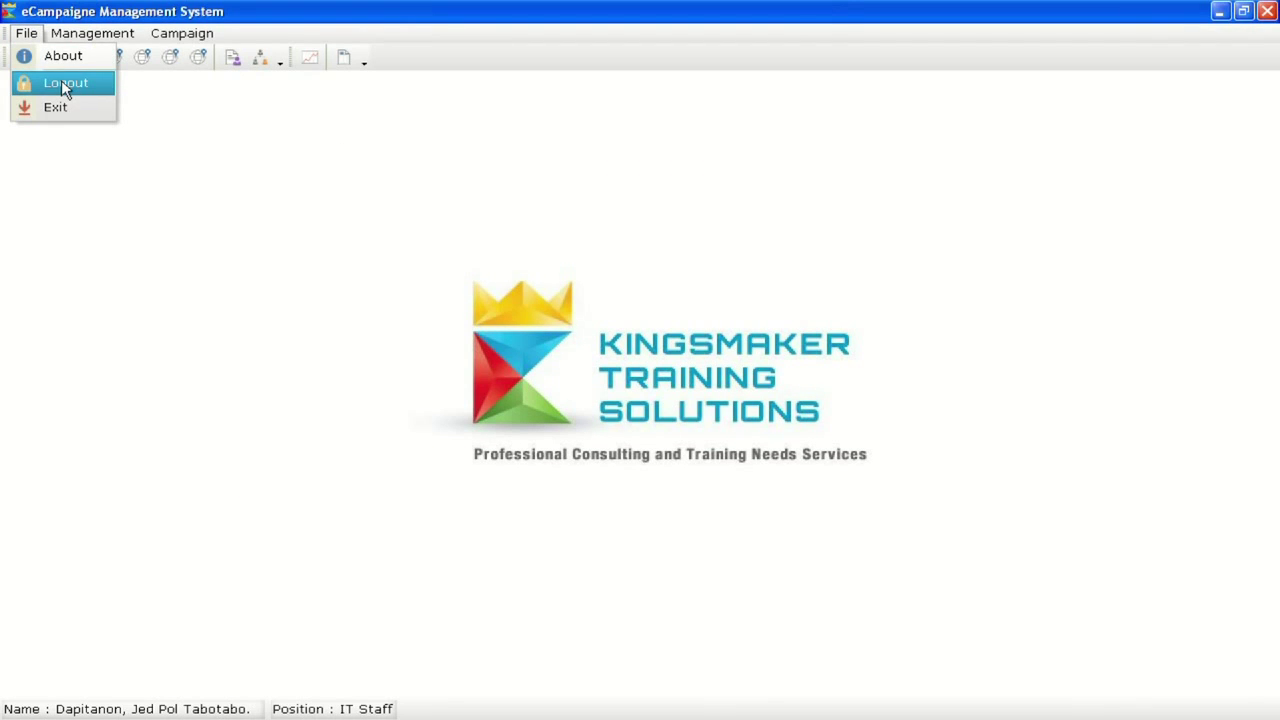
pyautogui.click(62, 85)
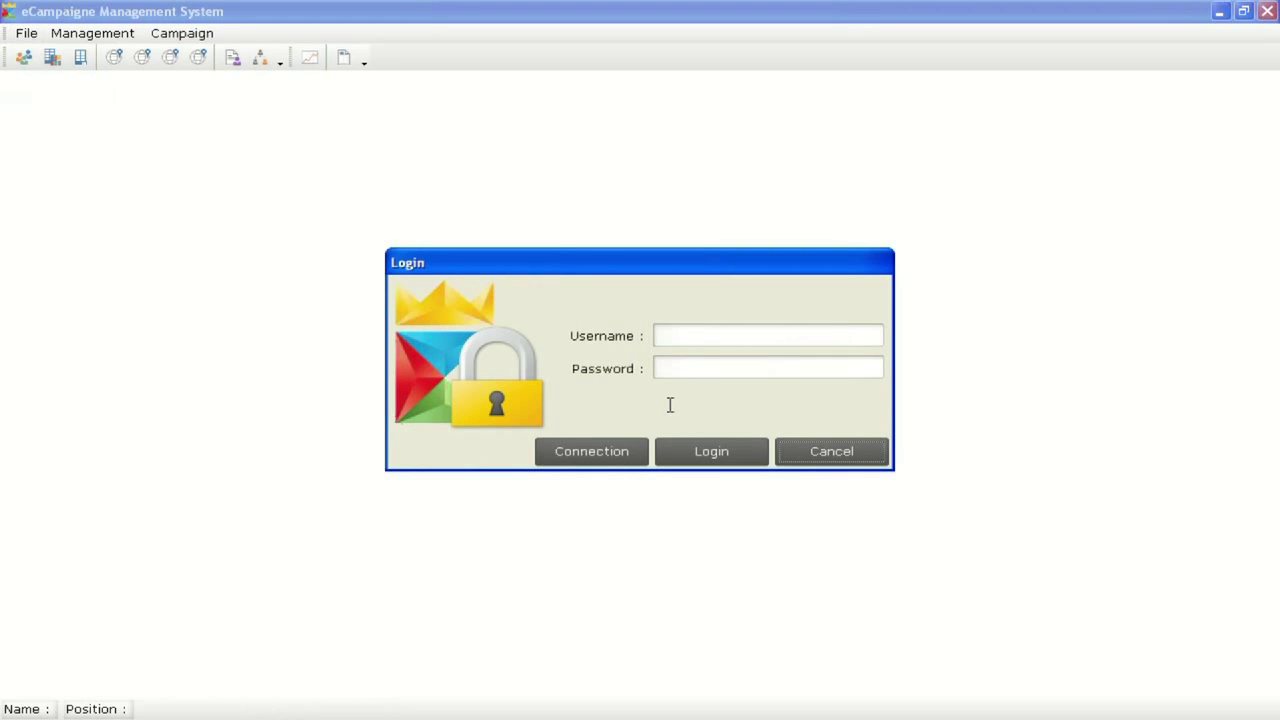